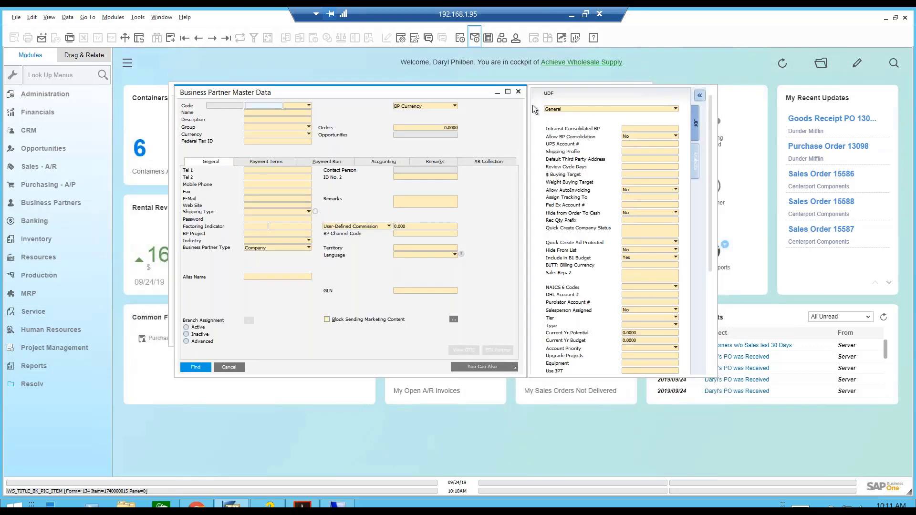
Browse to the Dixon Valve & Piping vendor record and check the System Information view setting.
left_click(210, 41)
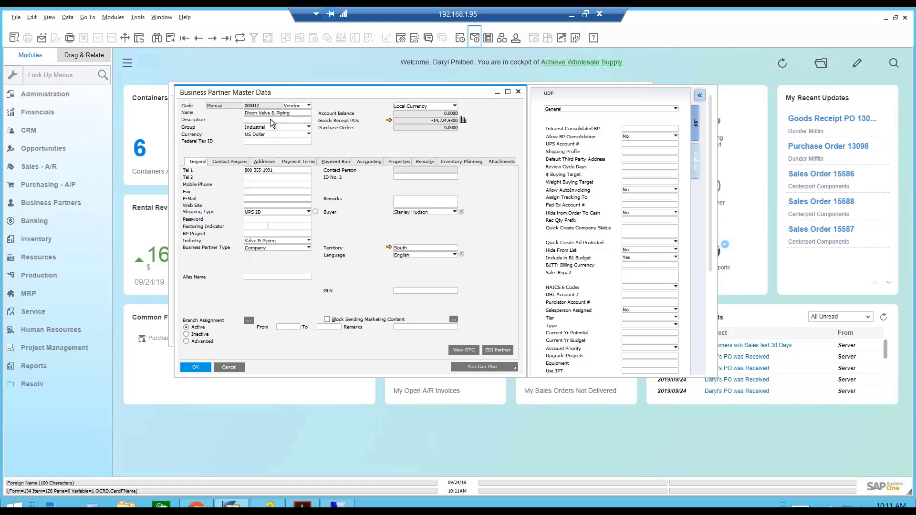
left_click(49, 18)
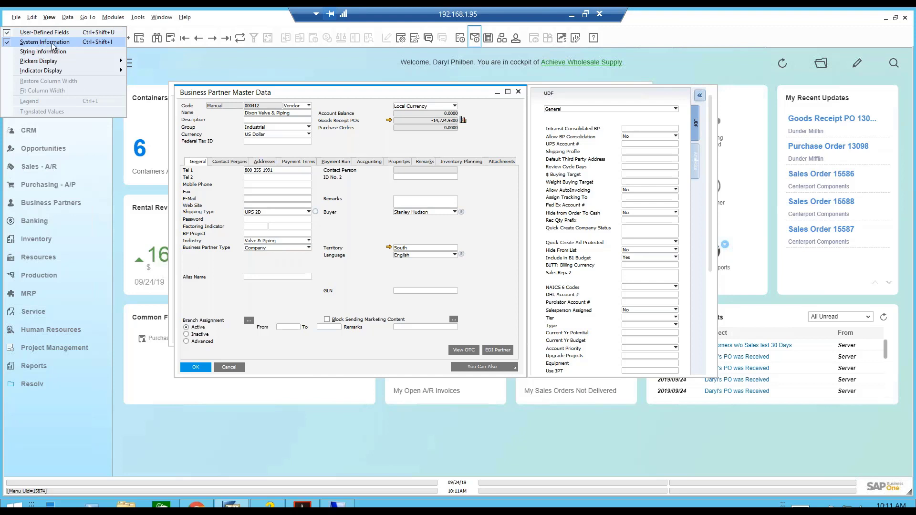
left_click(86, 495)
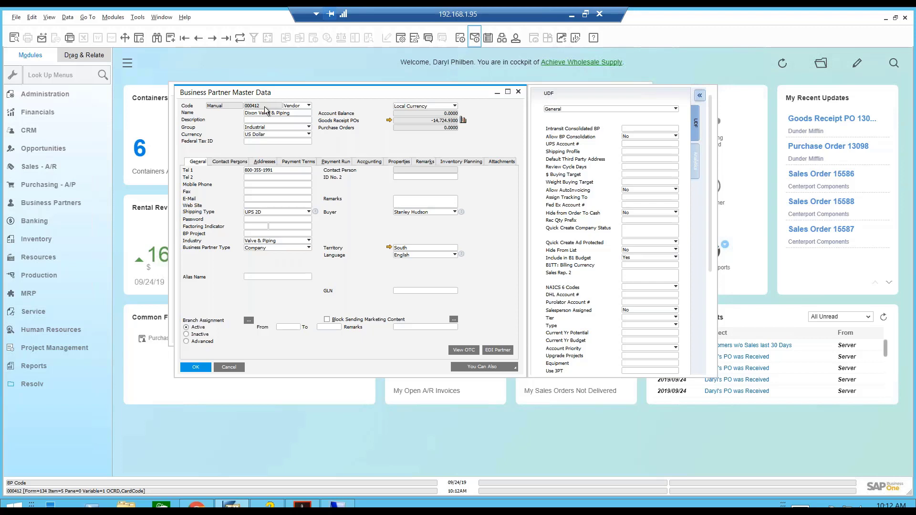
Inspect the system table and field names behind the vendor's Code and Name, and view the vendor's addresses.
left_click(266, 113)
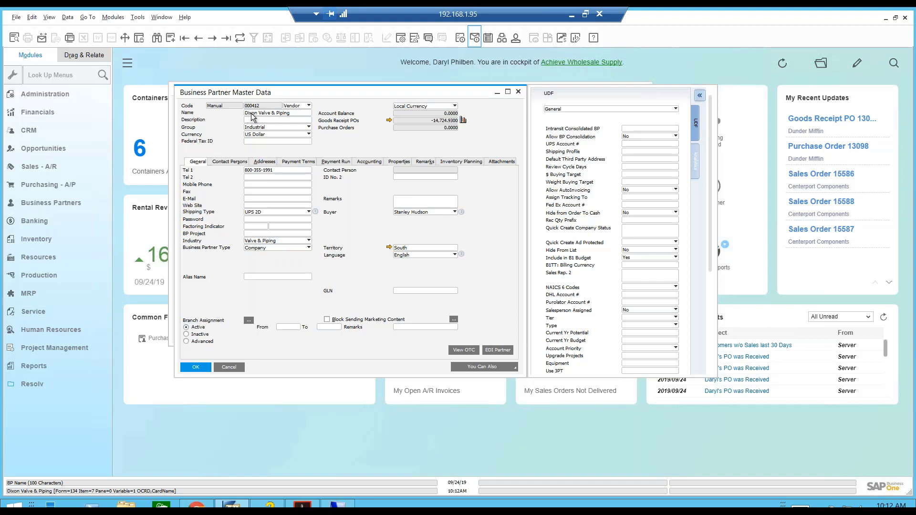
left_click(252, 107)
left_click(254, 114)
left_click(257, 164)
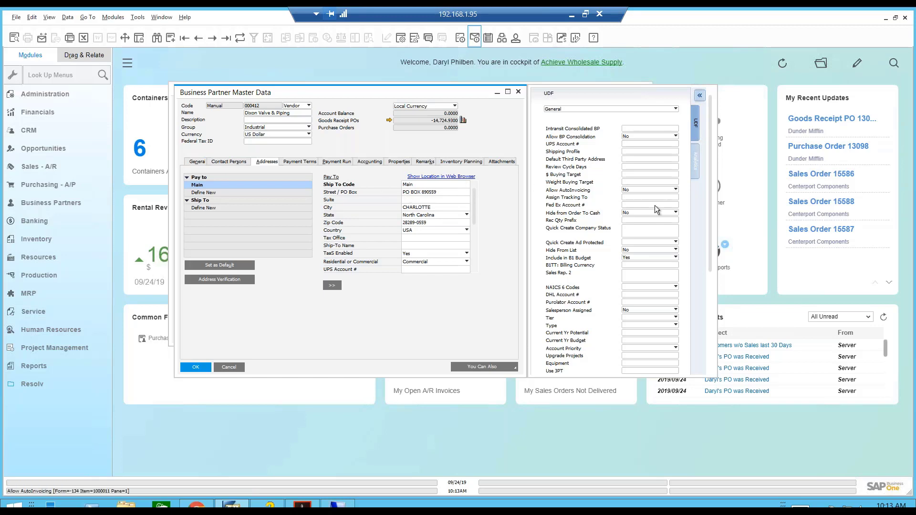
Open the last Centerport Components sales order in the recent updates and inspect its first row's Item No. system information.
left_click(802, 230)
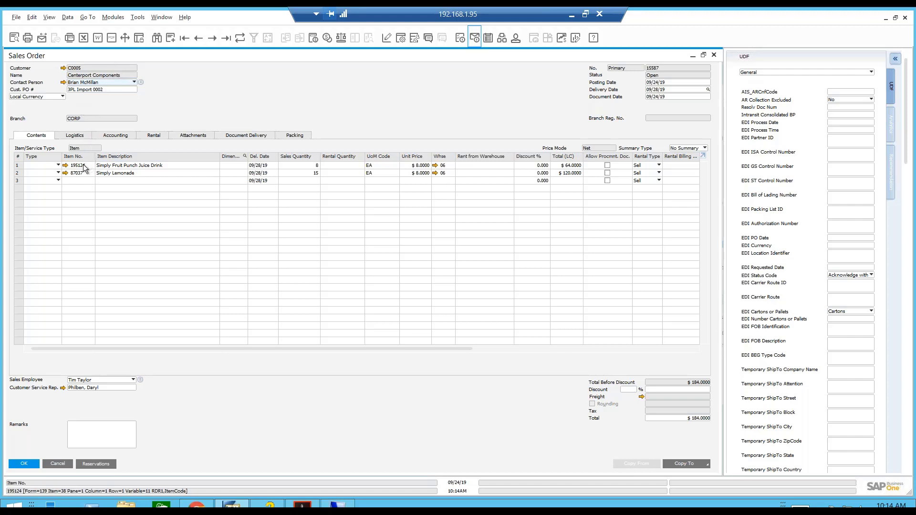
mouse_move(83, 165)
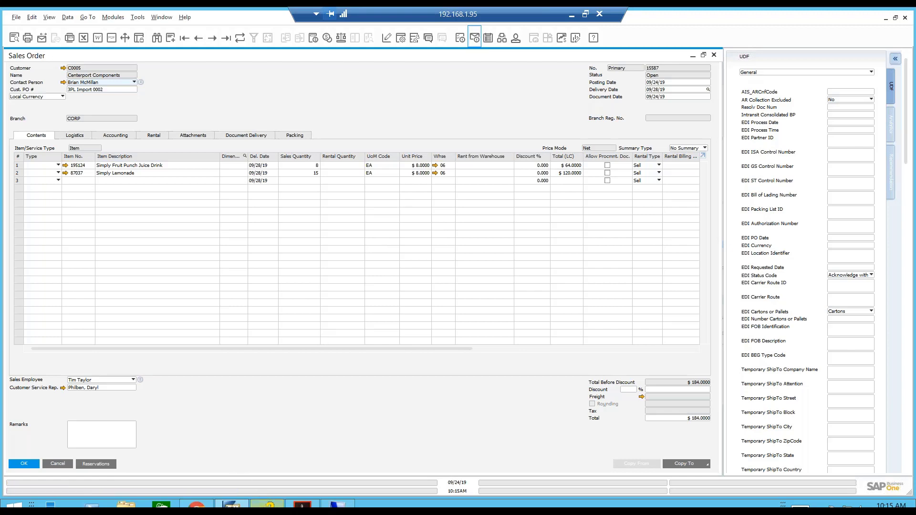
Switch to the SAP Business One SDK Help Center, widen its navigation pane and examine the RDR1 table's fields and related tables.
left_click(267, 504)
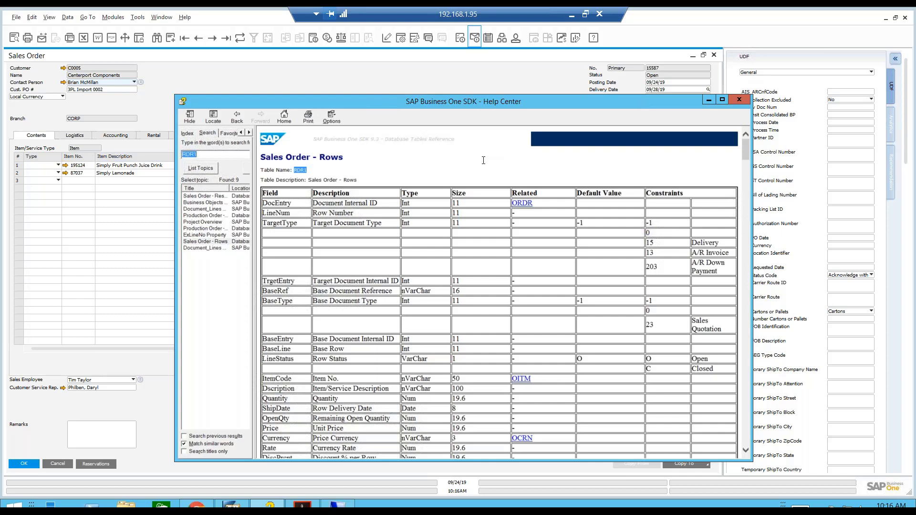
left_click_drag(256, 231, 293, 231)
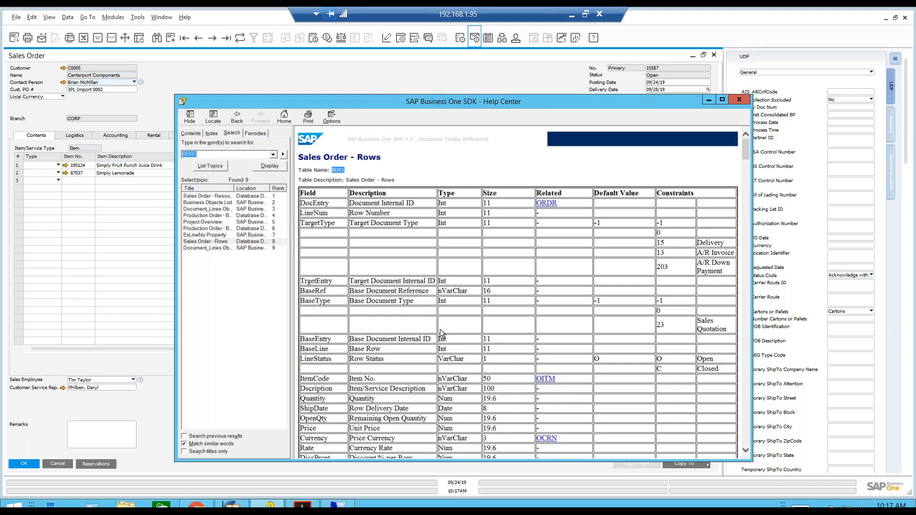
left_click(381, 431)
scroll(380, 427, "down", 3)
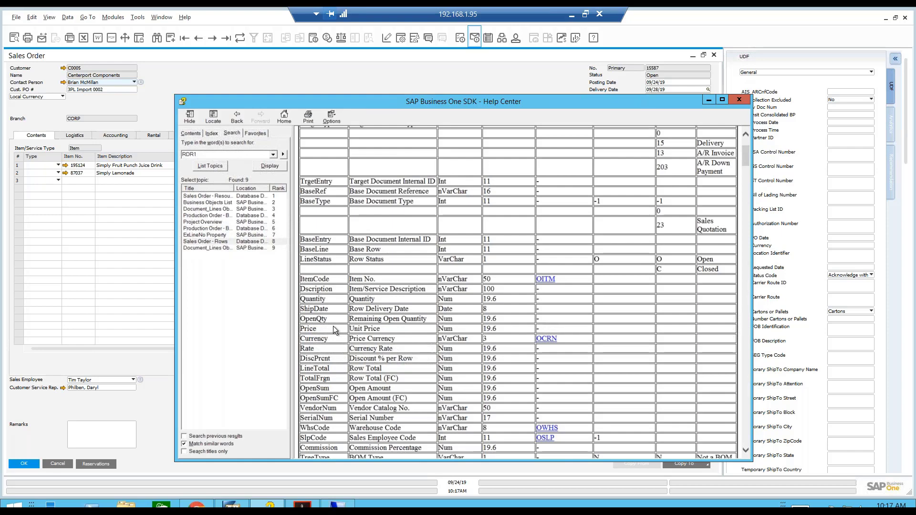
scroll(527, 322, "up", 3)
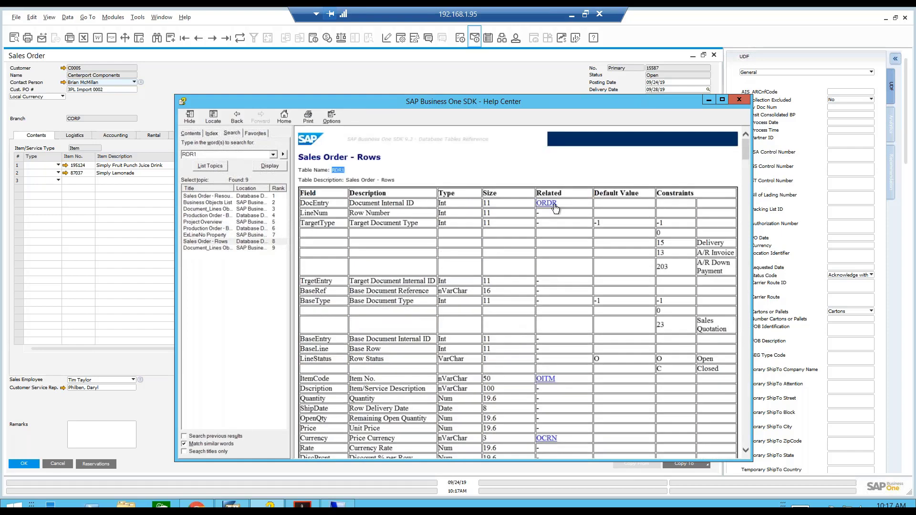
scroll(546, 425, "down", 3)
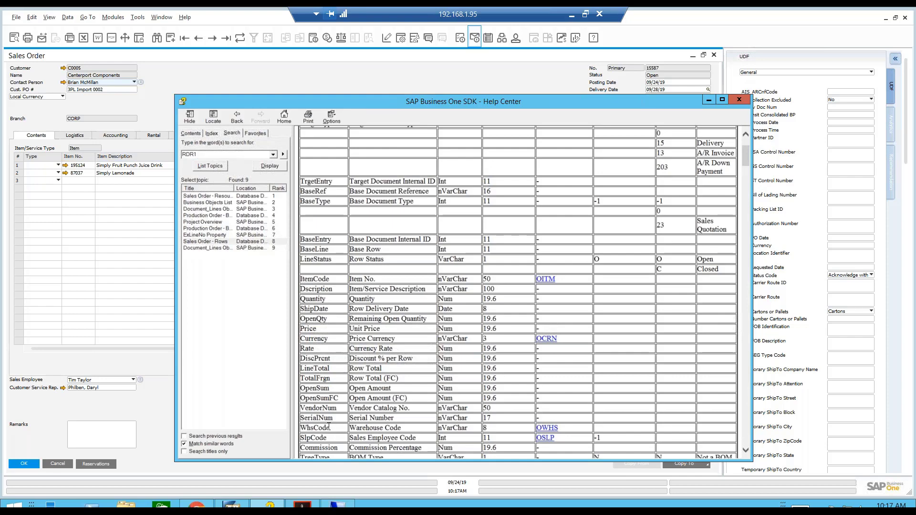
View the OWHS table related to the warehouse code, and return to the RDR1 reference to review its keys.
left_click(550, 430)
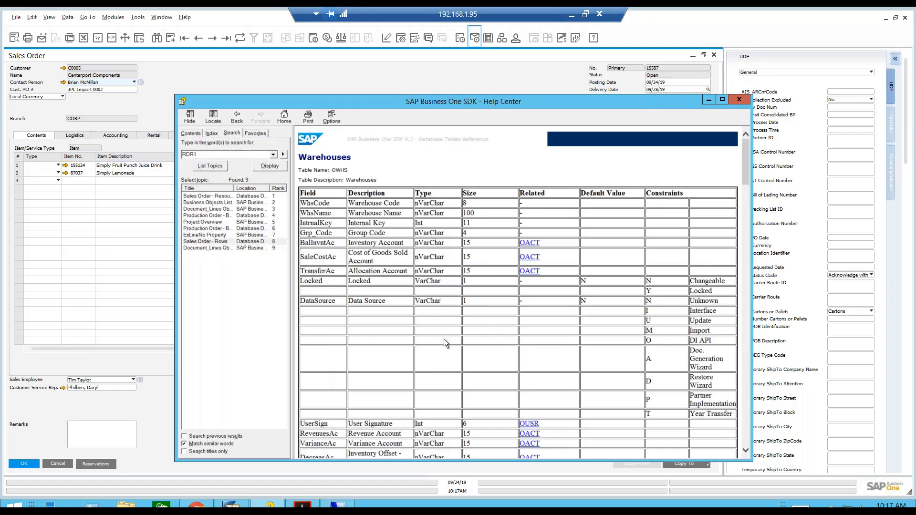
scroll(445, 354, "down", 5)
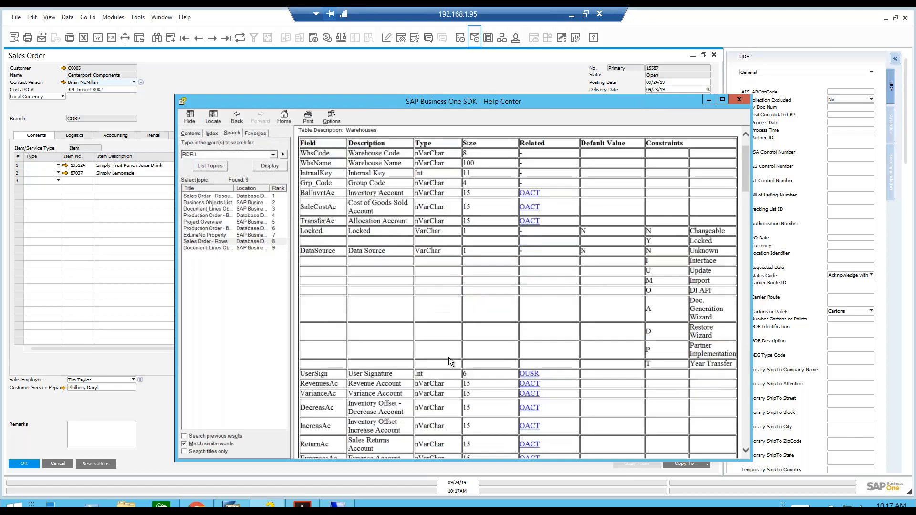
scroll(448, 363, "up", 2)
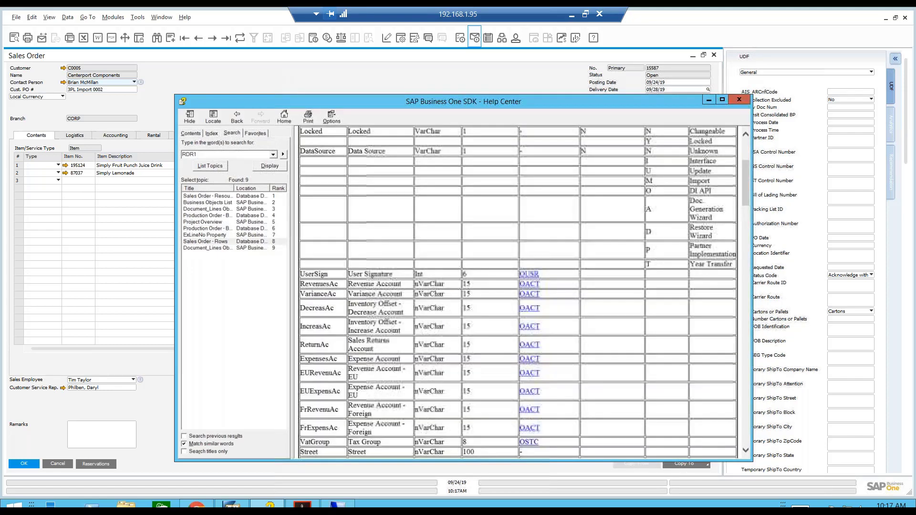
left_click(237, 119)
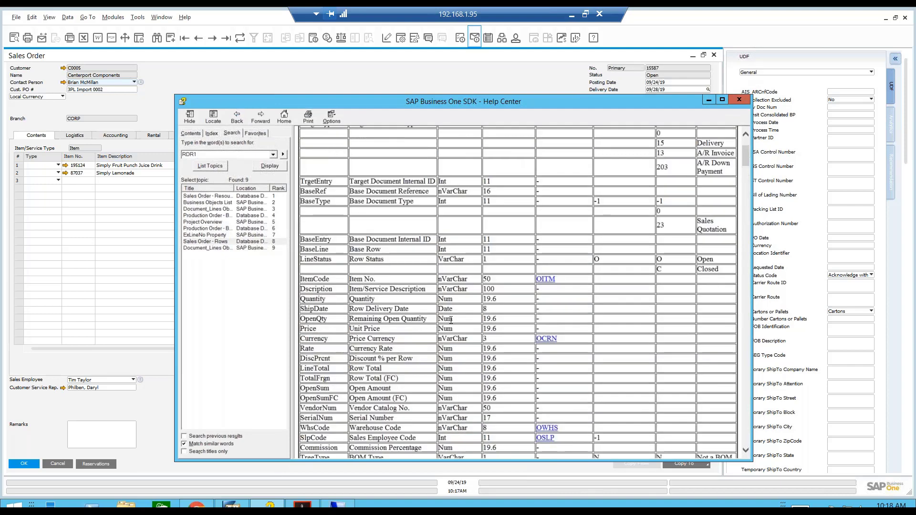
left_click_drag(747, 164, 730, 450)
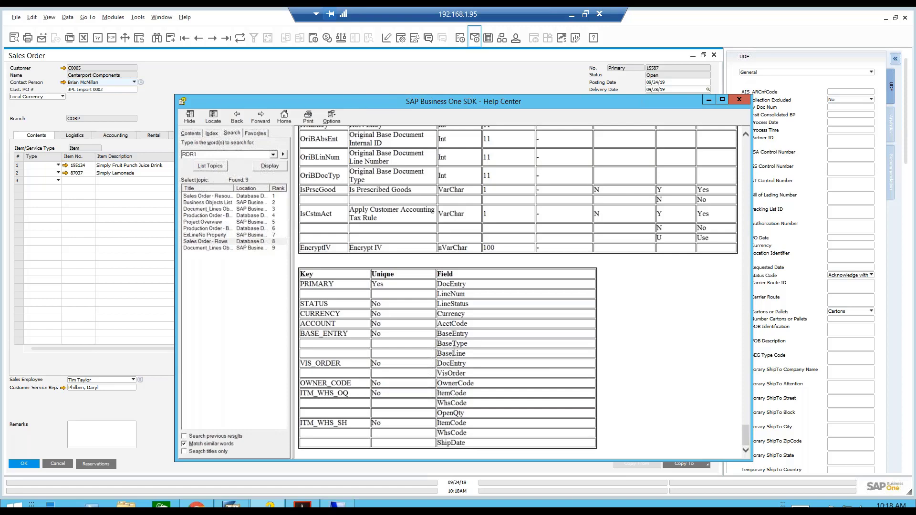
Switch to Chrome and browse the SAP Business One 9.3 Help Portal page to the SAP Business One 9.3 Online Help link.
left_click(196, 506)
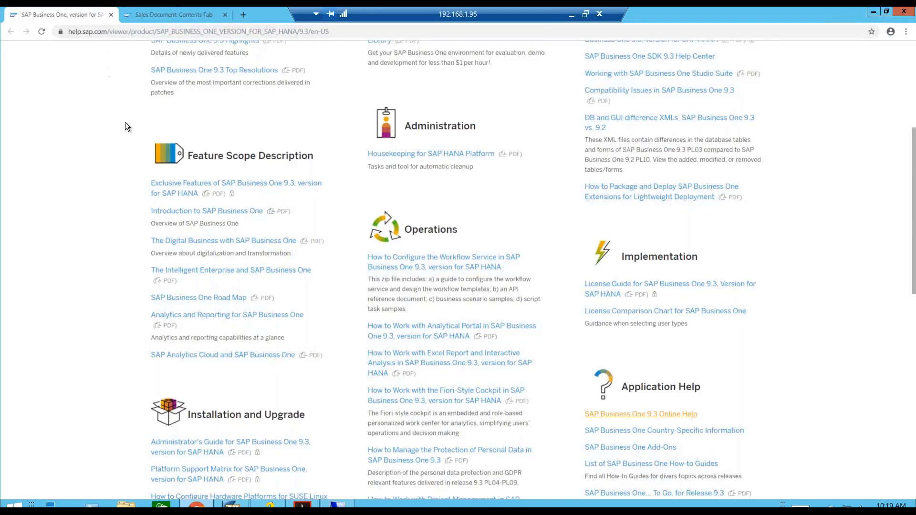
scroll(125, 127, "up", 5)
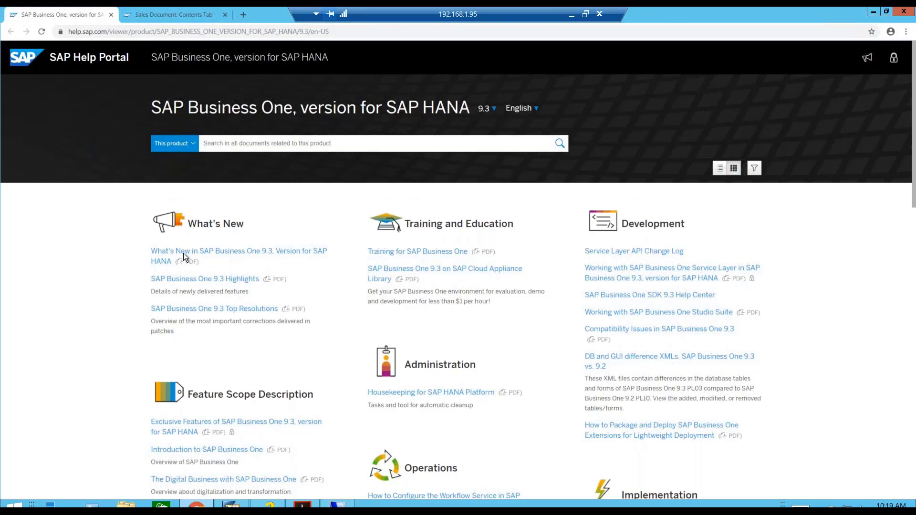
scroll(749, 358, "down", 1)
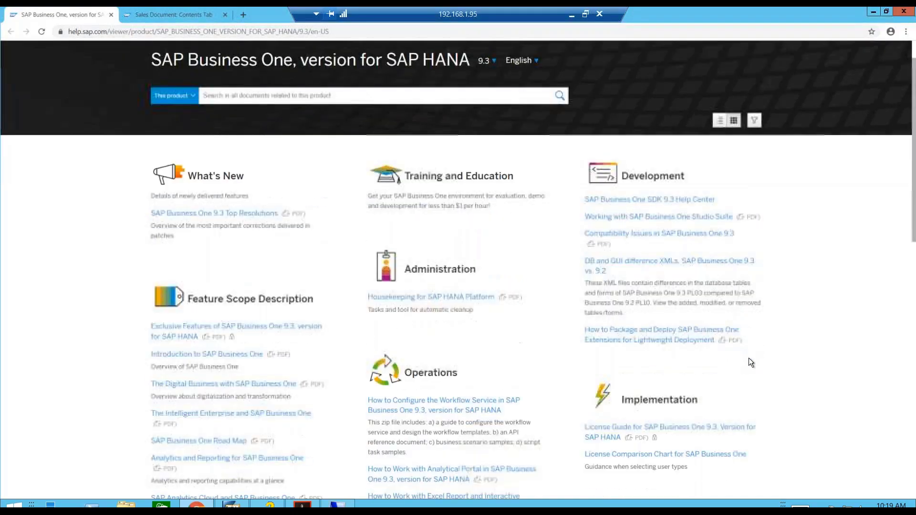
scroll(749, 357, "down", 4)
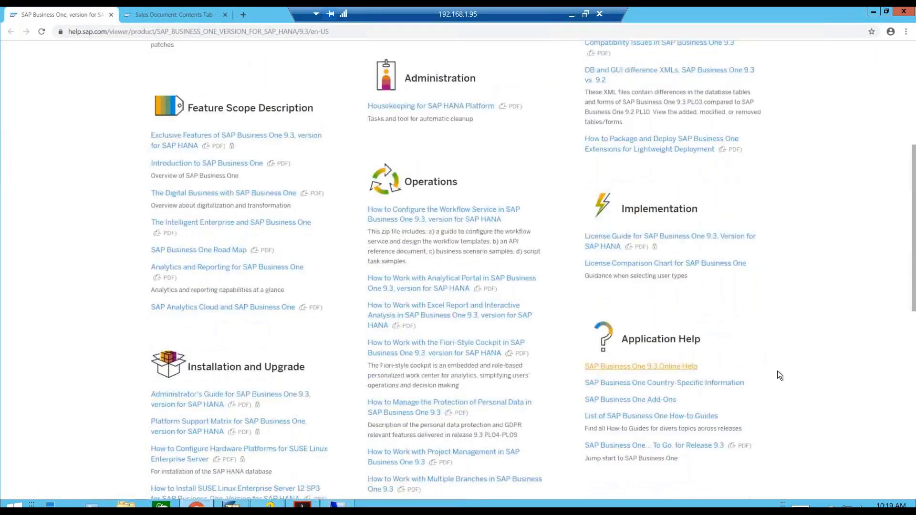
scroll(779, 372, "down", 1)
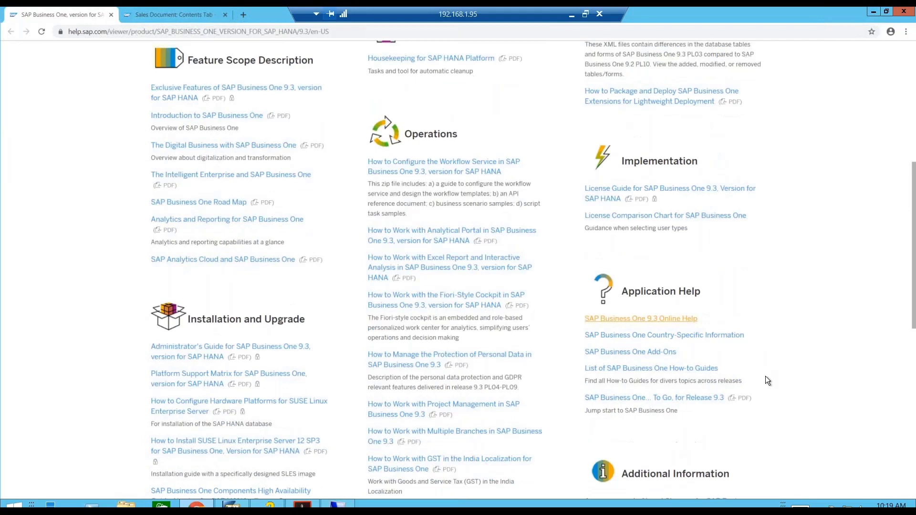
left_click(673, 322)
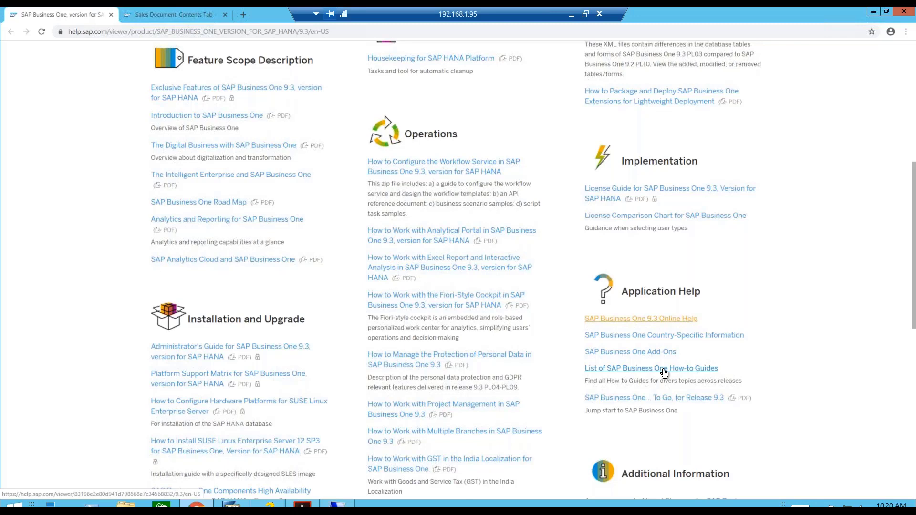
Examine the Sales Document: Contents Tab help topic, from the table header fields to the item pricing and unit of measure fields.
left_click(175, 16)
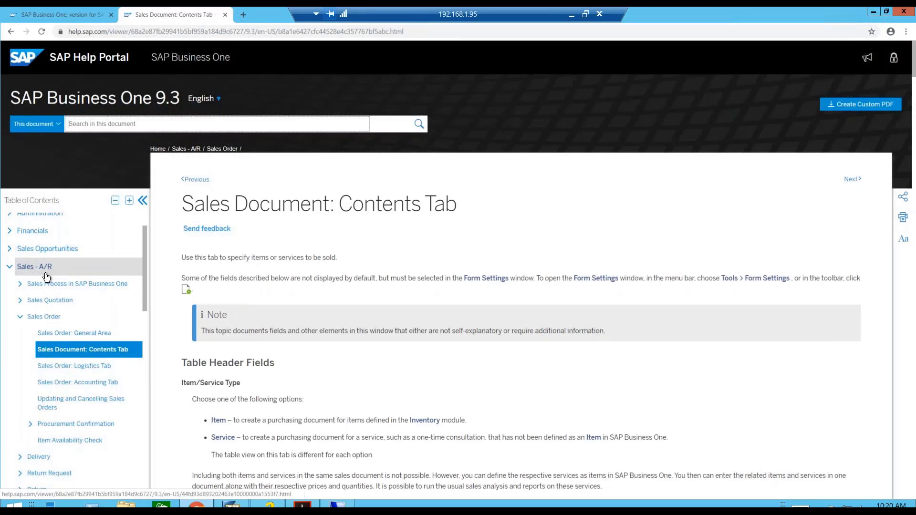
scroll(144, 249, "up", 2)
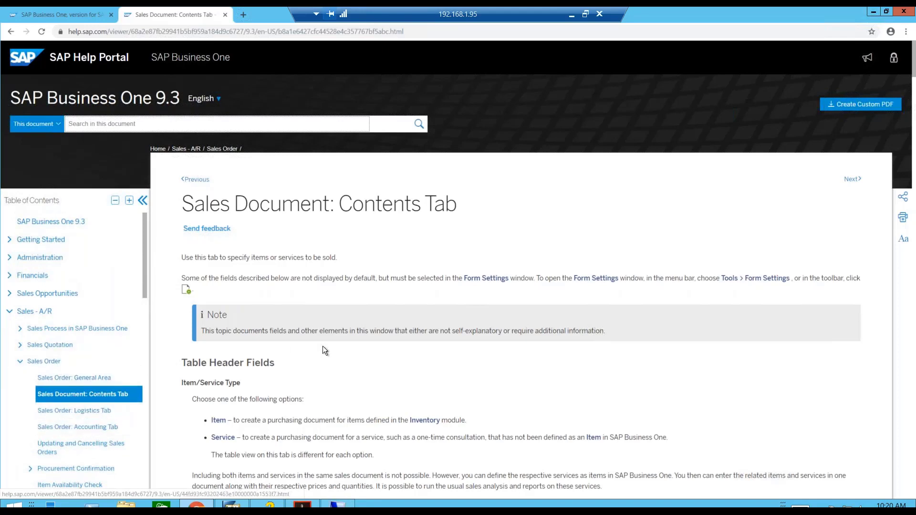
scroll(359, 357, "down", 2)
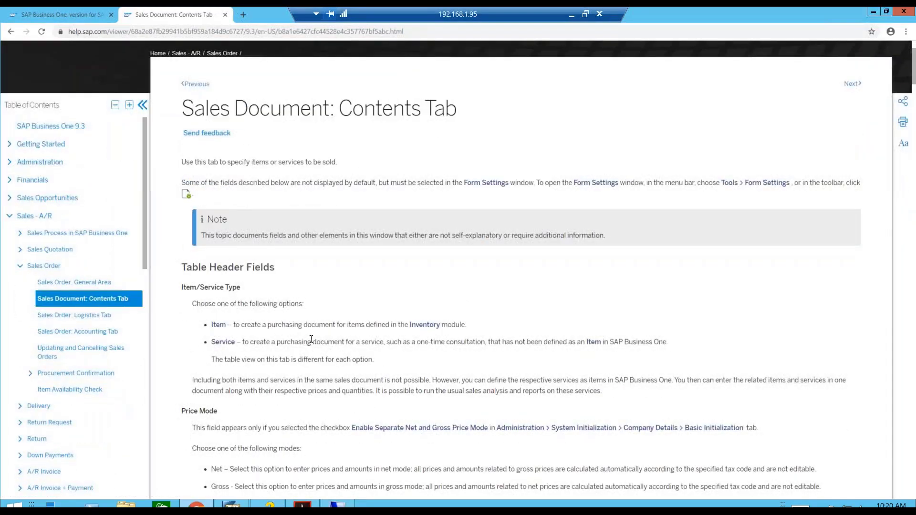
scroll(311, 339, "down", 2)
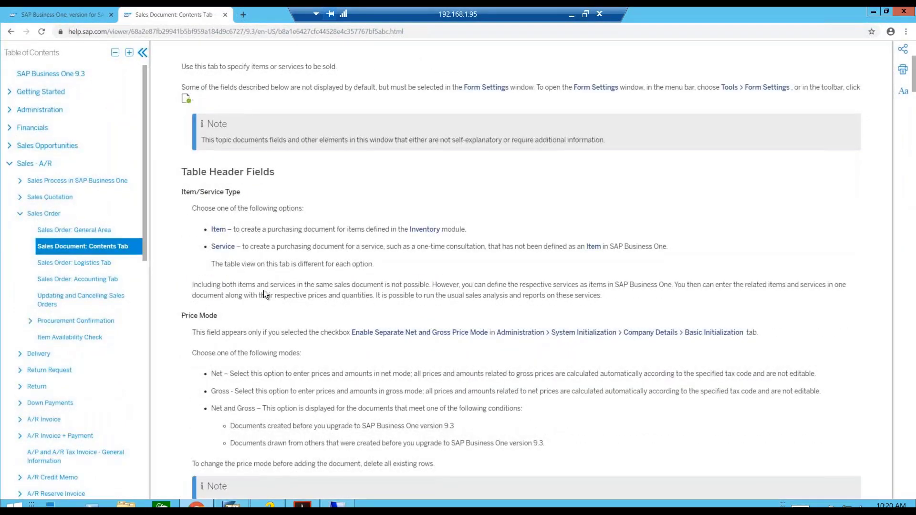
scroll(263, 290, "down", 3)
scroll(295, 364, "down", 4)
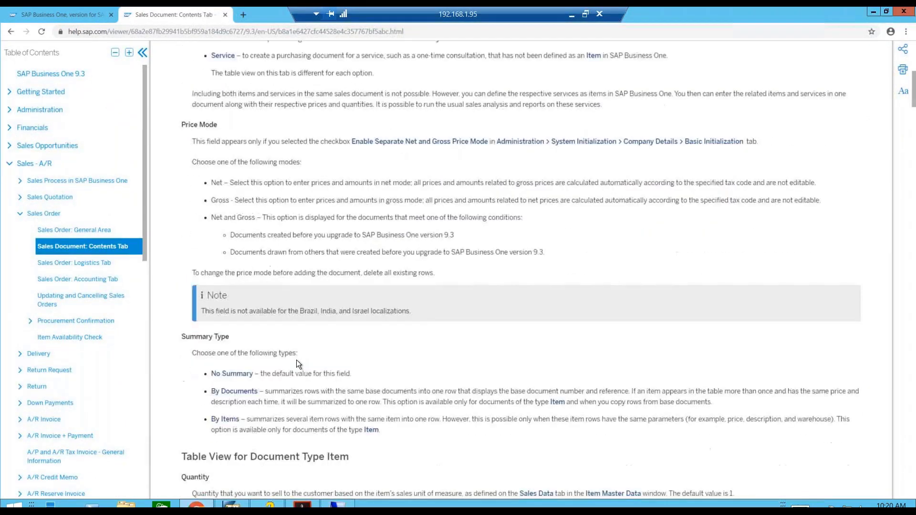
scroll(274, 319, "down", 9)
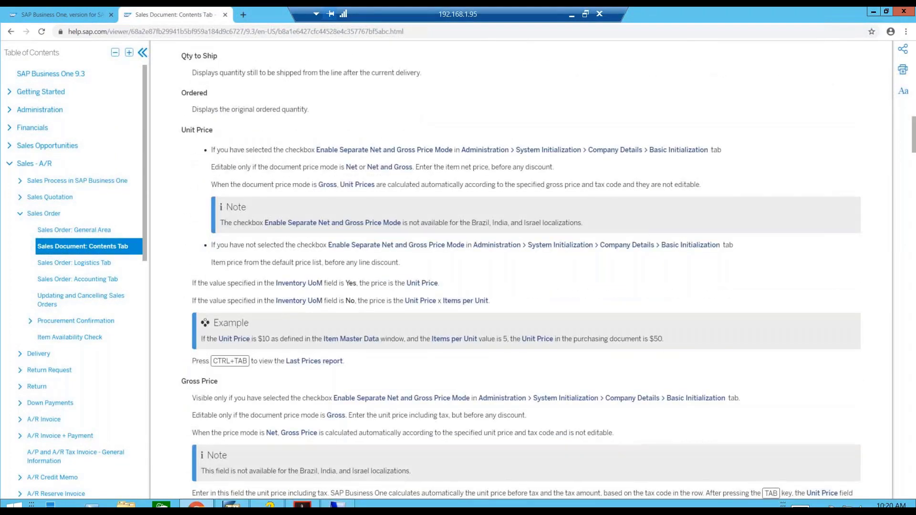
scroll(276, 316, "down", 4)
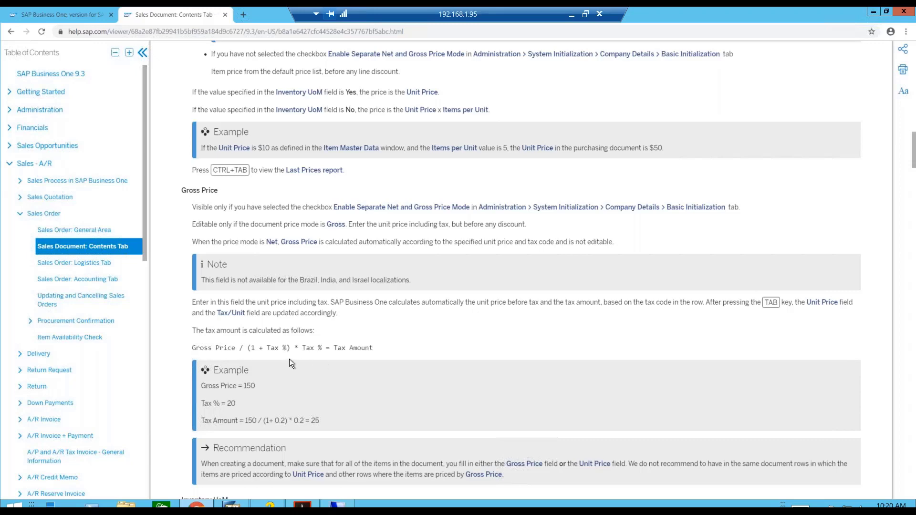
scroll(307, 355, "down", 4)
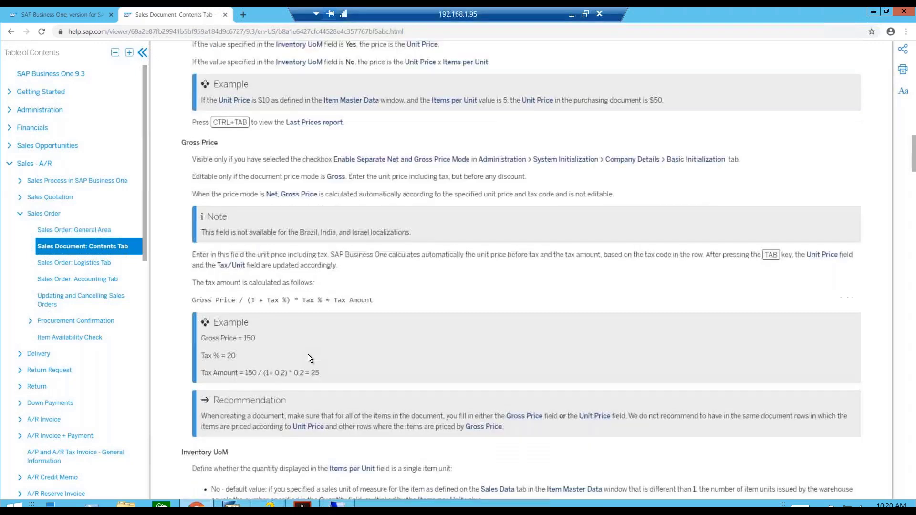
scroll(310, 353, "down", 5)
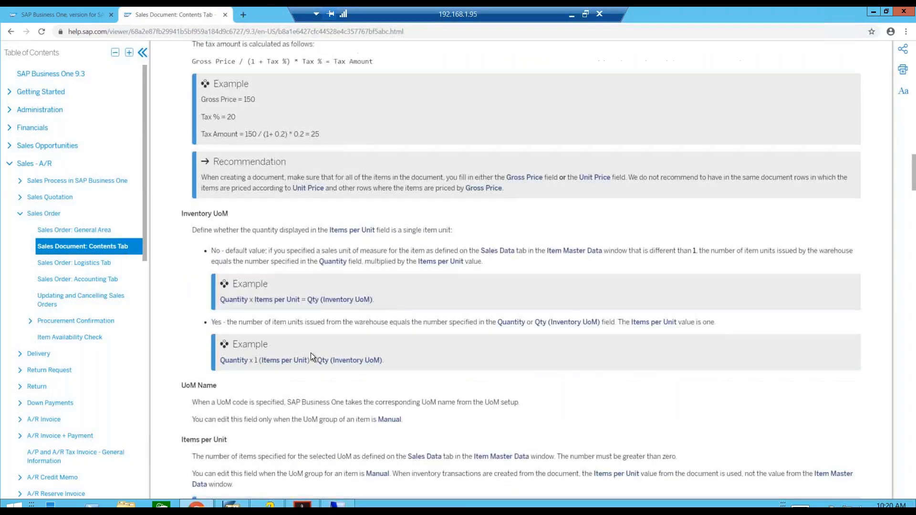
scroll(310, 356, "down", 2)
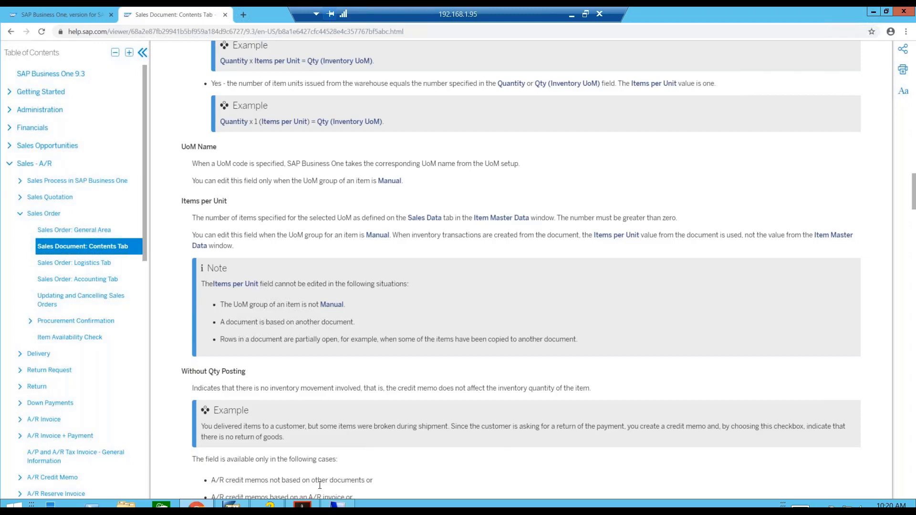
Switch to the How to Define and Use User-Defined Values guide in Adobe Acrobat and return to its cover page.
left_click(302, 506)
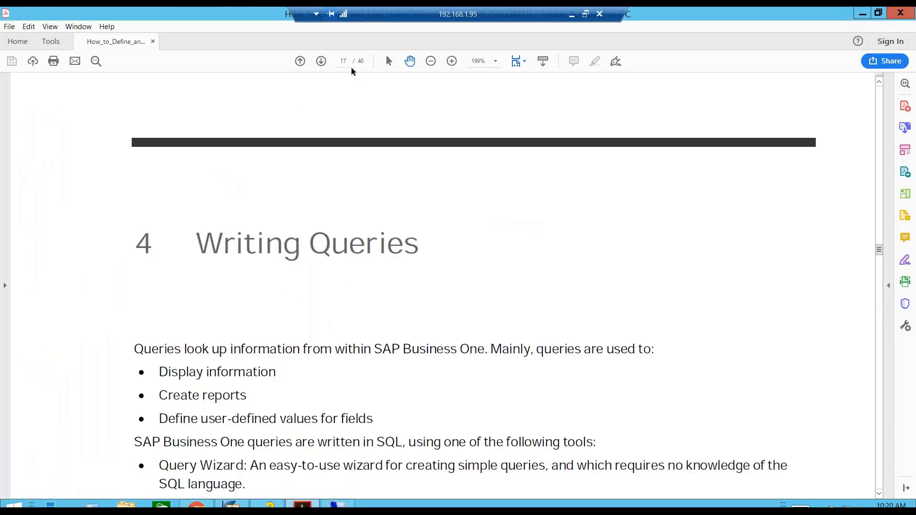
scroll(386, 237, "down", 2)
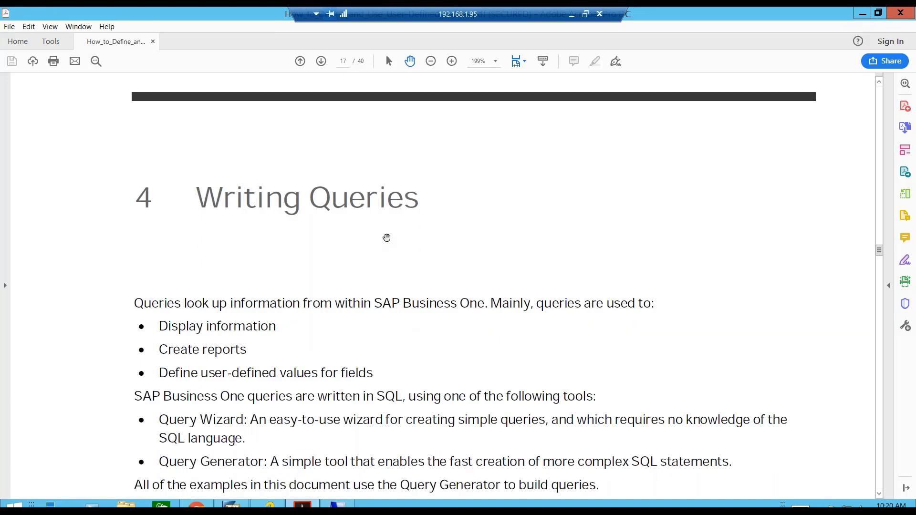
scroll(387, 237, "up", 1)
scroll(880, 220, "up", 7)
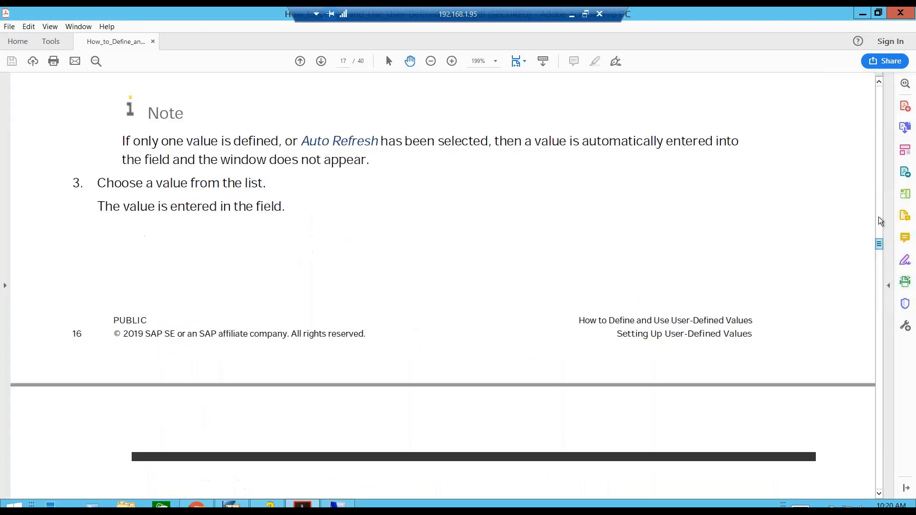
left_click_drag(879, 244, 879, 88)
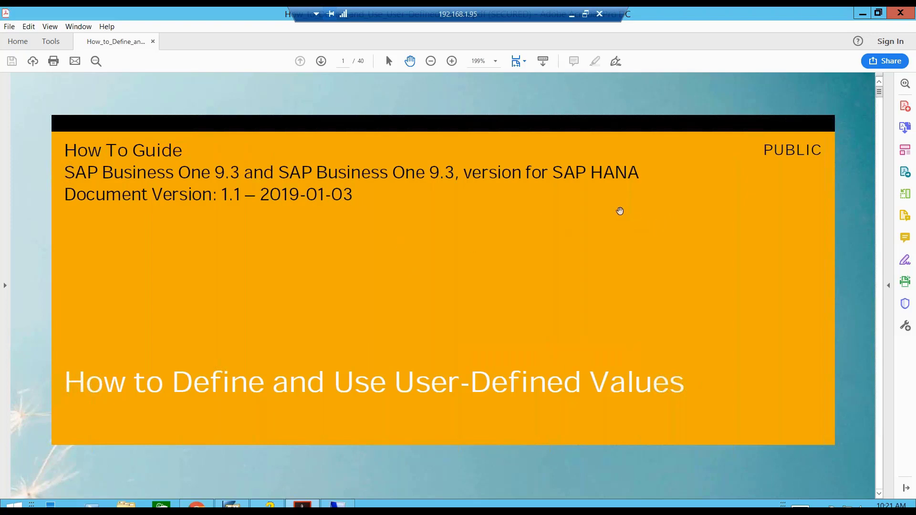
Go to page 17 of the guide and read the Writing Queries introduction and the Syntax section's data sources.
left_click(349, 62)
type("17")
key("Return")
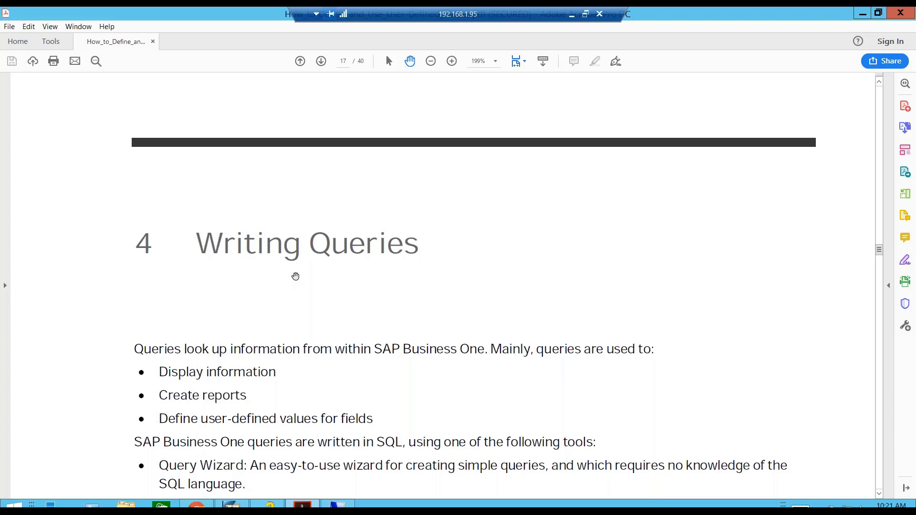
scroll(312, 269, "down", 5)
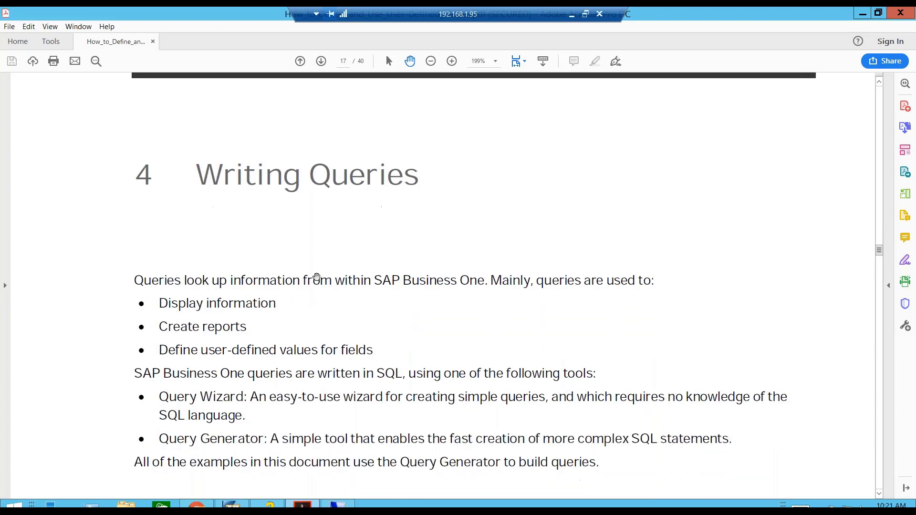
scroll(311, 262, "down", 6)
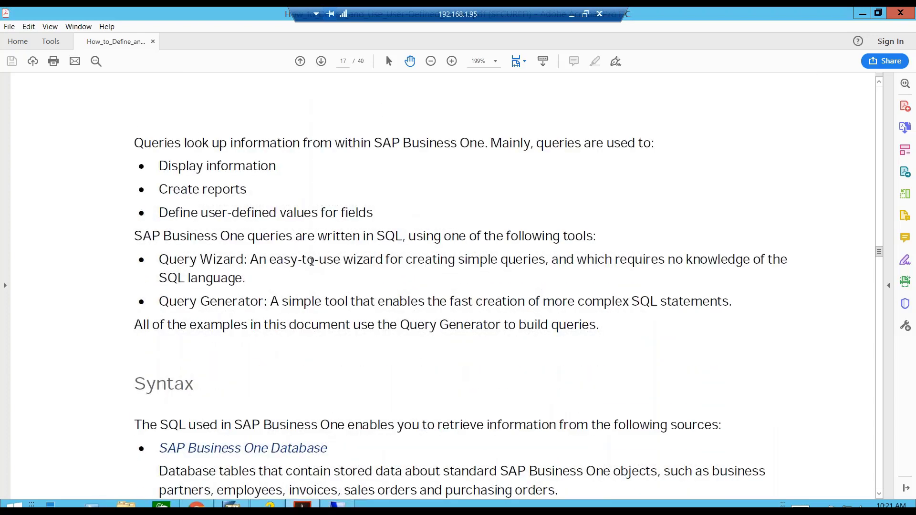
scroll(309, 259, "down", 2)
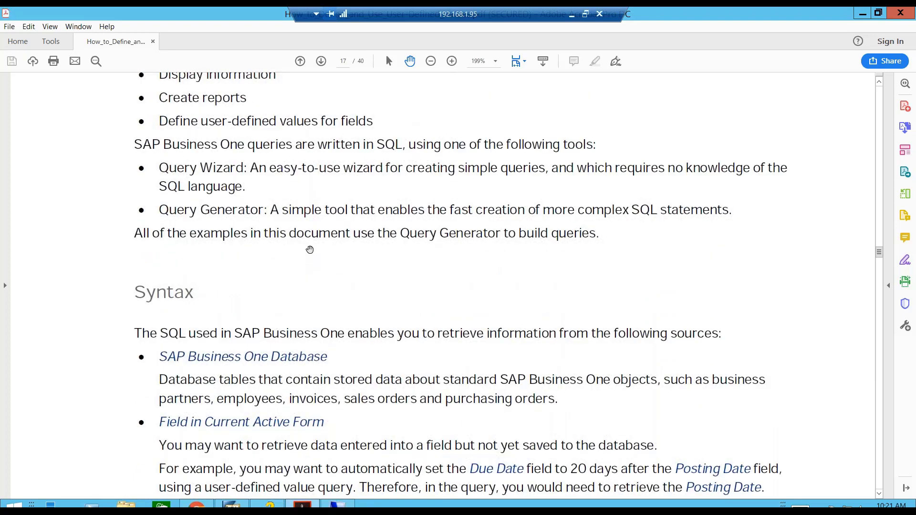
scroll(310, 247, "down", 2)
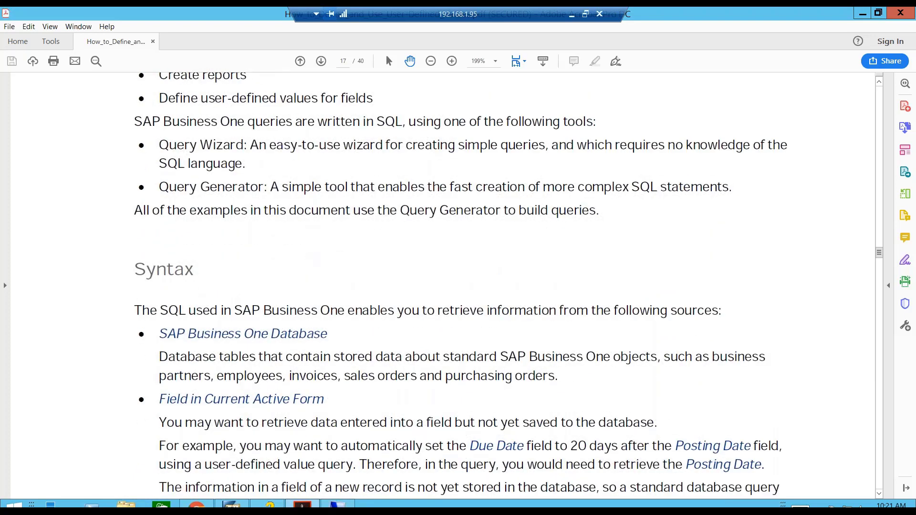
scroll(309, 248, "down", 3)
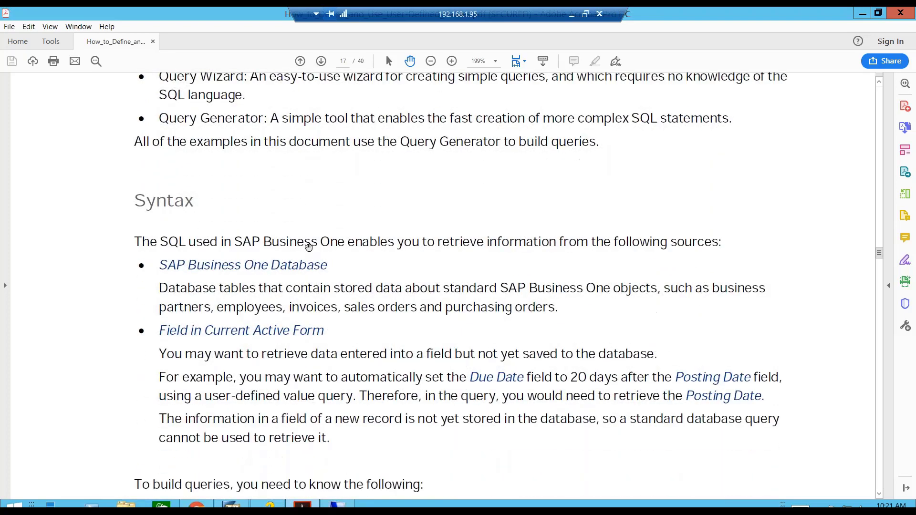
Examine the guide's table name and field index syntaxes for retrieving form field values, continuing onto page 18.
scroll(308, 247, "down", 15)
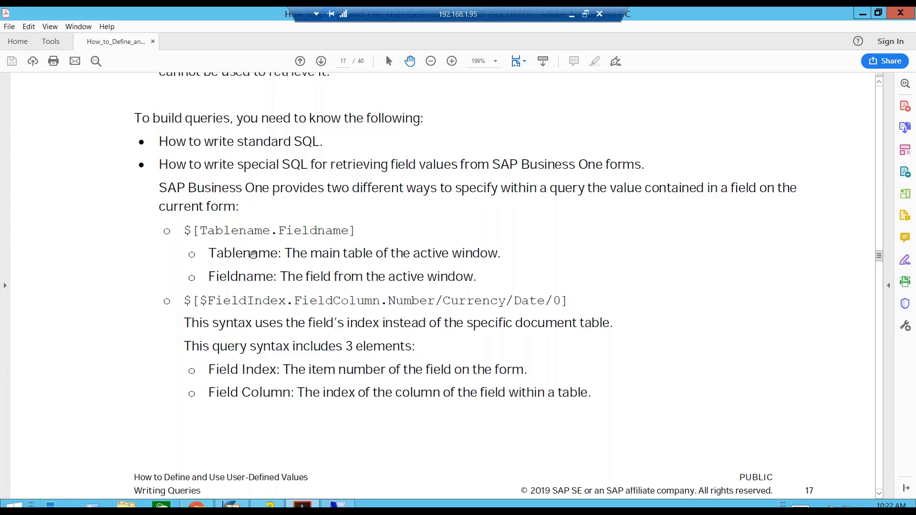
scroll(287, 293, "down", 1)
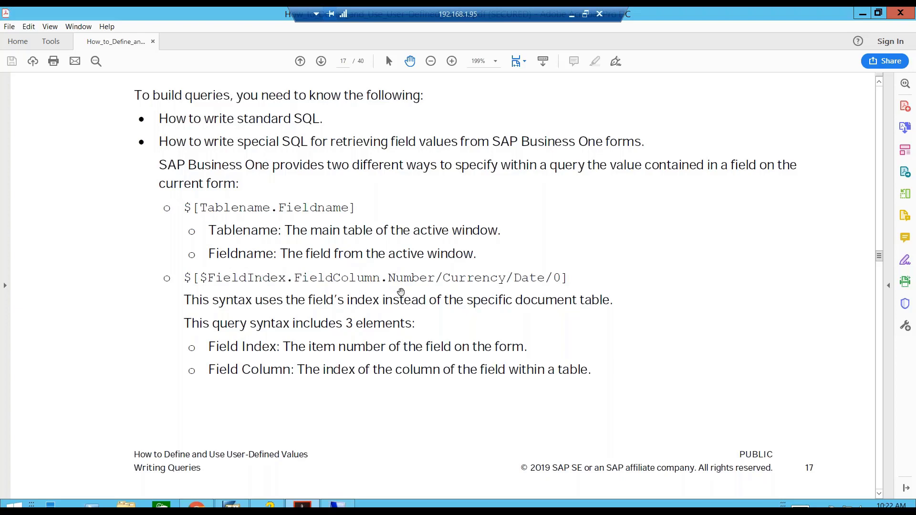
scroll(338, 310, "down", 3)
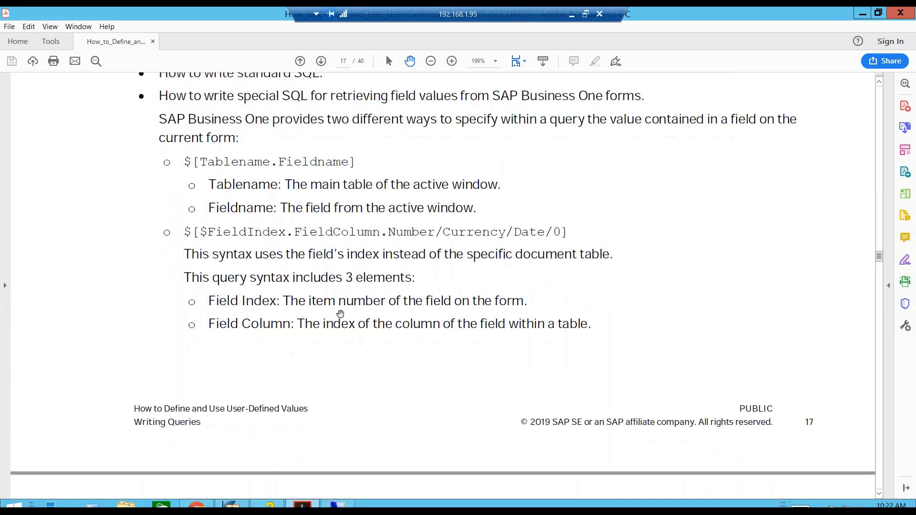
scroll(340, 315, "down", 3)
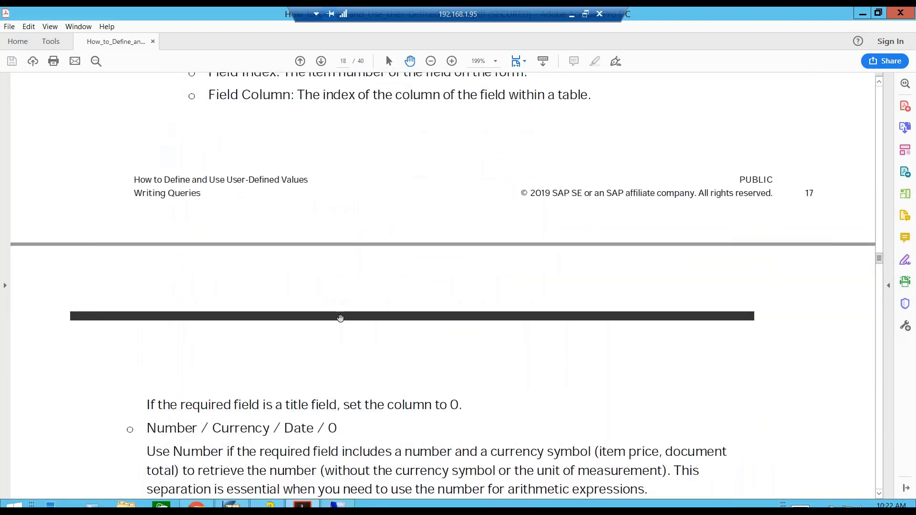
Return to SAP Business One by minimizing the guide, browser and SDK Help Center, and close the sales order, business partner and messages windows.
left_click(860, 15)
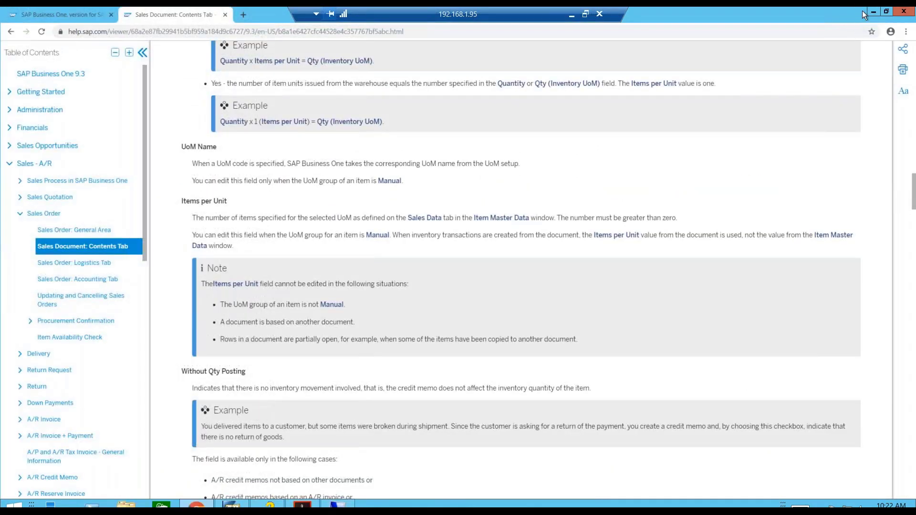
left_click(867, 12)
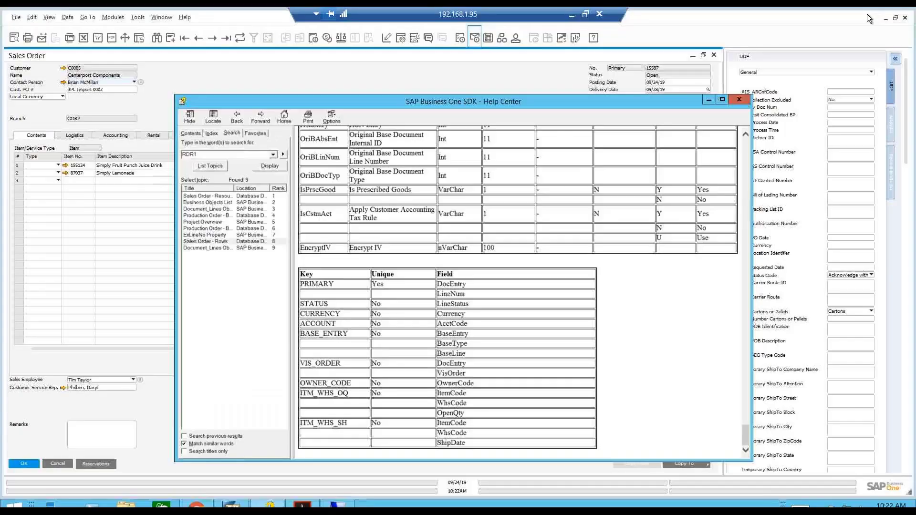
left_click(708, 100)
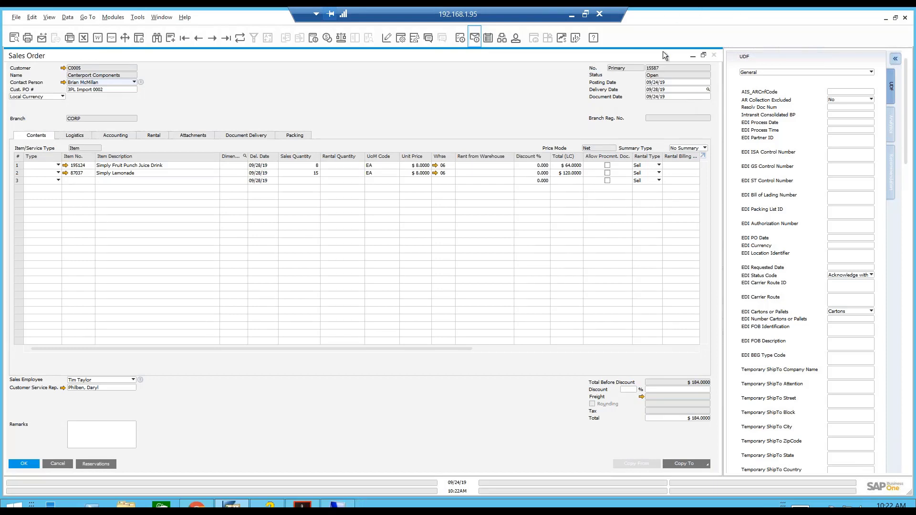
left_click(713, 55)
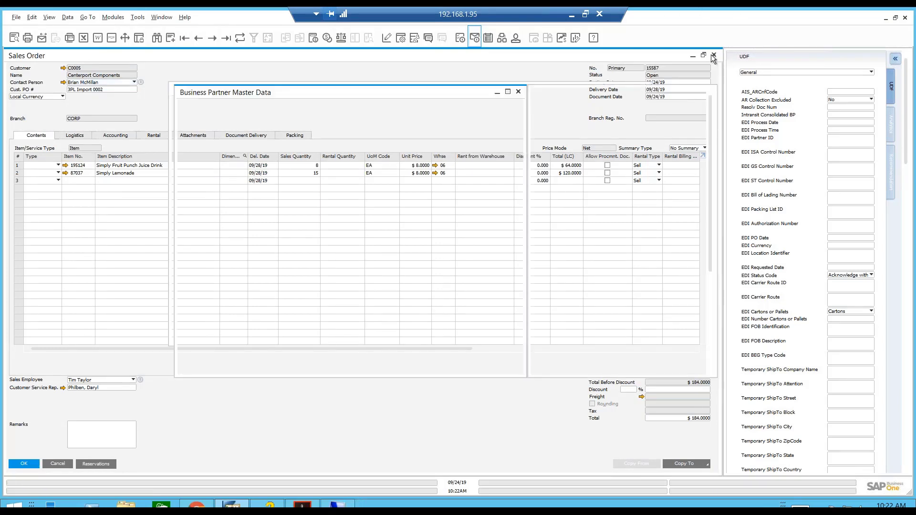
left_click(521, 92)
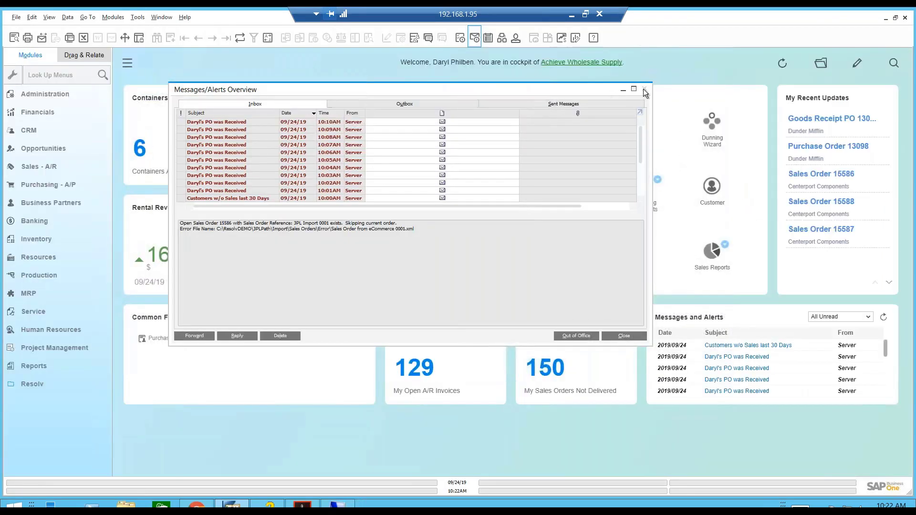
left_click(643, 89)
Start the Query Wizard, advance to selecting the report tables, and open the list of available tables for the first row.
left_click(139, 17)
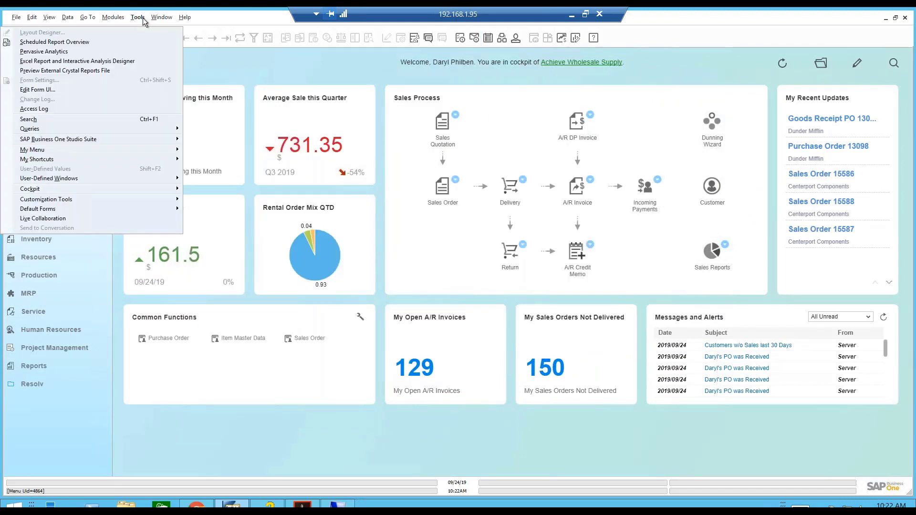
mouse_move(163, 129)
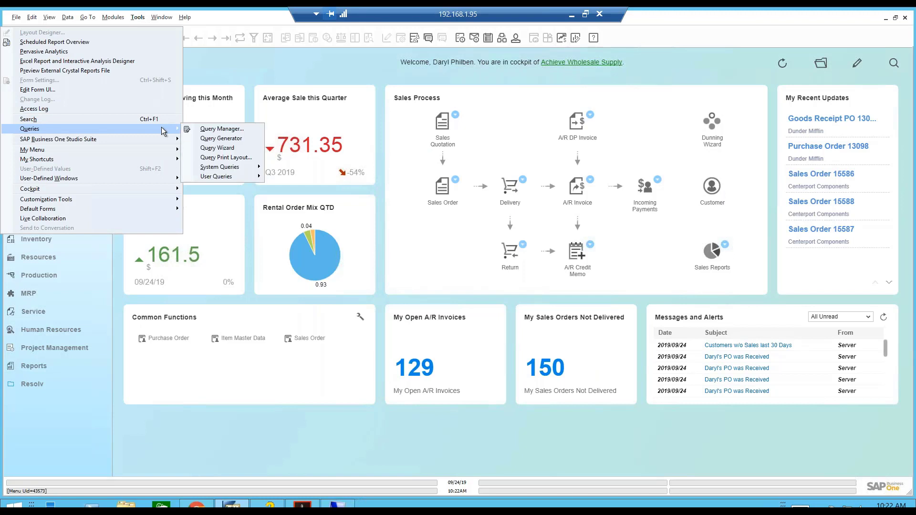
left_click(227, 148)
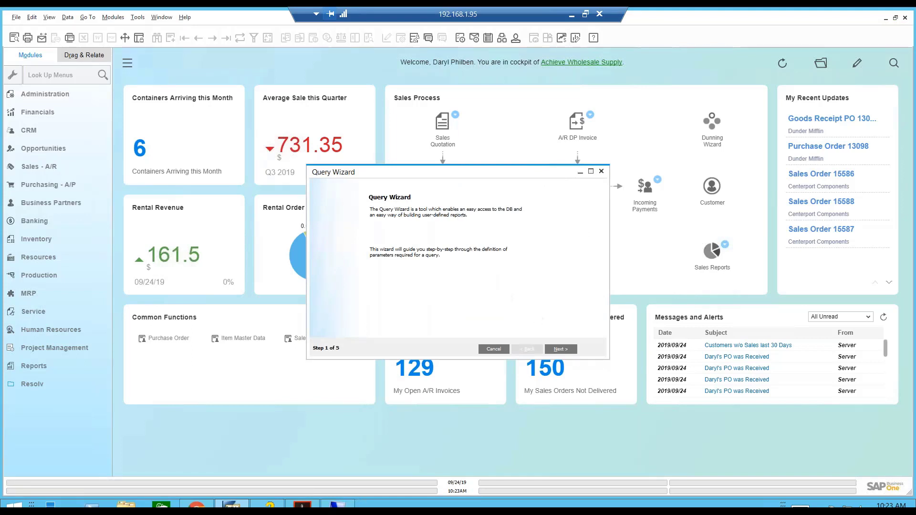
left_click(565, 350)
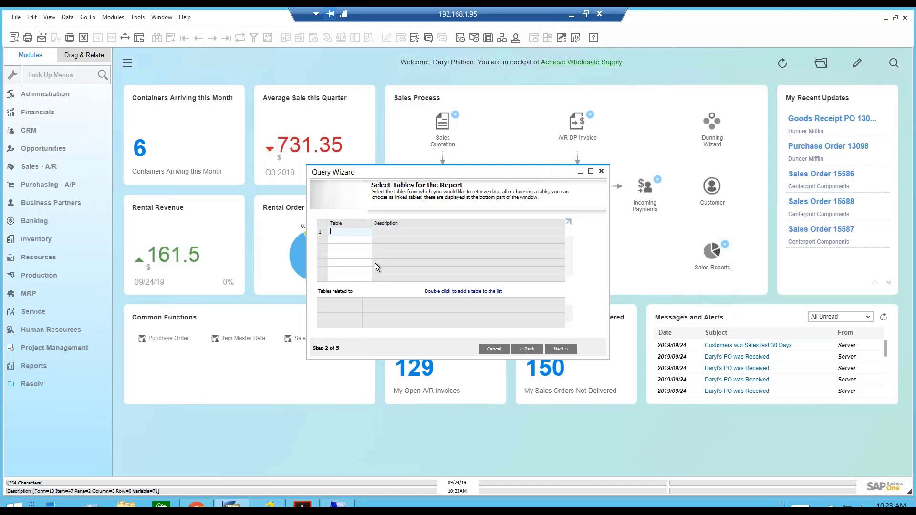
key("Tab")
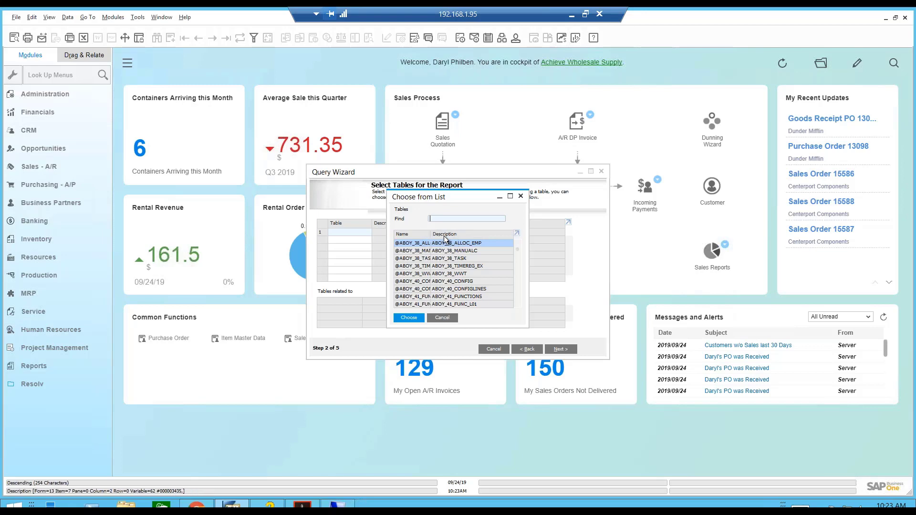
Clear the existing table list filter and filter the tables by a description equal to "Sales ORder".
left_click(254, 39)
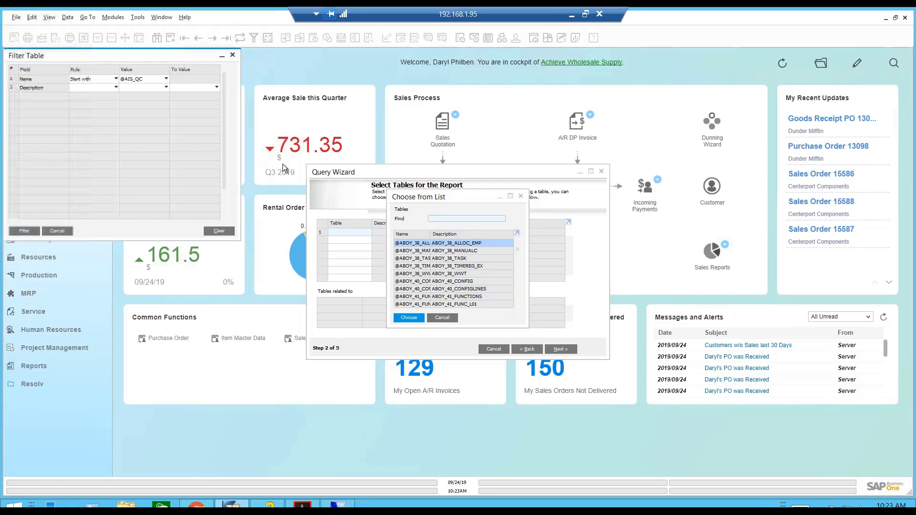
left_click(220, 231)
left_click(115, 87)
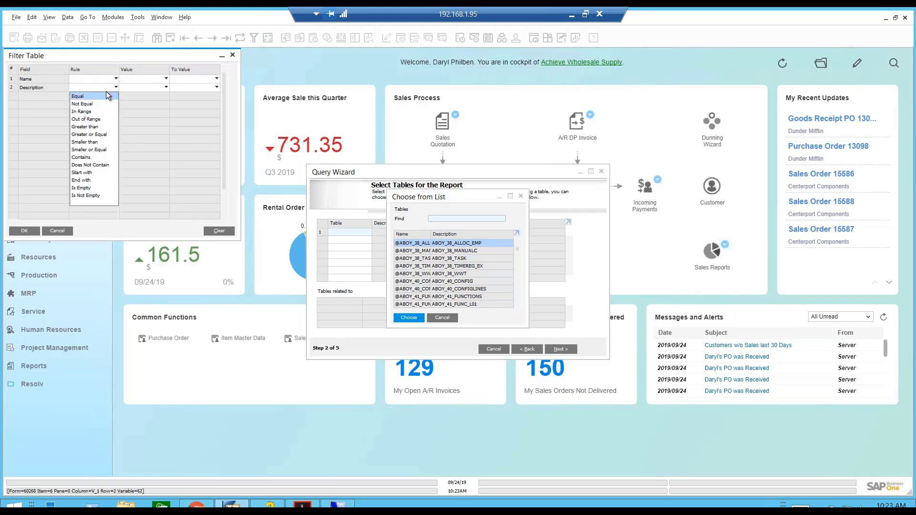
left_click(98, 95)
left_click(139, 87)
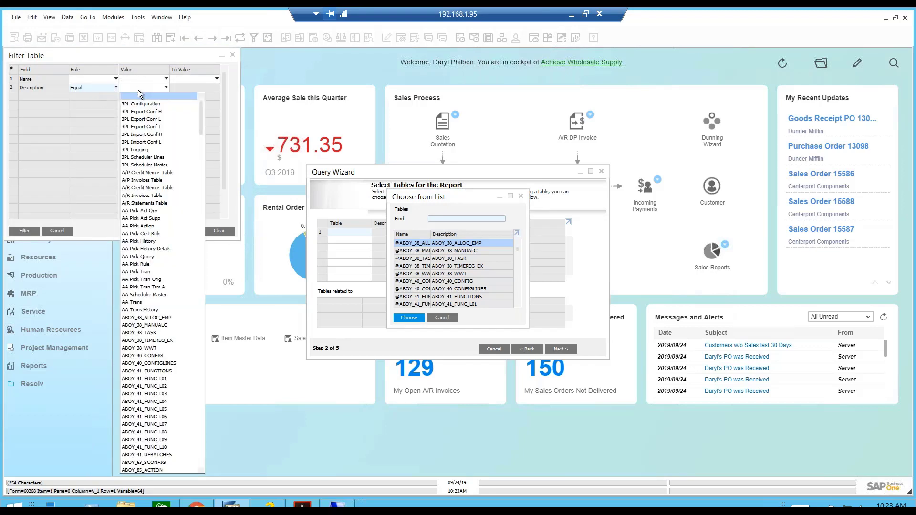
left_click(139, 95)
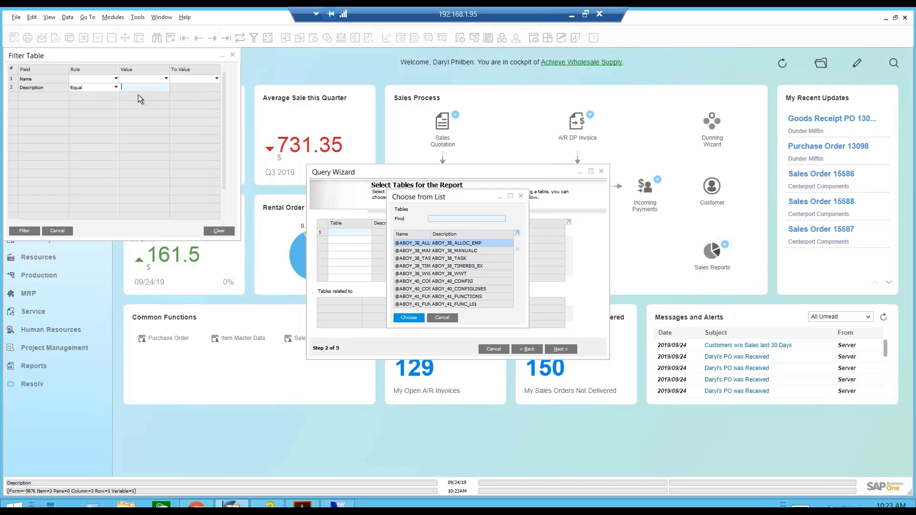
type("Sales ORder")
left_click(31, 230)
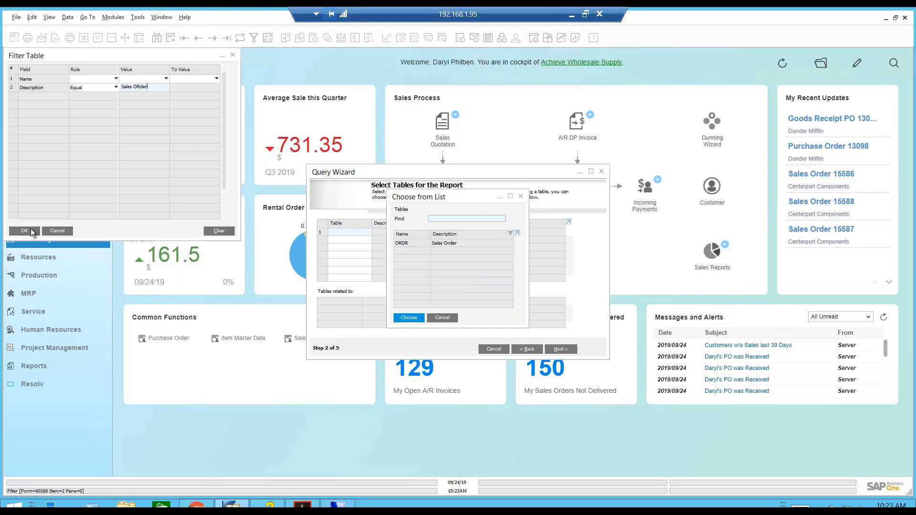
Replace the value of the description filter with "Sales".
left_click(156, 87)
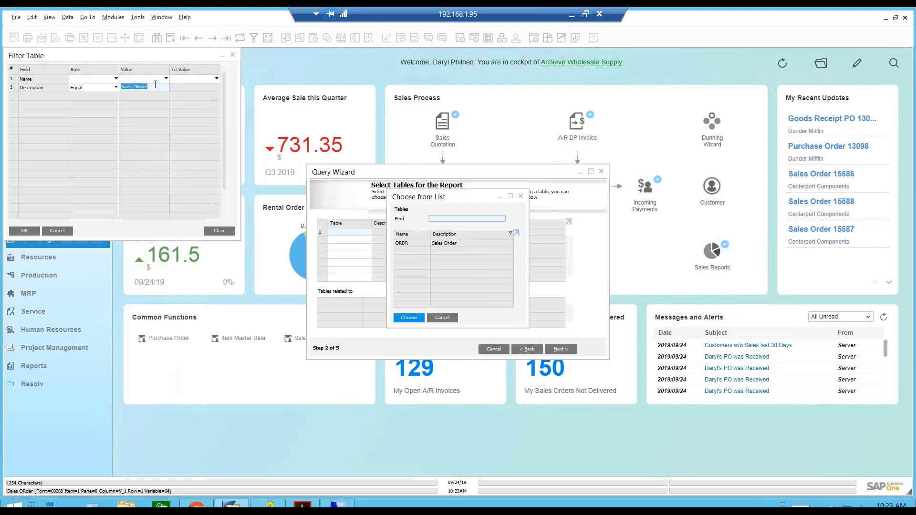
left_click_drag(147, 86, 134, 87)
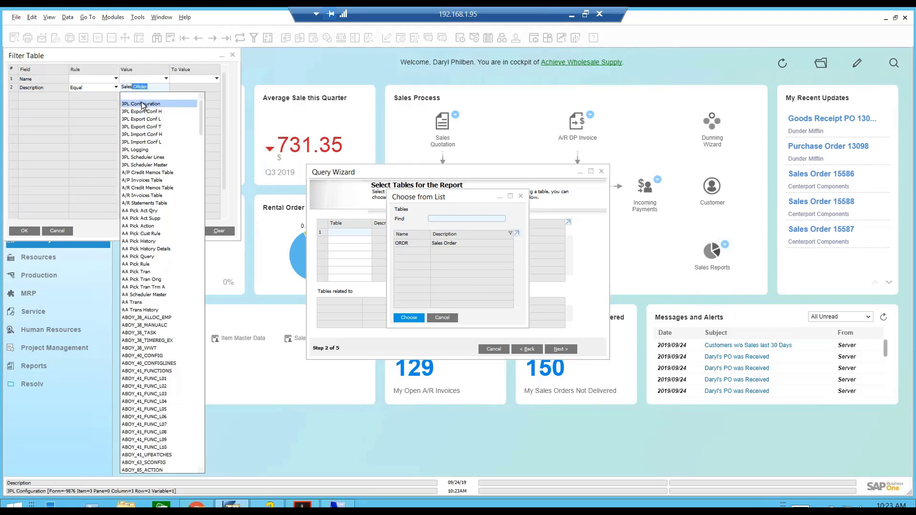
left_click(149, 86)
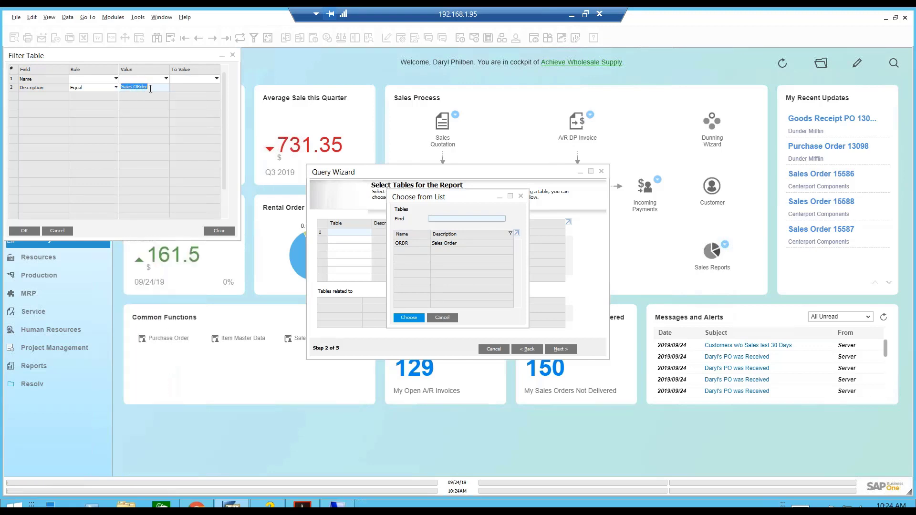
key("BackSpace")
type("Sales")
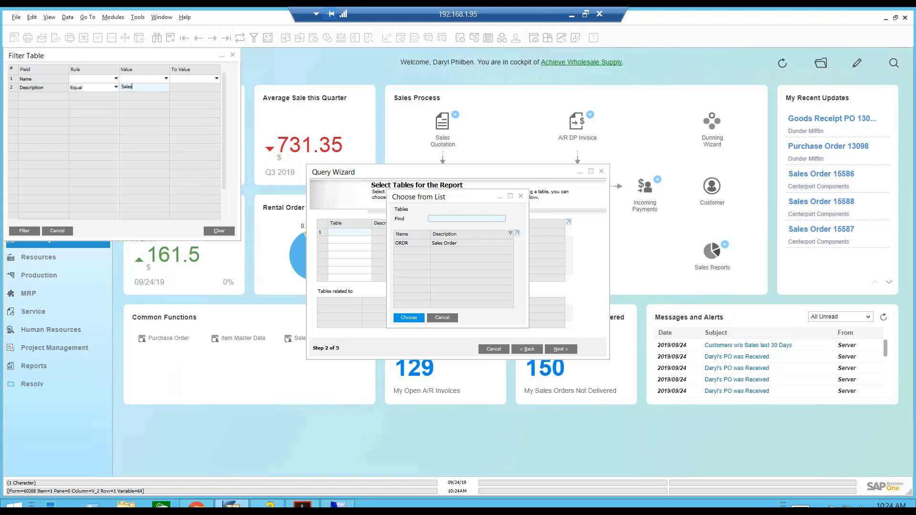
Change the description filter's rule to Contains with the value "Sales Order", apply it and close the filter window.
left_click(93, 86)
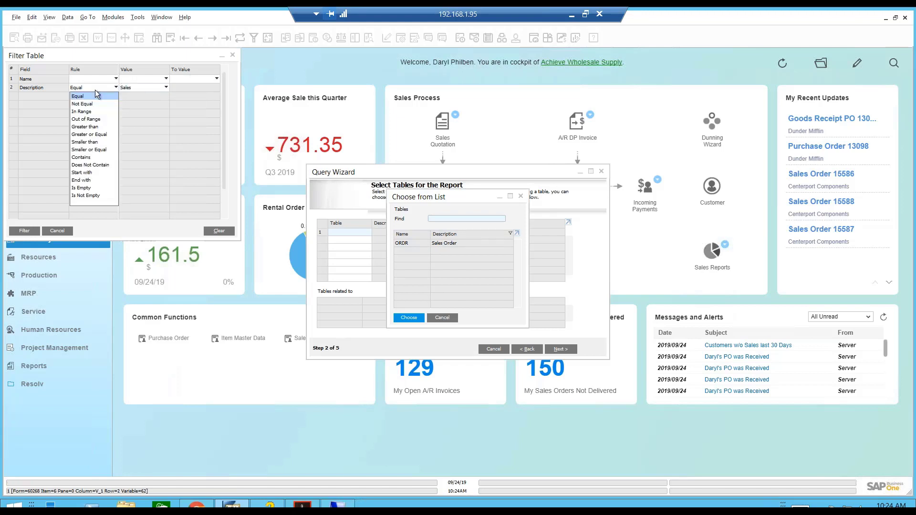
left_click(92, 157)
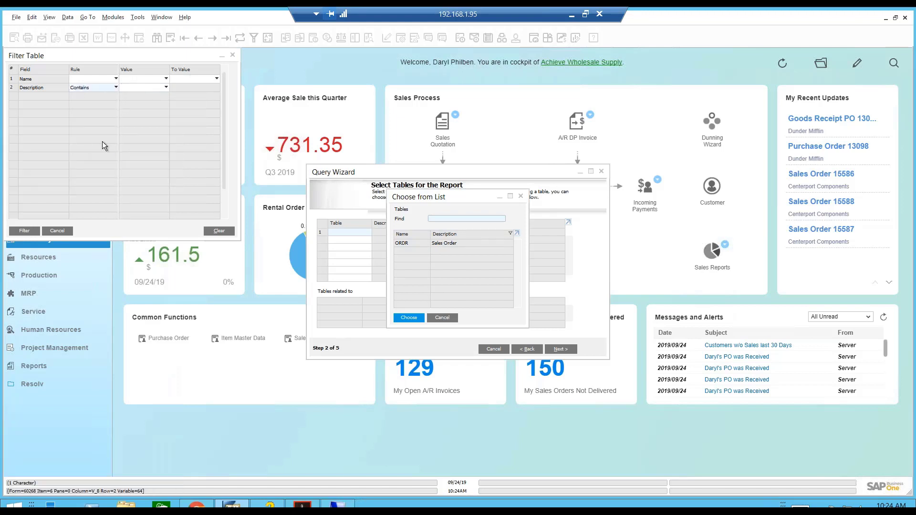
left_click(147, 87)
left_click(144, 96)
type("Sales Order")
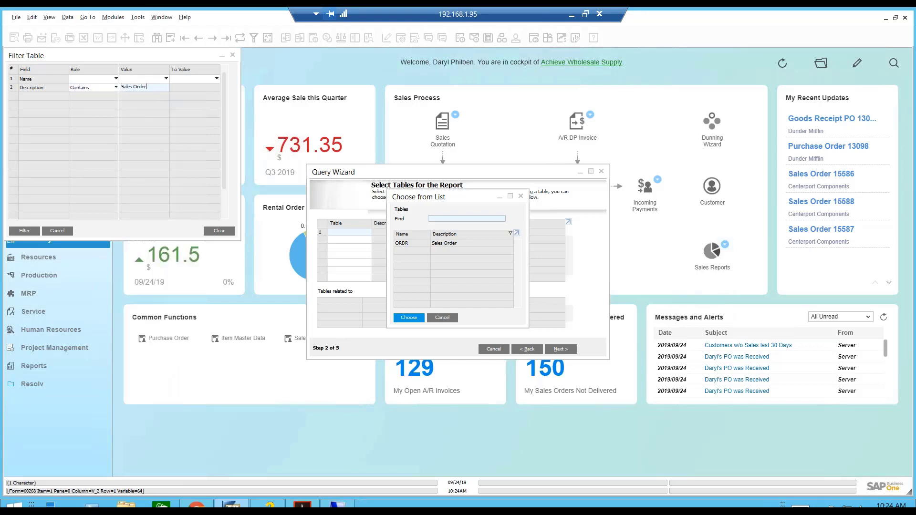
left_click(25, 231)
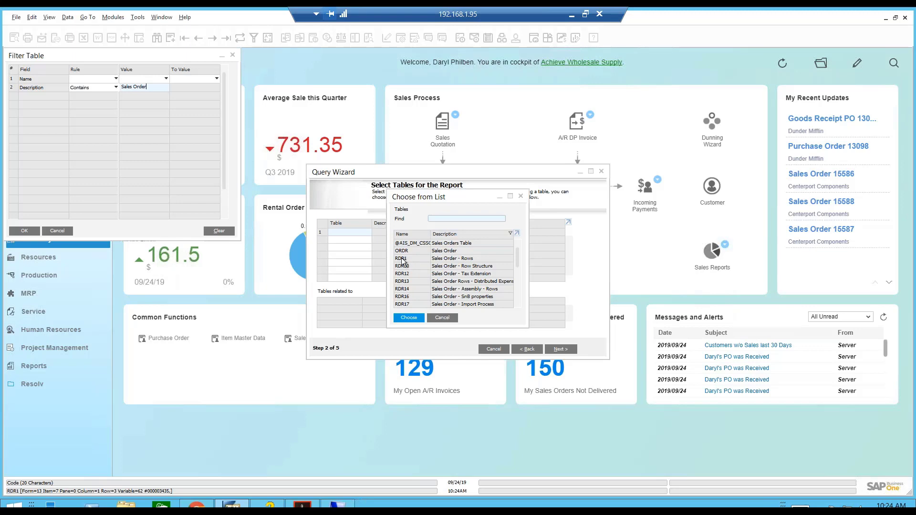
left_click(26, 230)
Add RDR1 (Sales Order - Rows) and its related ORDR (Sales Order) table to the report, and advance to field selection.
left_click(453, 261)
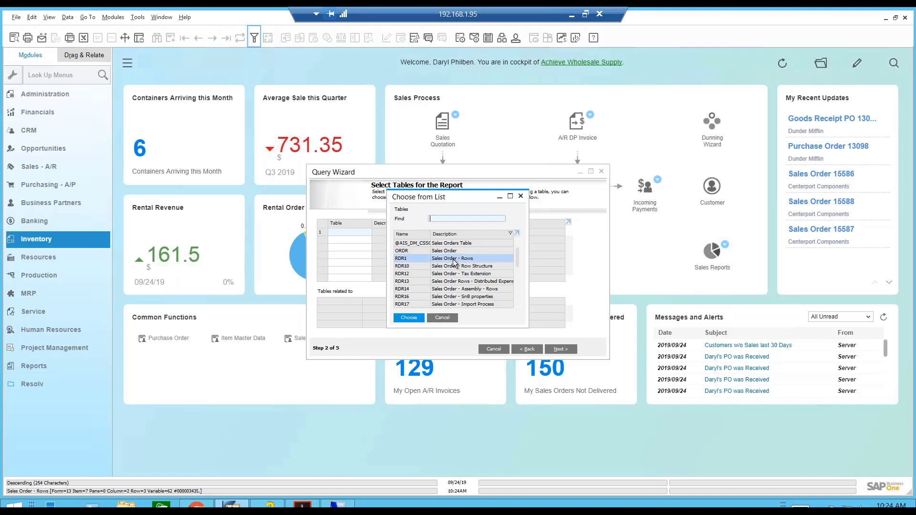
double_click(454, 261)
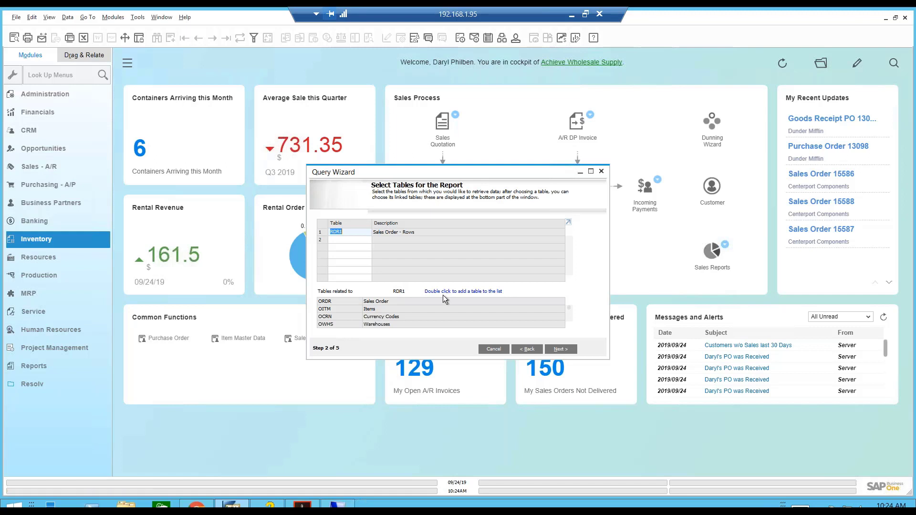
double_click(334, 300)
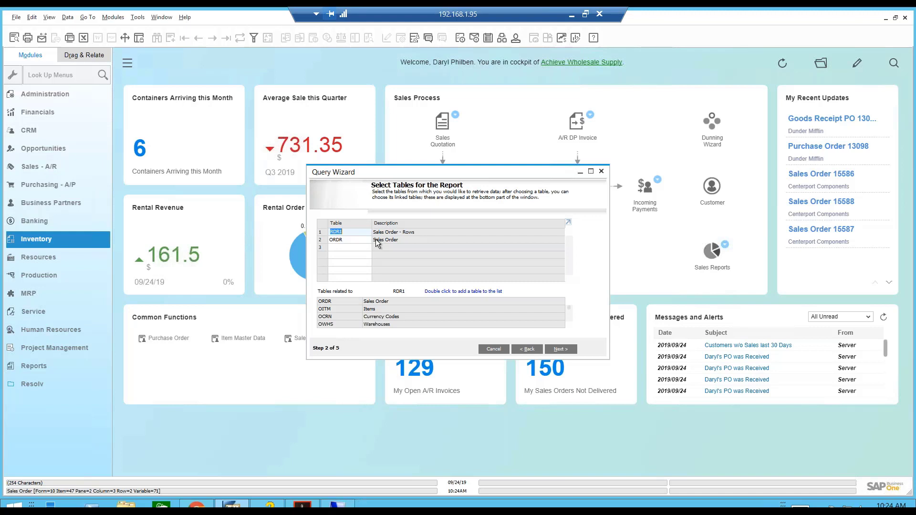
left_click(565, 348)
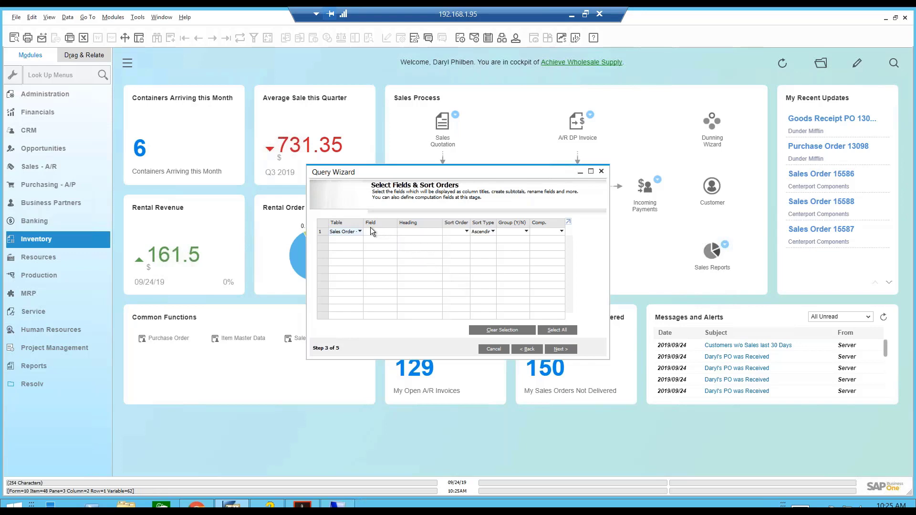
Maximize the Query Wizard window and fit the column widths of the field selection grid.
left_click(591, 170)
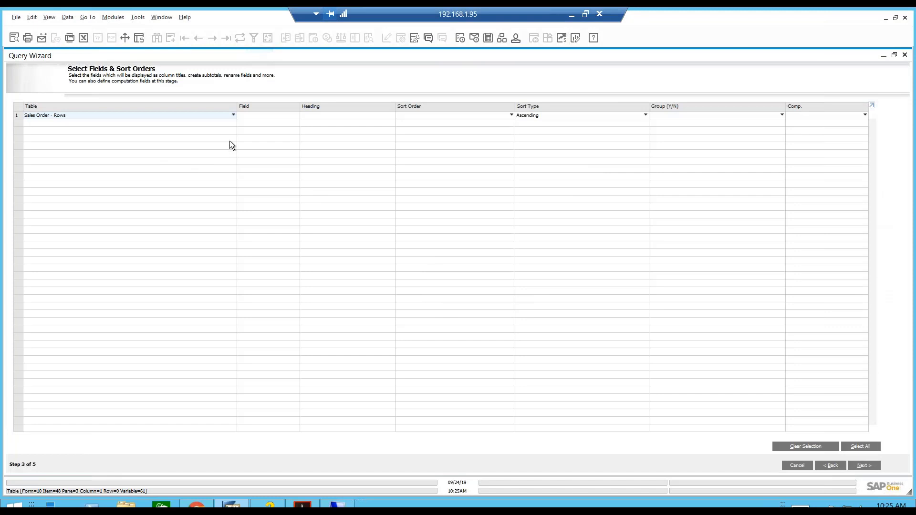
left_click(53, 19)
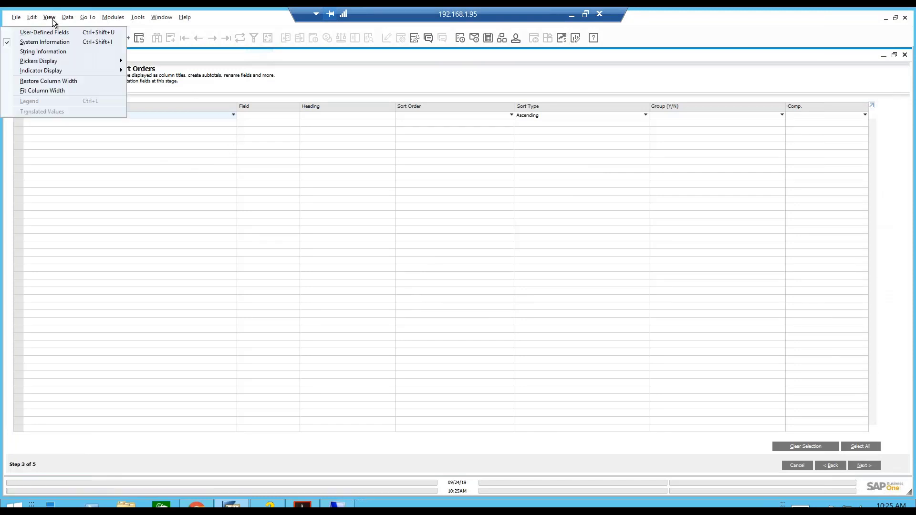
left_click(56, 90)
Open the Sales Order - Rows field list for the first row and try to find a field by the name "Card".
left_click(248, 115)
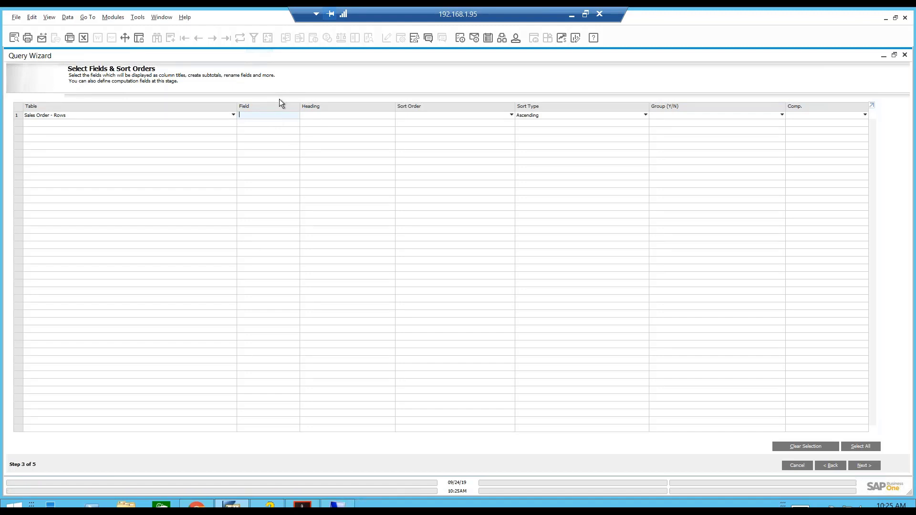
left_click(275, 116)
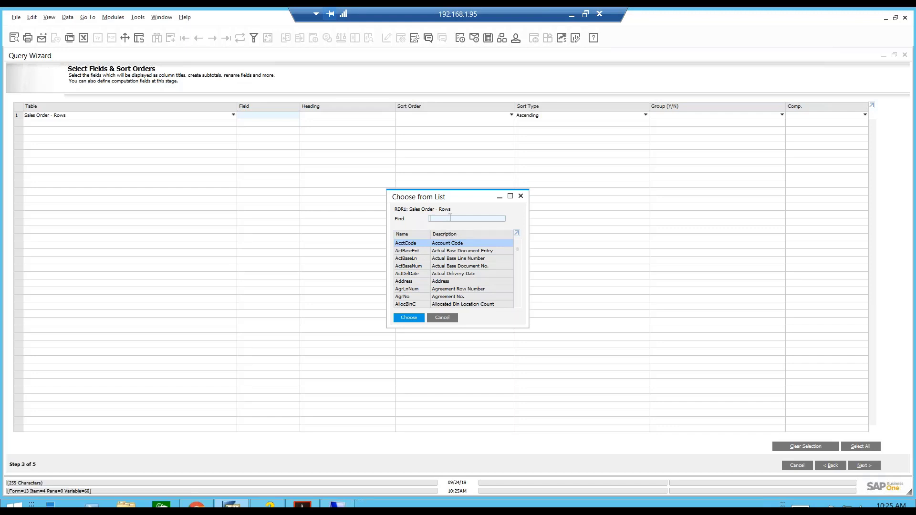
type("card")
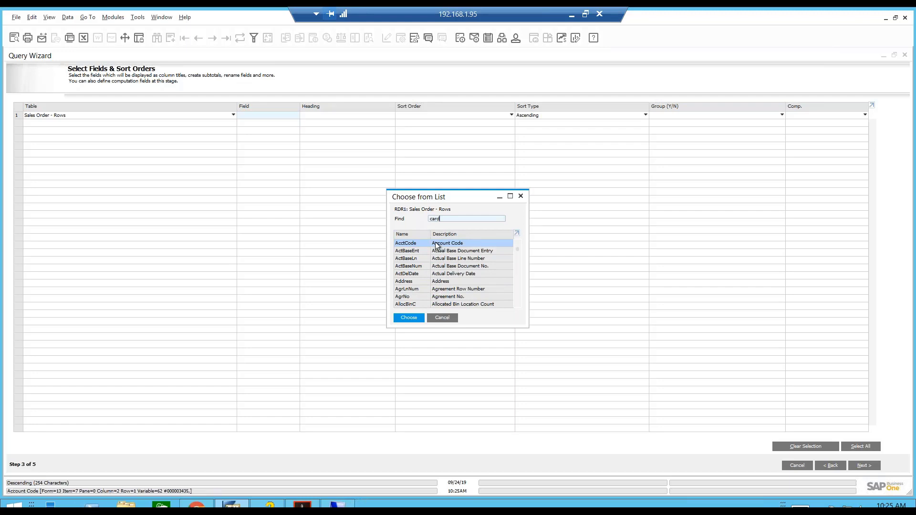
left_click_drag(445, 218, 393, 211)
double_click(402, 232)
type("Card")
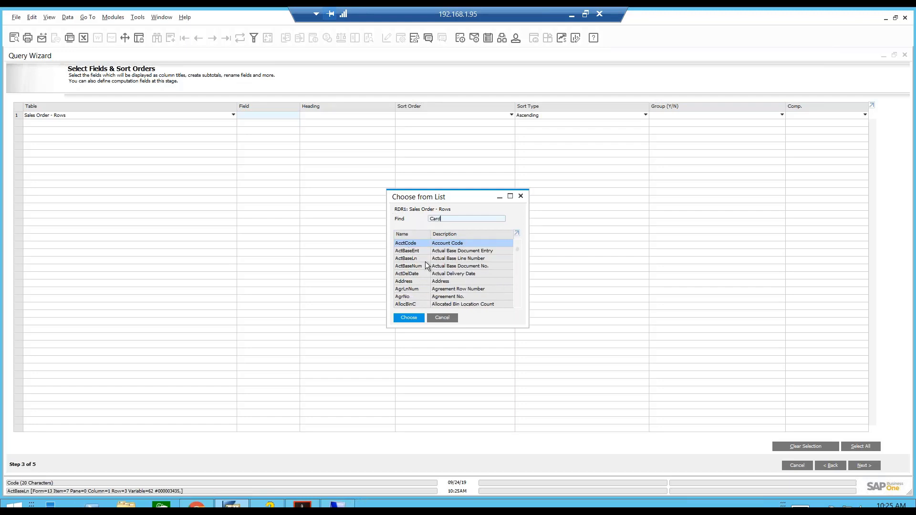
key("Tab")
key("BackSpace")
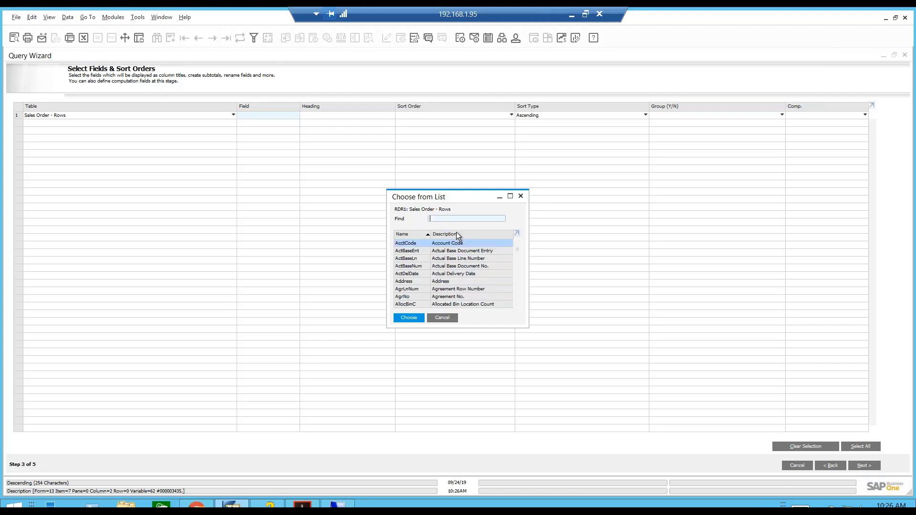
Try to find a "Customer" field in the Sales Order - Rows list by description and name, and cancel the selection.
double_click(443, 234)
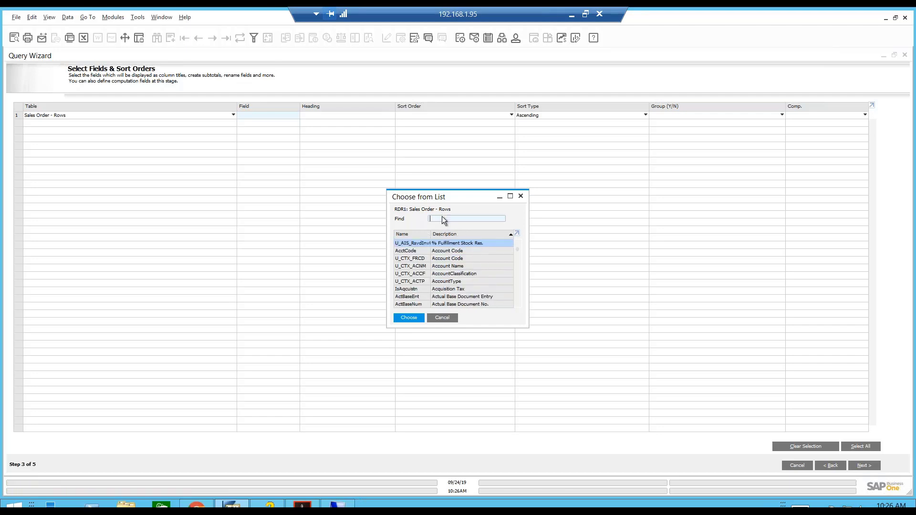
type("Cus")
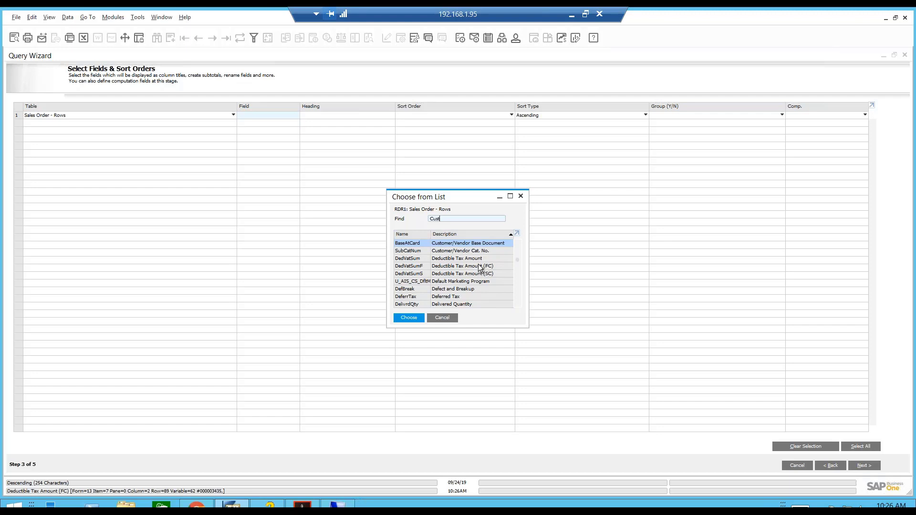
type("tomer")
double_click(413, 234)
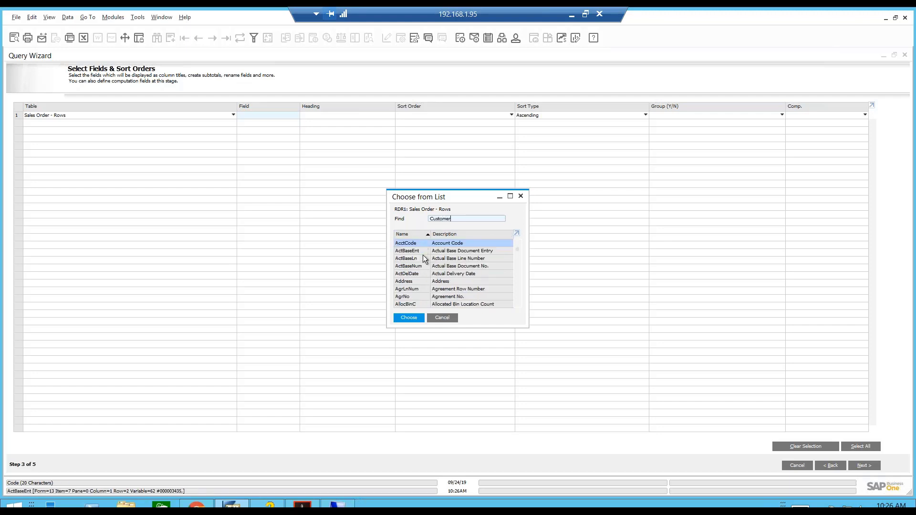
scroll(421, 292, "down", 7)
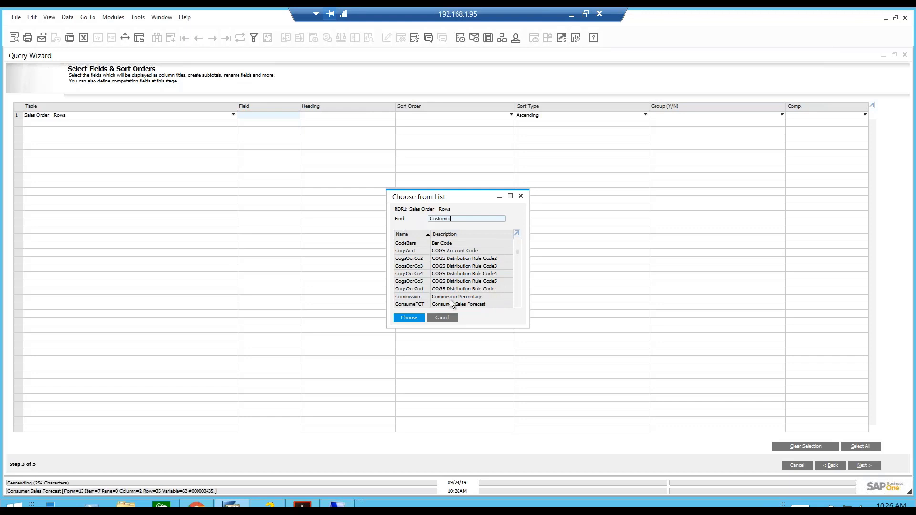
scroll(435, 289, "down", 7)
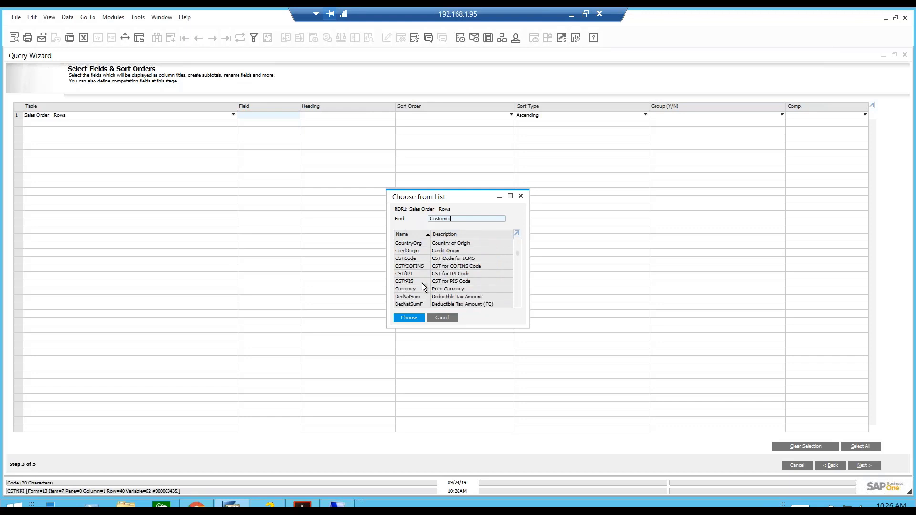
scroll(422, 285, "down", 1)
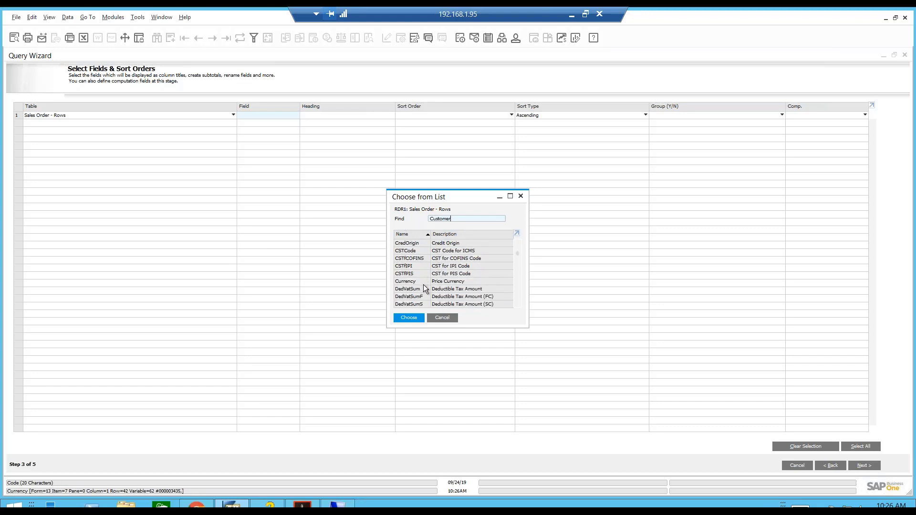
left_click(443, 316)
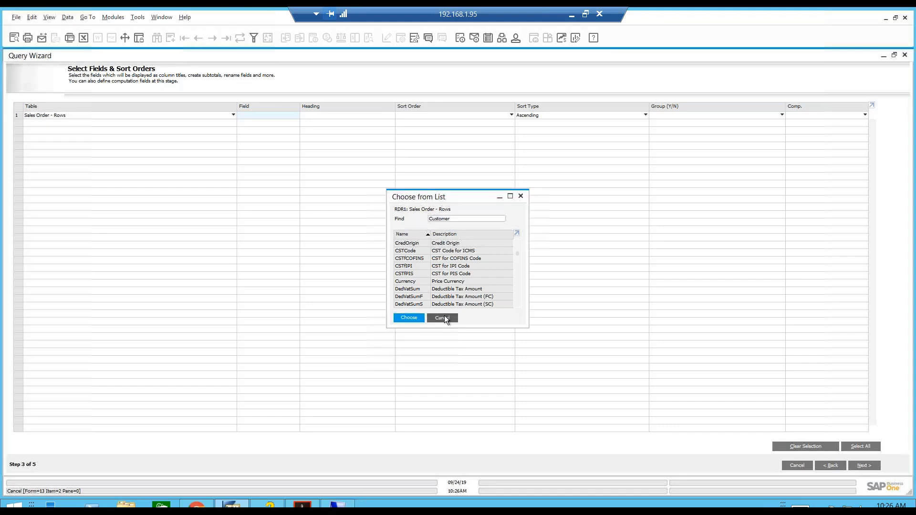
Set the first field row's table to ORDR (Sales Order).
left_click(68, 115)
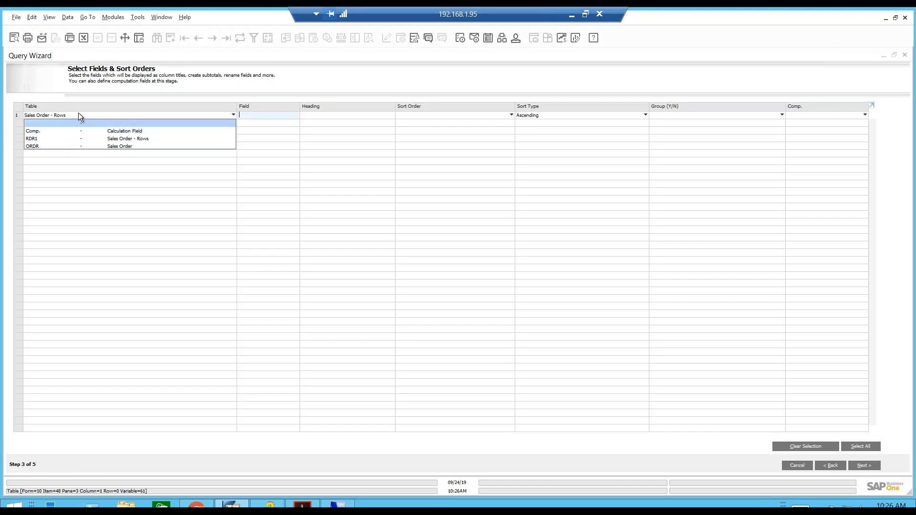
left_click(90, 98)
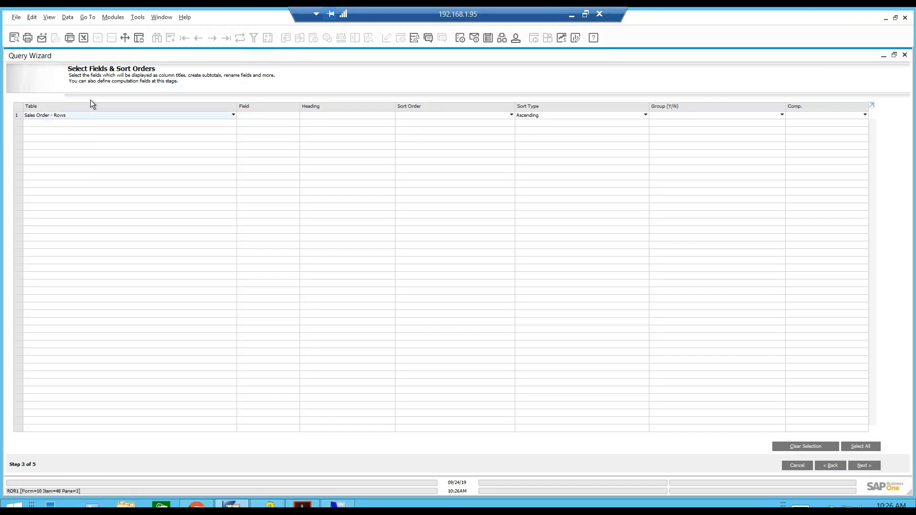
left_click(70, 114)
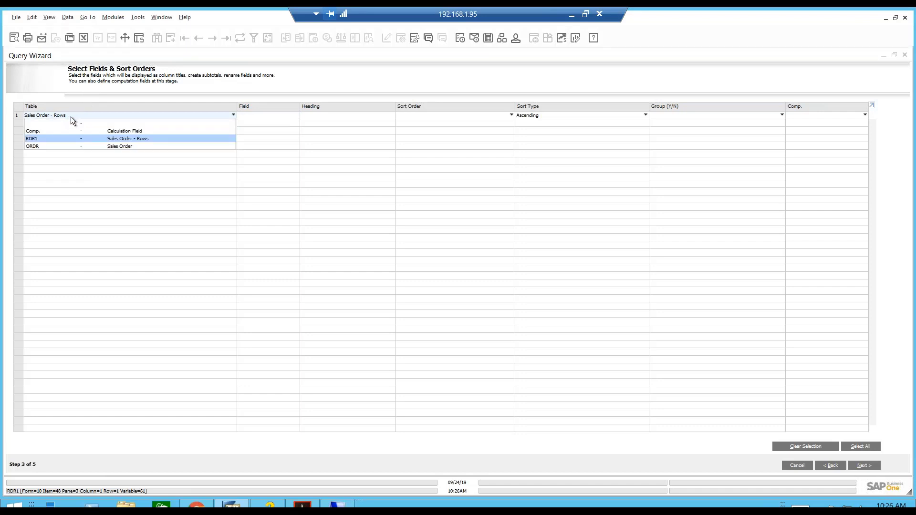
left_click(66, 145)
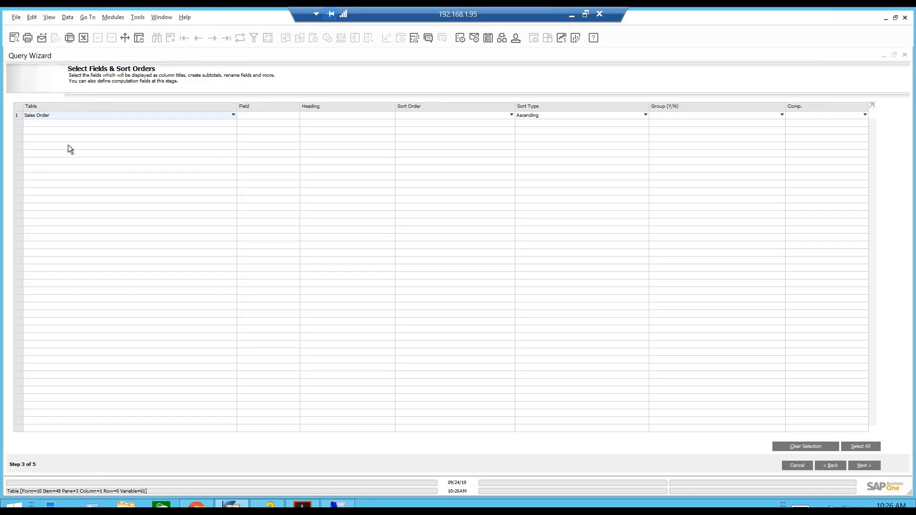
Search the Sales Order fields for "Card" and add both CardCode and CardName to the report.
left_click(259, 114)
key("Tab")
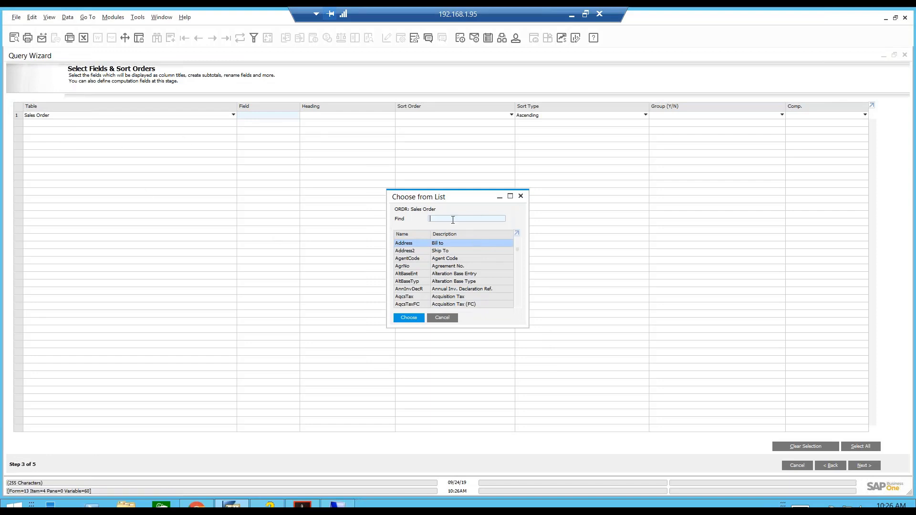
type("Ca")
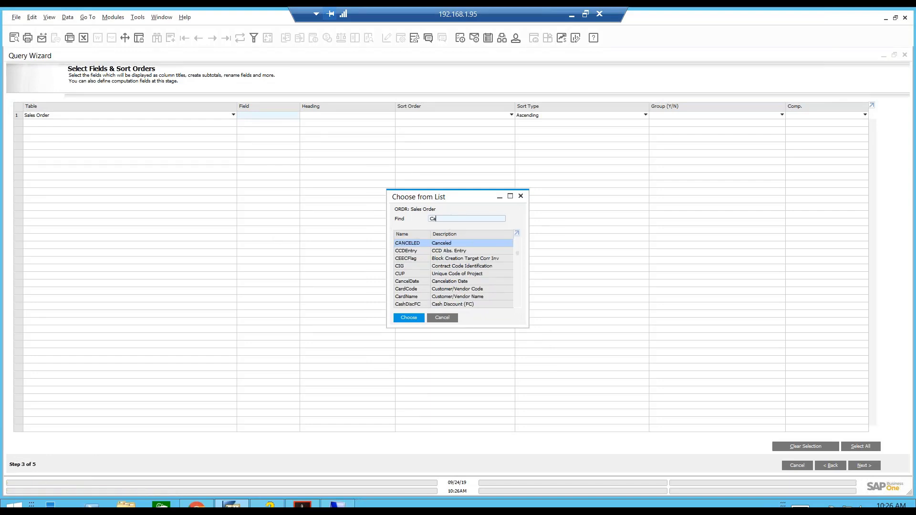
type("rd")
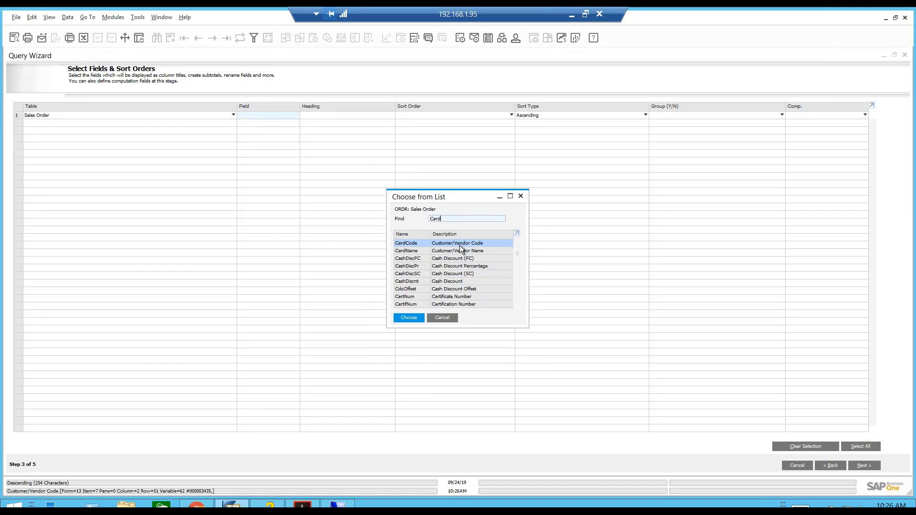
left_click(413, 251, "ctrl")
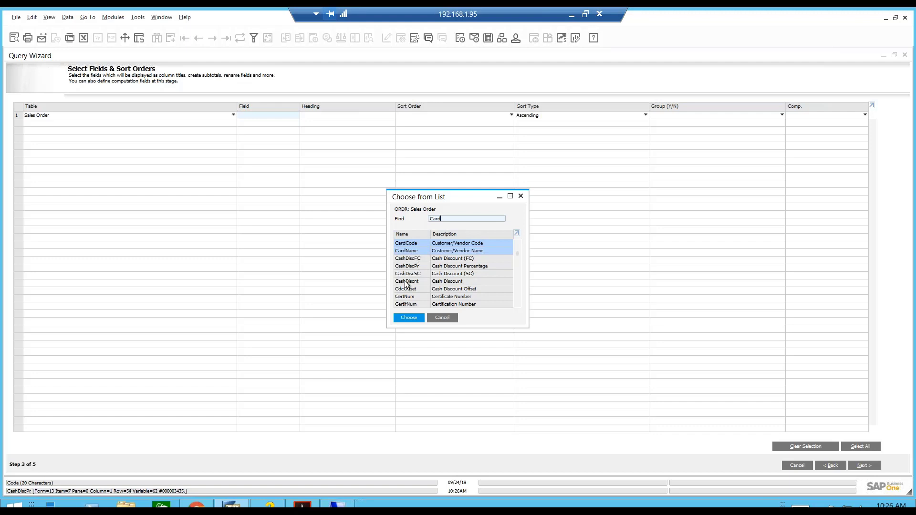
left_click(411, 319)
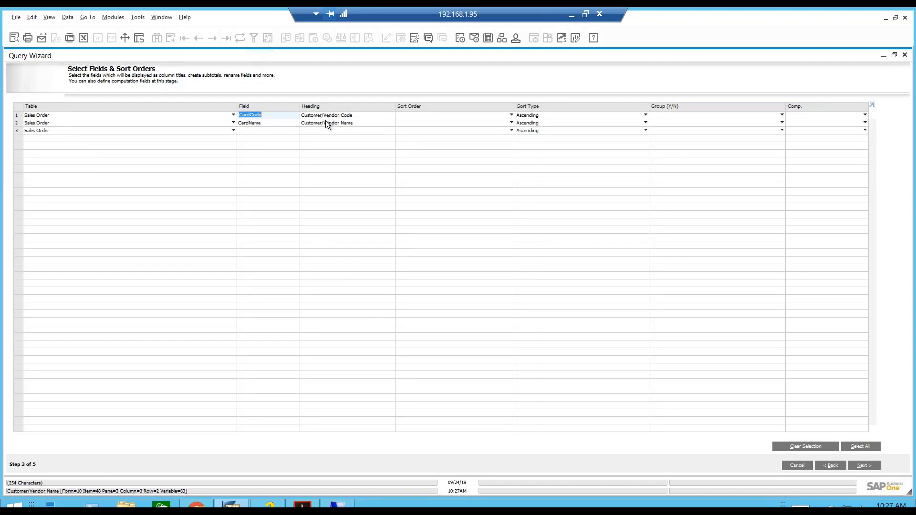
Set the third row's table to Sales Order - Rows and add its ItemCode field to the report.
left_click(260, 130)
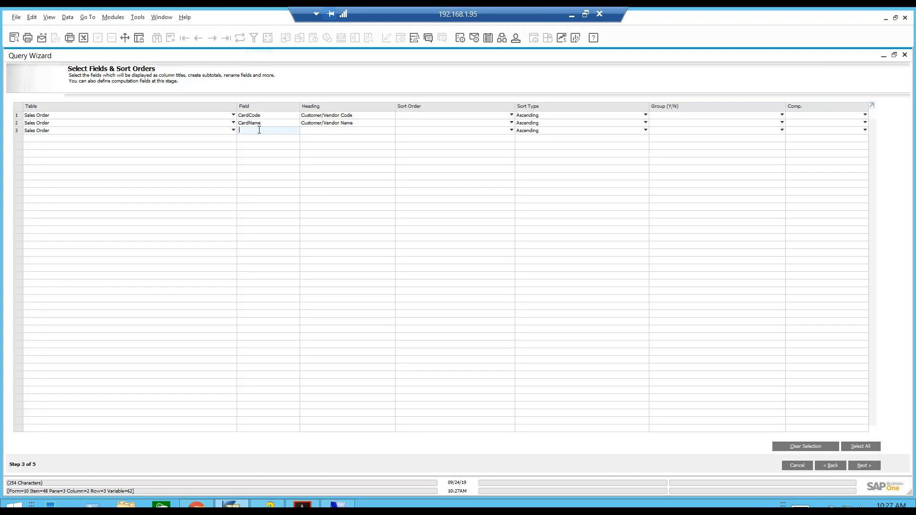
left_click(233, 130)
left_click(202, 151)
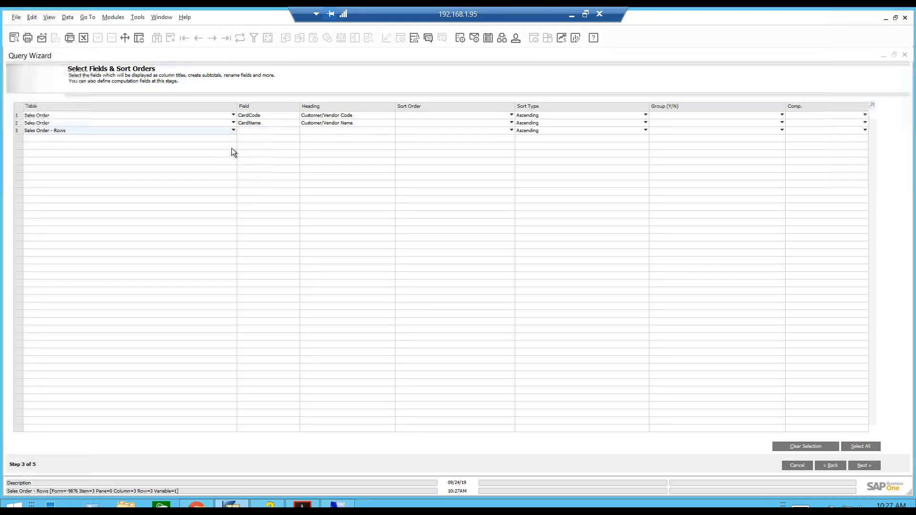
left_click(272, 131)
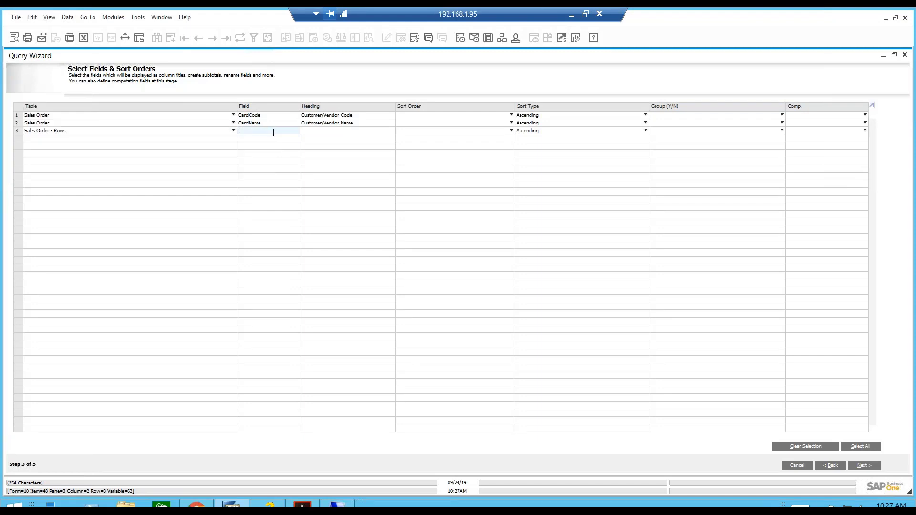
key("Tab")
type("Ite")
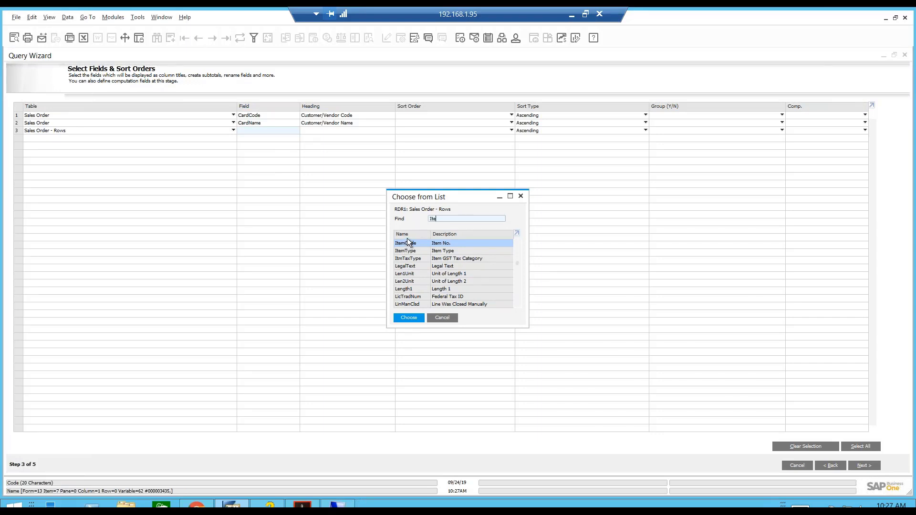
double_click(407, 242)
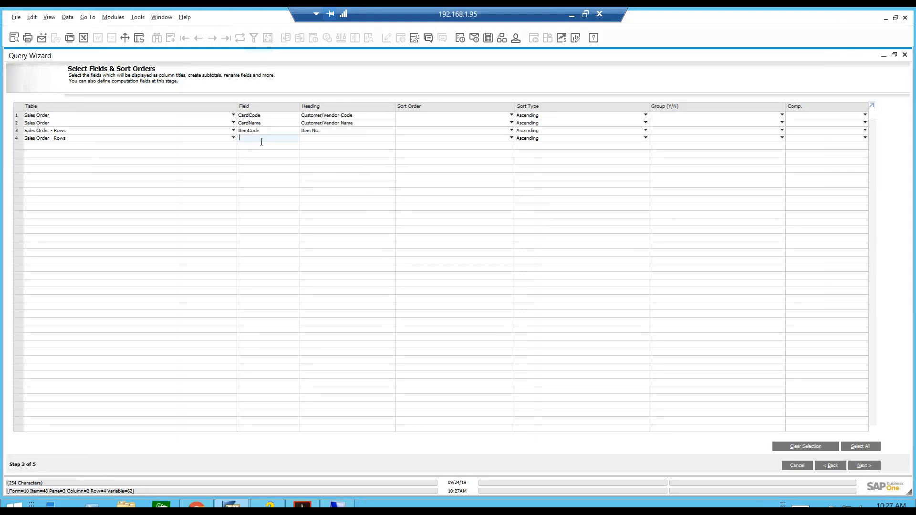
Search the Sales Order - Rows fields for "Line" and add LineNum as the fourth report field.
key("Tab")
type("L")
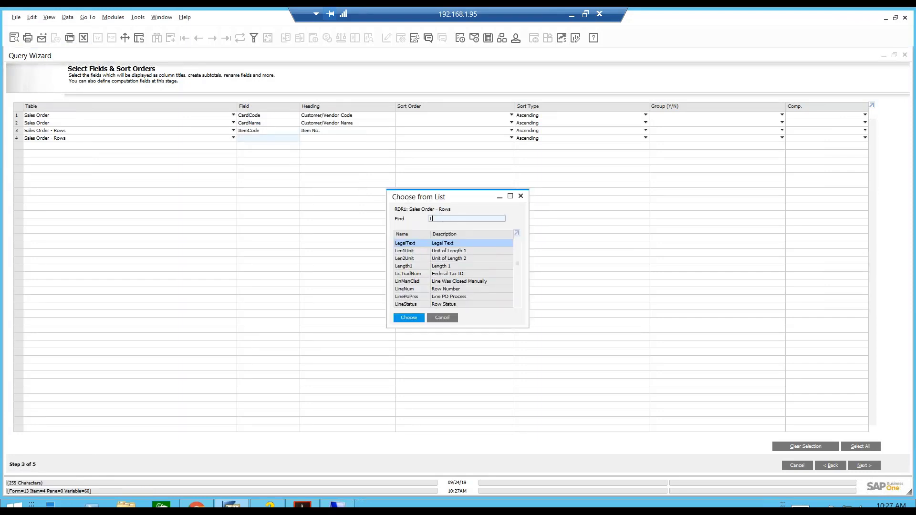
type("ine")
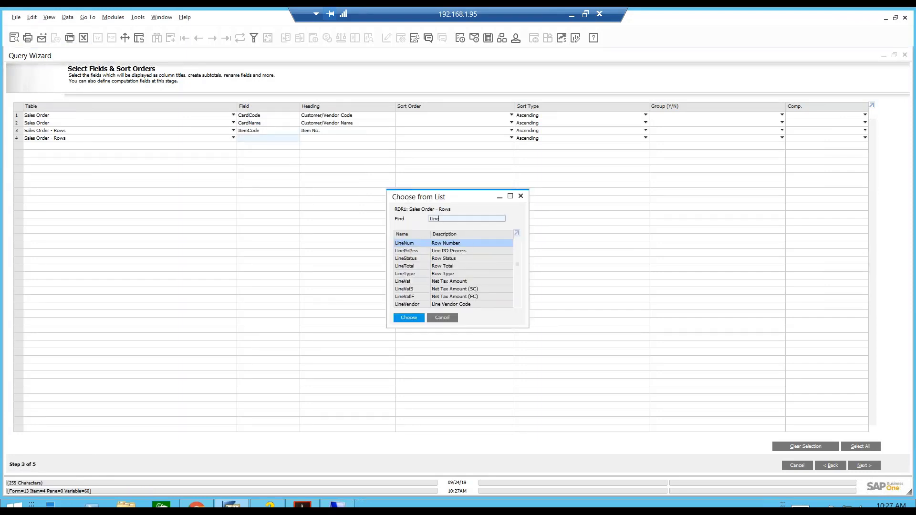
double_click(411, 243)
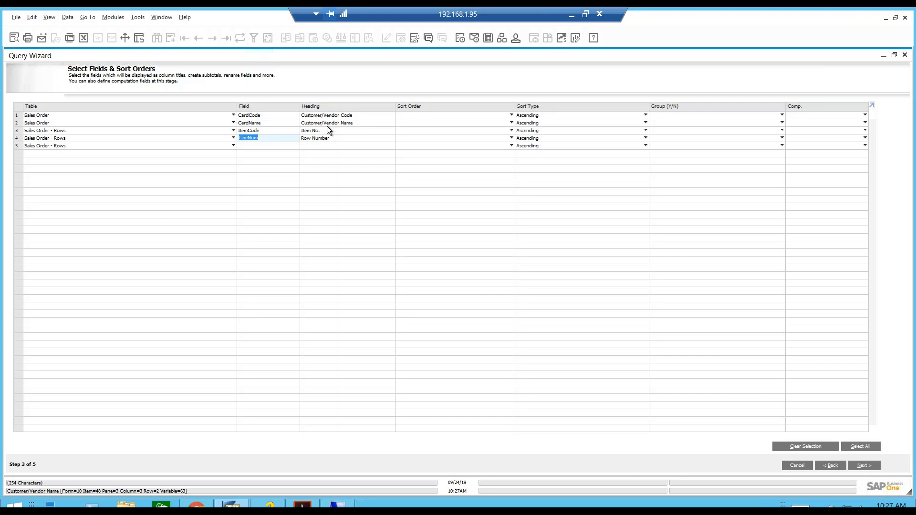
Set the sort order to 1 for CardName and 2 for LineNum, with LineNum sorted Descending.
left_click(418, 123)
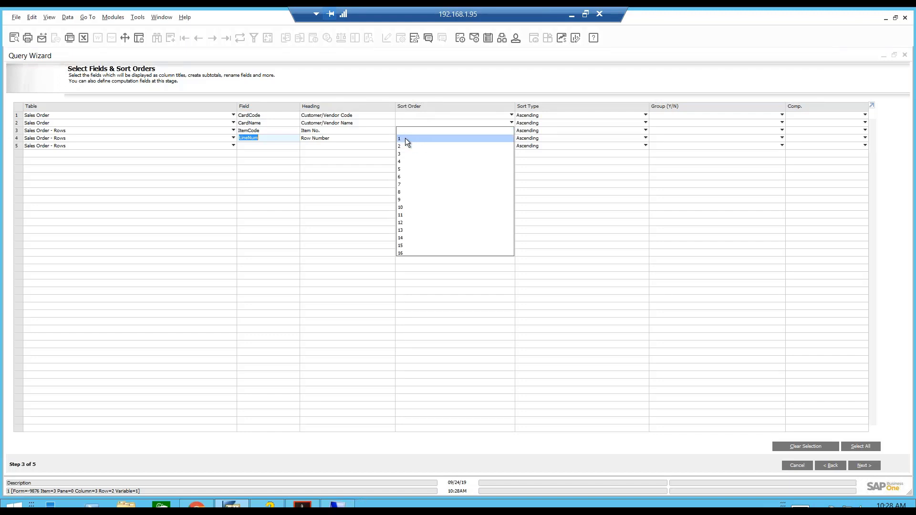
left_click(405, 138)
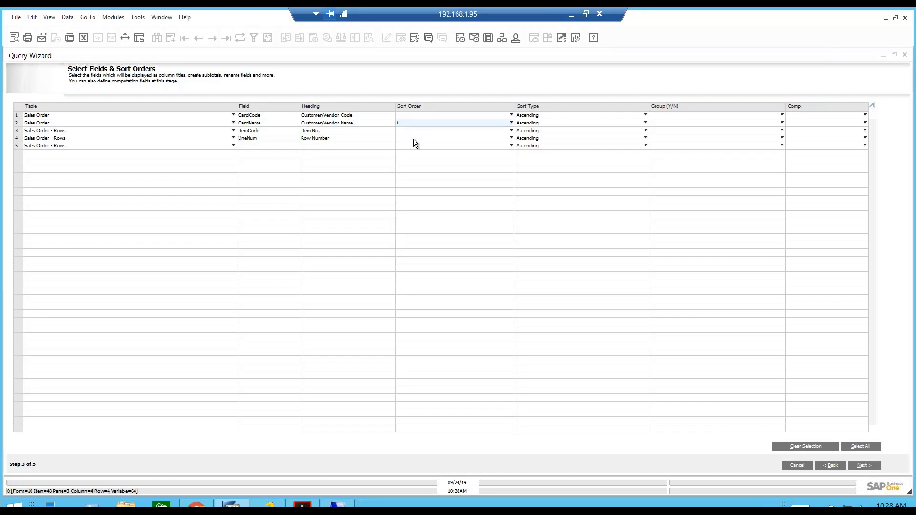
left_click(414, 138)
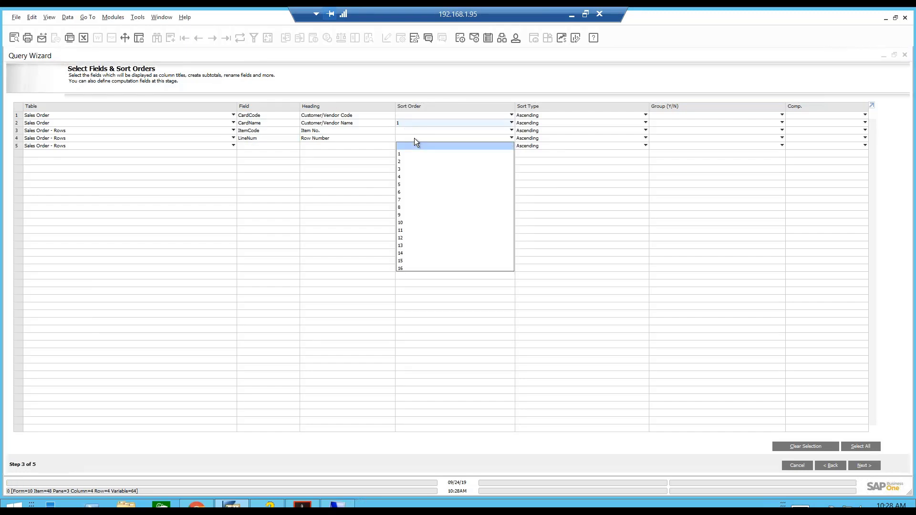
left_click(405, 162)
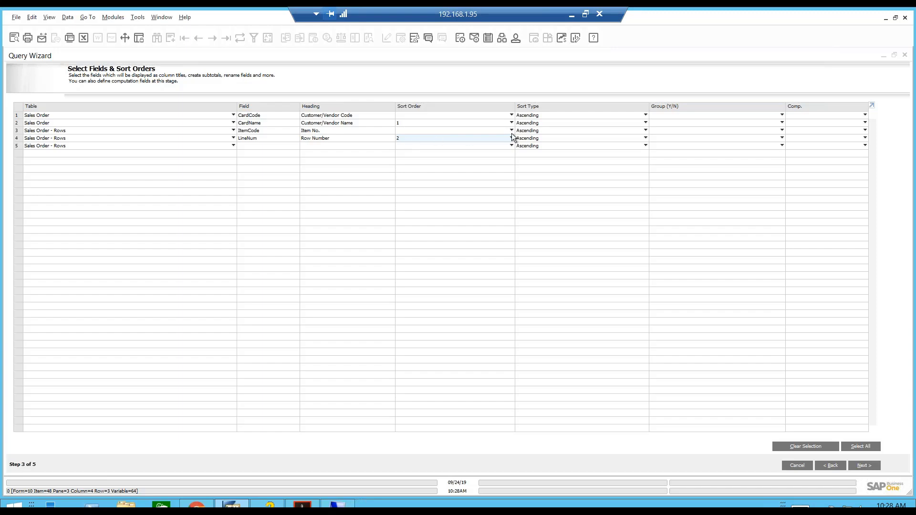
left_click(533, 139)
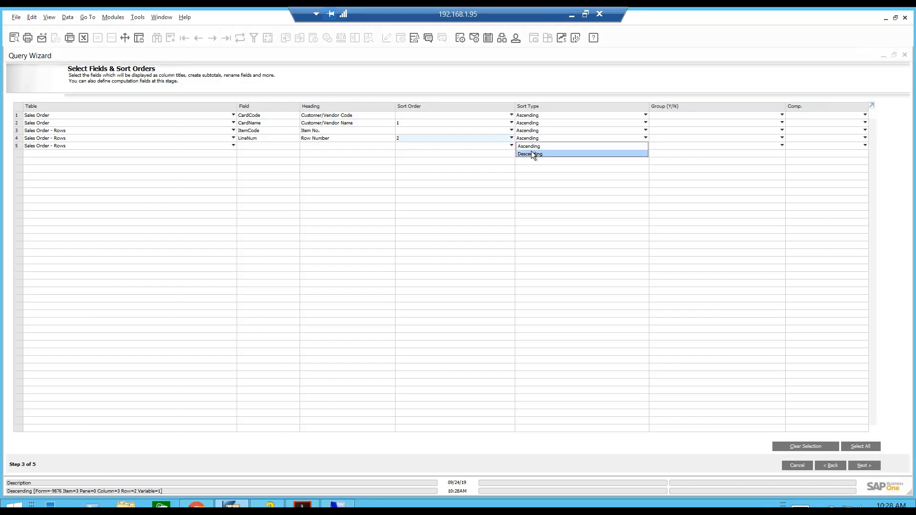
left_click(531, 153)
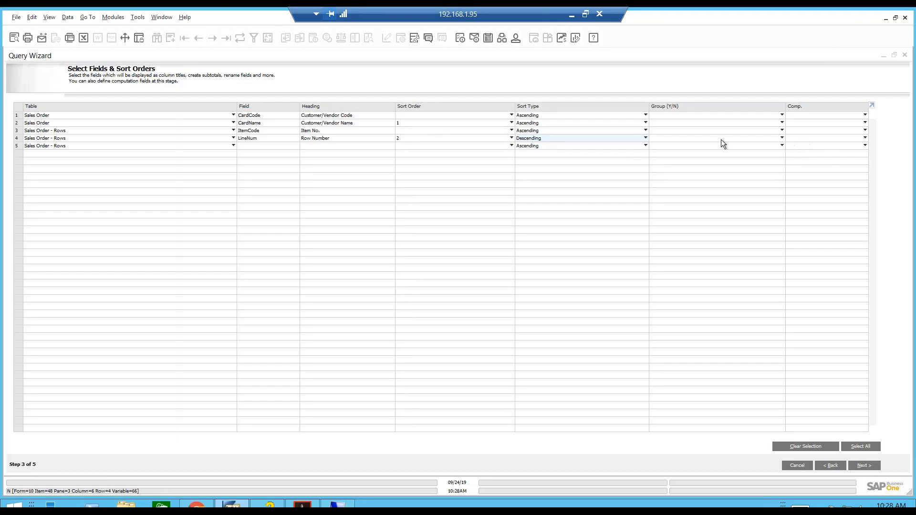
Set LineNum's computation to Amount and enable grouping for CardCode, CardName and ItemCode.
left_click(799, 138)
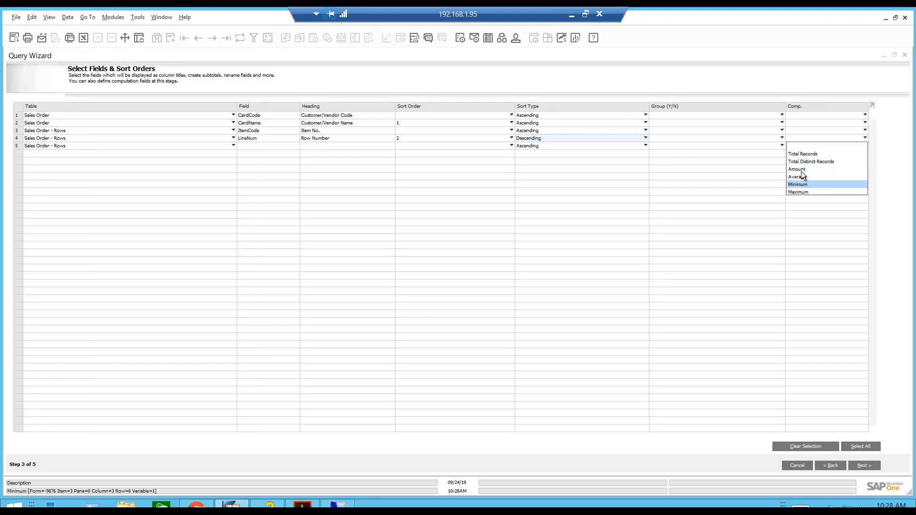
left_click(803, 169)
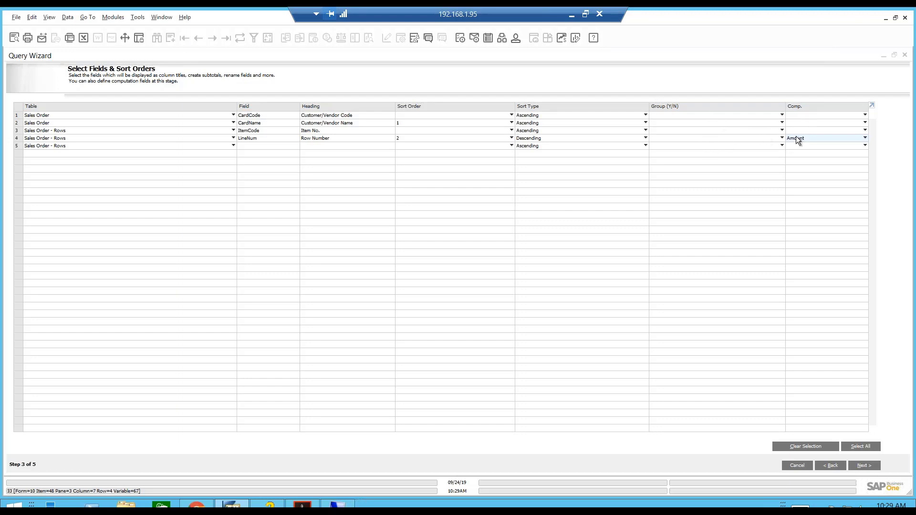
left_click(738, 115)
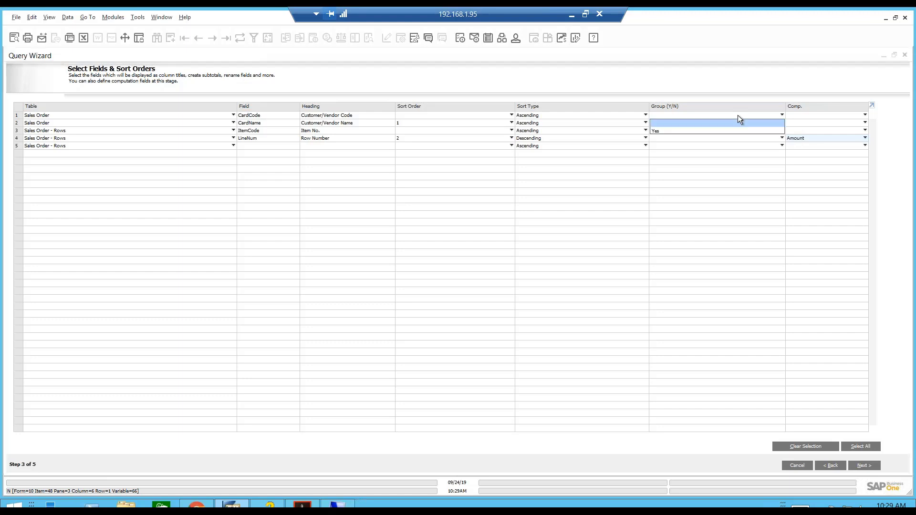
left_click(717, 130)
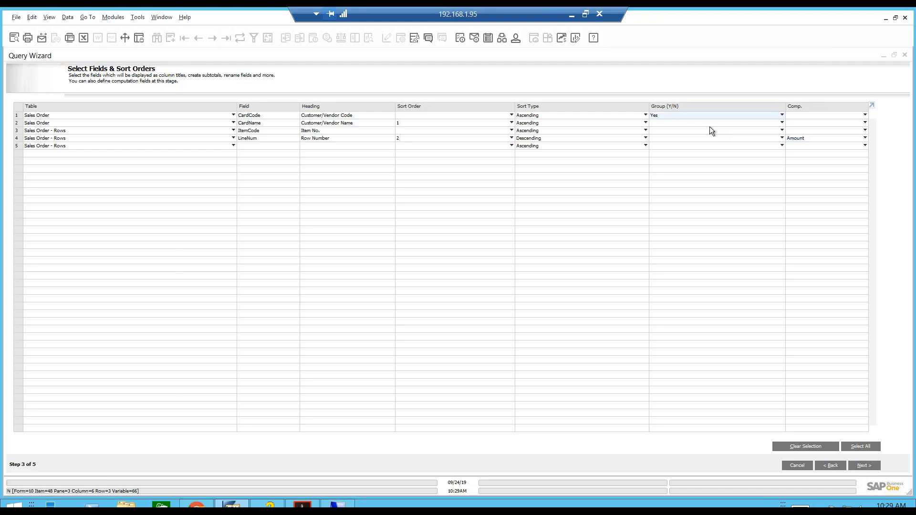
left_click(709, 123)
left_click(705, 138)
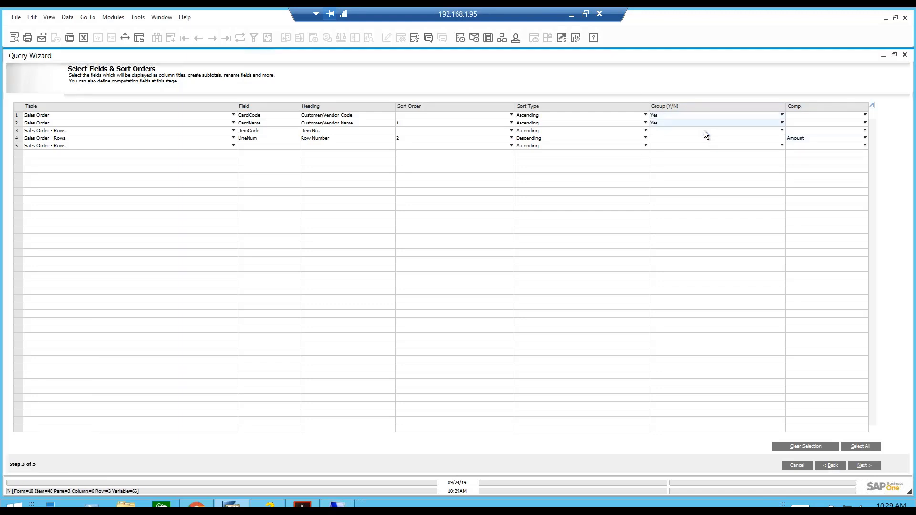
left_click(704, 131)
left_click(700, 145)
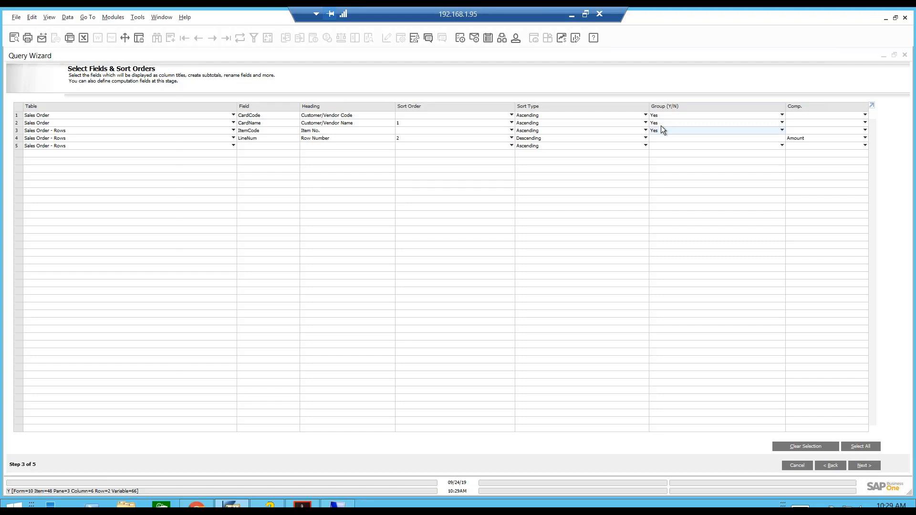
Advance to Conditions and Relations and choose DocDate from the ORDR (Sales Order) table for the first condition.
left_click(859, 465)
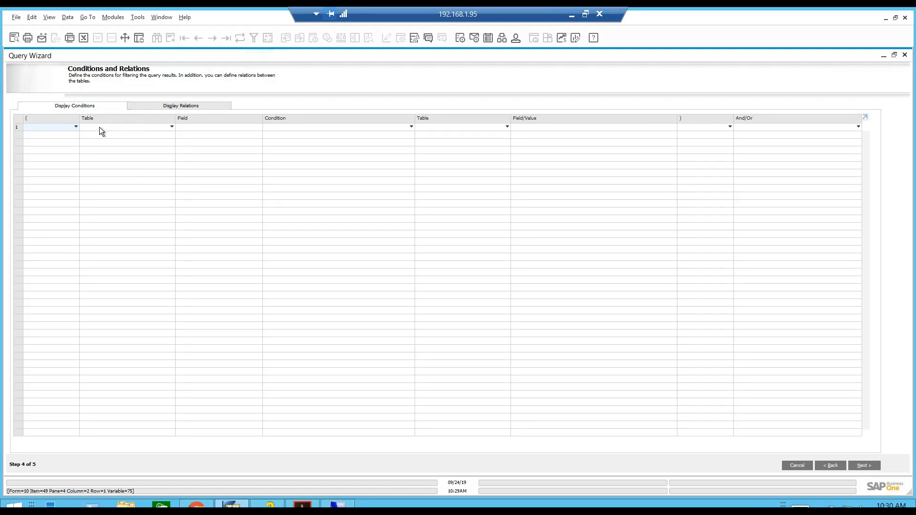
left_click(74, 127)
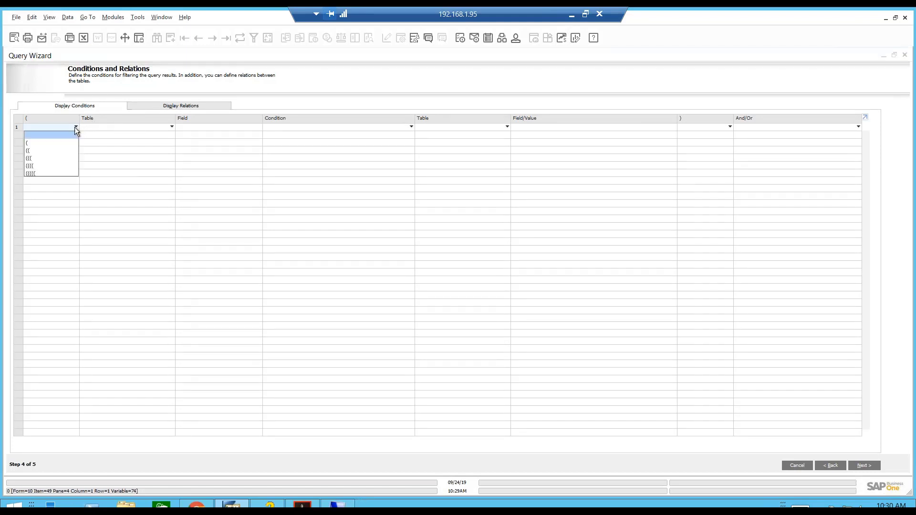
left_click(111, 126)
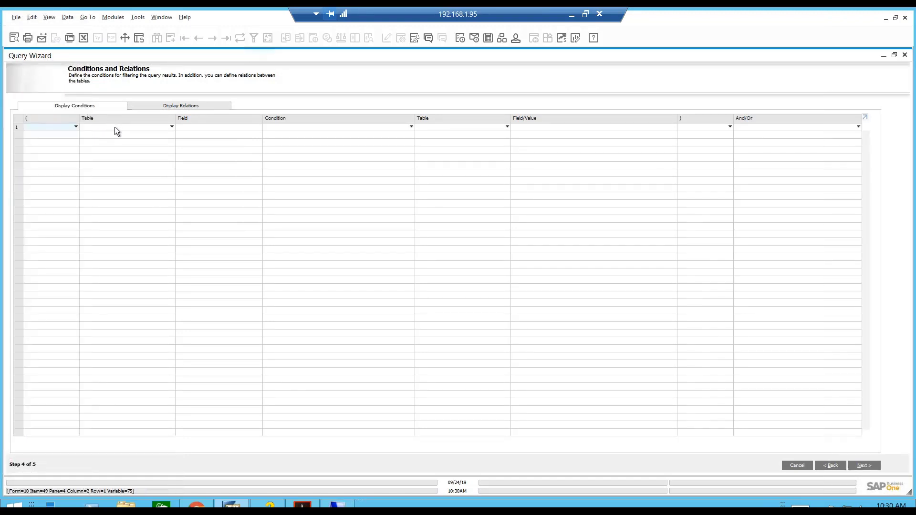
left_click(116, 127)
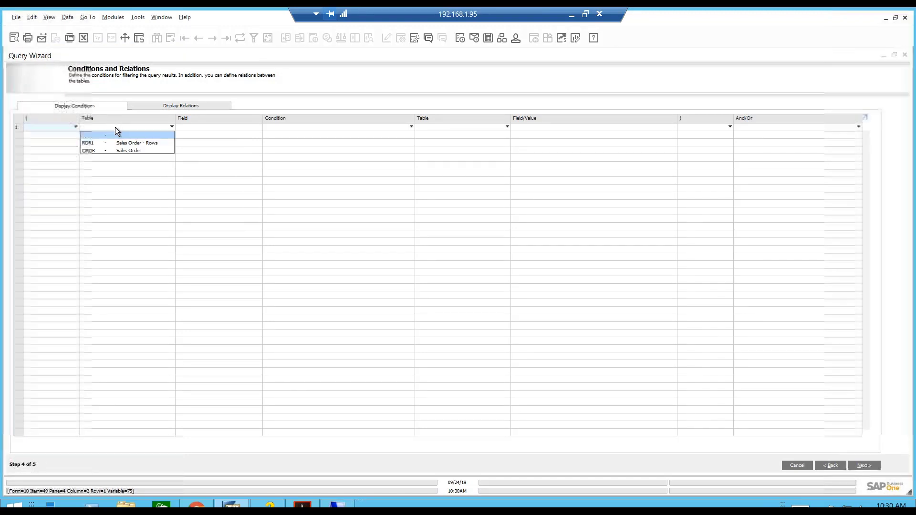
left_click(125, 150)
left_click(192, 127)
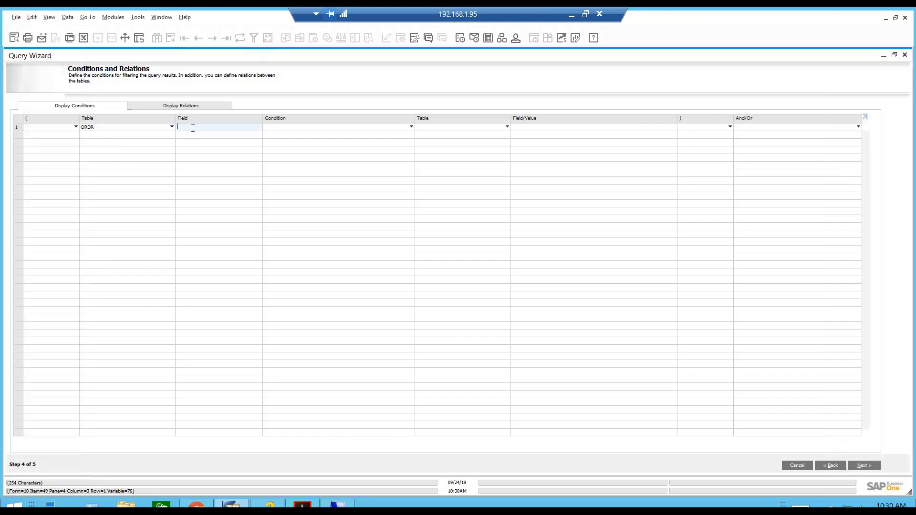
key("Tab")
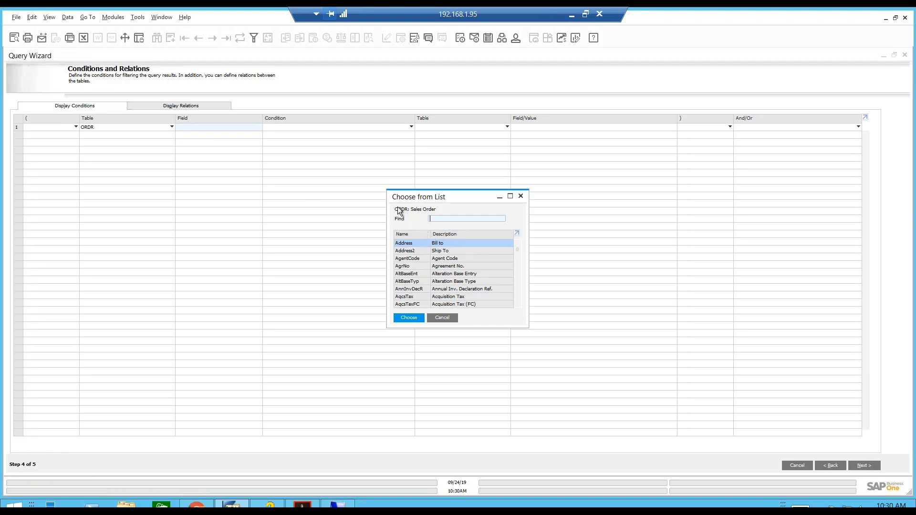
type("Doc")
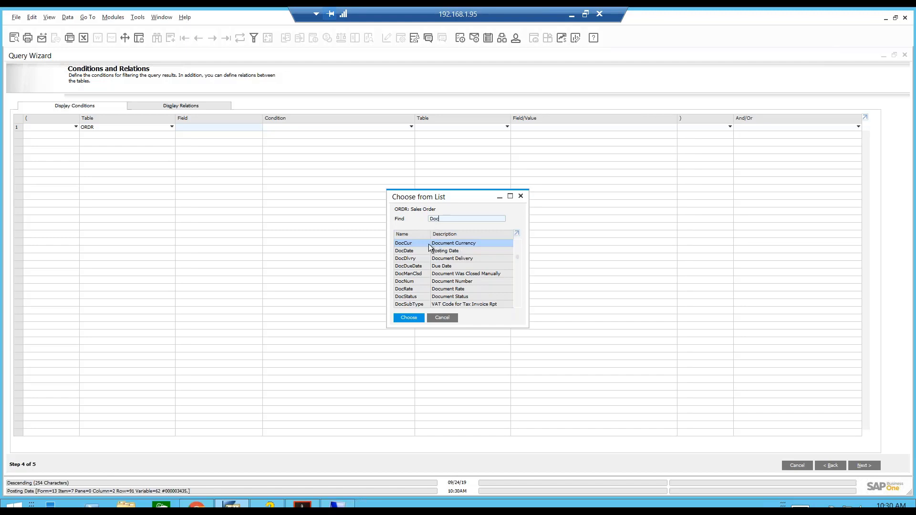
double_click(411, 251)
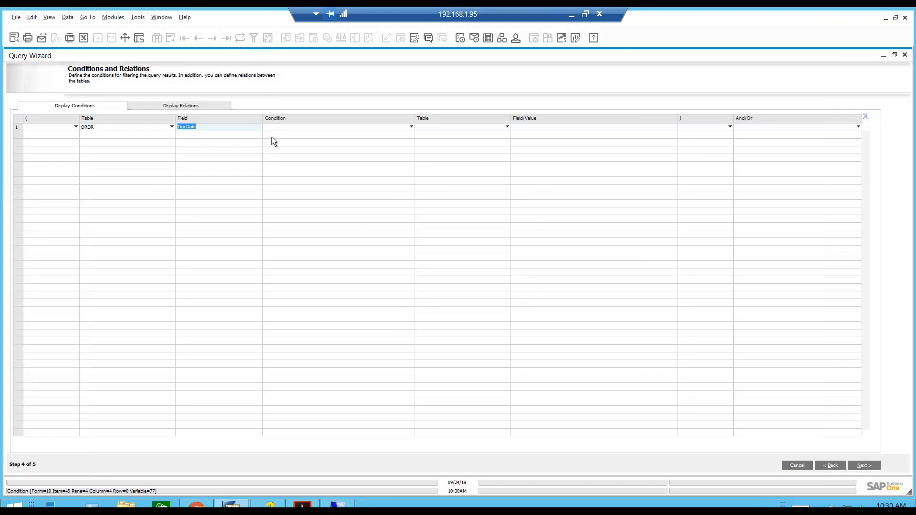
Set the DocDate condition to Greater or Equal with the value 01/01/19.
left_click(293, 127)
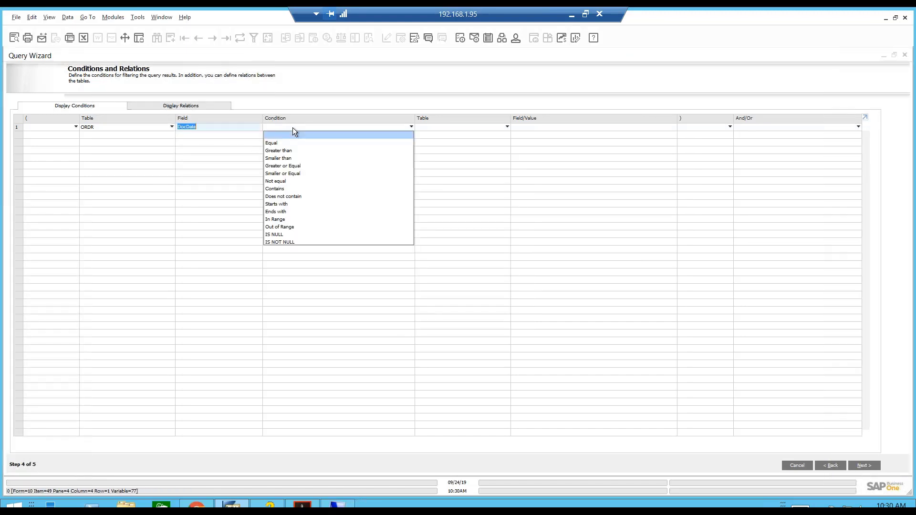
left_click(288, 167)
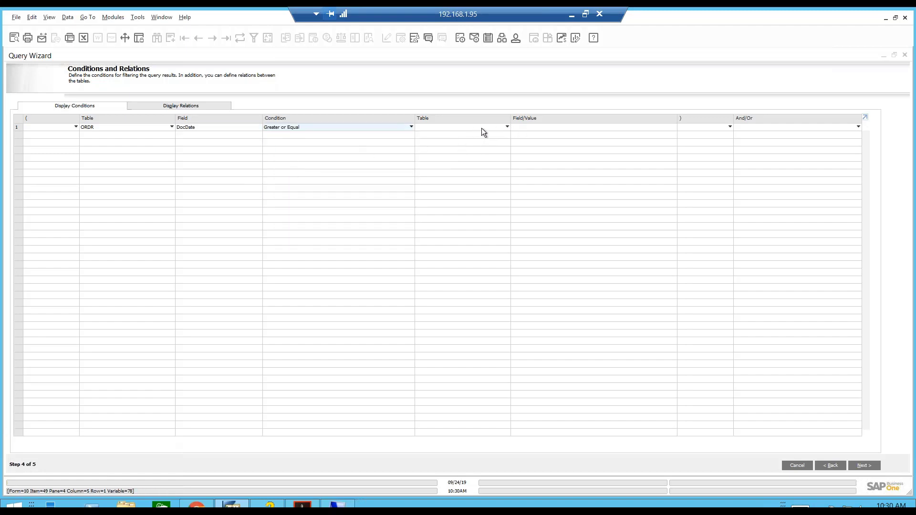
left_click(528, 126)
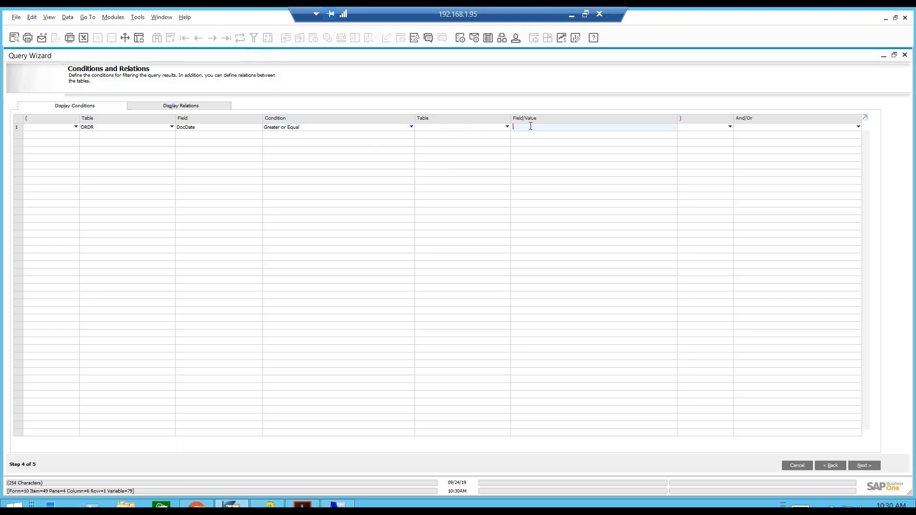
type("01/01")
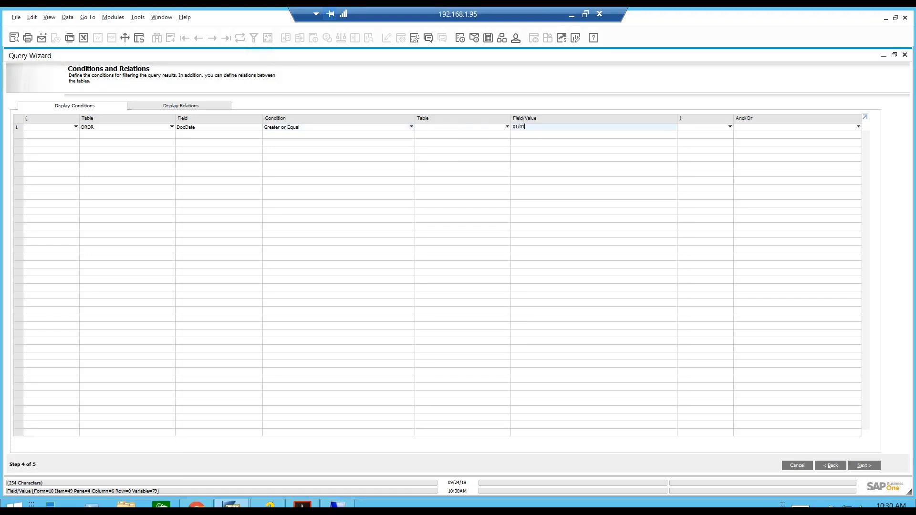
type("/02019")
key("BackSpace")
key("BackSpace")
key("BackSpace")
key("BackSpace")
key("BackSpace")
type("19")
key("Tab")
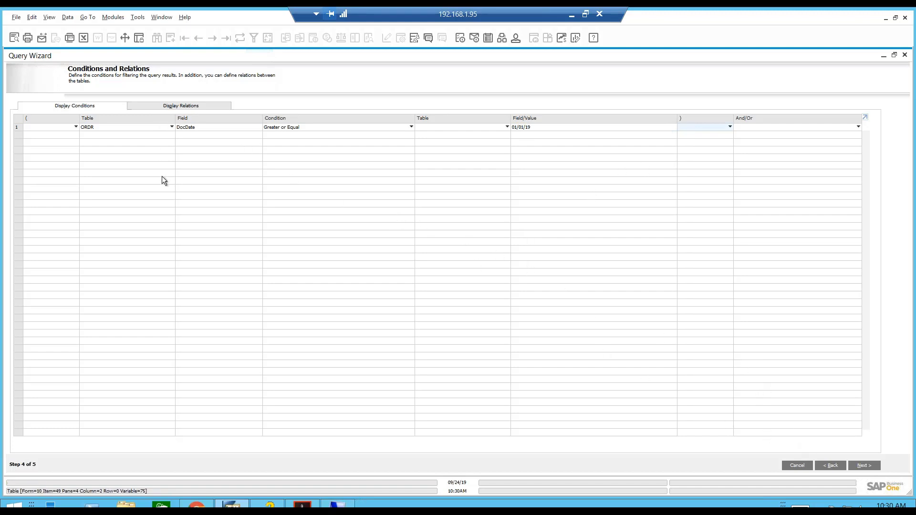
Continue to the SQL summary and finish the wizard to run the query.
left_click(863, 465)
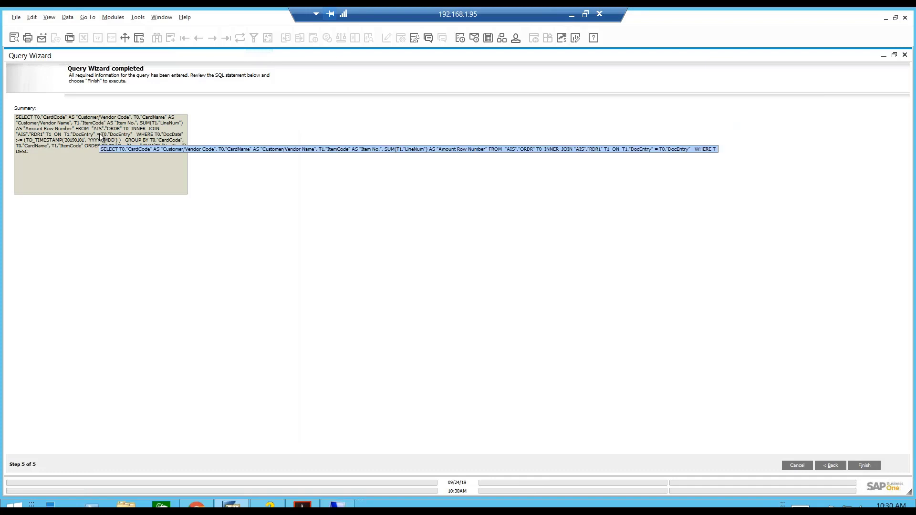
left_click(871, 466)
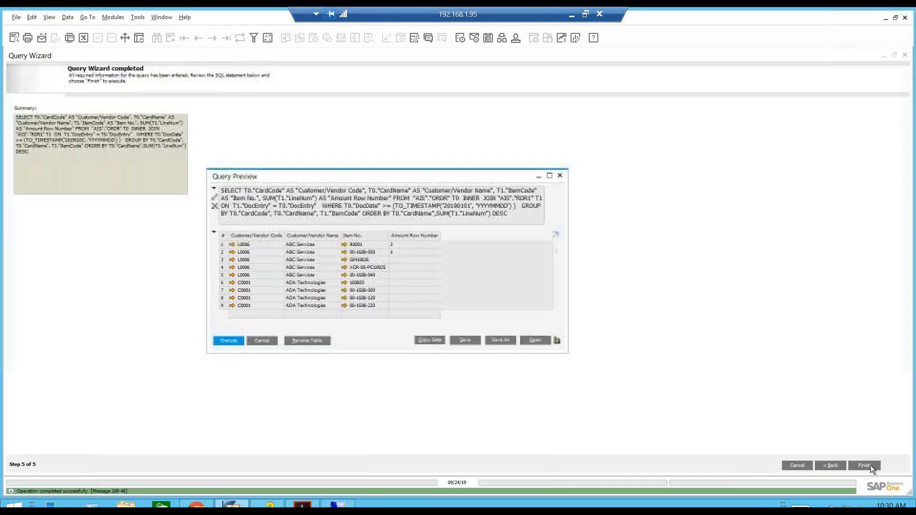
Maximize the query preview and collapse its SQL statement.
left_click(549, 175)
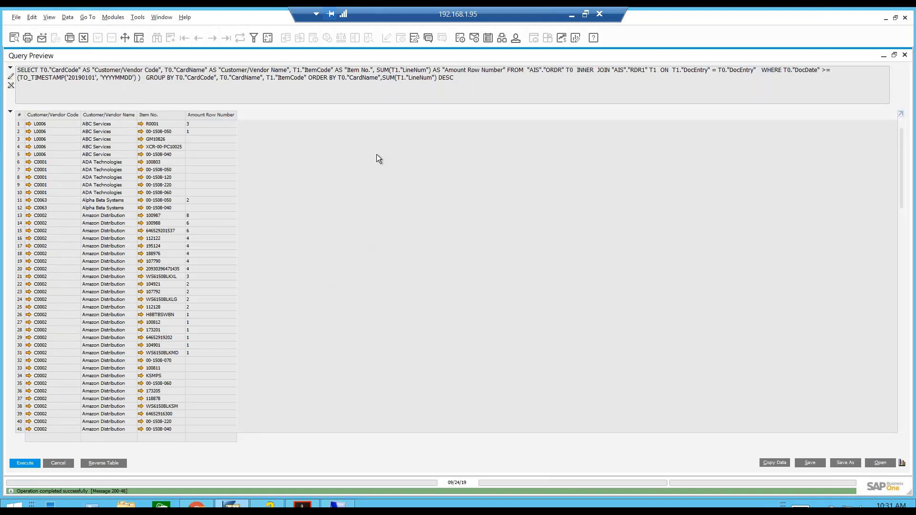
left_click(10, 69)
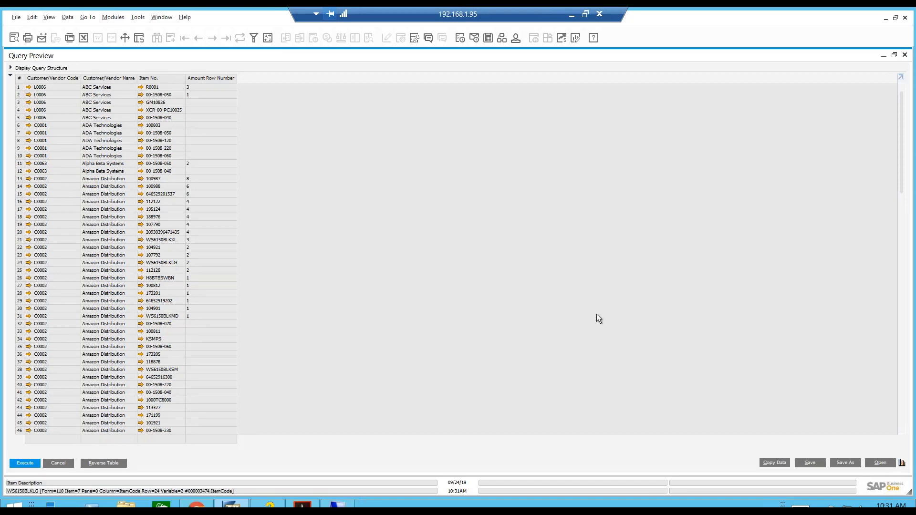
Start saving the query as a new one and add a query category named My Query.
left_click(845, 463)
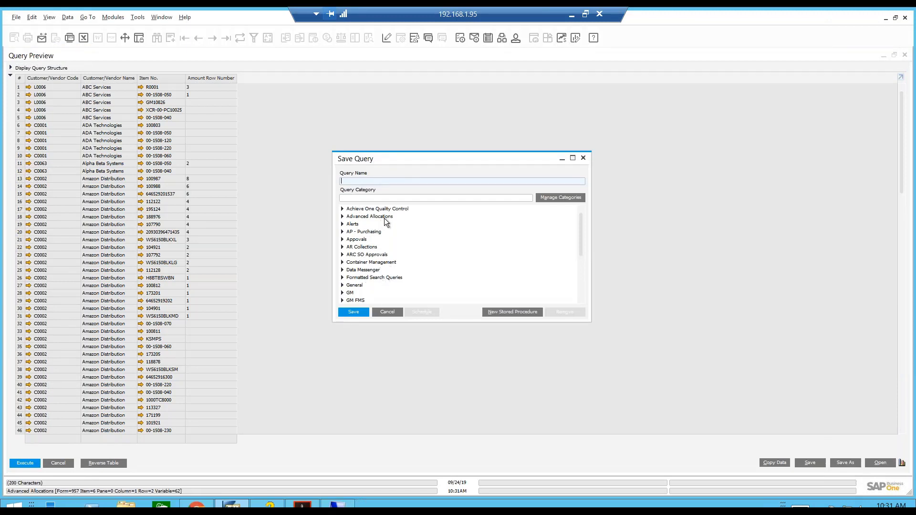
left_click(553, 197)
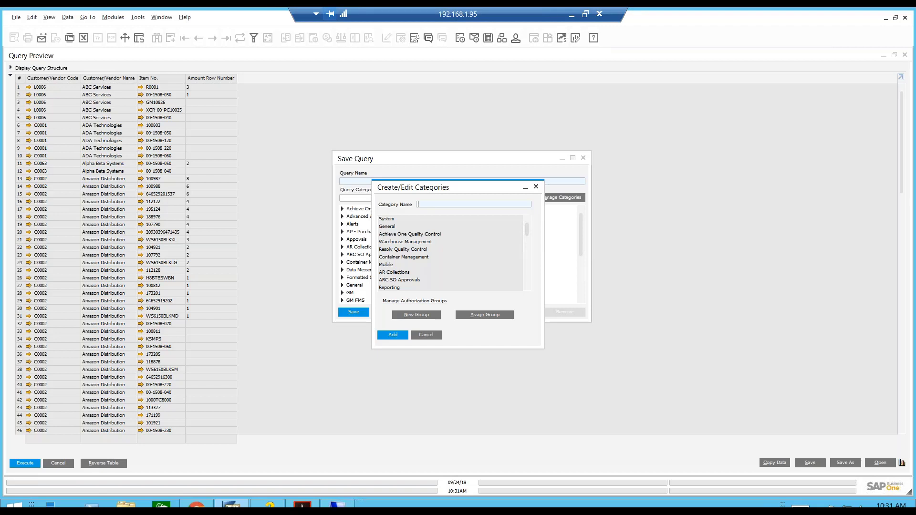
type("My Query")
left_click(396, 336)
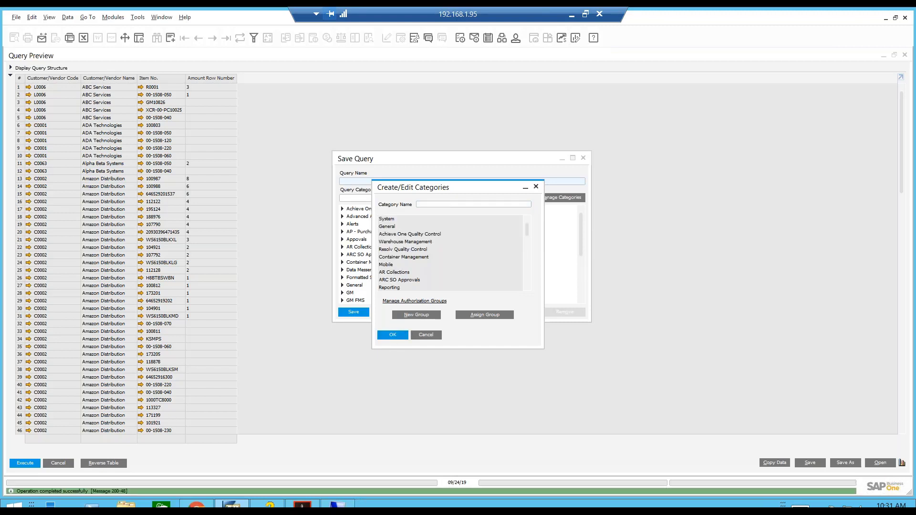
Assign all 15 saved-query authorization groups to the My Query category and close the category setup.
scroll(401, 283, "down", 2)
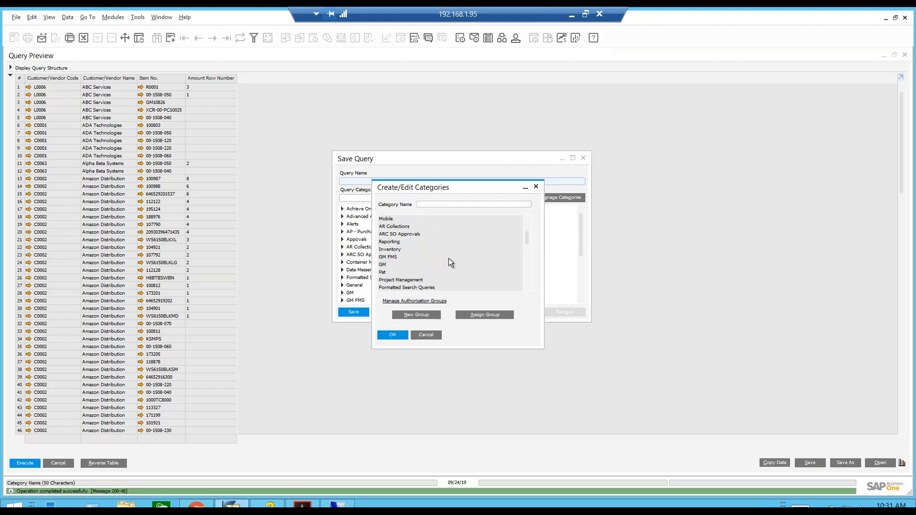
left_click_drag(525, 238, 528, 280)
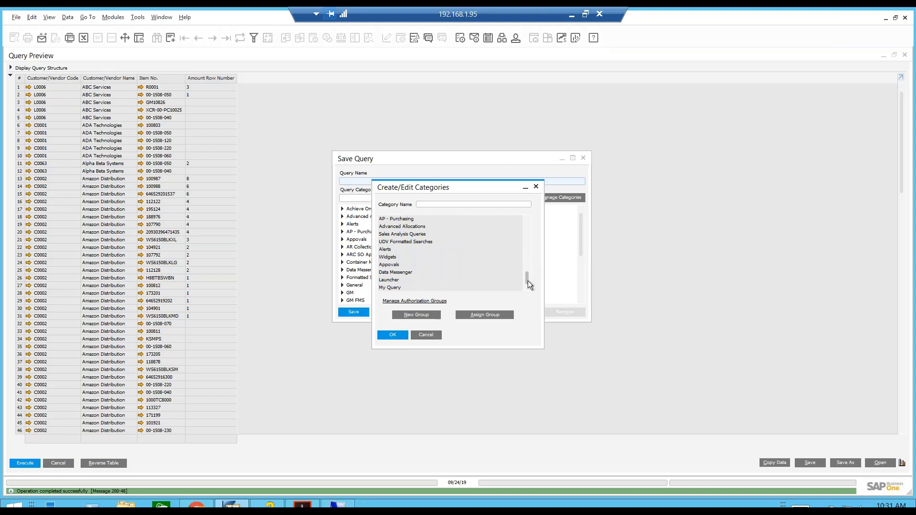
left_click(422, 288)
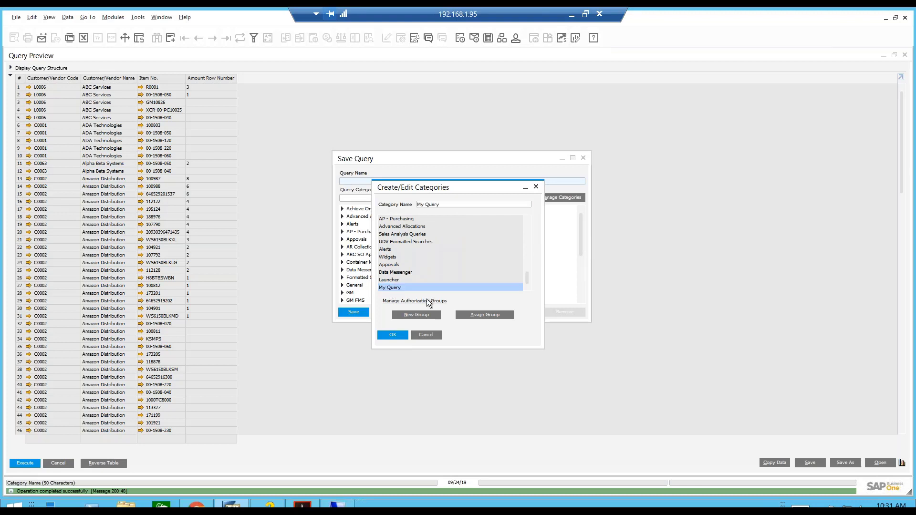
left_click(477, 313)
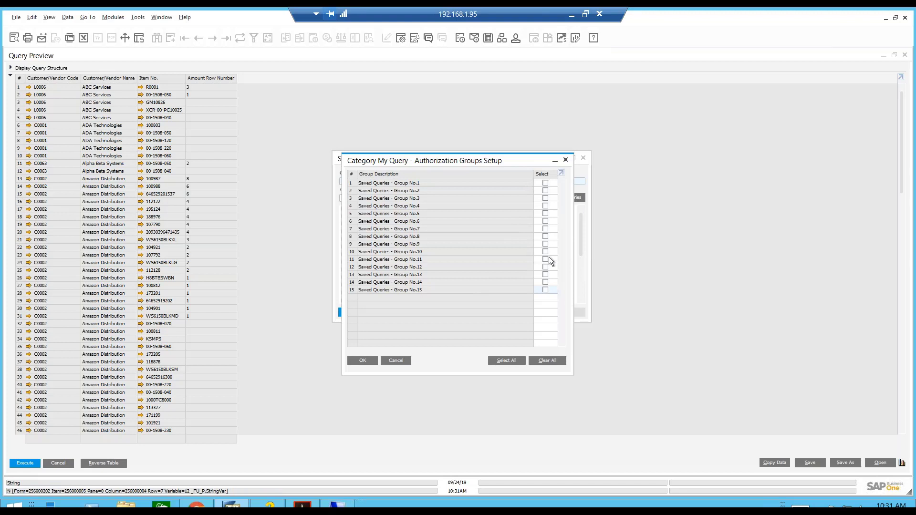
left_click(517, 358)
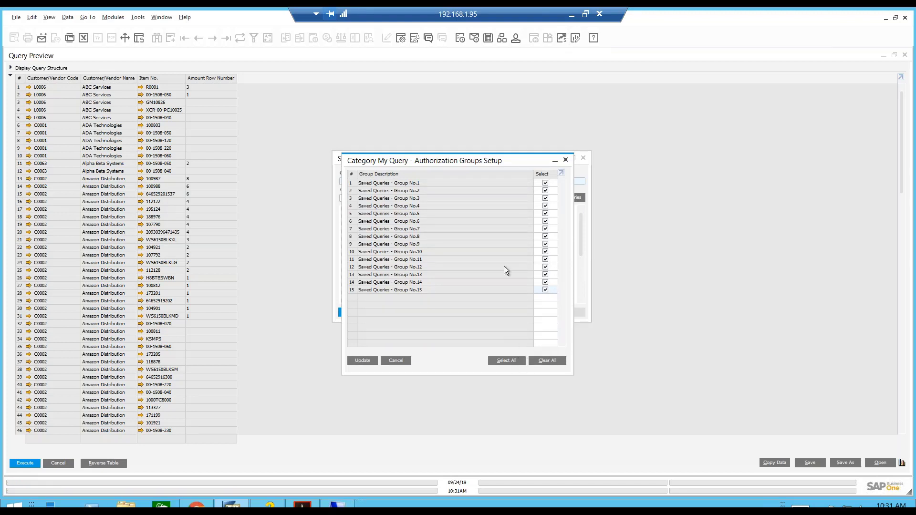
left_click(362, 360)
key("Return")
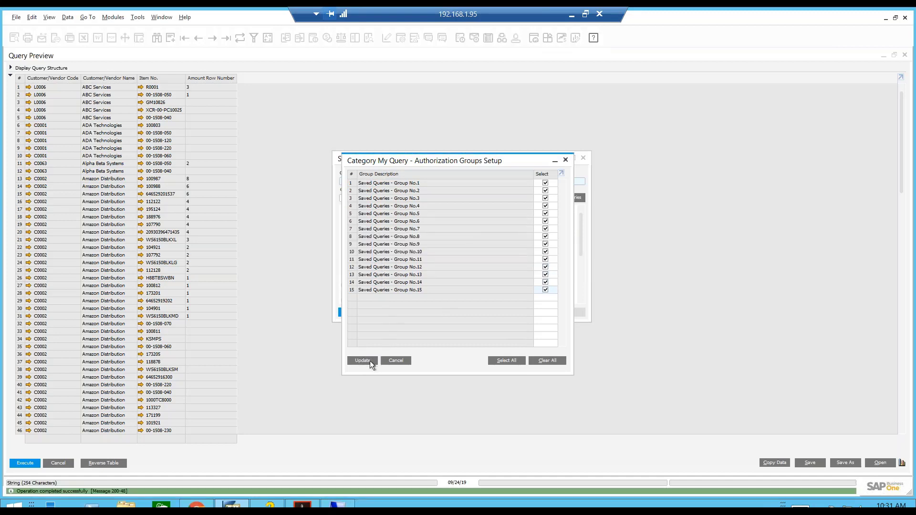
left_click(370, 361)
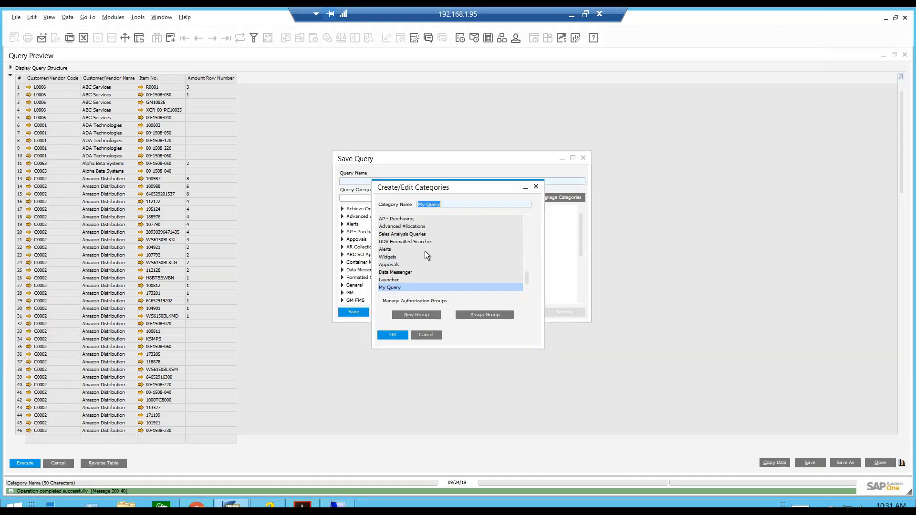
left_click(392, 335)
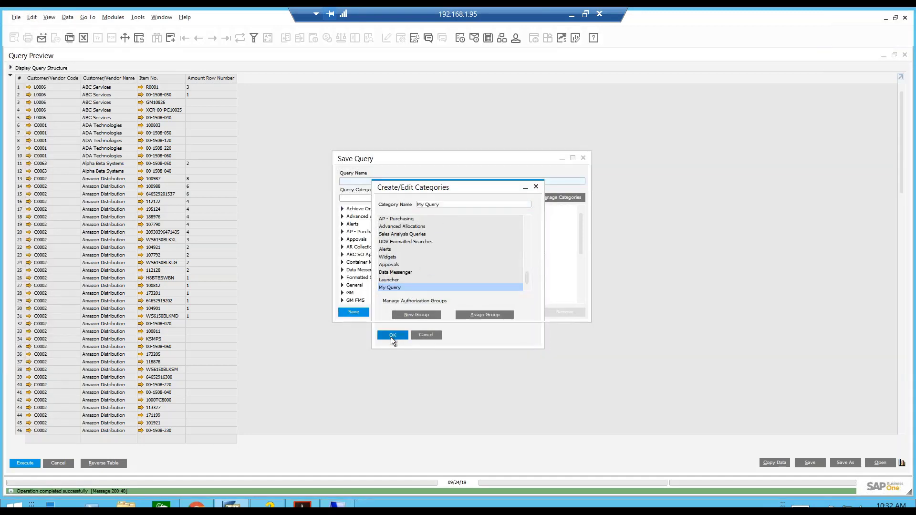
Save the query in the My Query category, naming it with the presenter's first name followed by 1.
scroll(362, 292, "down", 2)
left_click(361, 286)
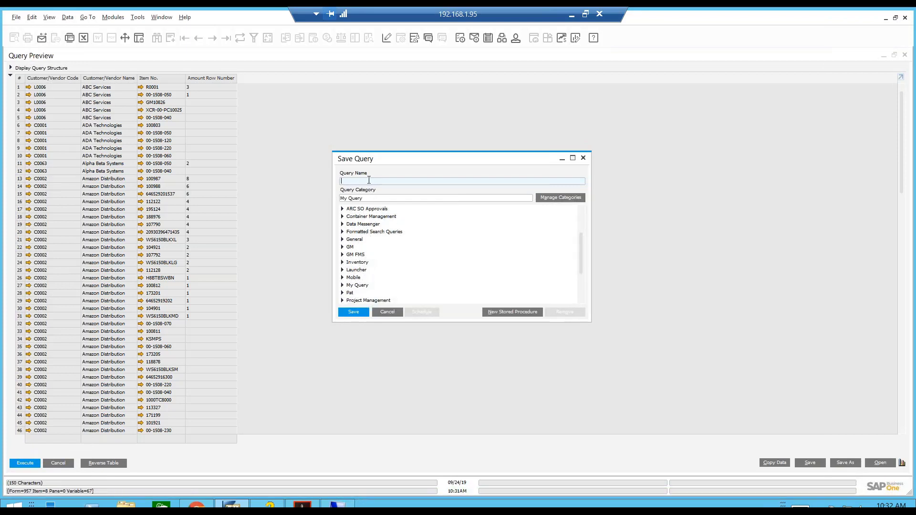
type("Dar")
type("l 1")
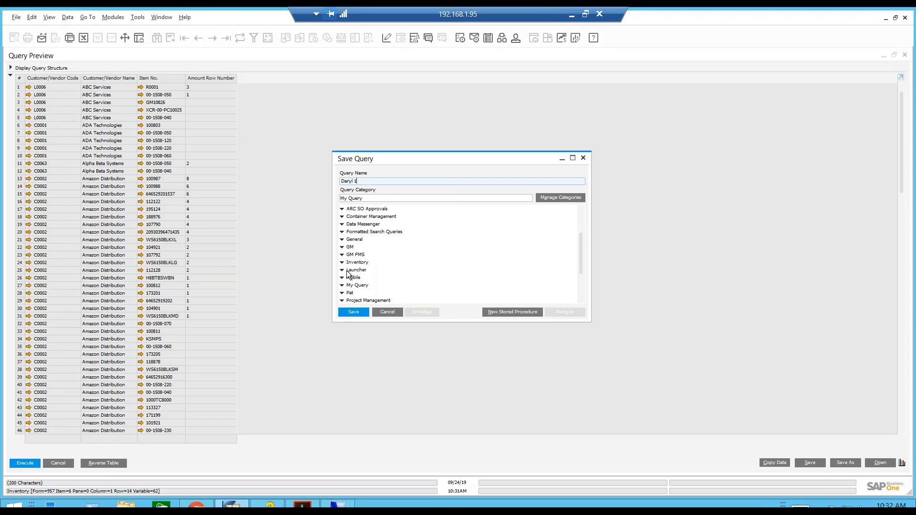
left_click(348, 309)
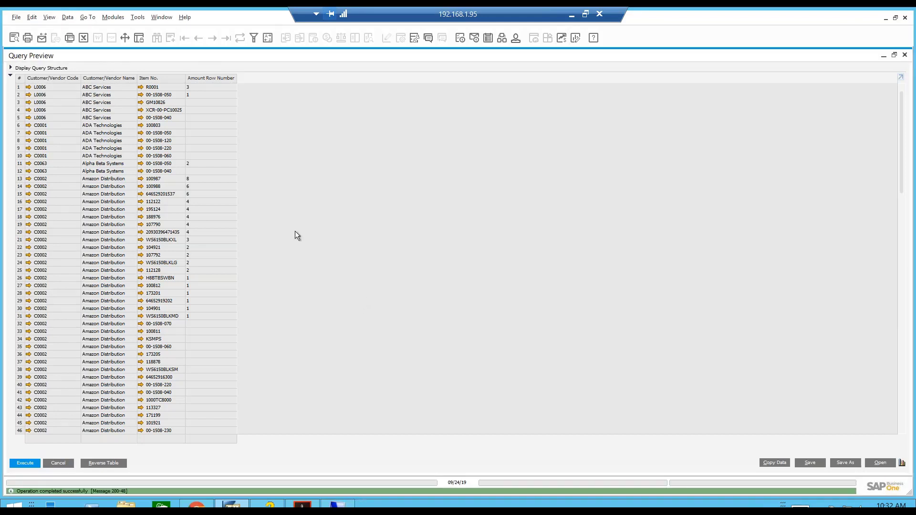
Close the query preview and the Query Wizard, and open the Query Generator.
left_click(905, 55)
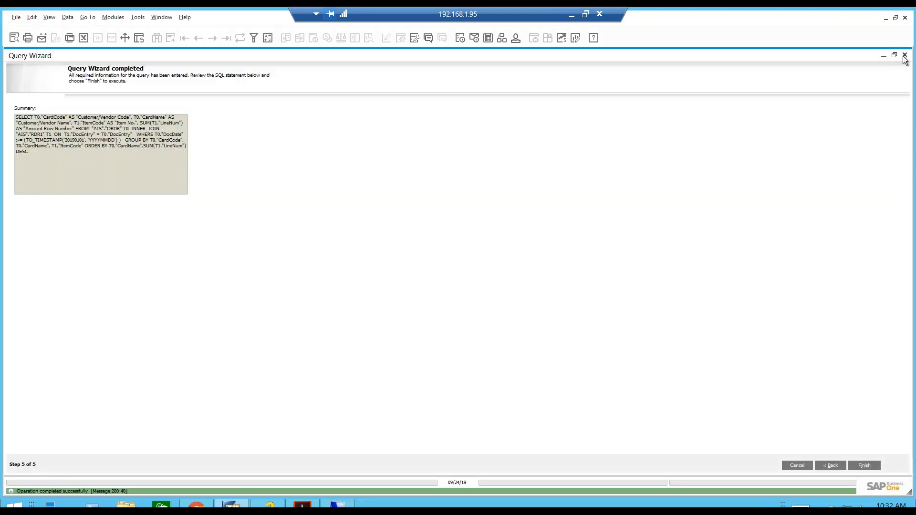
left_click(800, 466)
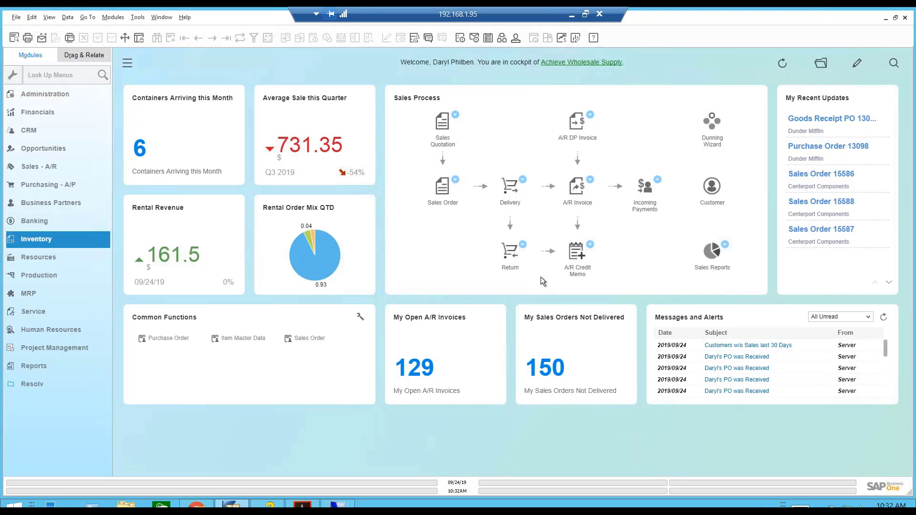
left_click(139, 18)
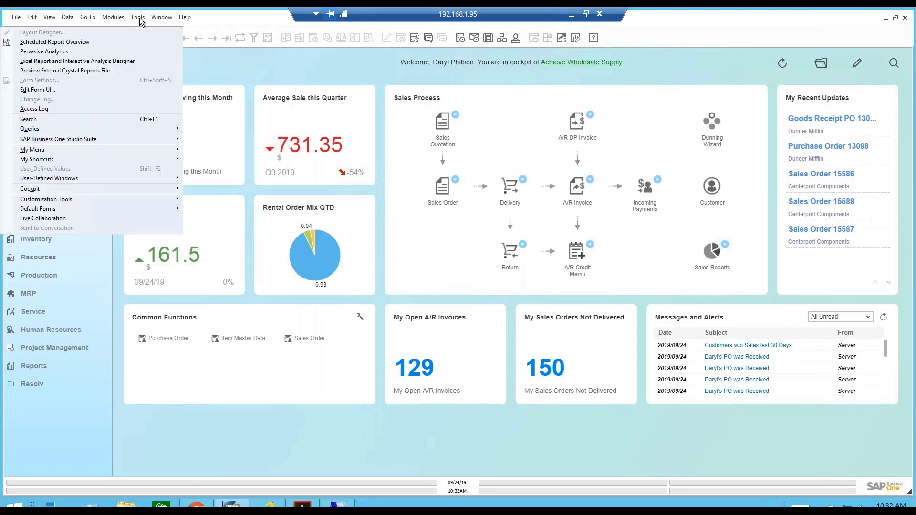
mouse_move(176, 133)
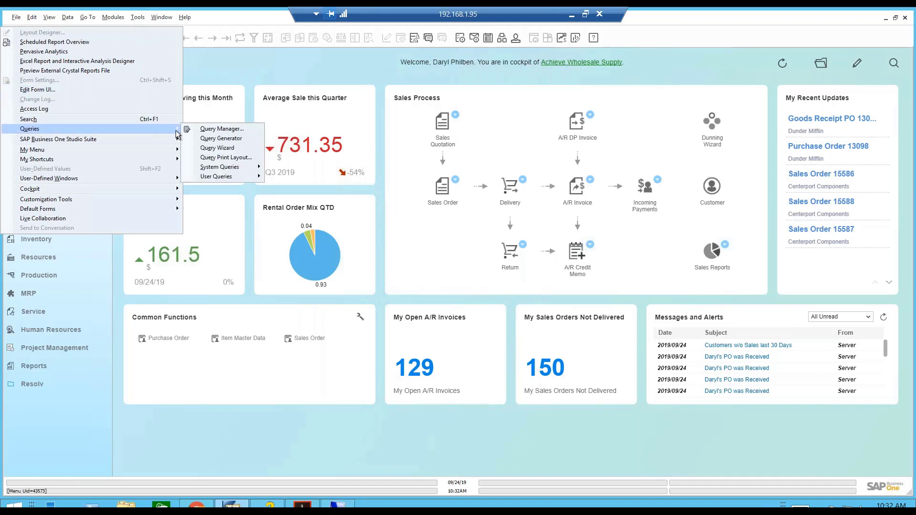
left_click(233, 139)
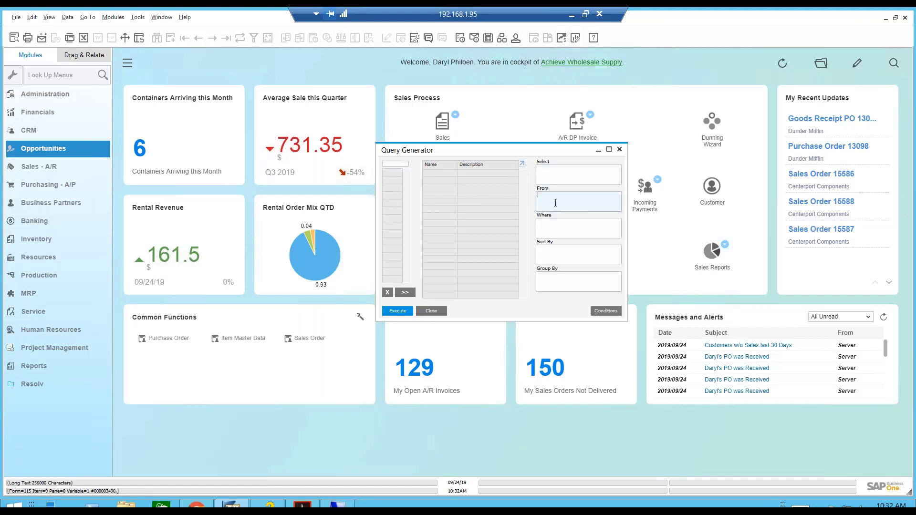
Examine the Query Generator's clause sections and its list of available tables without choosing one.
left_click(553, 275)
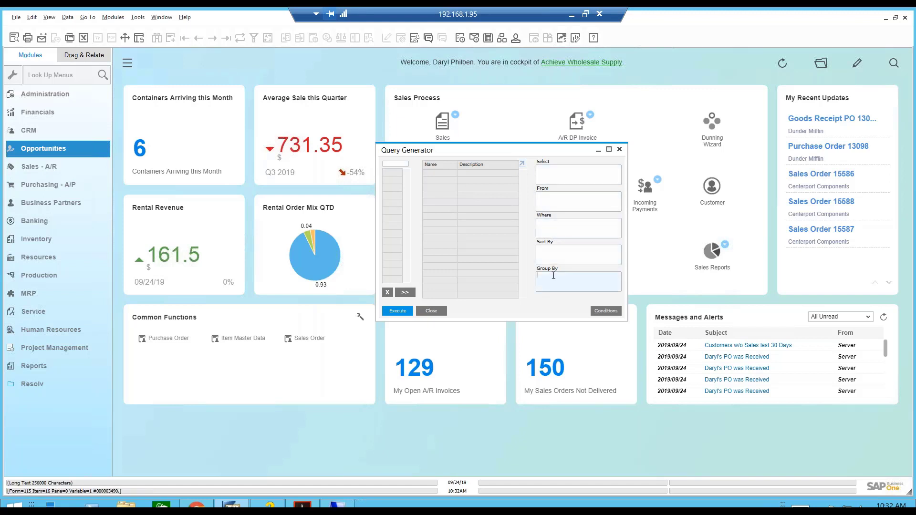
left_click(547, 174)
left_click(396, 164)
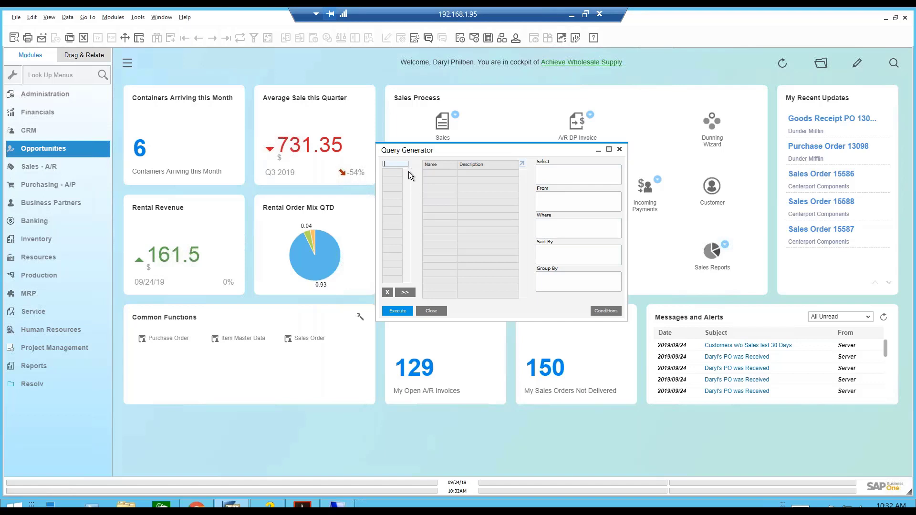
key("Tab")
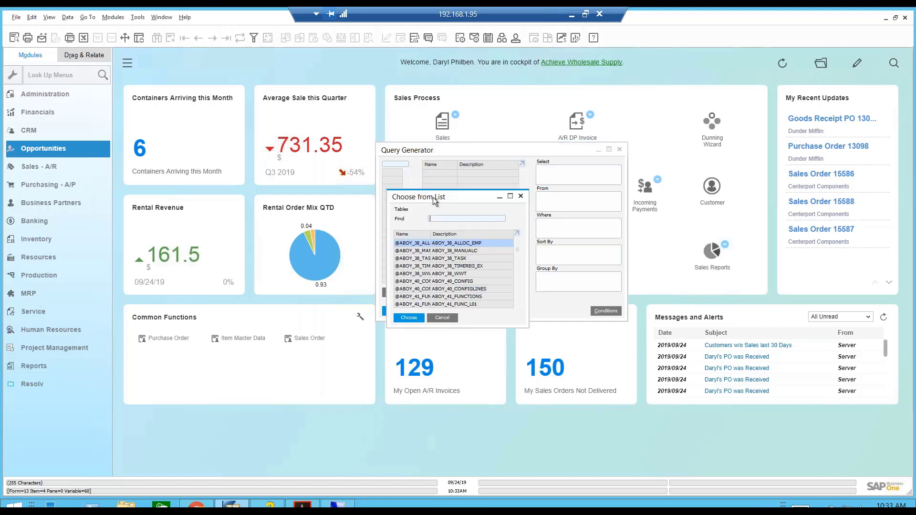
left_click(443, 318)
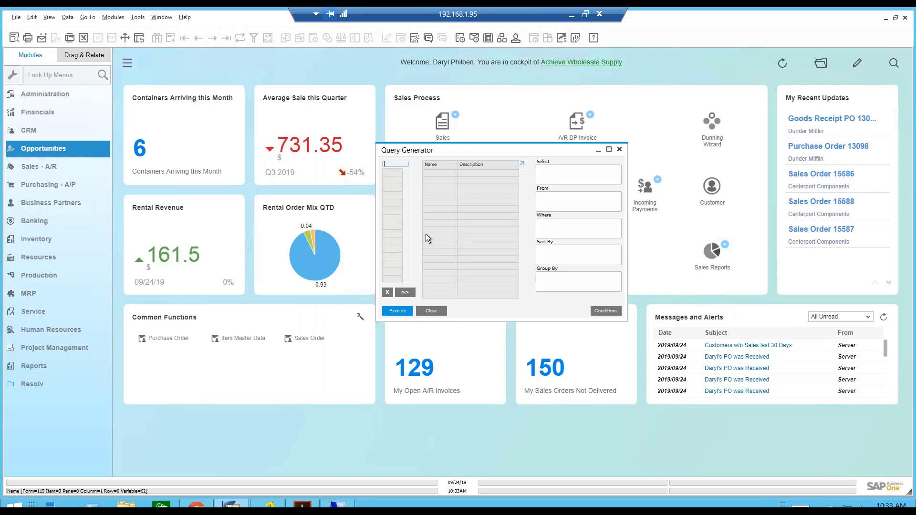
Add the tables ORDR and RDR1 to the query in the Query Generator.
type("ORDR")
key("Return")
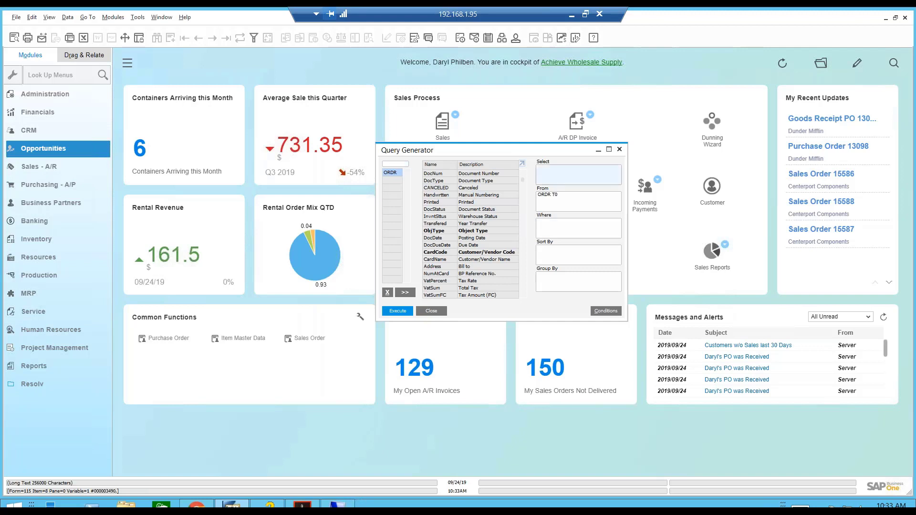
left_click(395, 164)
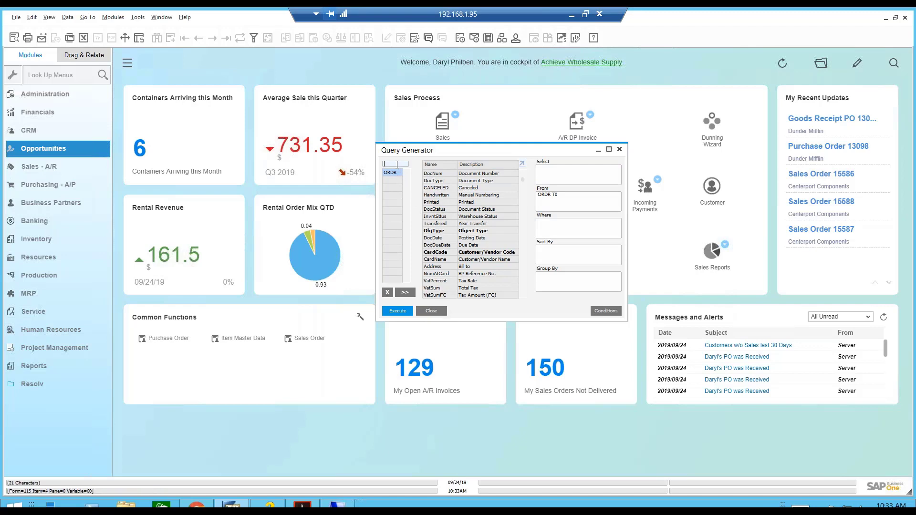
type("RDR1")
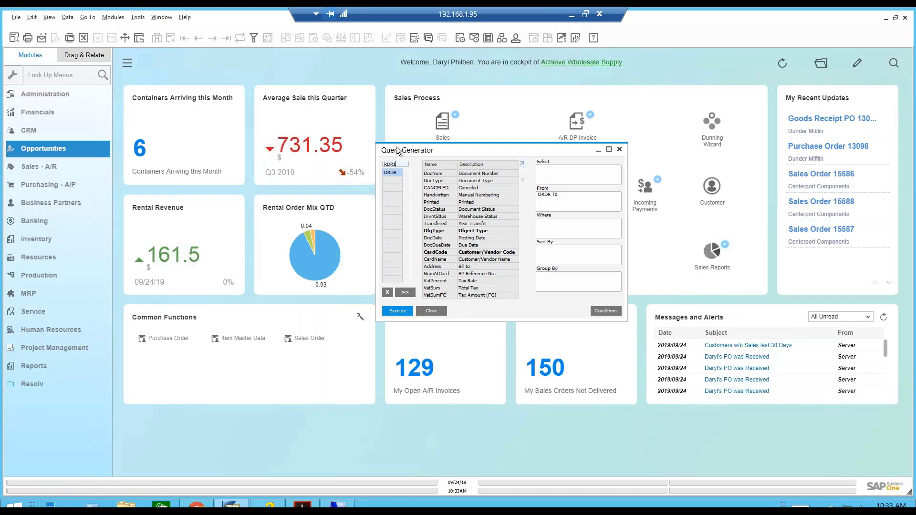
key("Return")
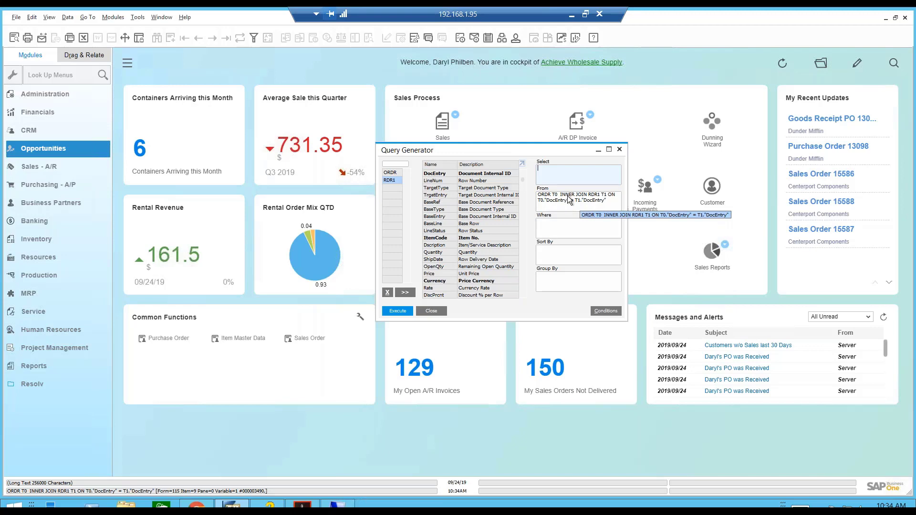
Add the OCRD table from ORDR's CardCode field and complete its join condition as T0."CardCode" = T2."CardCode".
left_click(391, 173)
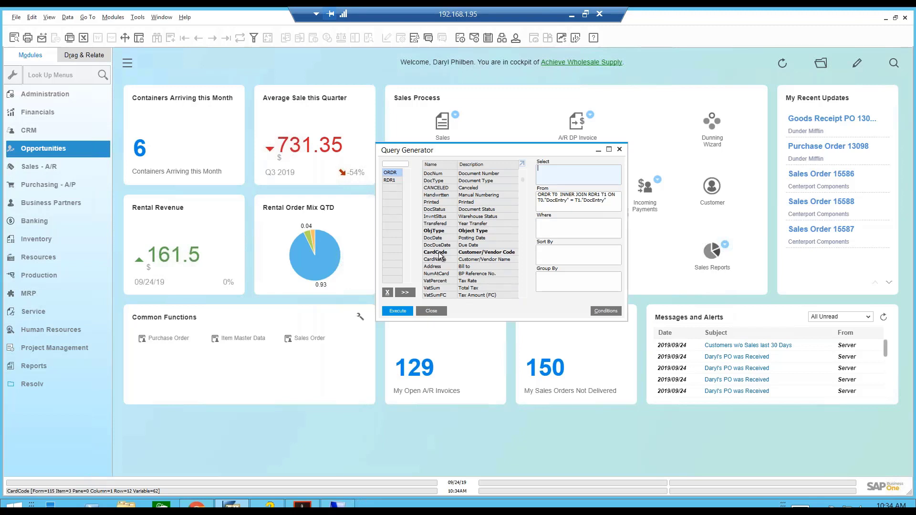
left_click_drag(439, 256, 393, 193)
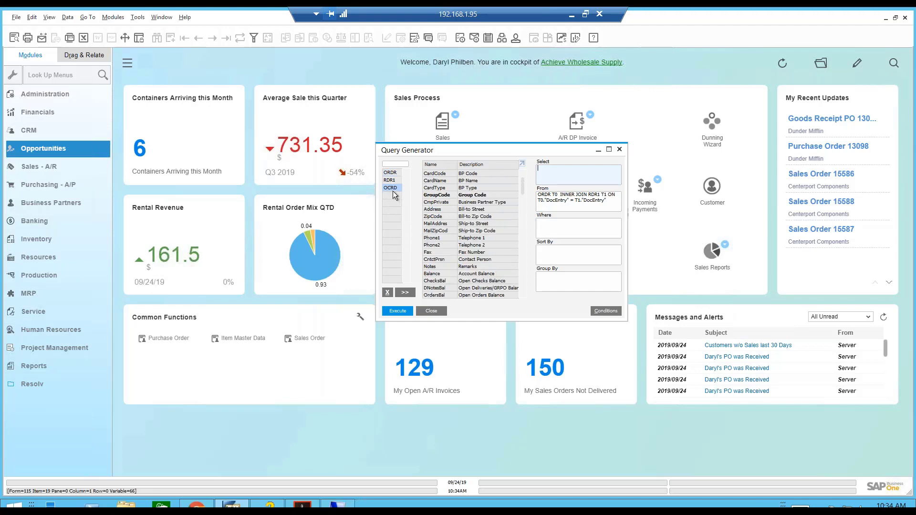
left_click(601, 206)
left_click(600, 206)
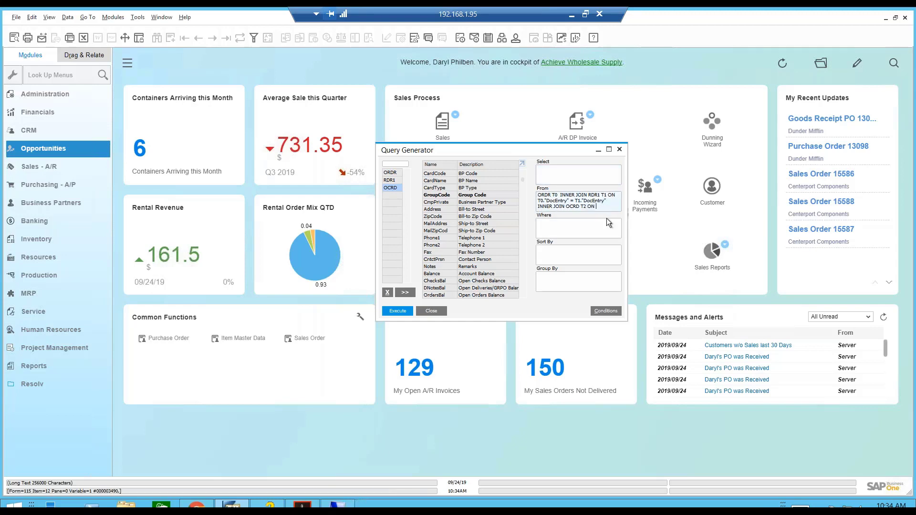
key("Down")
left_click(545, 207)
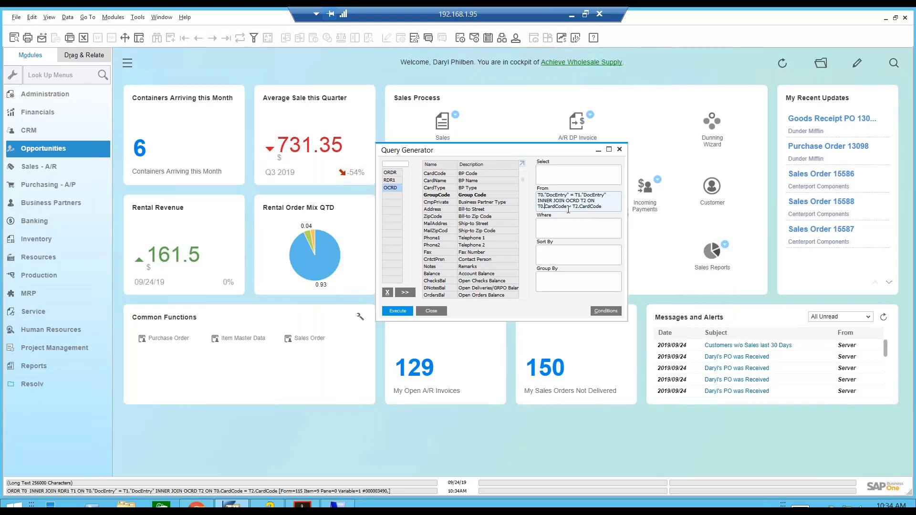
type("\"")
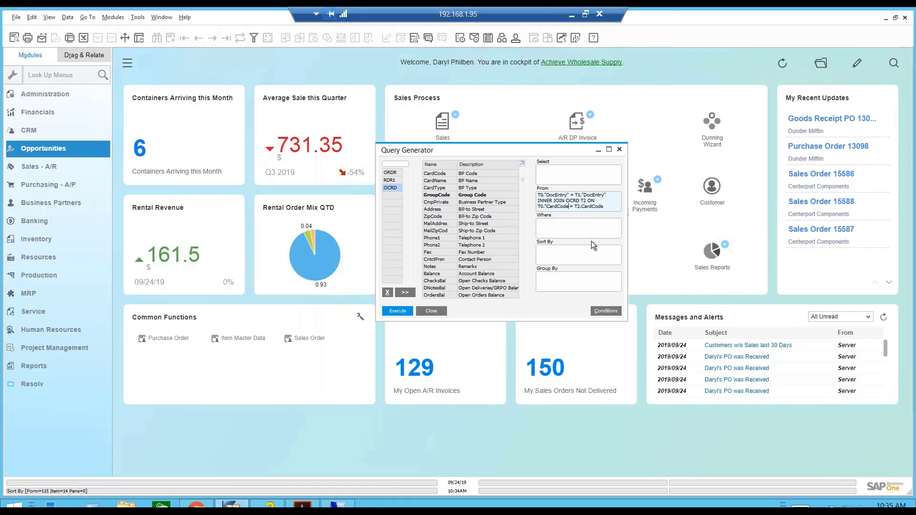
type("\"")
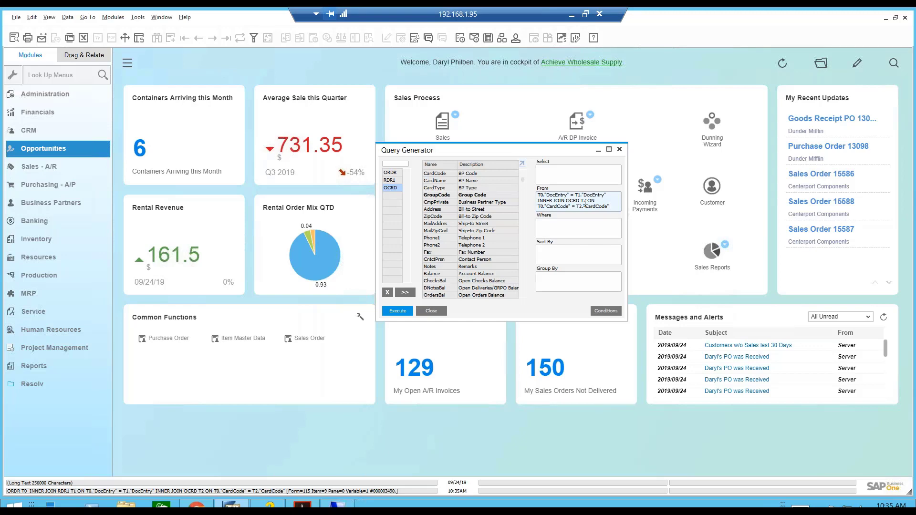
Add the OCRG table to the query from OCRD's GroupCode field.
left_click(392, 172)
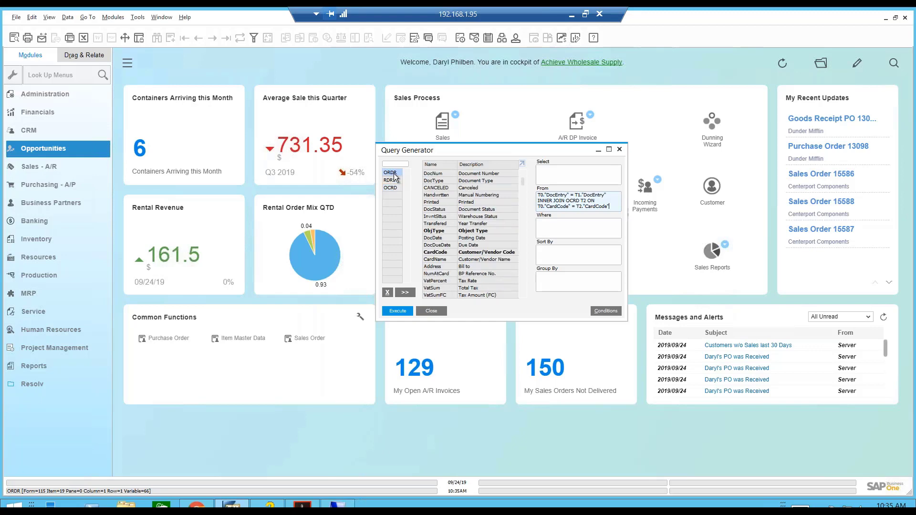
left_click(394, 181)
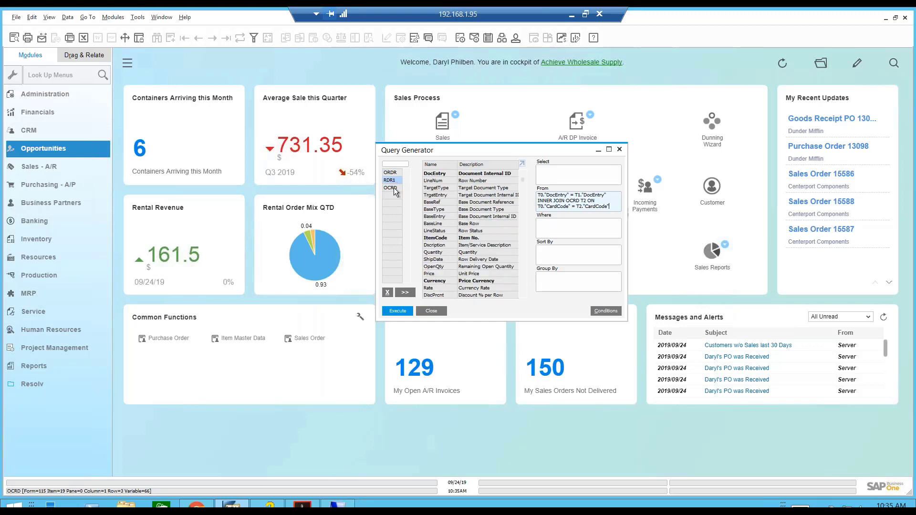
left_click(394, 188)
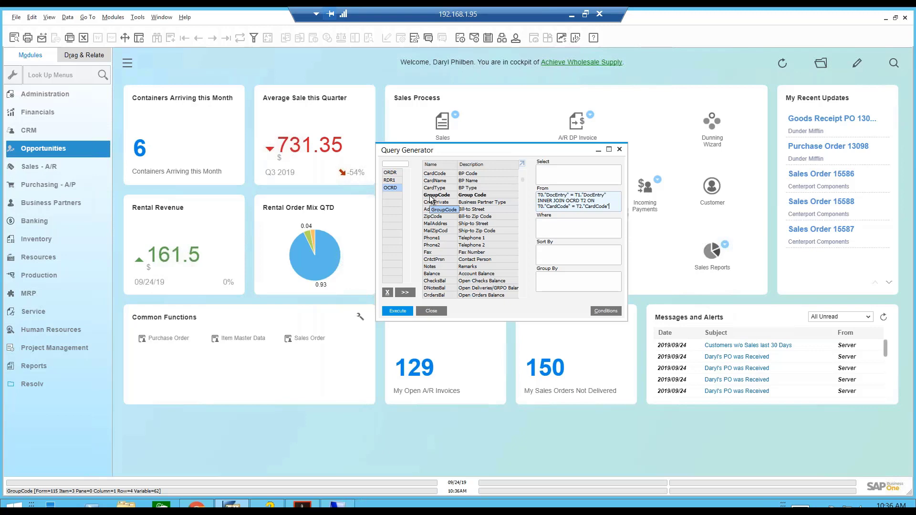
left_click_drag(428, 196, 388, 195)
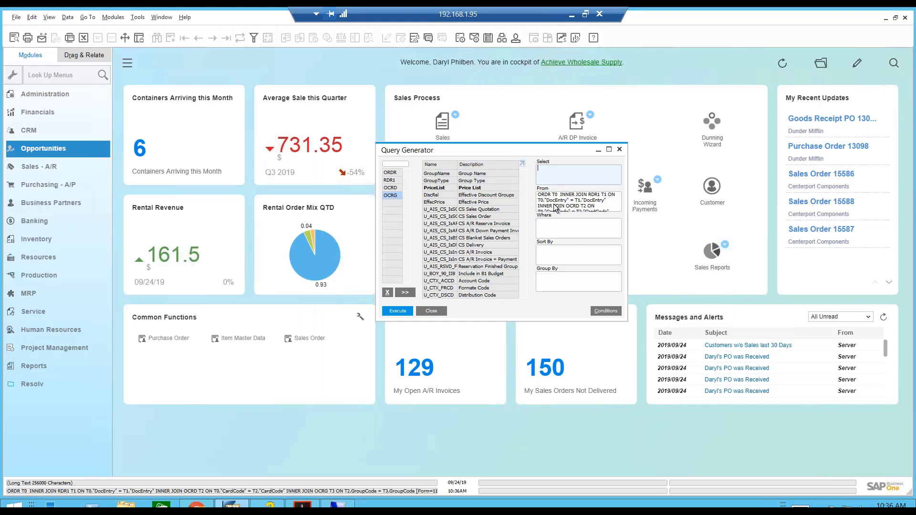
Add the ORDR fields DocNum, DocDate, CardCode and CardName to the query's Select clause.
left_click(390, 173)
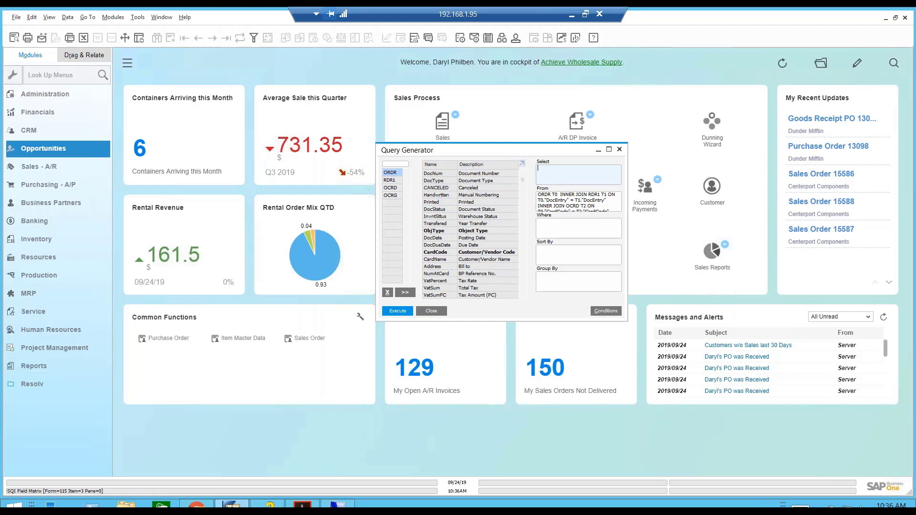
double_click(438, 175)
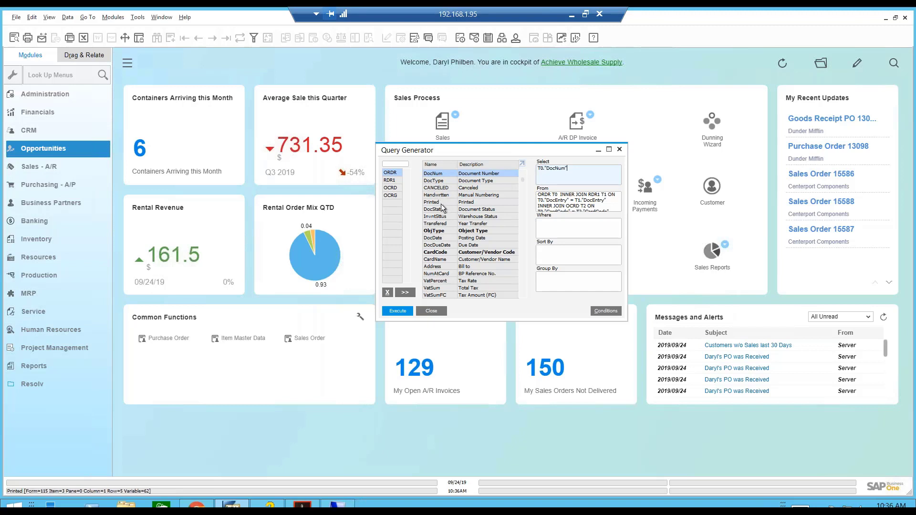
double_click(439, 239)
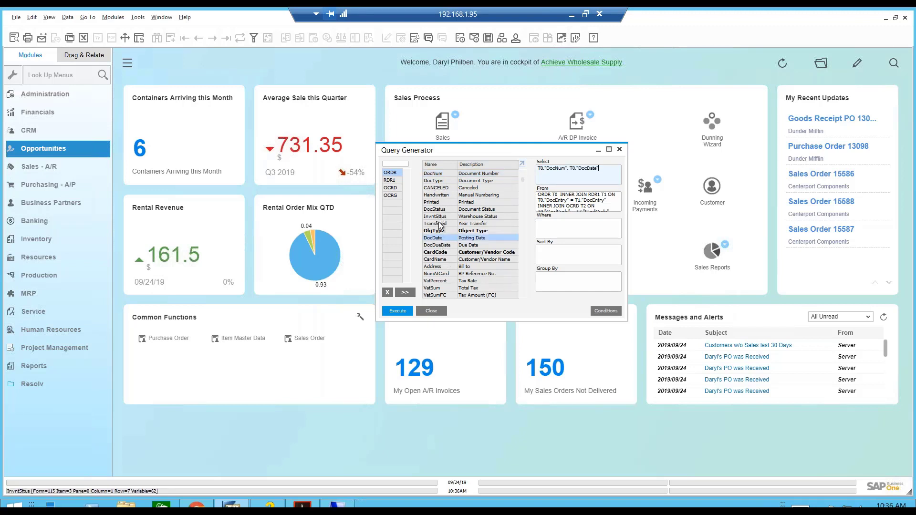
double_click(437, 254)
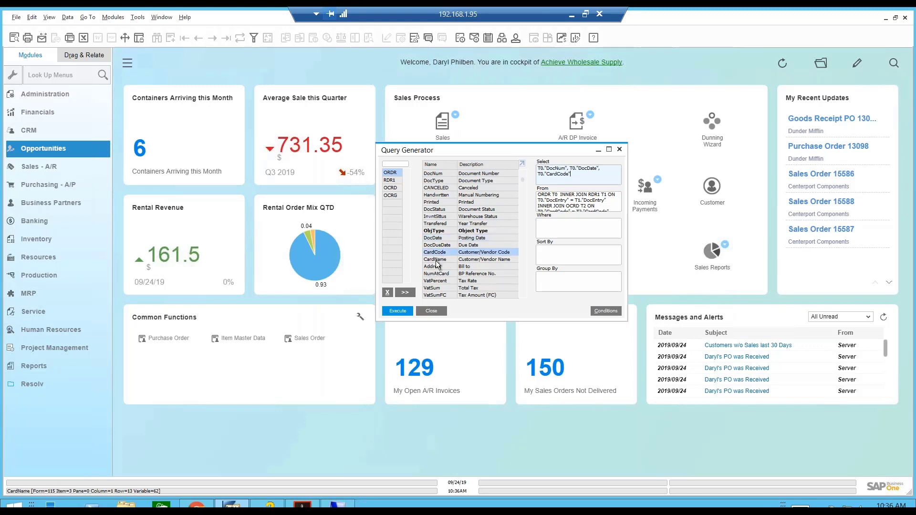
double_click(437, 261)
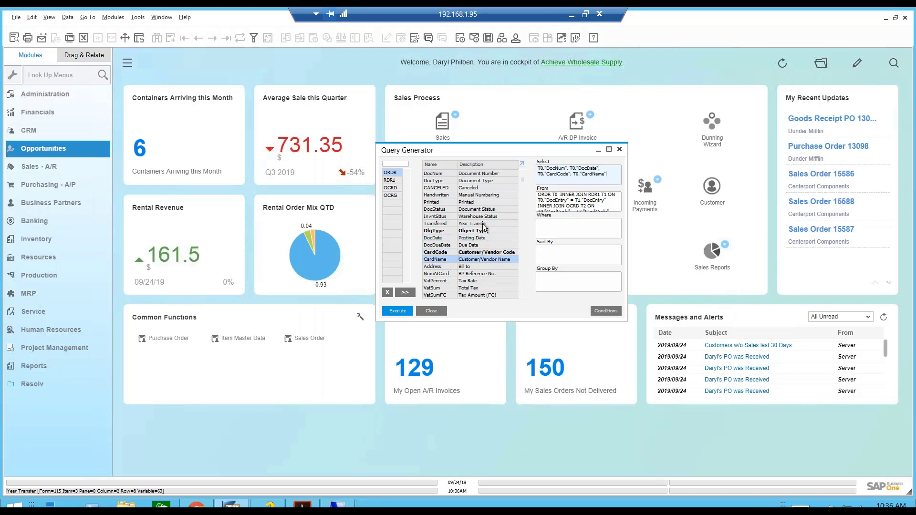
Add ItemCode and LineTotal from RDR1 and GroupName from OCRG to the Select clause.
left_click(392, 181)
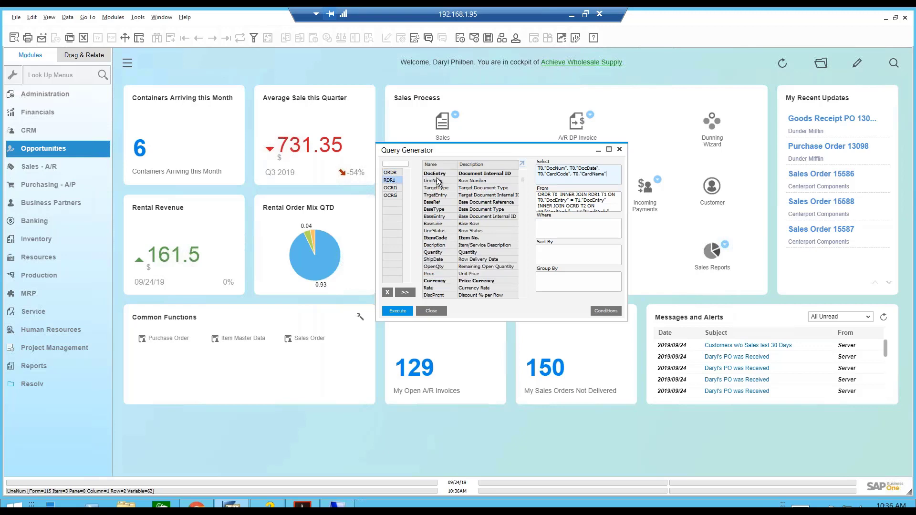
double_click(437, 238)
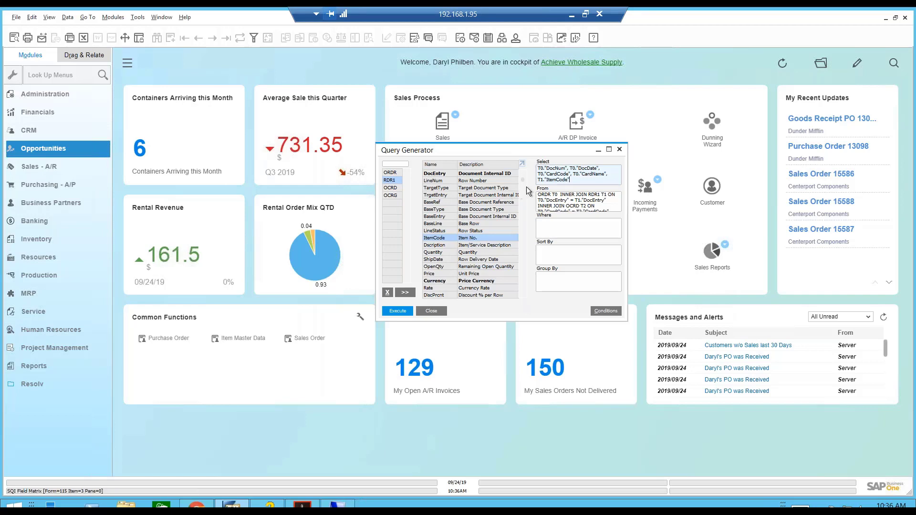
scroll(522, 181, "down", 2)
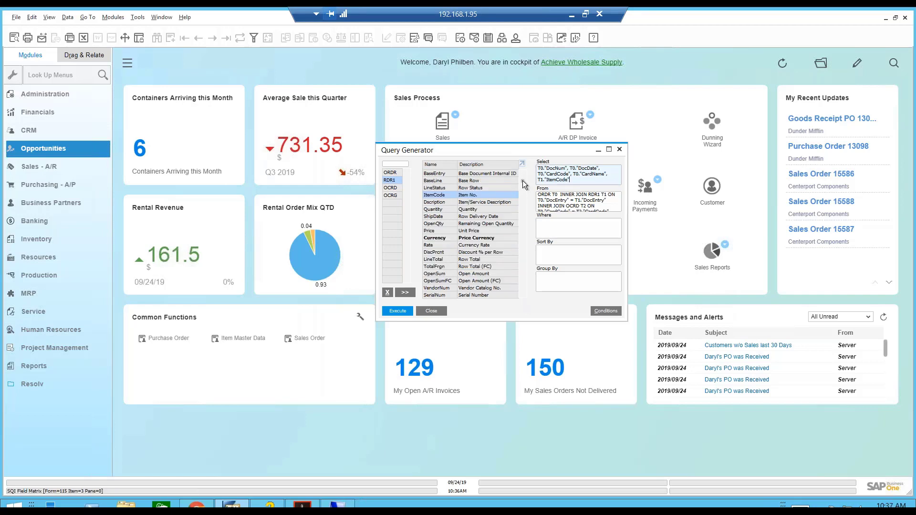
double_click(444, 260)
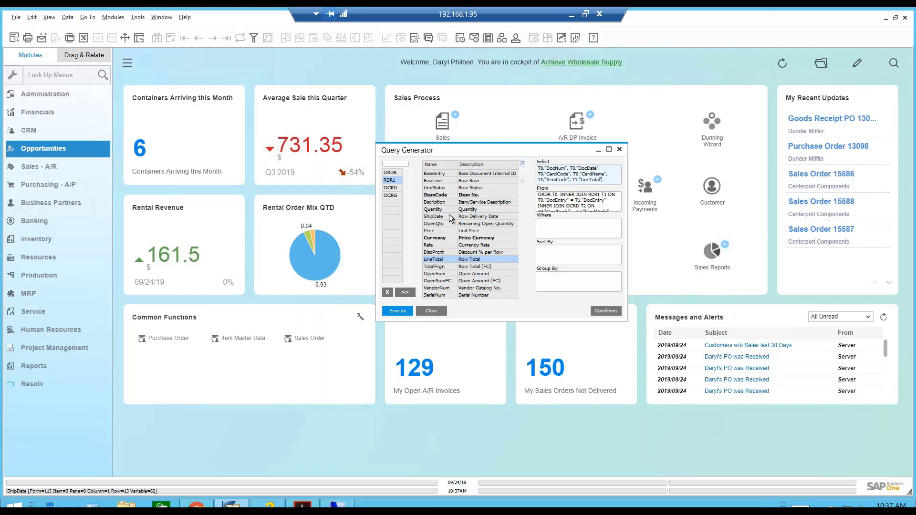
left_click(391, 195)
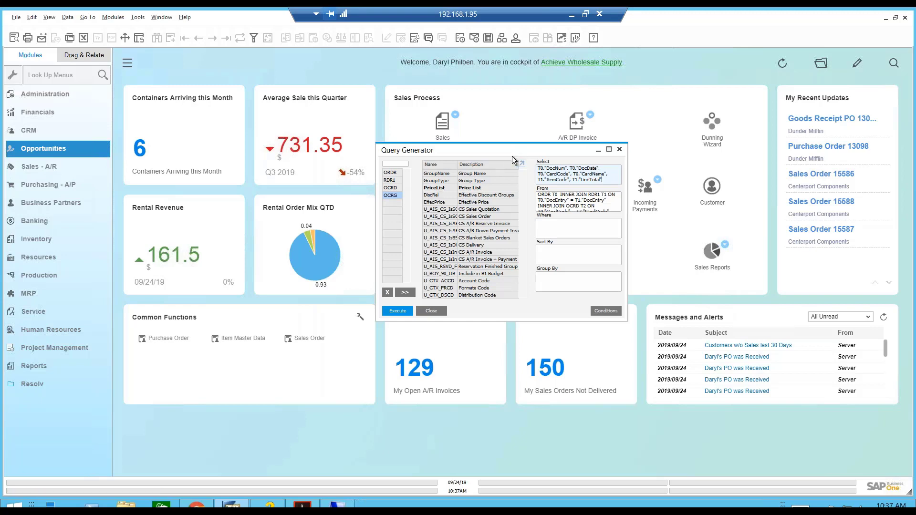
left_click(601, 180)
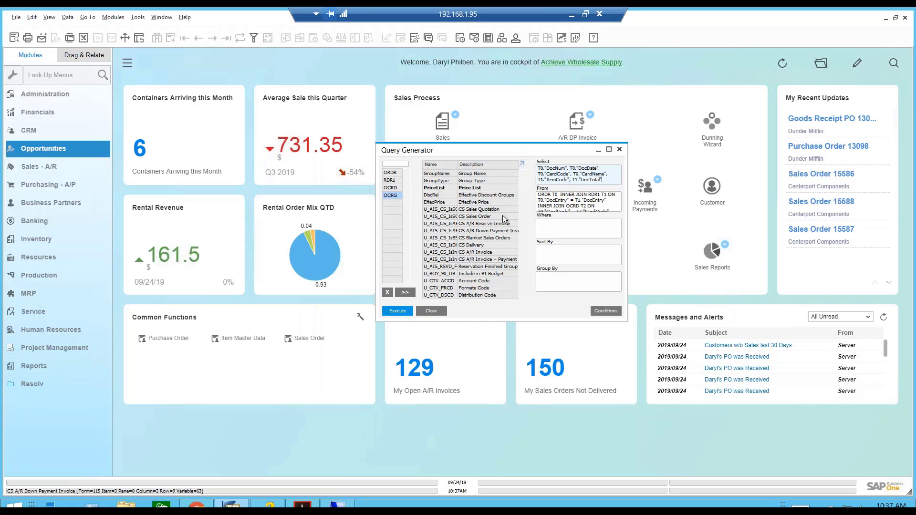
double_click(442, 174)
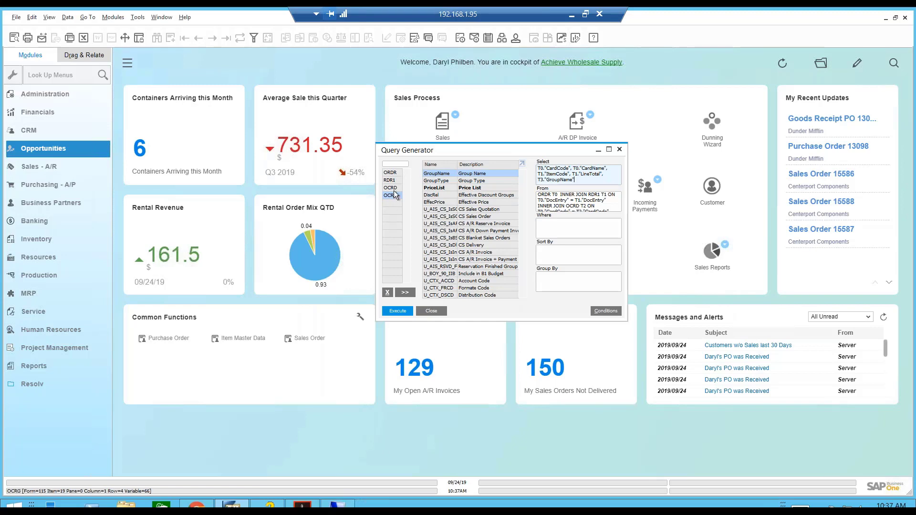
Add the OSHP table to the query from ORDR's TrnspCode field.
left_click(390, 176)
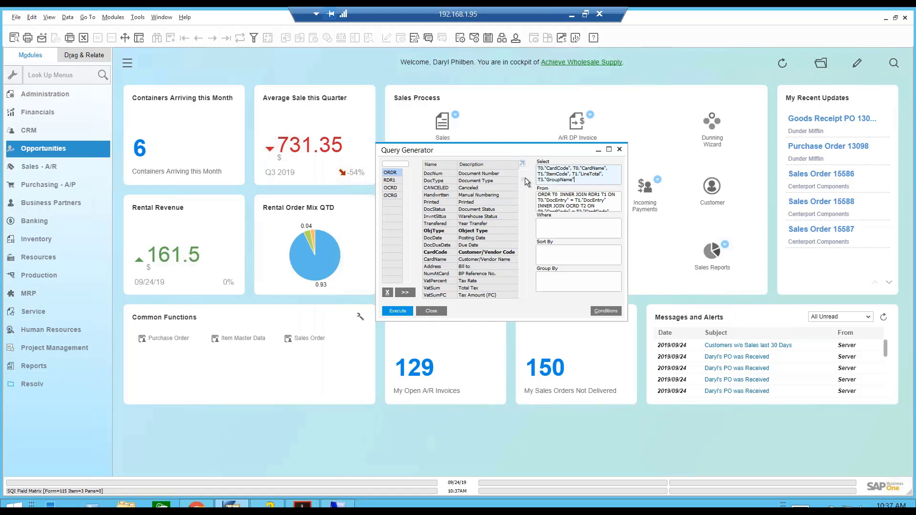
left_click_drag(525, 179, 524, 185)
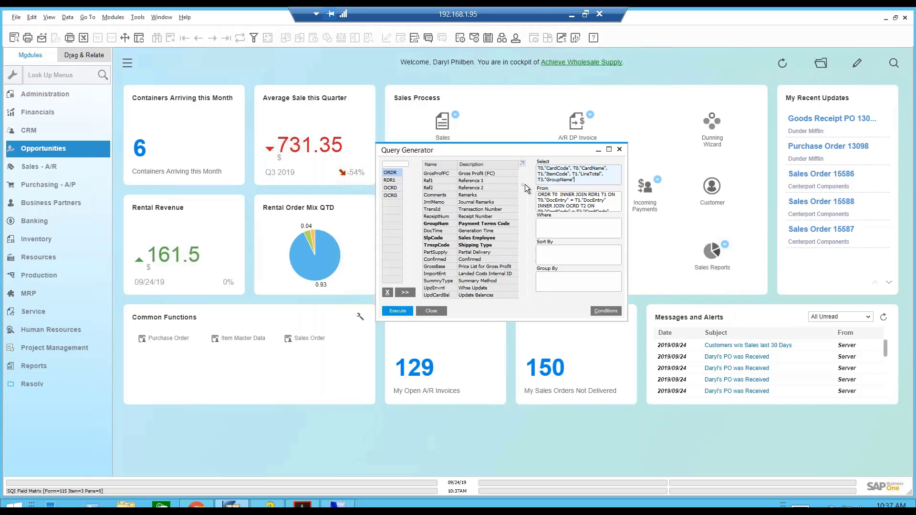
double_click(433, 246)
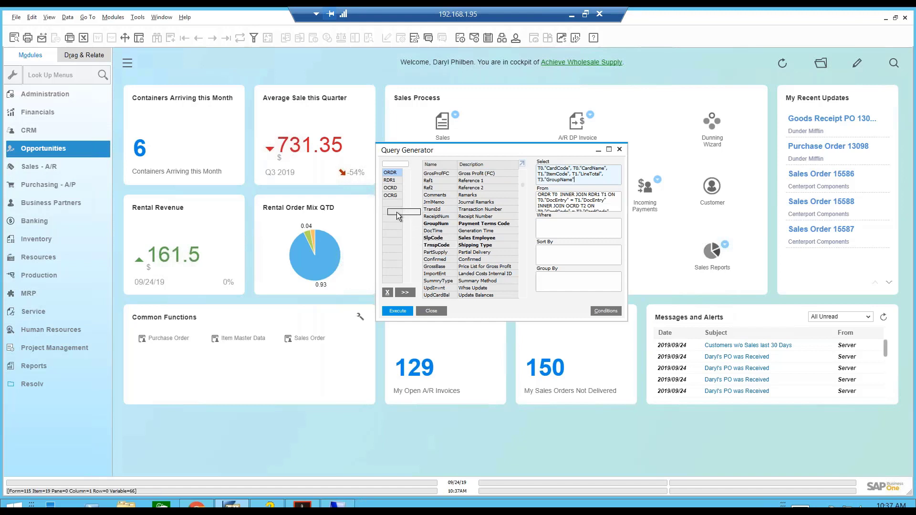
Put double quotes around the field names in the last two joins: T2."GroupCode" = T3."GroupCode" and T0."TrnspCode" = T4."TrnspCode".
left_click(592, 207)
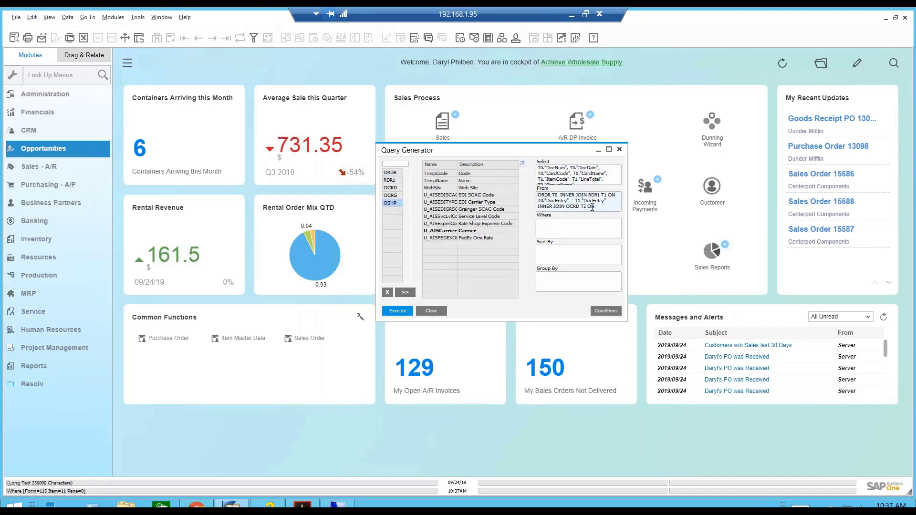
key("Down")
key("Down")
key("Down")
key("Down")
key("Down")
key("Down")
key("Down")
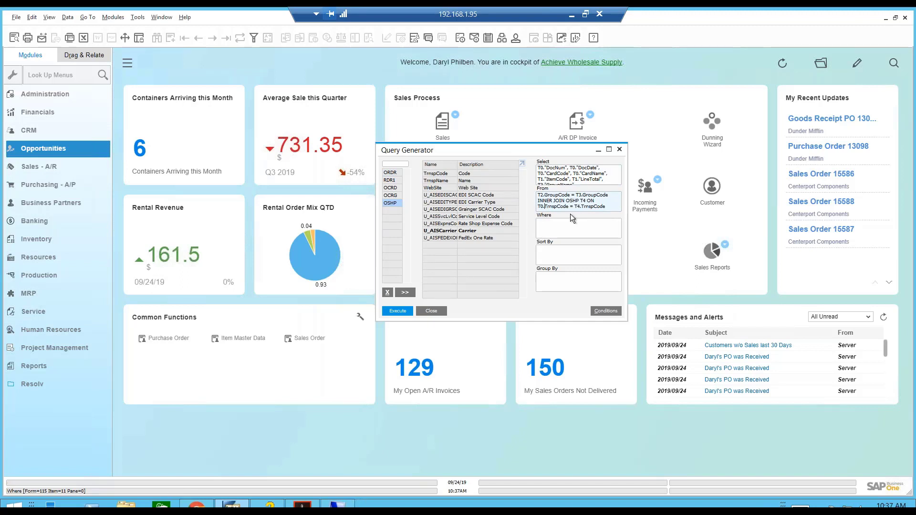
type("\"\"\"")
type("\"\"")
key("Up")
key("Up")
key("Up")
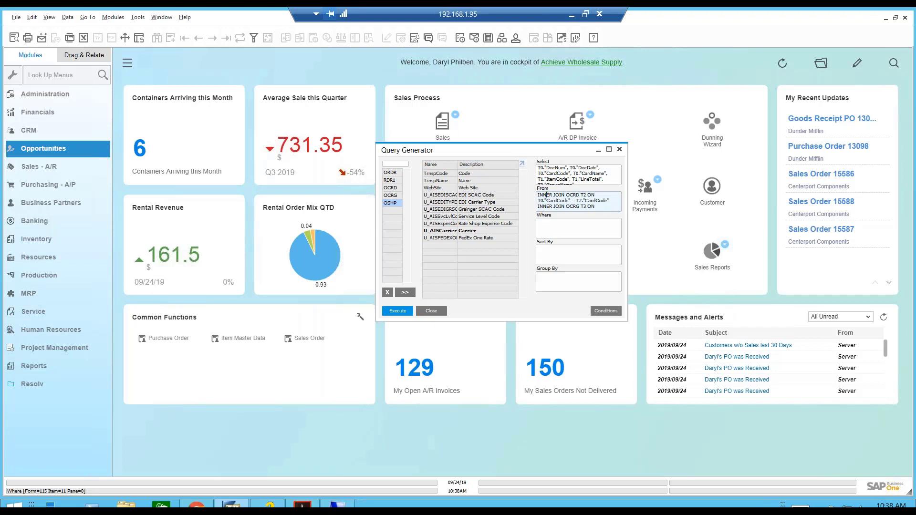
key("Down")
key("Down")
key("Down")
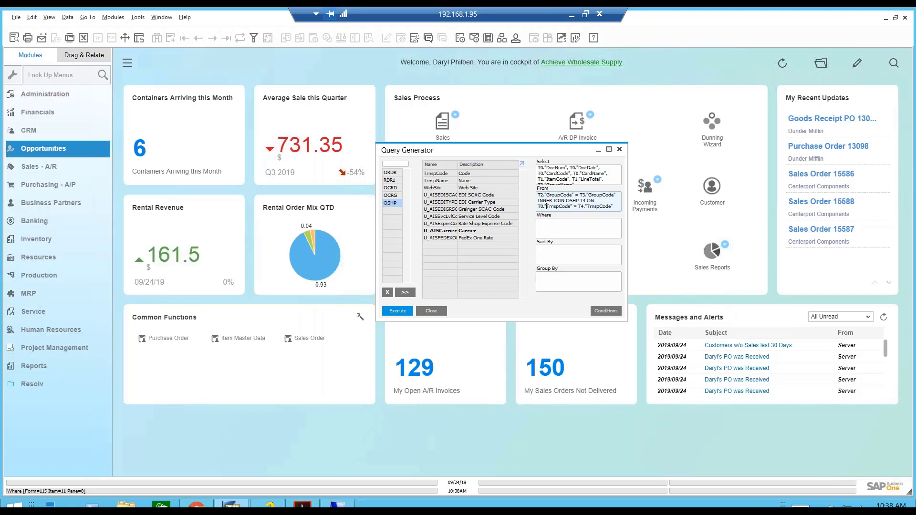
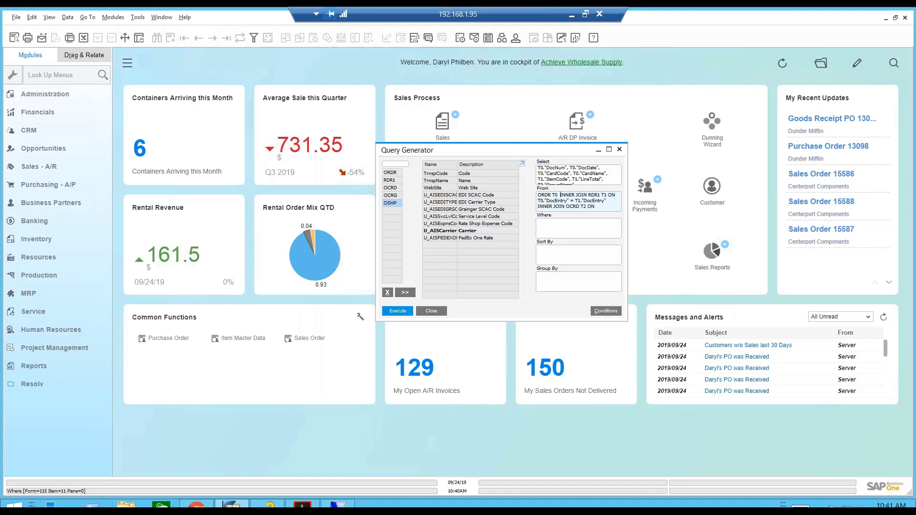
Break the From clause before the RDR1 join and change the OSHP join from INNER to LEFT OUTER.
key("Return")
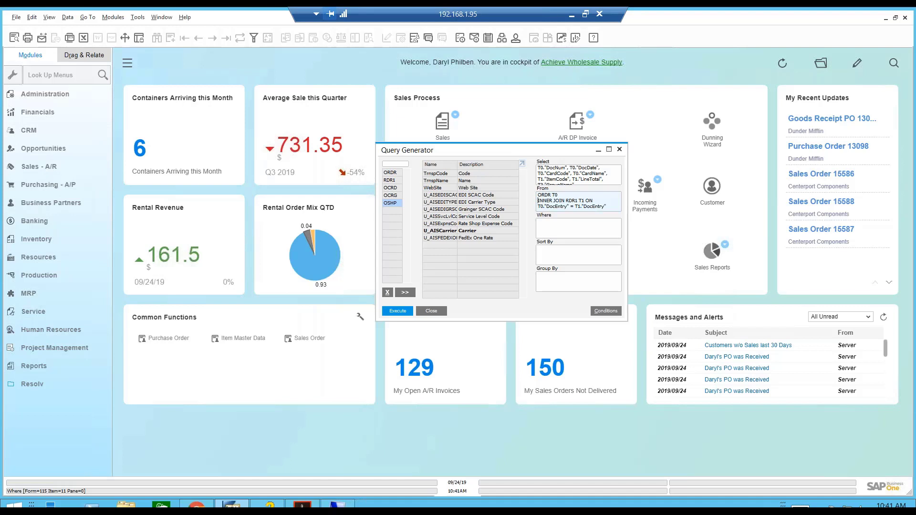
key("Up")
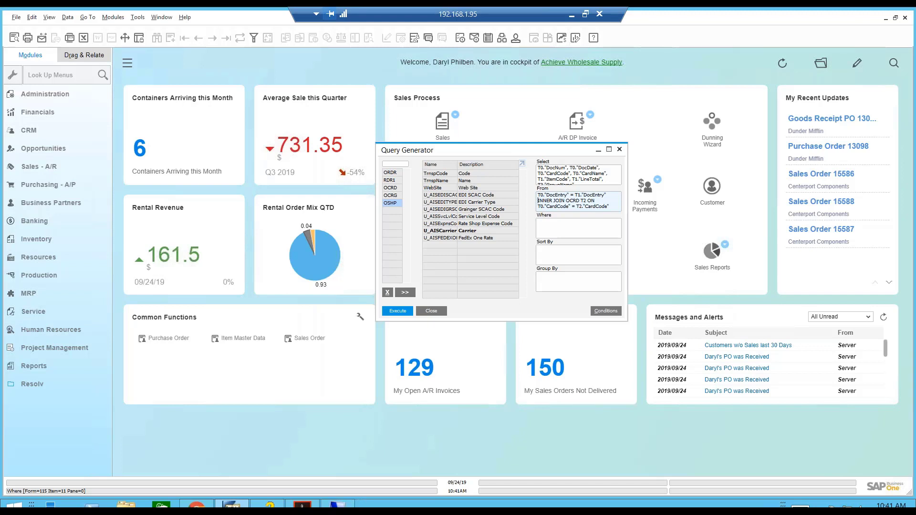
key("Down")
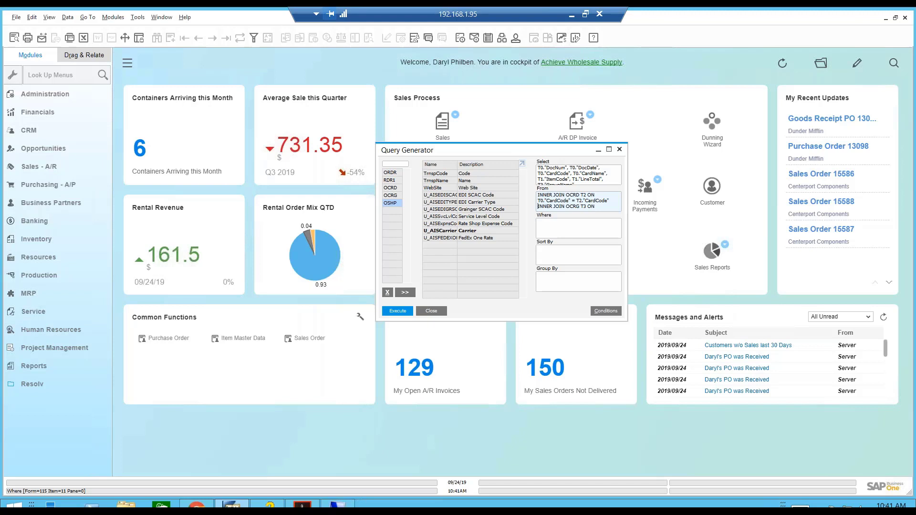
key("Down")
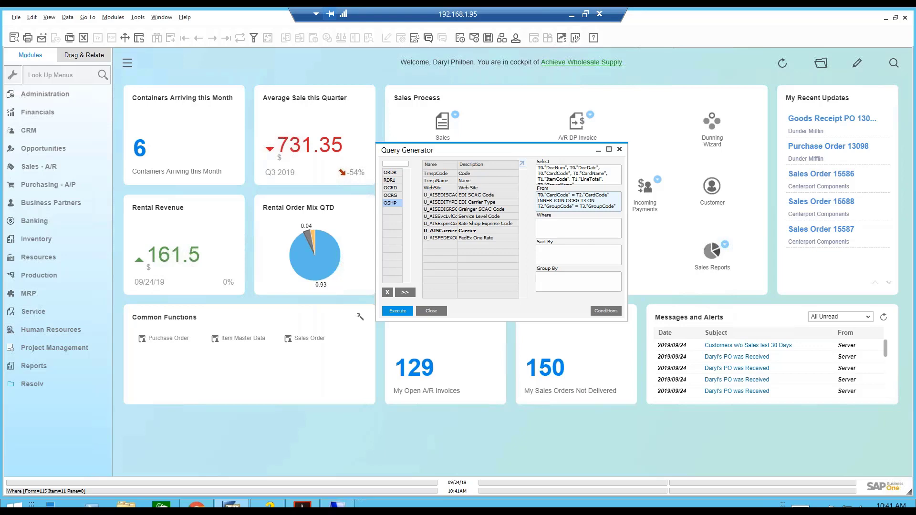
key("Down")
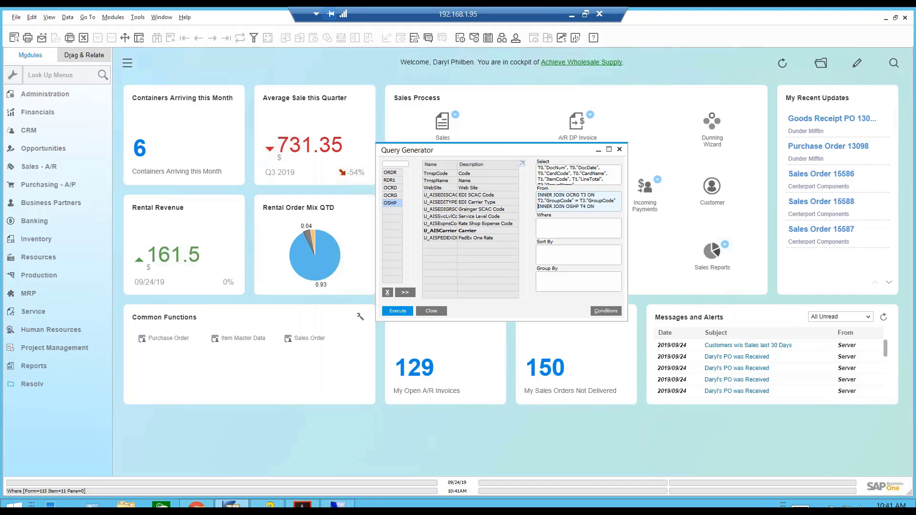
key("Down")
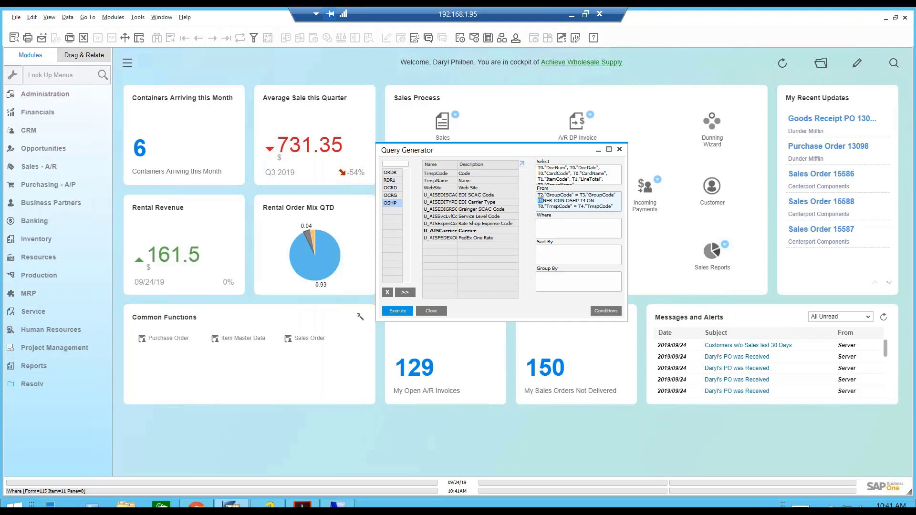
type("LEFT OUTER")
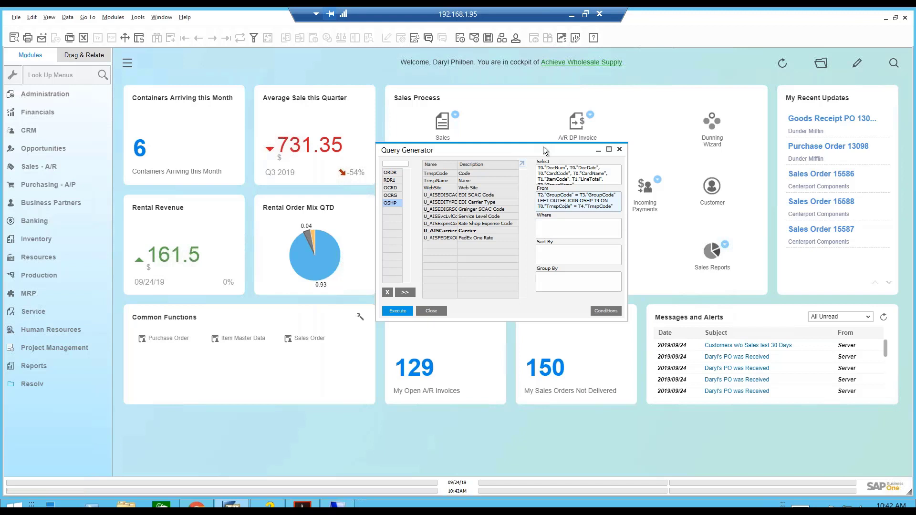
Execute the query and expand its SQL structure in the query preview.
left_click(403, 311)
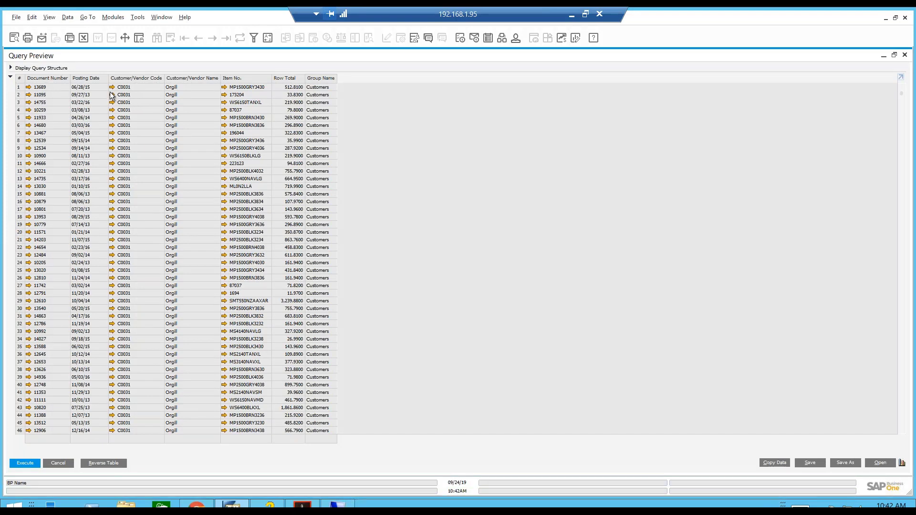
left_click(11, 68)
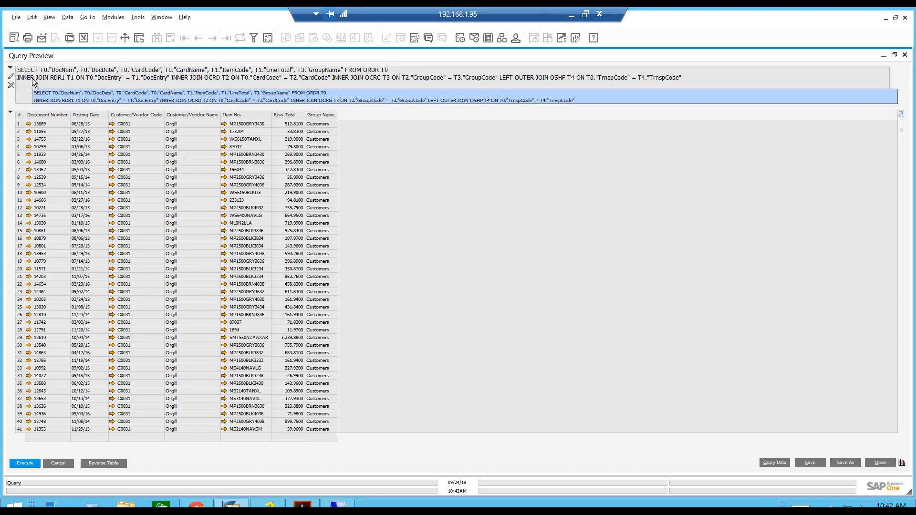
Save the query as a new one named "Sales Analysis by Customer Group 2" in the Sales Analysis Queries category and close the preview.
left_click(845, 462)
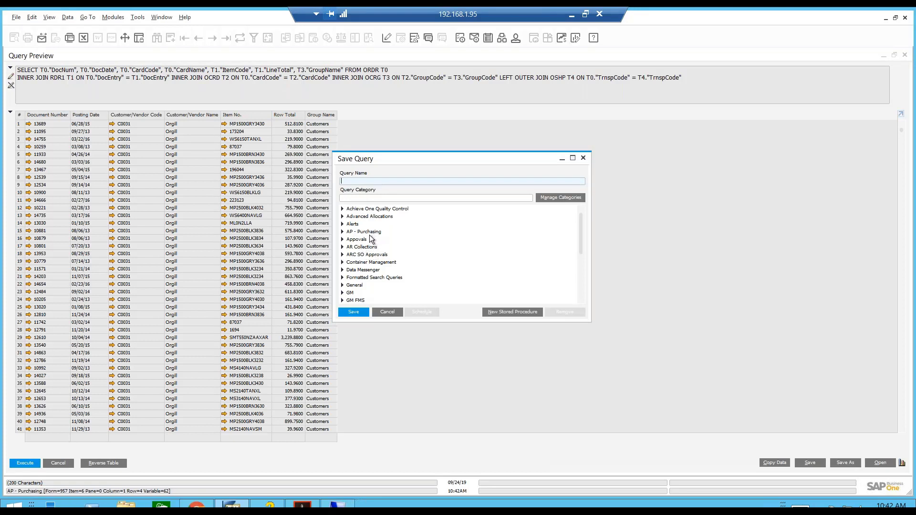
scroll(370, 250, "down", 3)
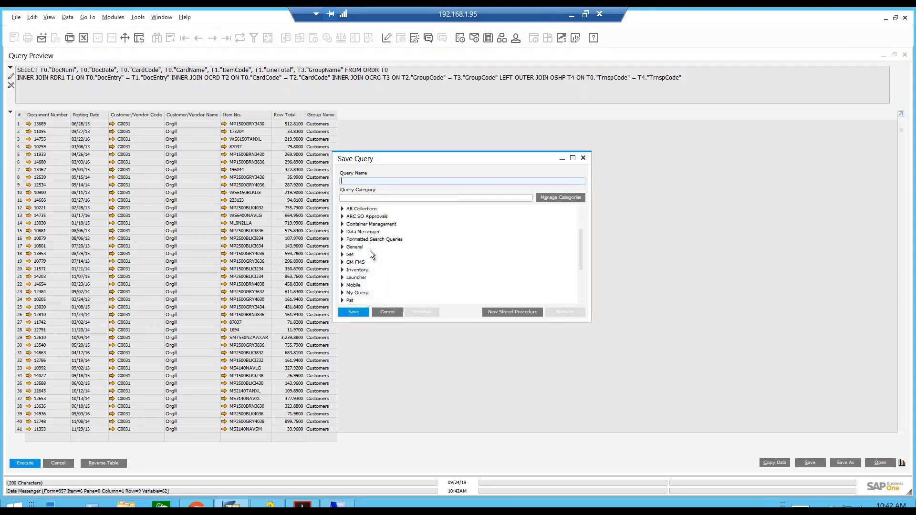
scroll(370, 250, "up", 2)
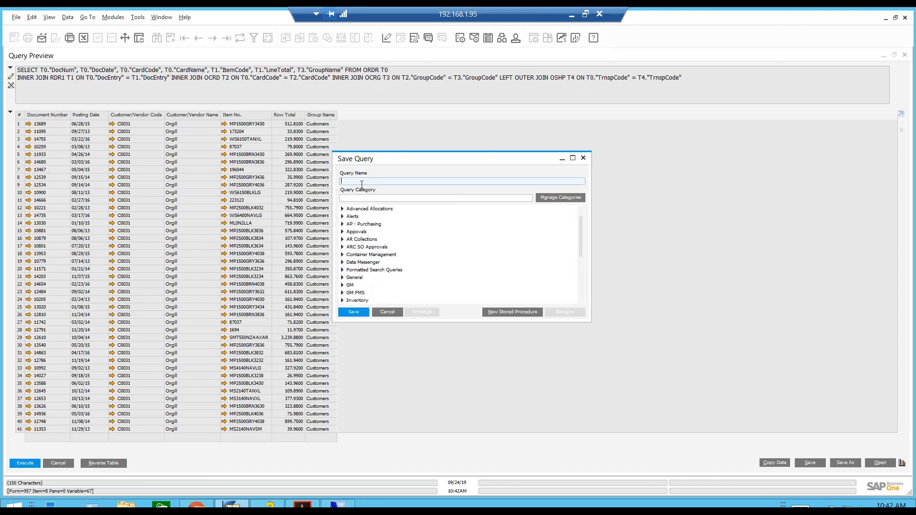
type("Sa")
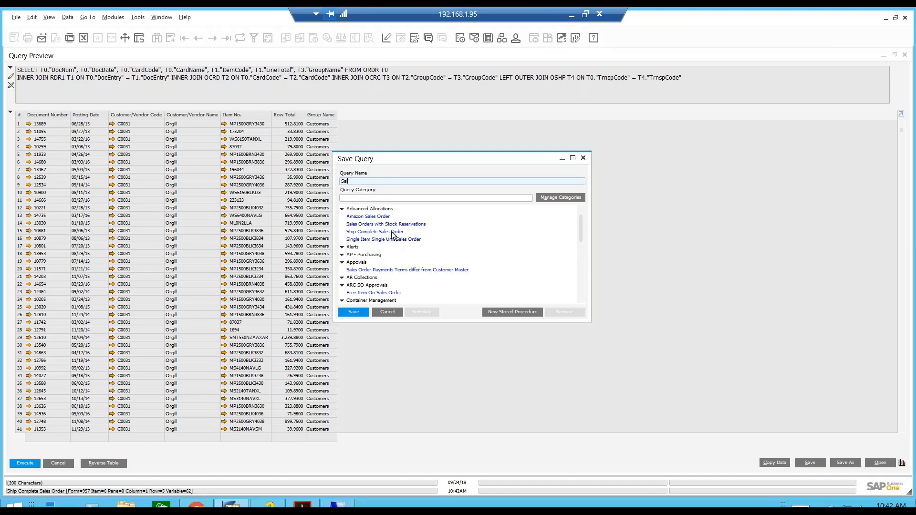
scroll(386, 246, "down", 10)
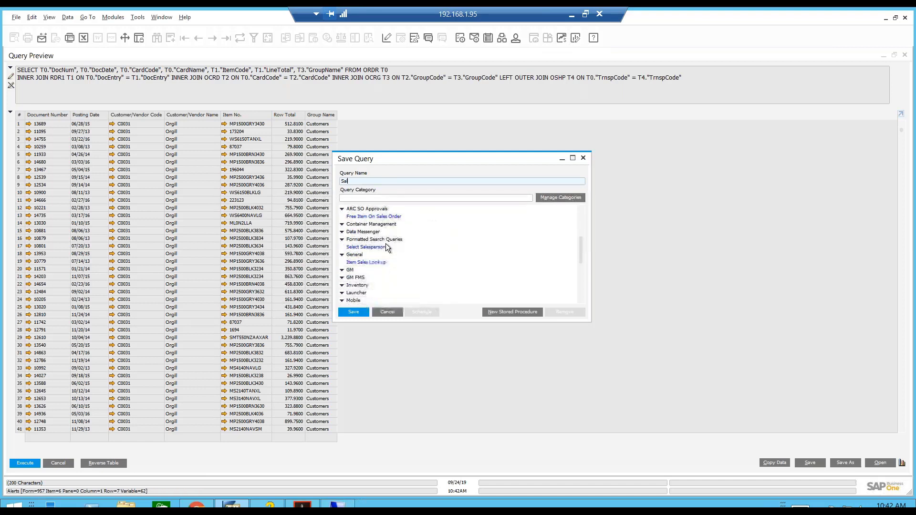
scroll(387, 247, "down", 3)
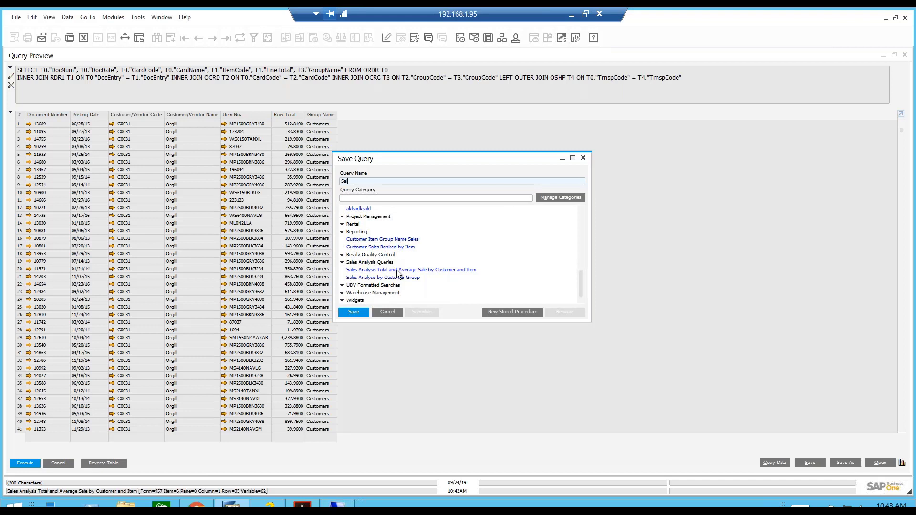
left_click(372, 279)
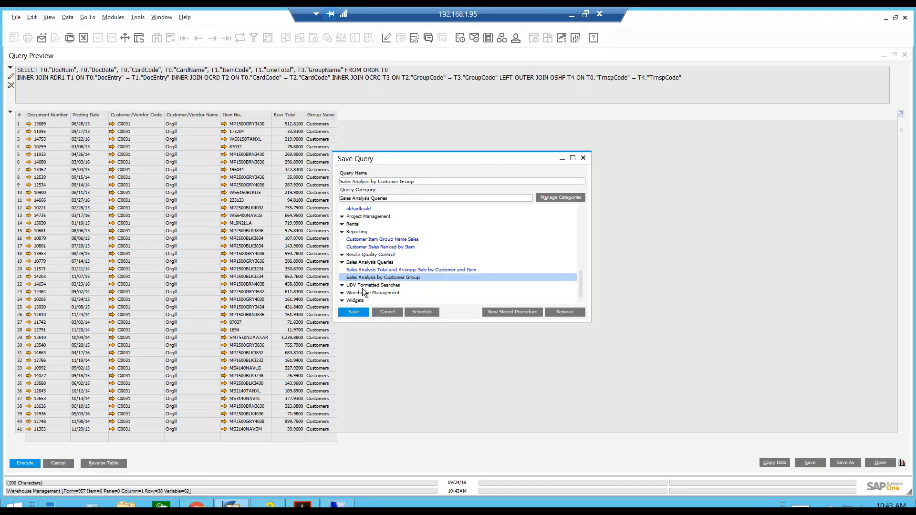
left_click(422, 181)
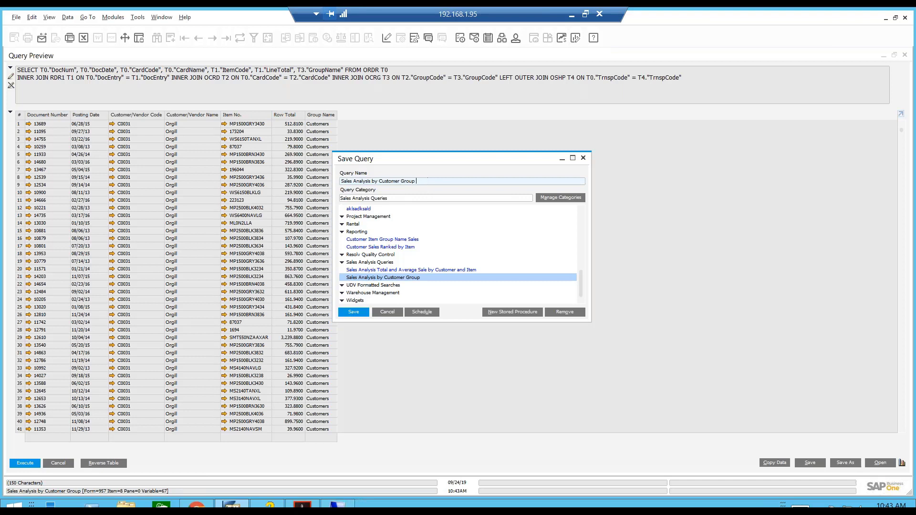
type("2")
left_click(356, 312)
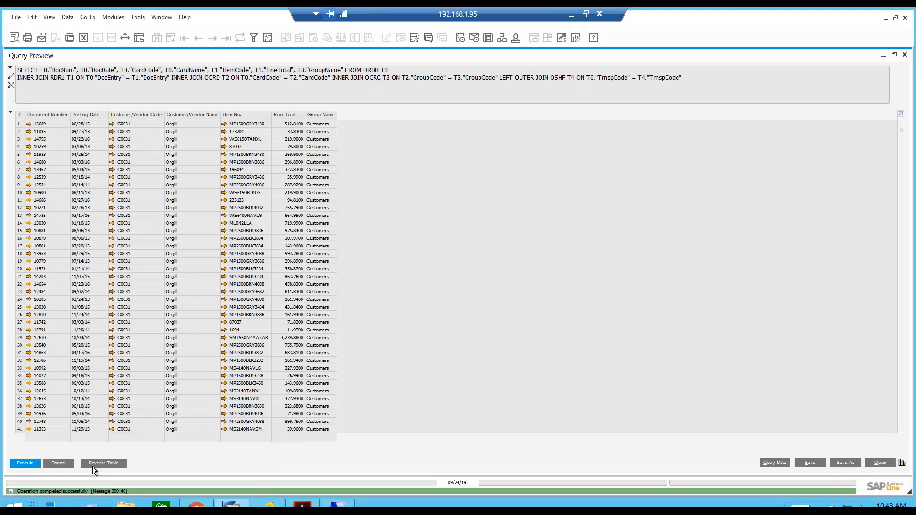
left_click(65, 464)
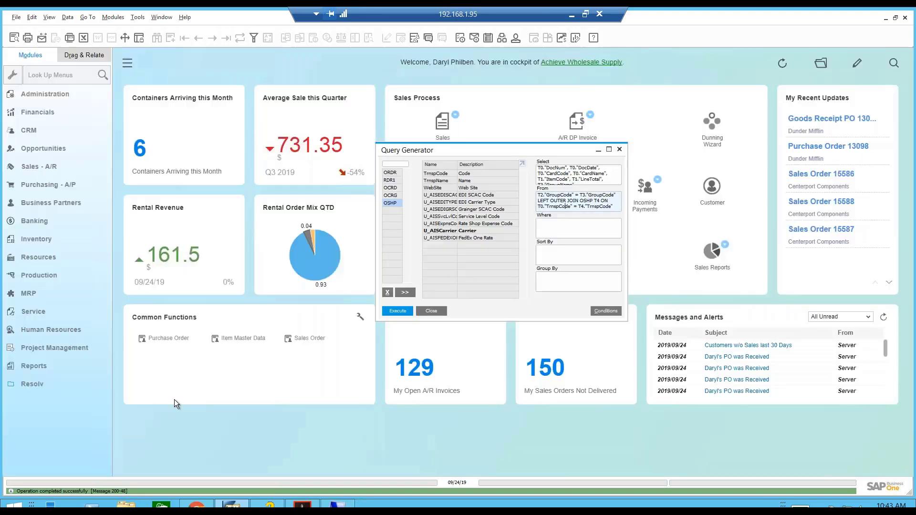
left_click(555, 226)
left_click(554, 253)
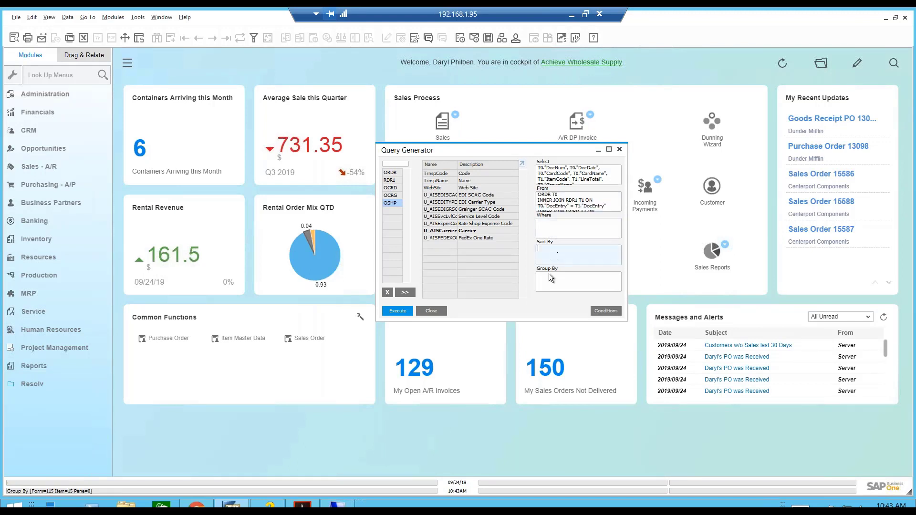
left_click(549, 224)
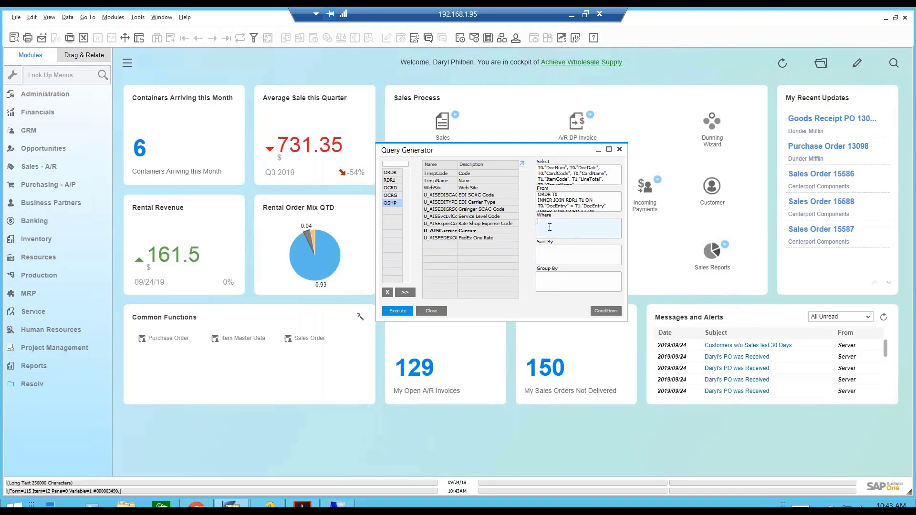
left_click(551, 254)
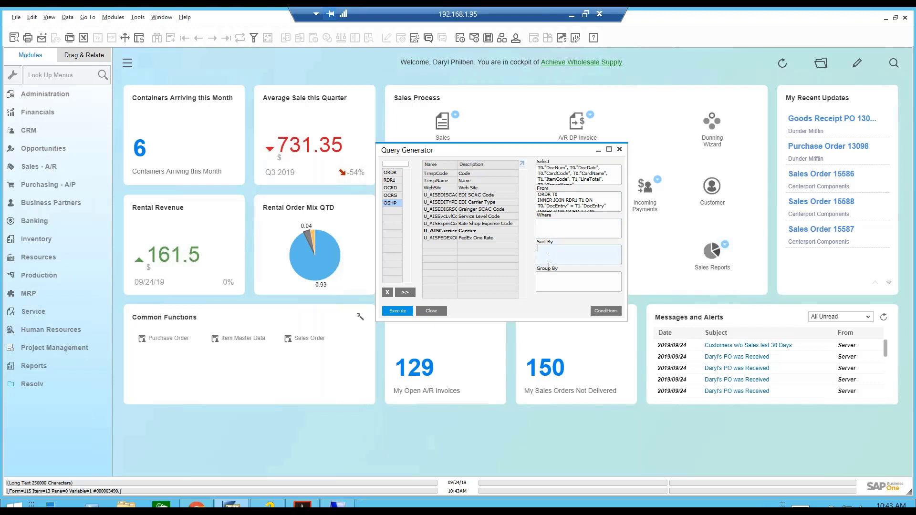
left_click(548, 285)
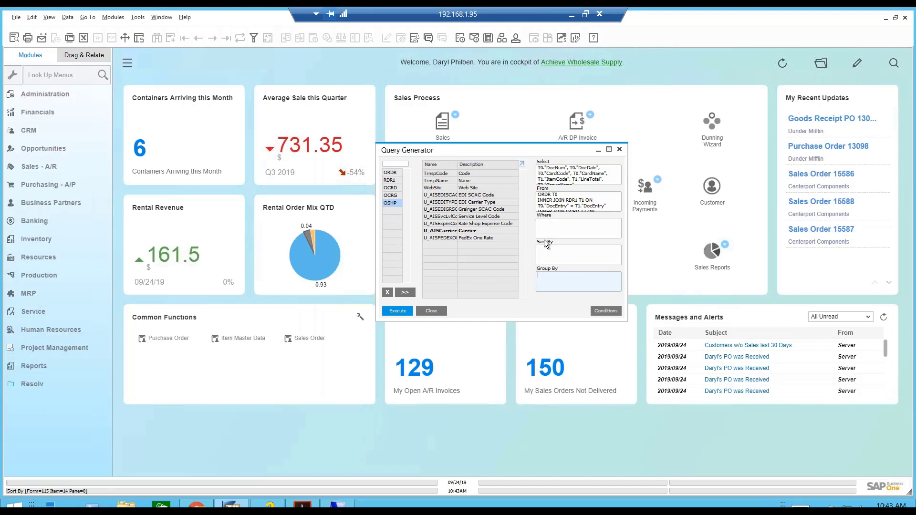
Add the Where condition T0."DocStatus" = 'O' using the Document Status field of the ORDR table.
left_click(547, 221)
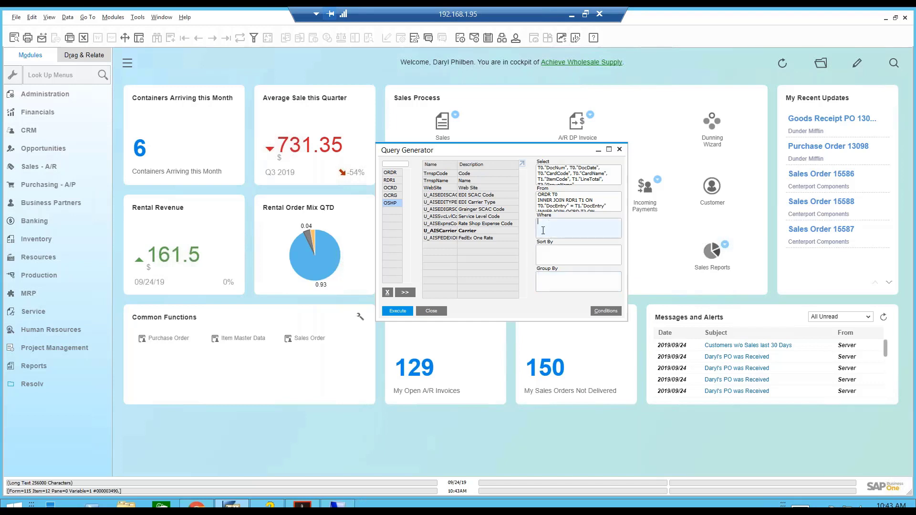
left_click(389, 174)
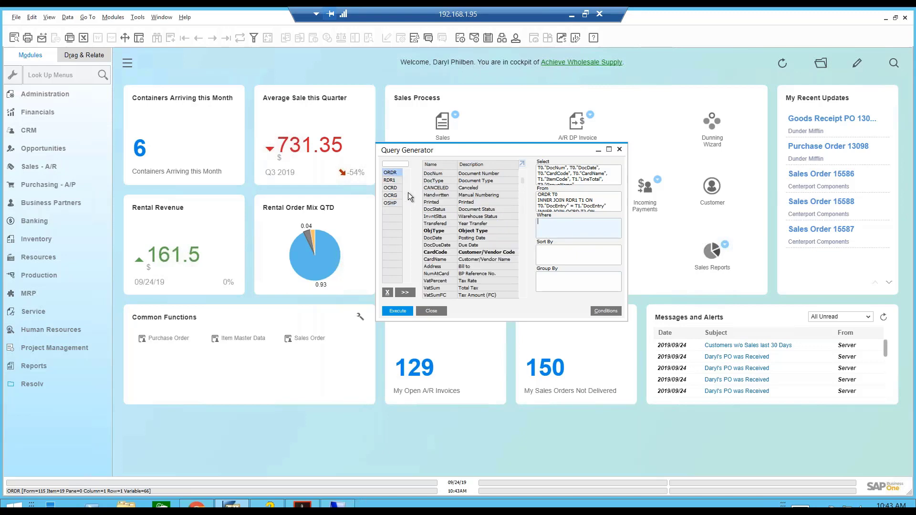
double_click(440, 210)
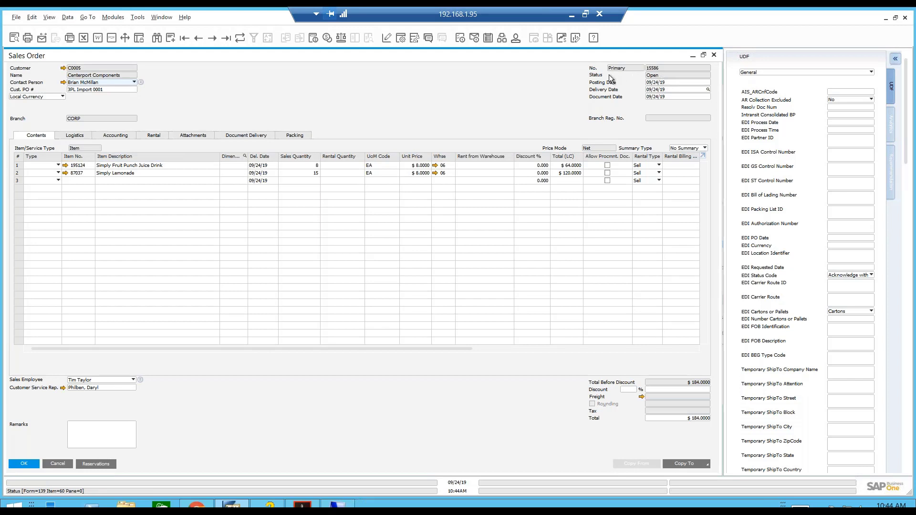
left_click(715, 56)
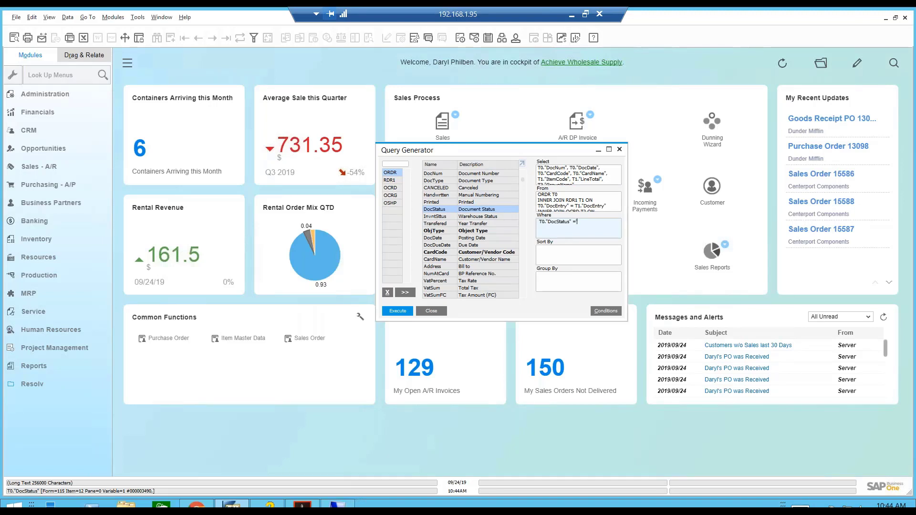
type("O")
Execute the query, go to its last rows and widen the row number column to read the row count, and close the preview.
left_click(408, 313)
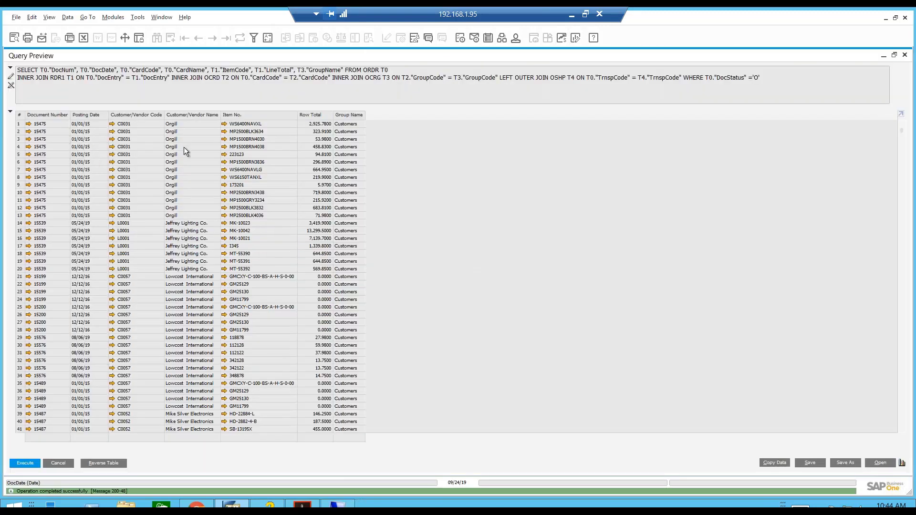
left_click_drag(901, 130, 901, 420)
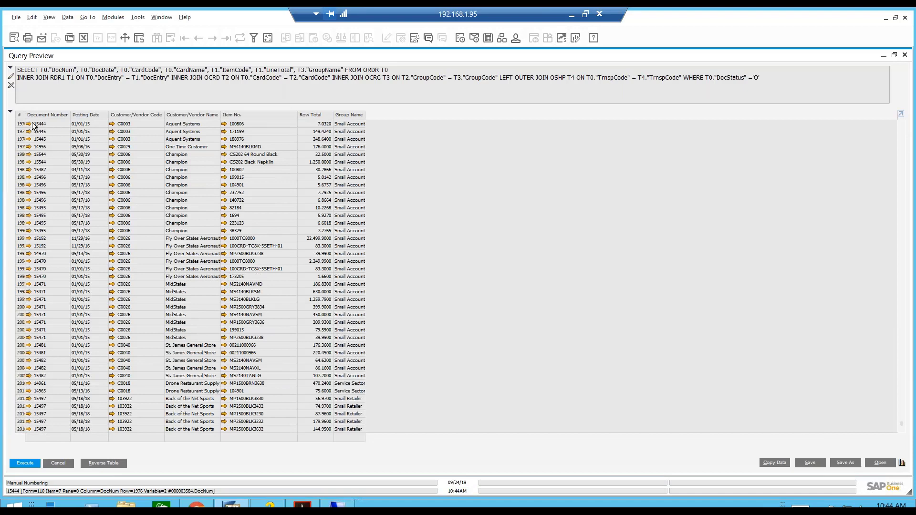
left_click_drag(49, 115, 44, 115)
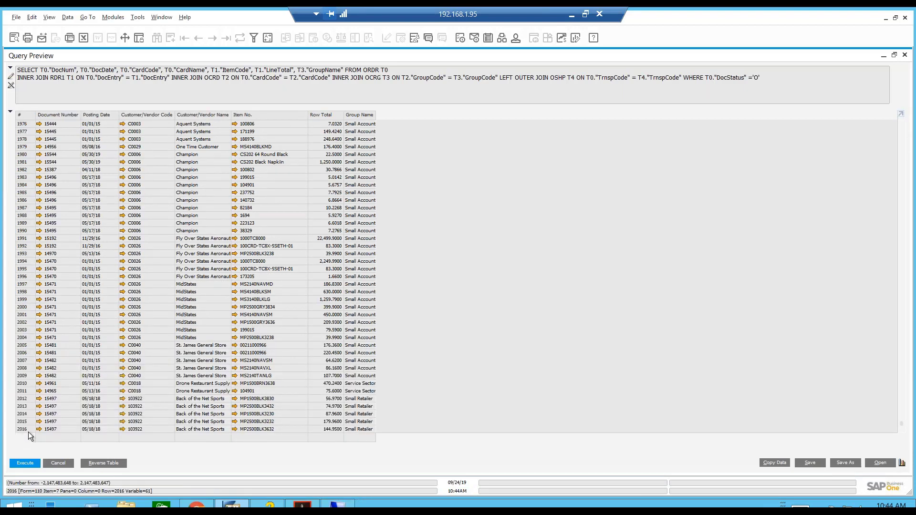
left_click(58, 461)
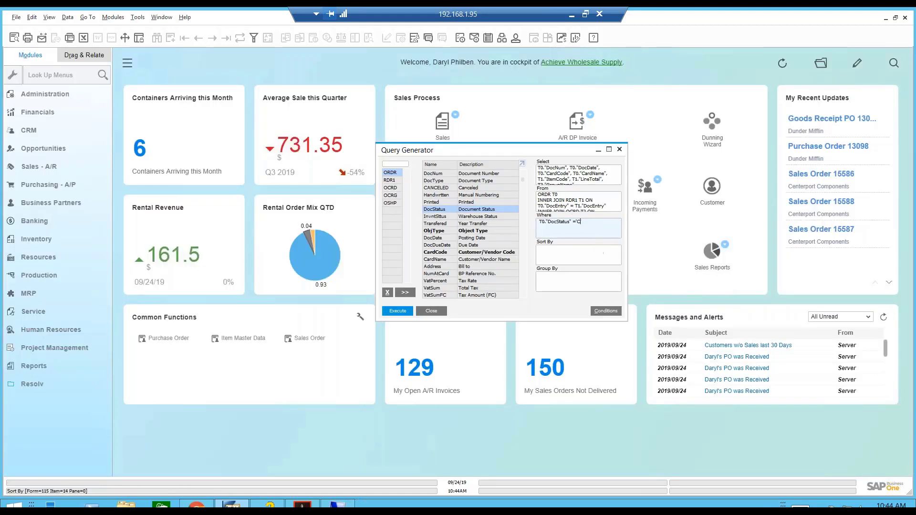
Set the DocStatus value in the Where condition to 'C', execute the query, look at its last rows and close the preview.
left_click(398, 311)
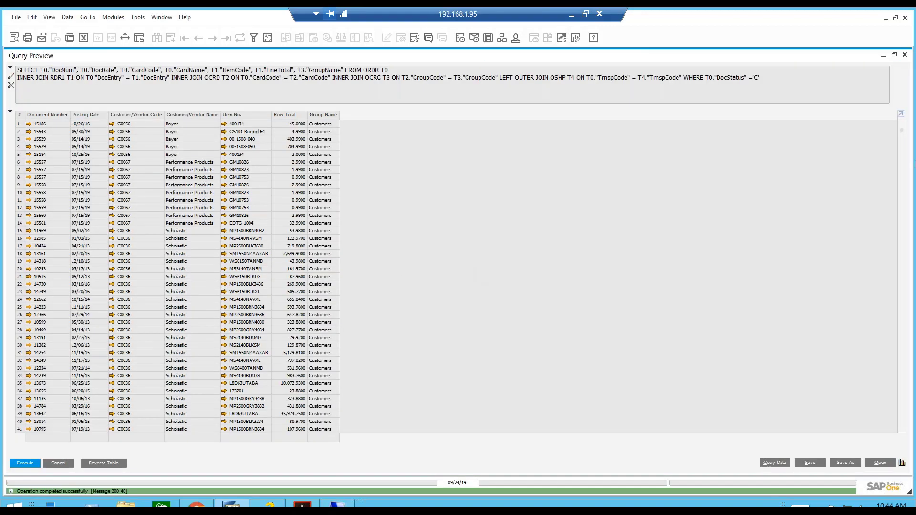
left_click_drag(901, 131, 891, 437)
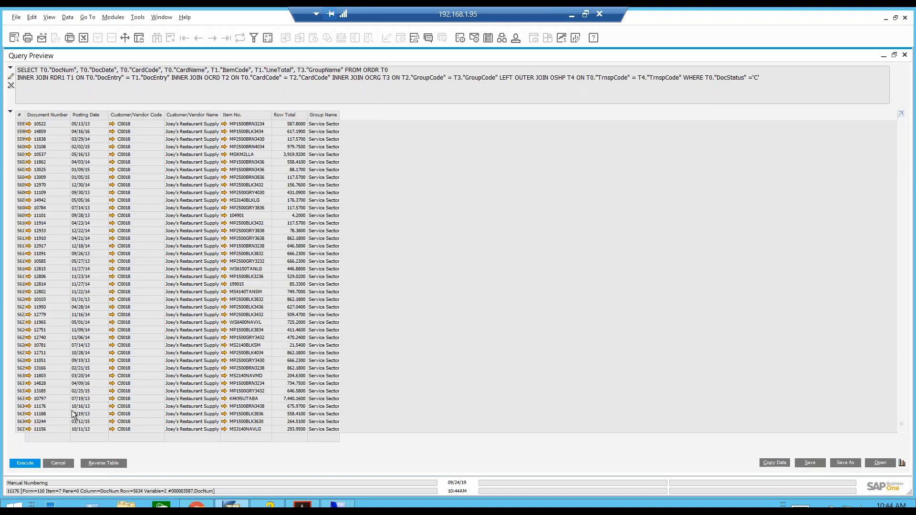
left_click(62, 462)
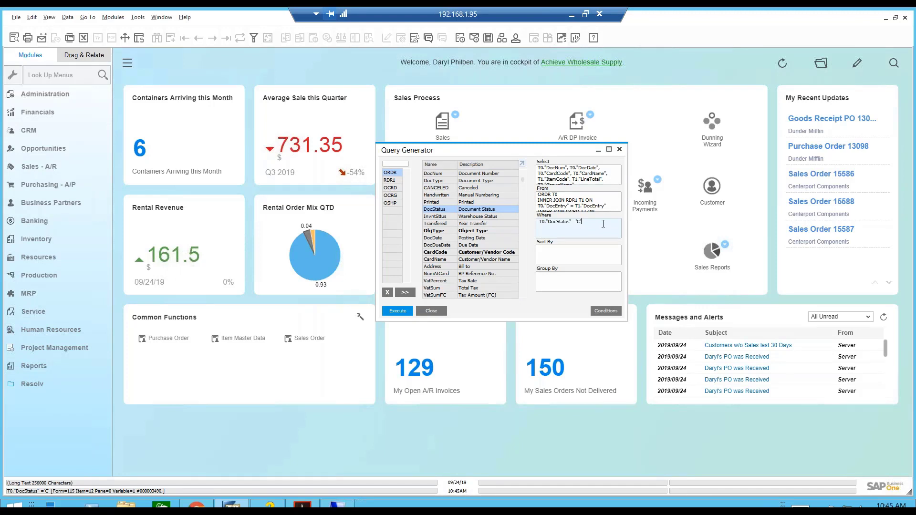
Show the conditions and variables lists beside the Query Generator and enlarge its window for longer clauses.
left_click(610, 279)
left_click(603, 310)
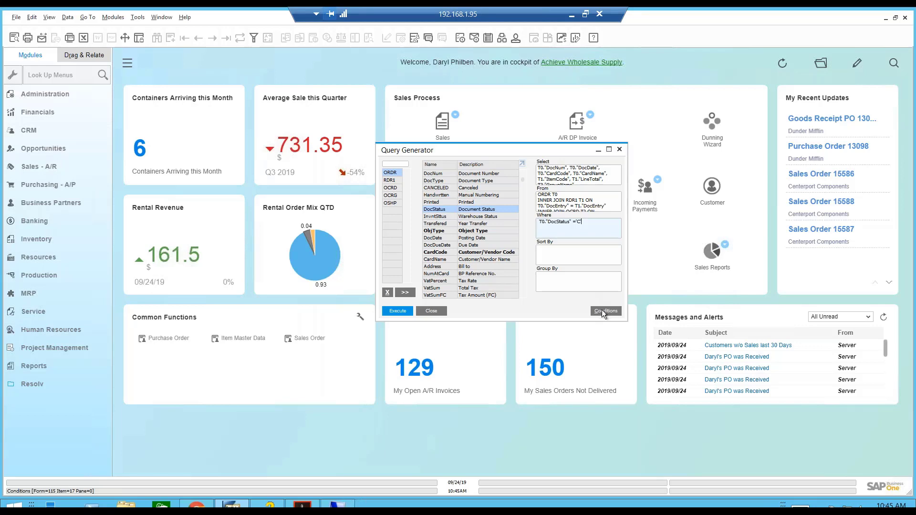
left_click_drag(480, 147, 388, 149)
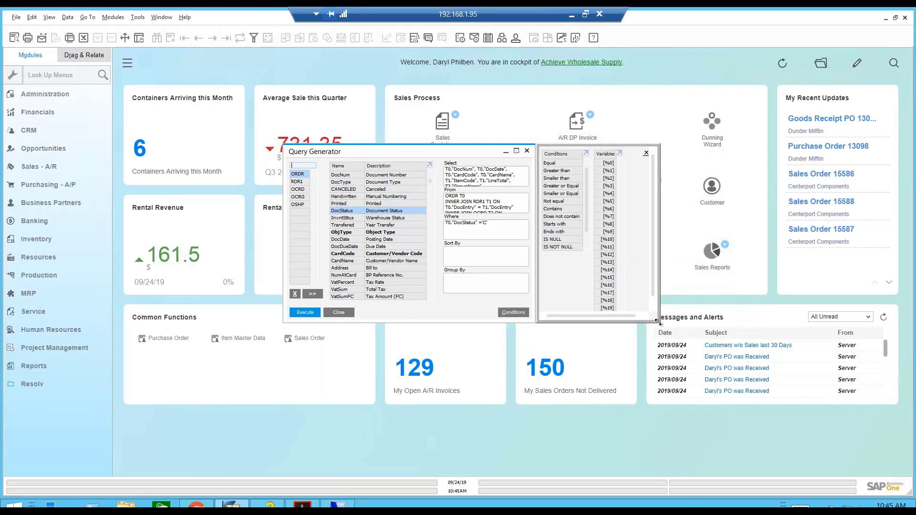
left_click_drag(658, 323, 735, 370)
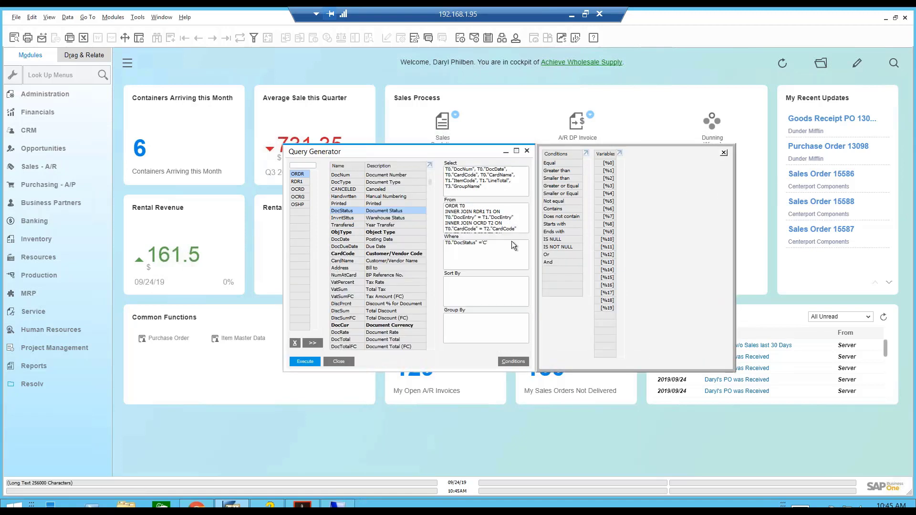
Extend the Where clause with AND T3."GroupName" = [%0], using OCRG's Group Name field and the first variable, and execute the query.
left_click(499, 241)
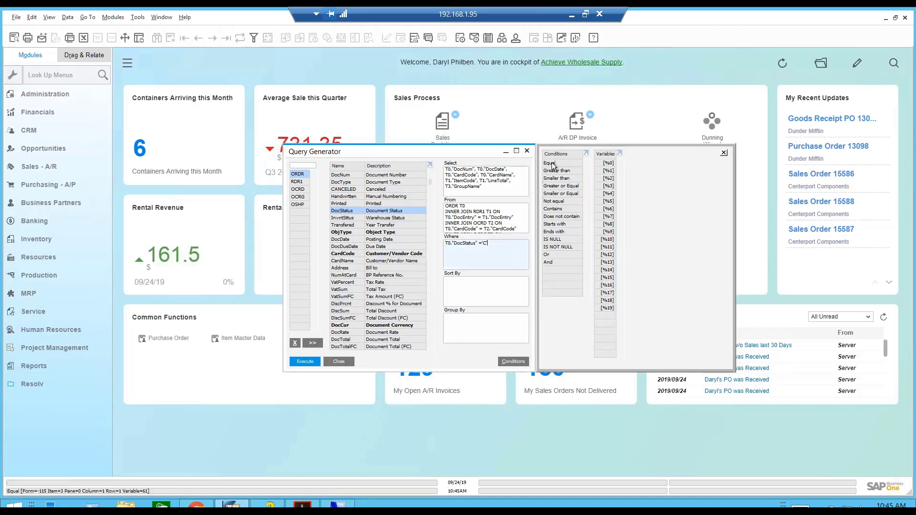
double_click(552, 260)
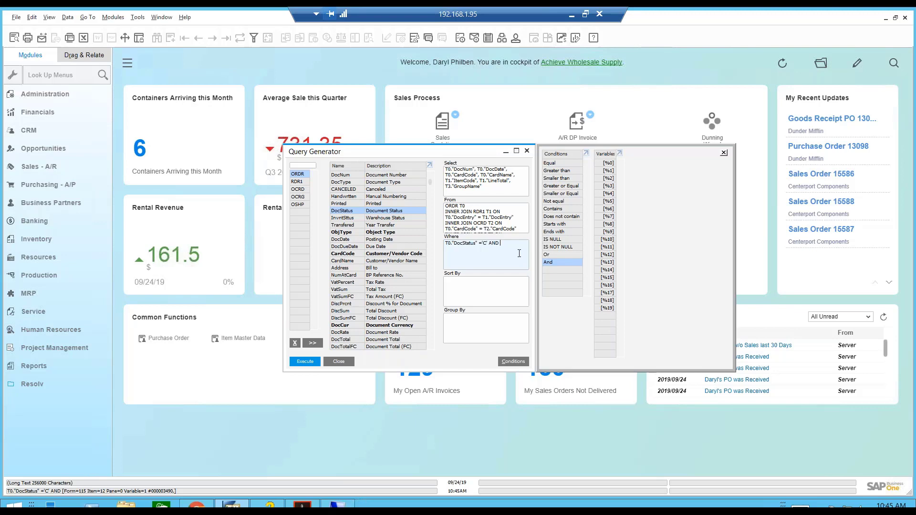
left_click(298, 197)
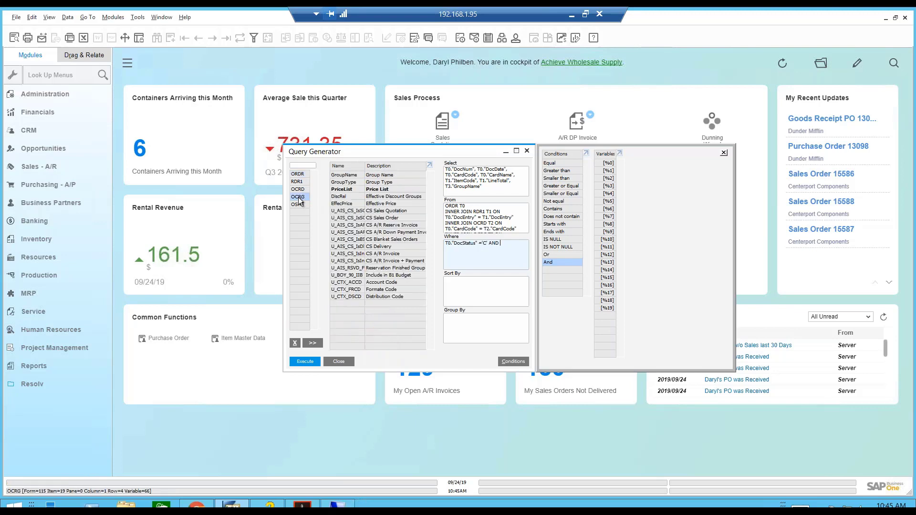
double_click(352, 178)
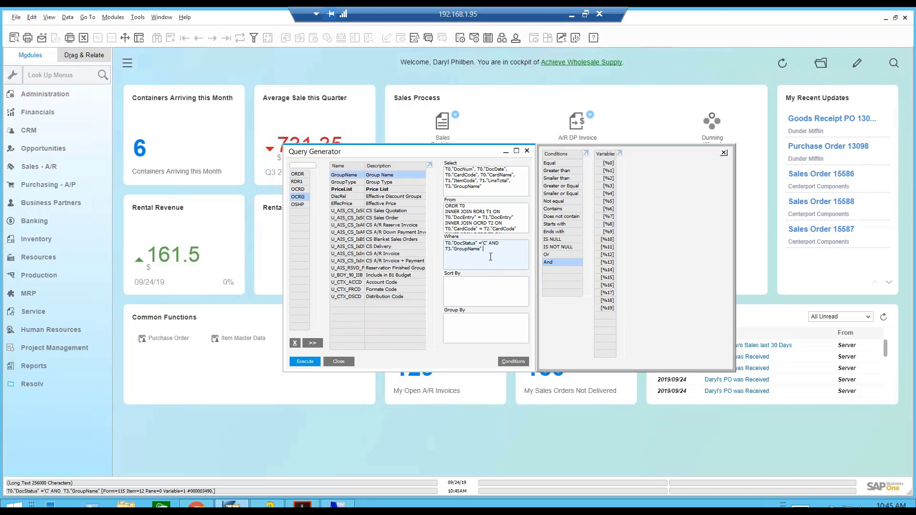
double_click(550, 165)
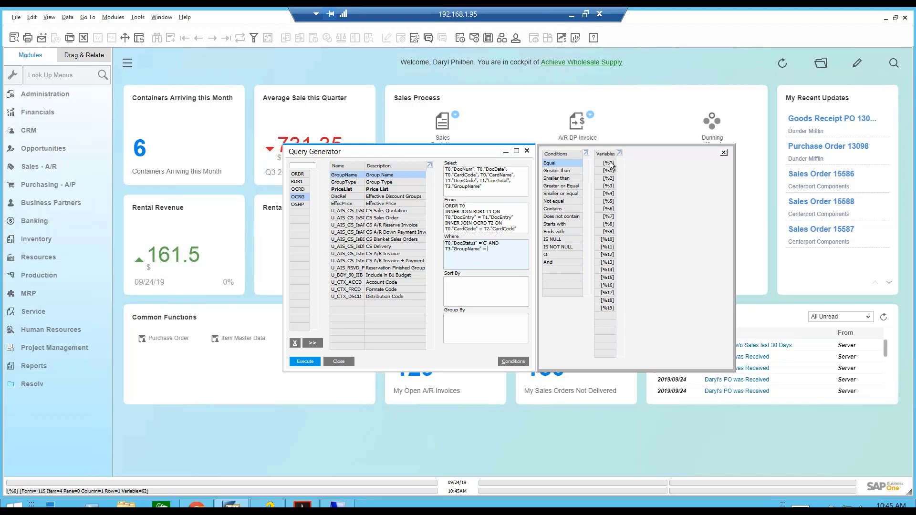
left_click_drag(608, 163, 496, 265)
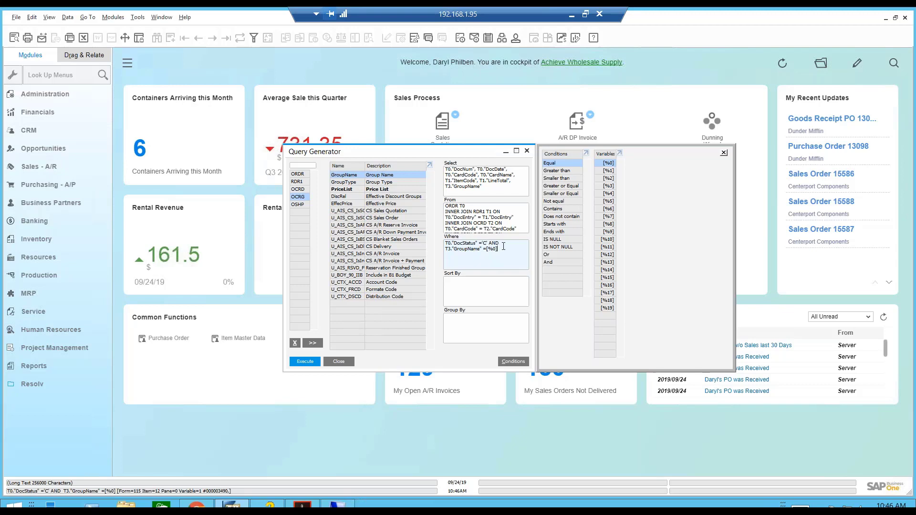
left_click(304, 361)
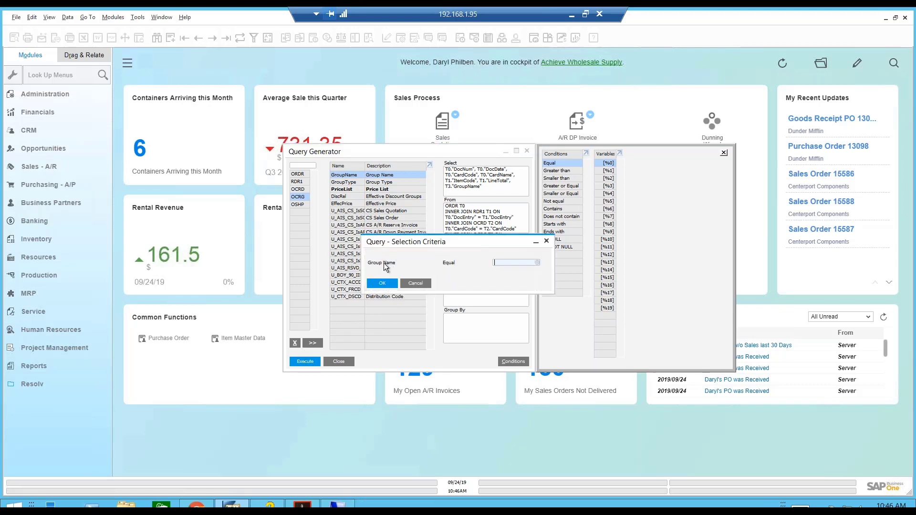
Choose the existing value Distributors for the Group Name criterion, run the query, review the rows and close the preview.
left_click(538, 263)
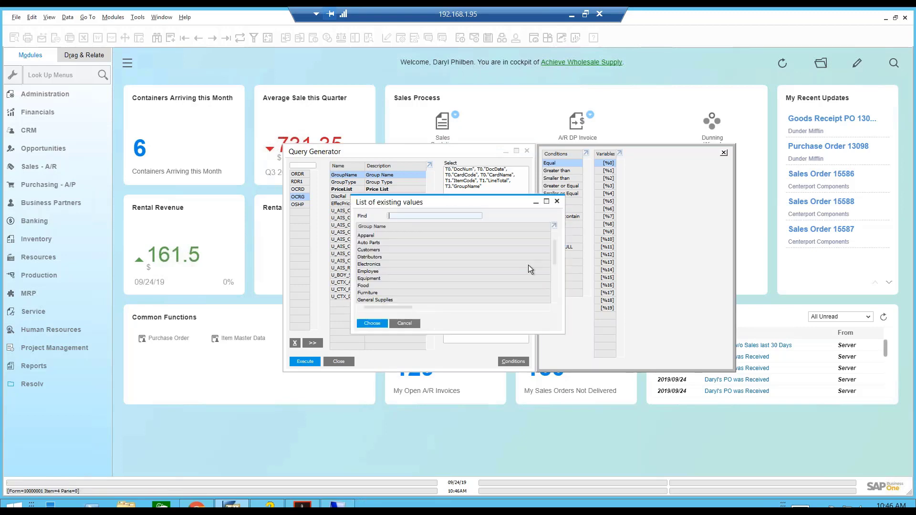
left_click(376, 258)
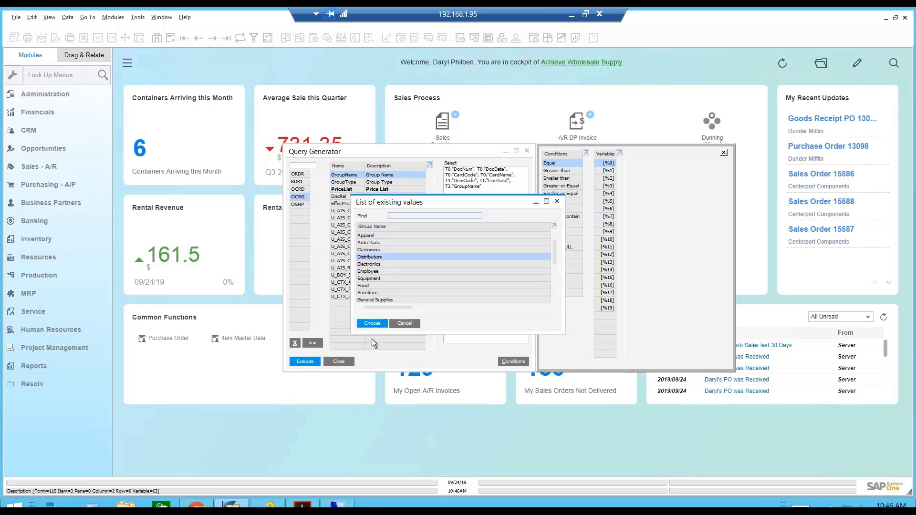
left_click(376, 323)
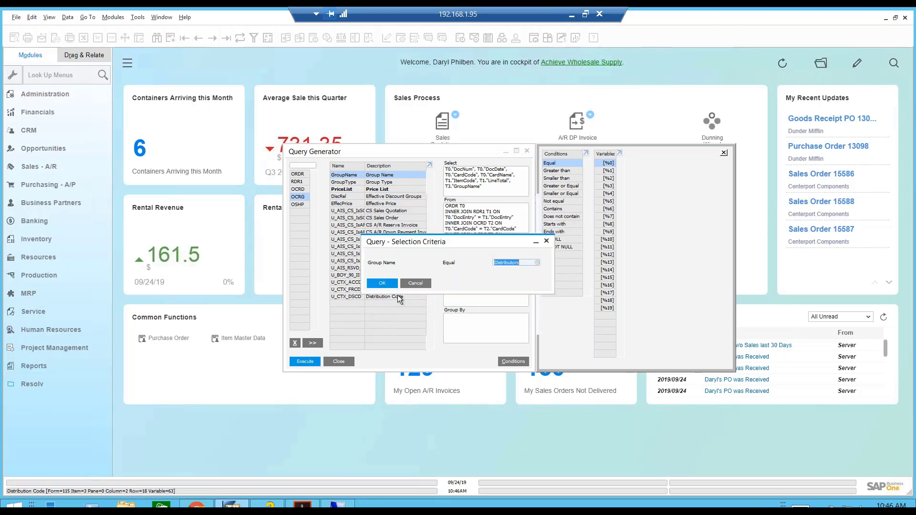
left_click(383, 285)
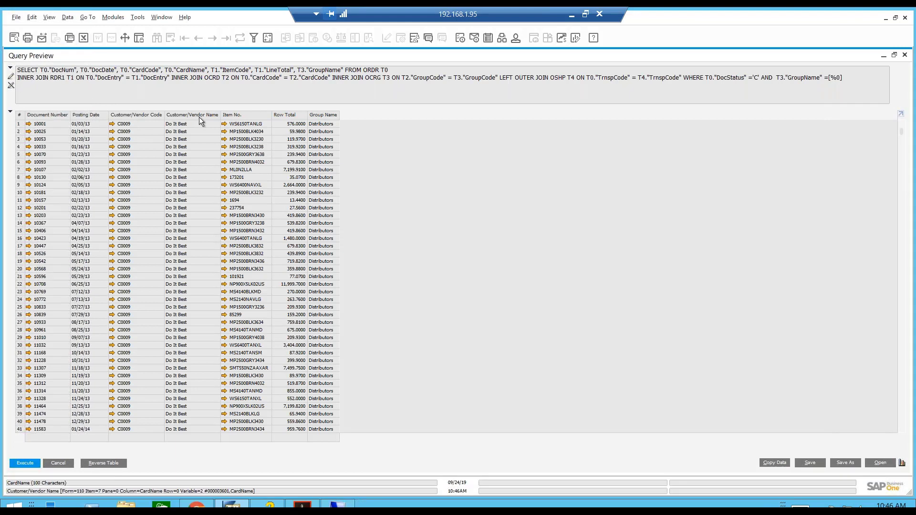
left_click(58, 463)
Fill the Sort By clause with RDR1's ItemCode field followed by ORDR's CardName field.
left_click(466, 291)
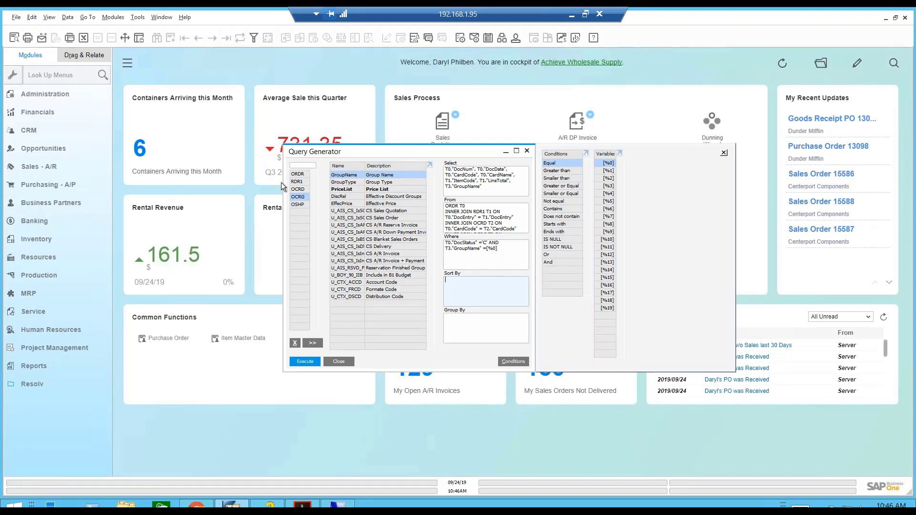
left_click(297, 182)
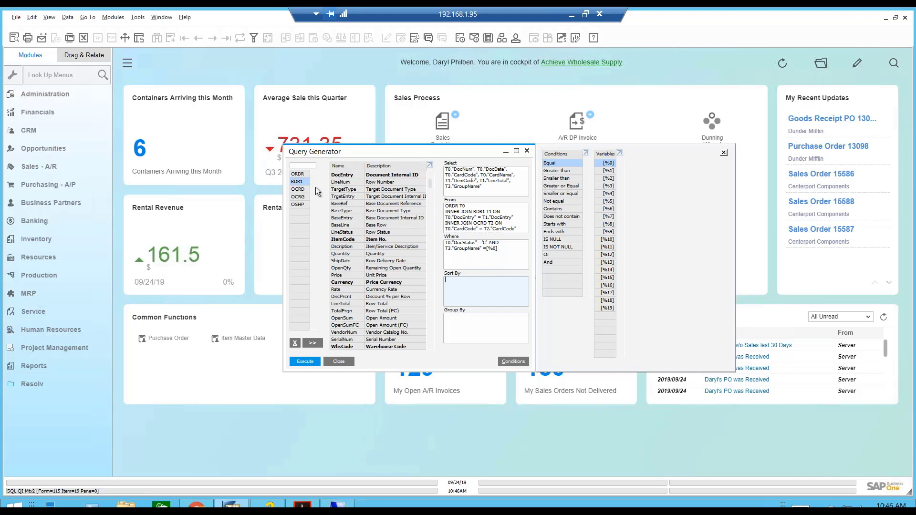
double_click(340, 240)
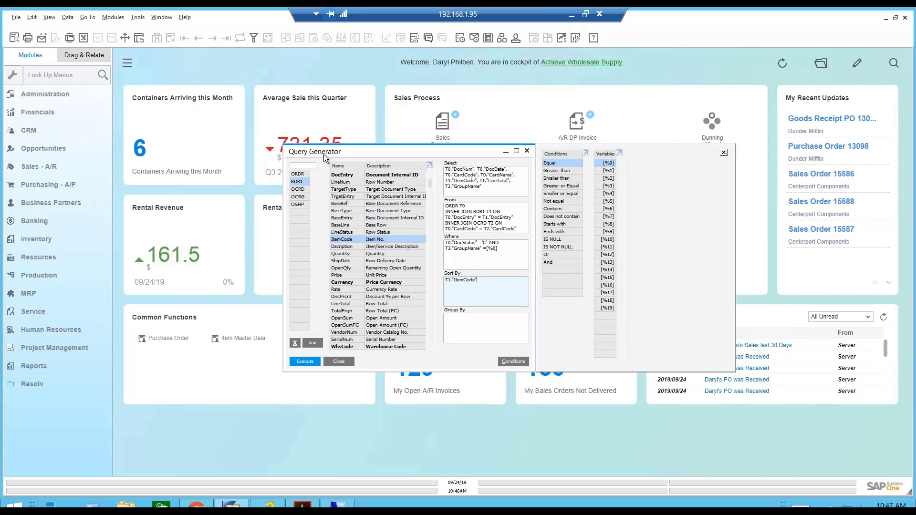
left_click(299, 174)
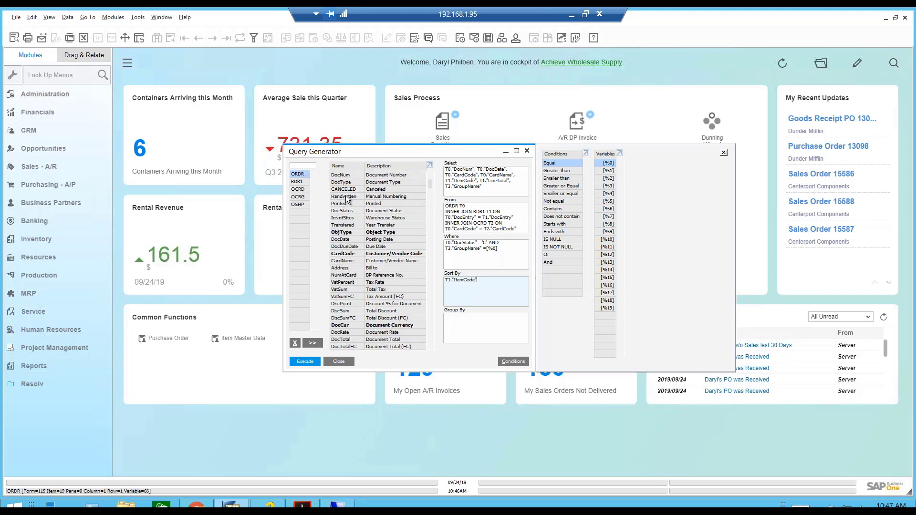
left_click(343, 266)
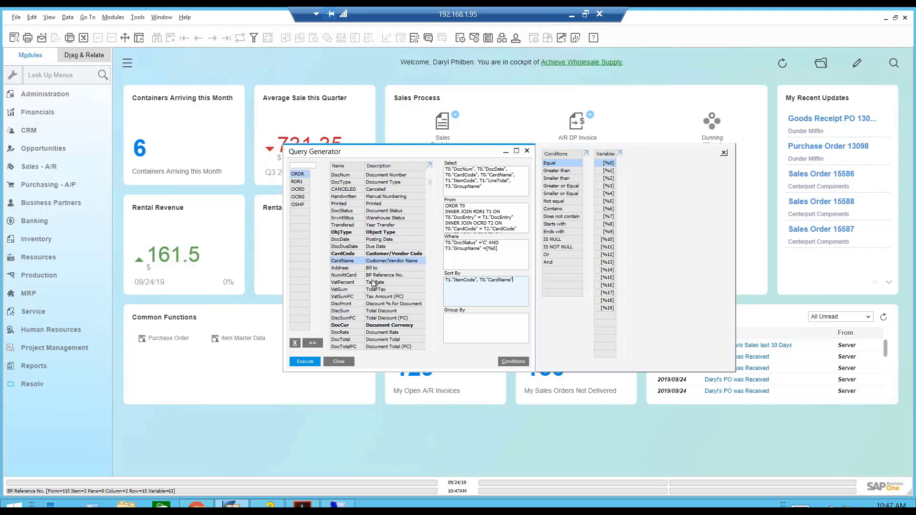
Execute the sorted query with Distributors as the Group Name, review the row order and close the preview.
left_click(316, 361)
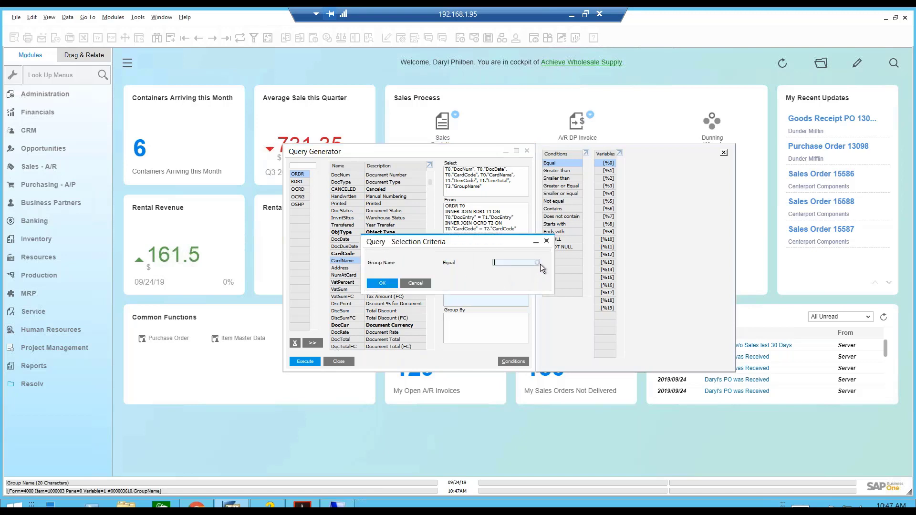
left_click(538, 262)
double_click(378, 259)
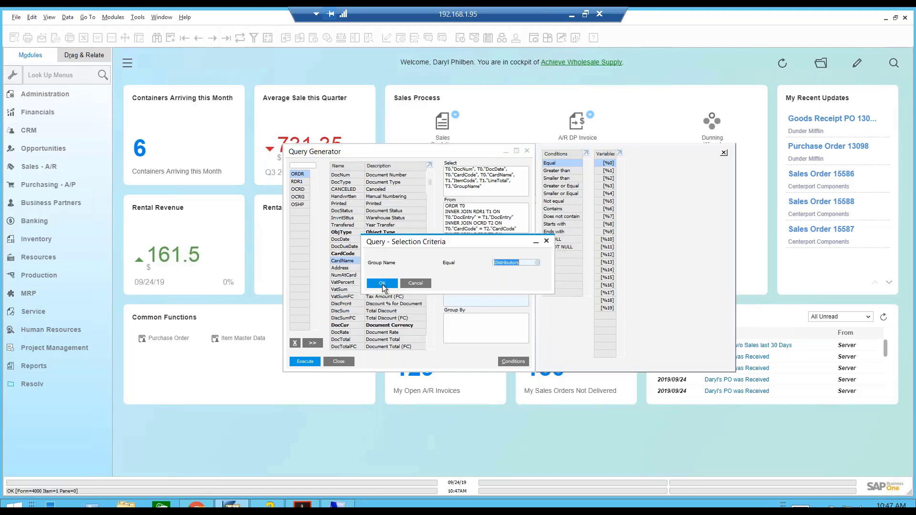
left_click(367, 283)
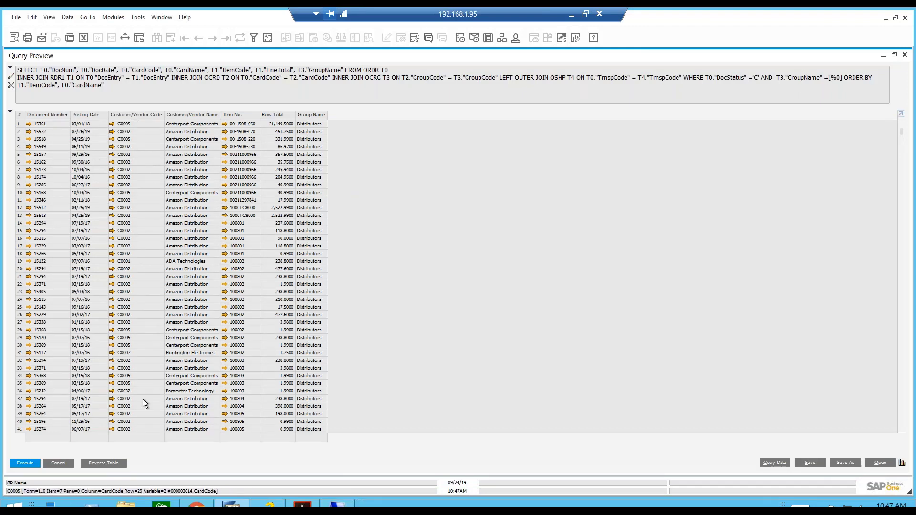
left_click(58, 463)
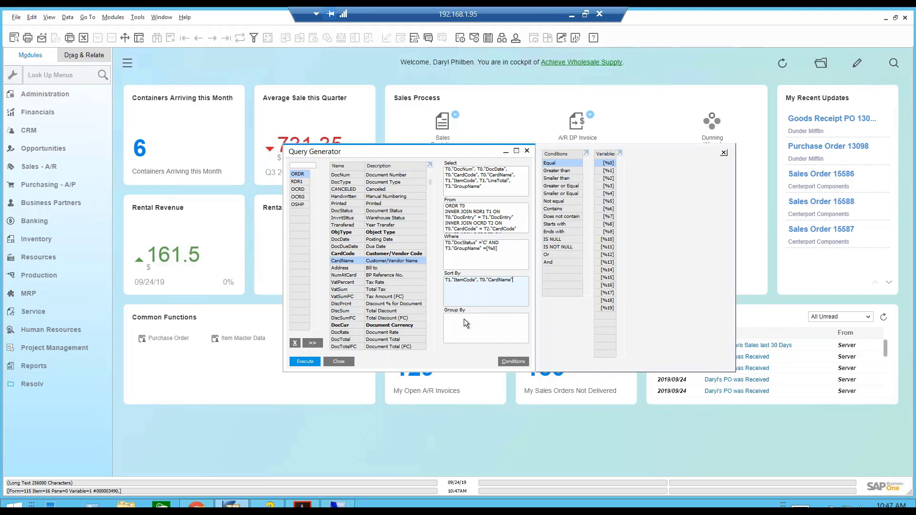
Copy the entire field list of the Select clause into the Group By clause.
left_click(495, 190)
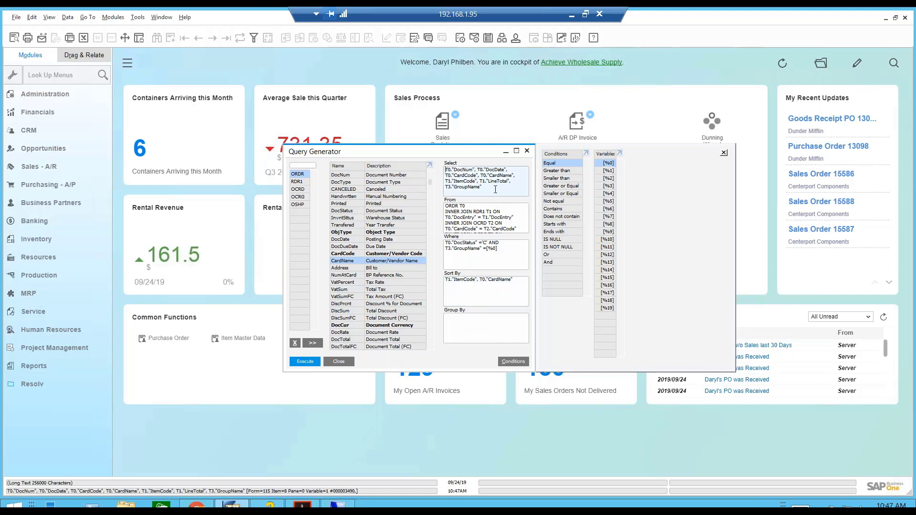
key("ctrl+a")
key("ctrl+c")
right_click(483, 186)
right_click(450, 318)
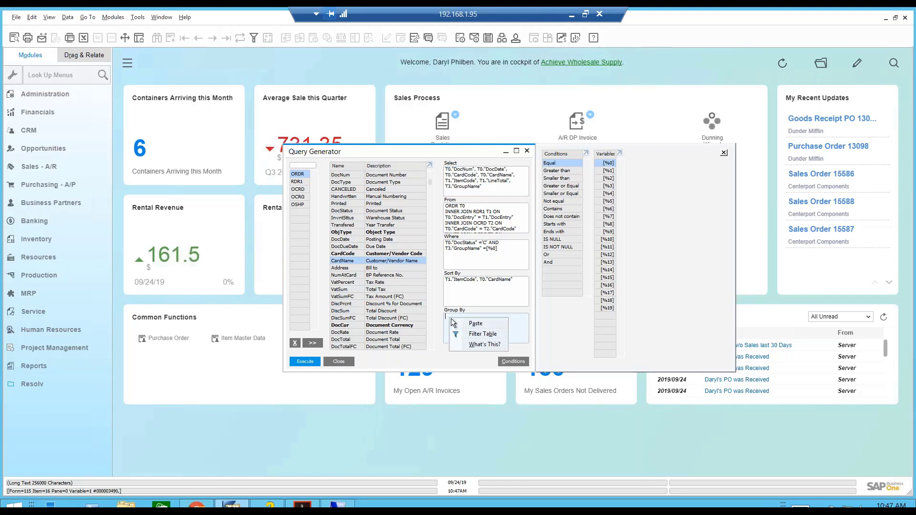
left_click(473, 323)
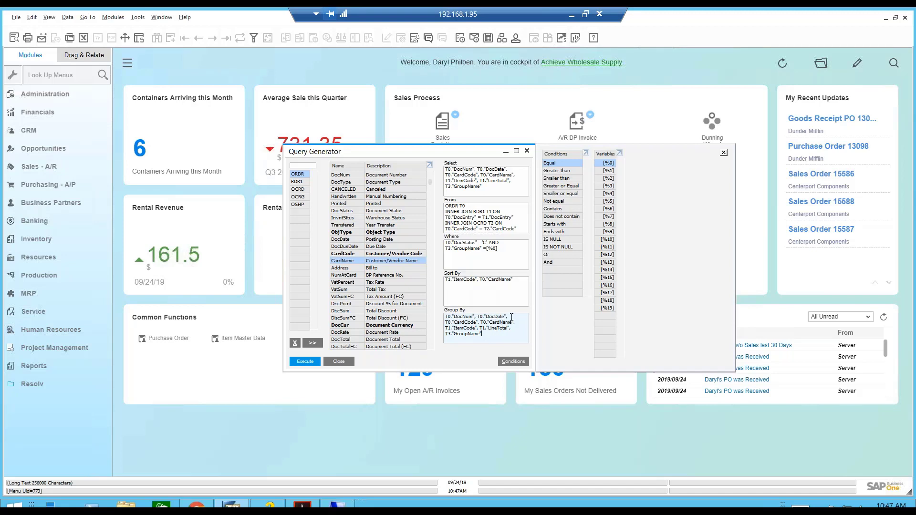
Remove T0."DocNum", T0."DocDate" and T1."LineTotal" from the Group By clause.
triple_click(497, 317)
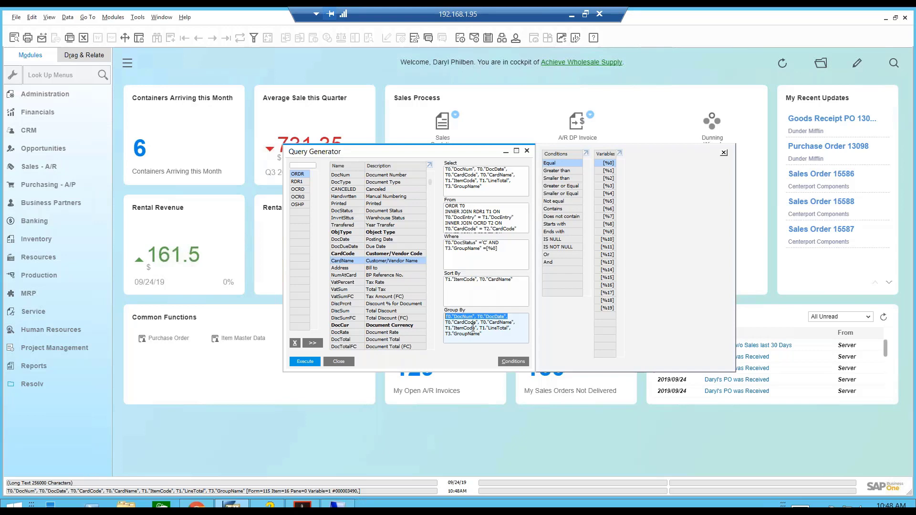
key("Delete")
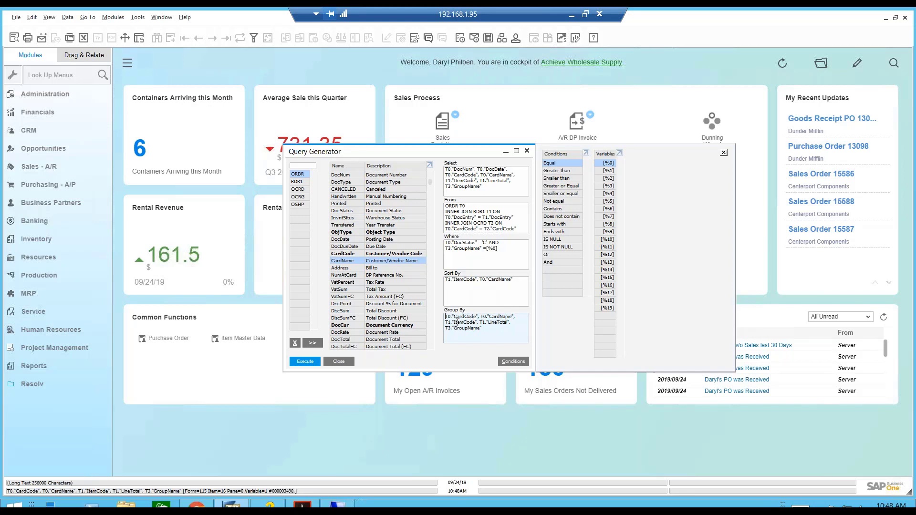
left_click_drag(515, 322, 480, 324)
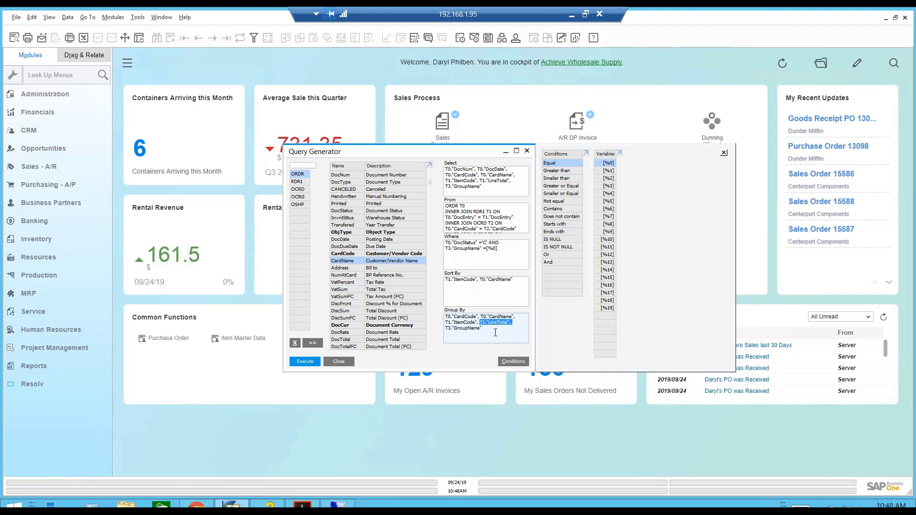
key("Delete")
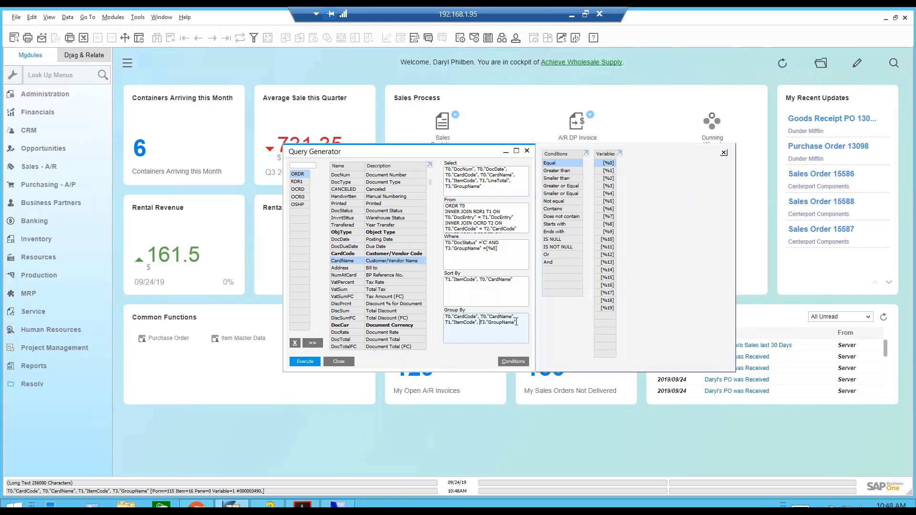
Open the Select clause in the larger Details editor and change its first field to MAX(T0."DocNum") AS "Last Order Number".
left_click(446, 170)
key("shift+F2")
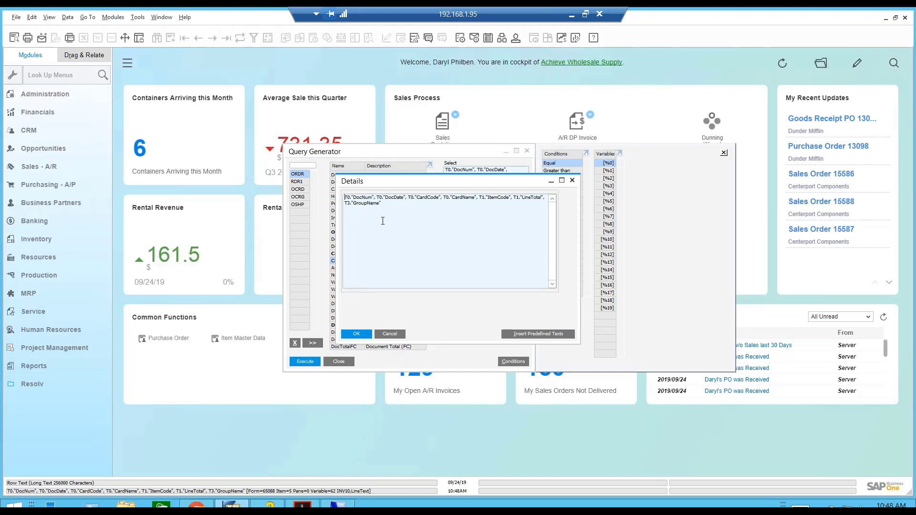
type("MAX")
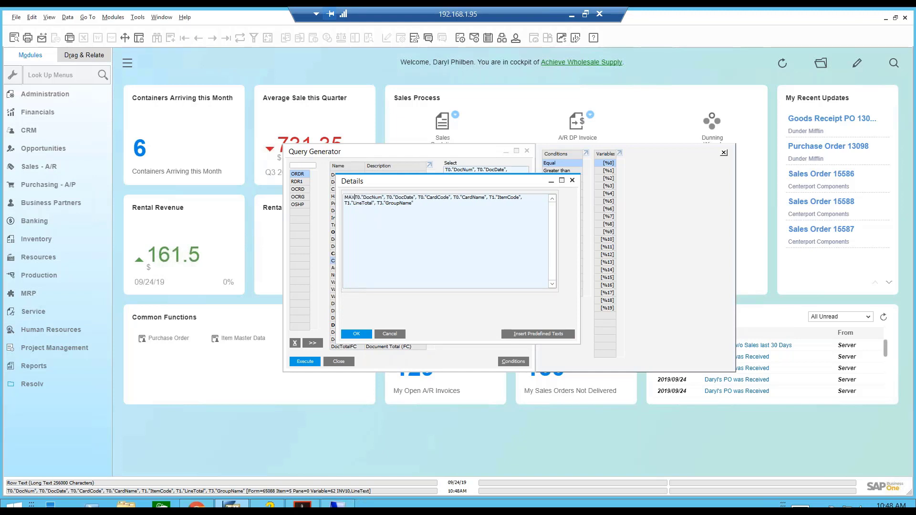
type("(")
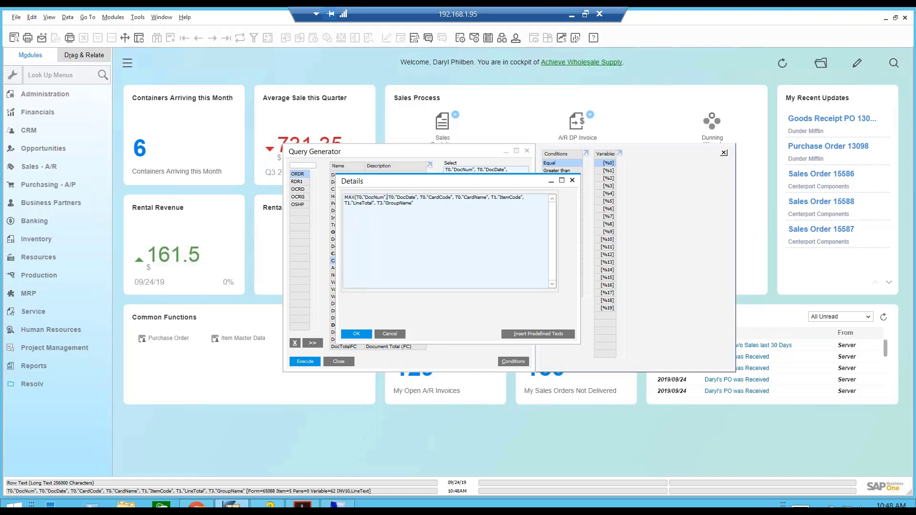
type(")")
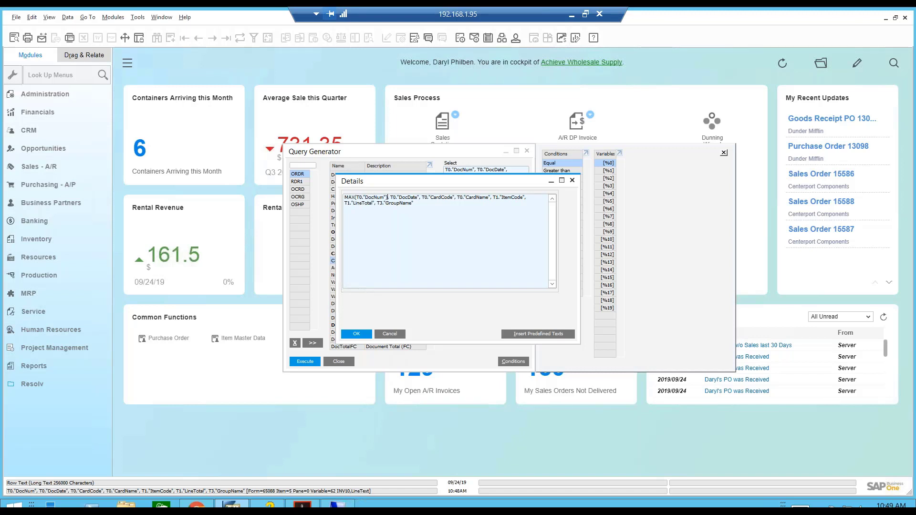
type(" AS")
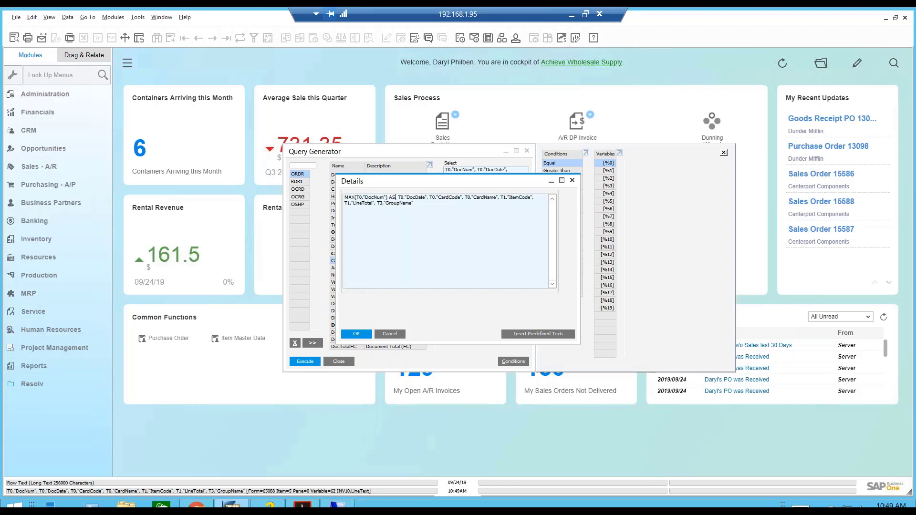
type(" \"\"")
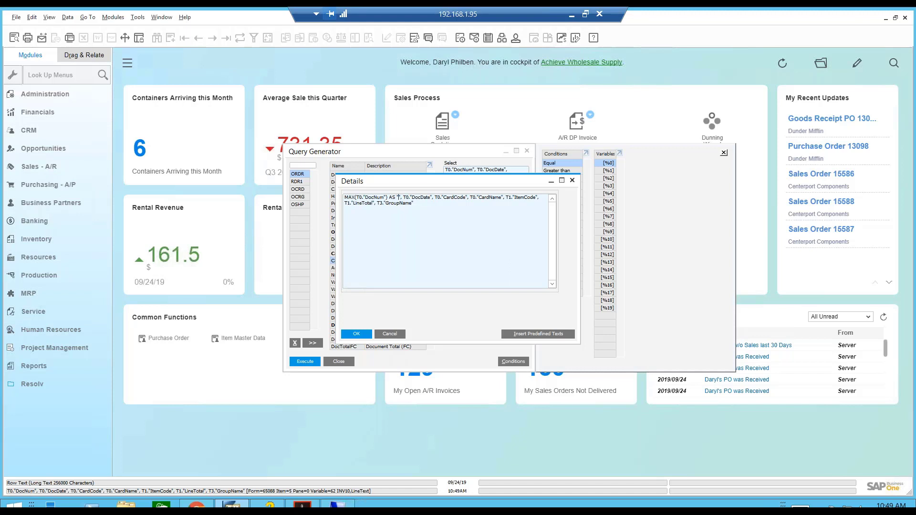
type("Last Order")
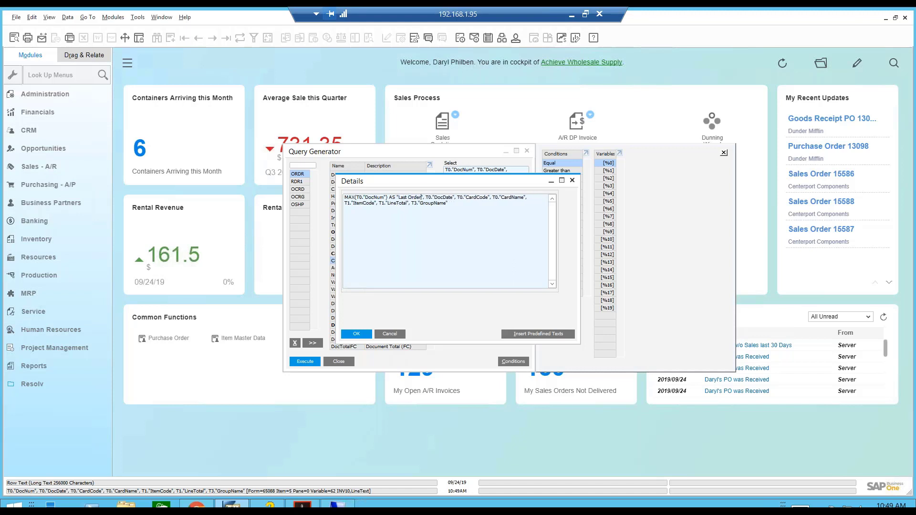
type(" Number")
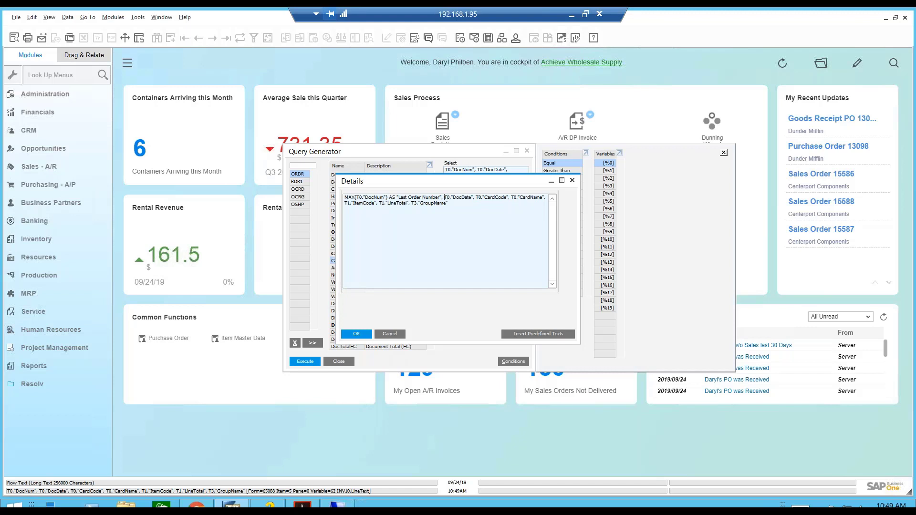
Change the document date field in the Select clause to MAX(T0."DocDate") "Last Order Date".
type("MAX")
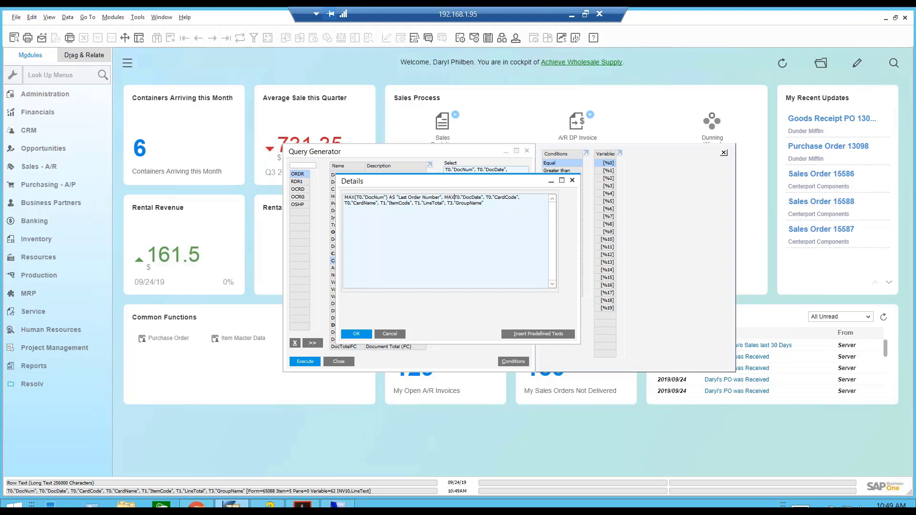
type("(")
type(")")
type("\"")
type("Last Order")
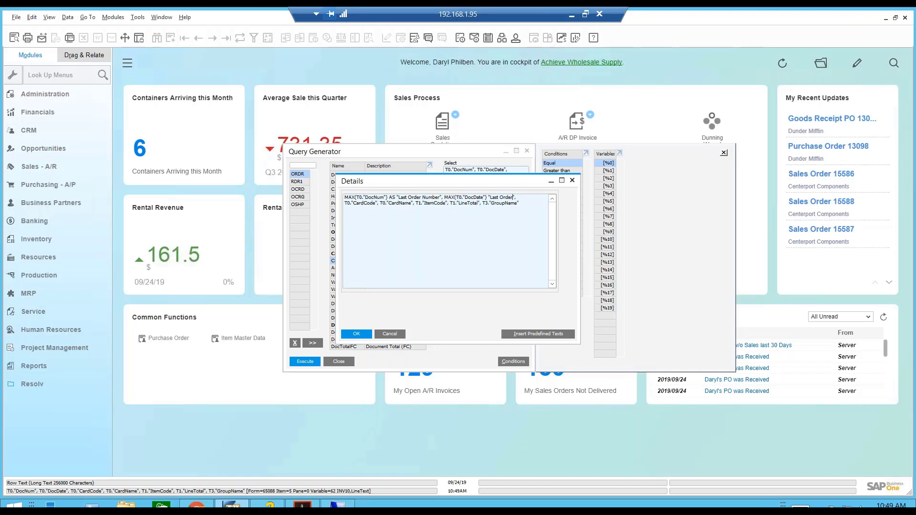
type(" Date")
Change the line total field to SUM(T1."LineTotal") "Total Sales" and accept the edited Select clause.
type("SUM(")
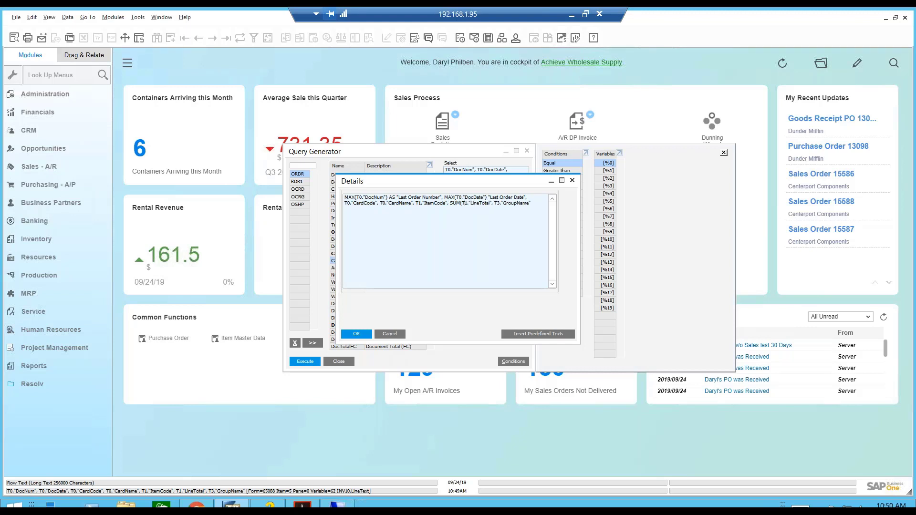
left_click(491, 203)
type(") \"\"Total Sales")
left_click(360, 334)
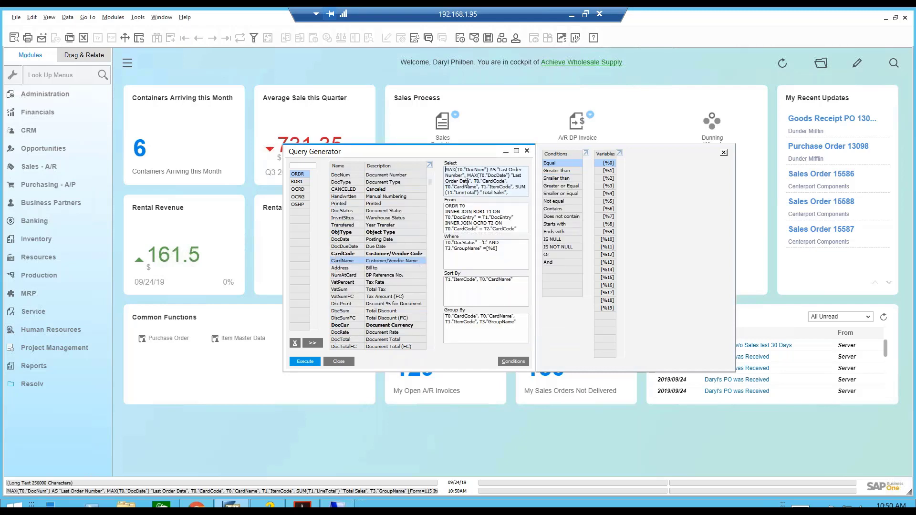
Execute the grouped query with Distributors as the Group Name criterion.
left_click(303, 361)
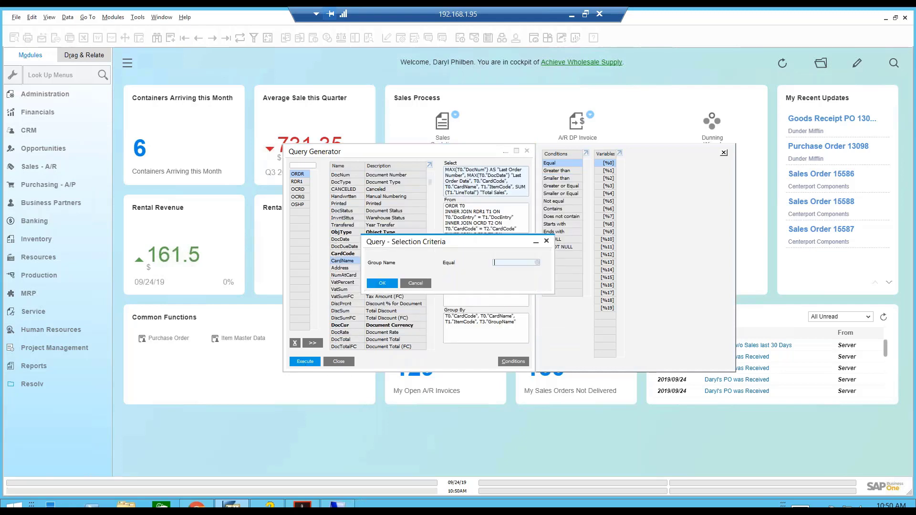
left_click(539, 262)
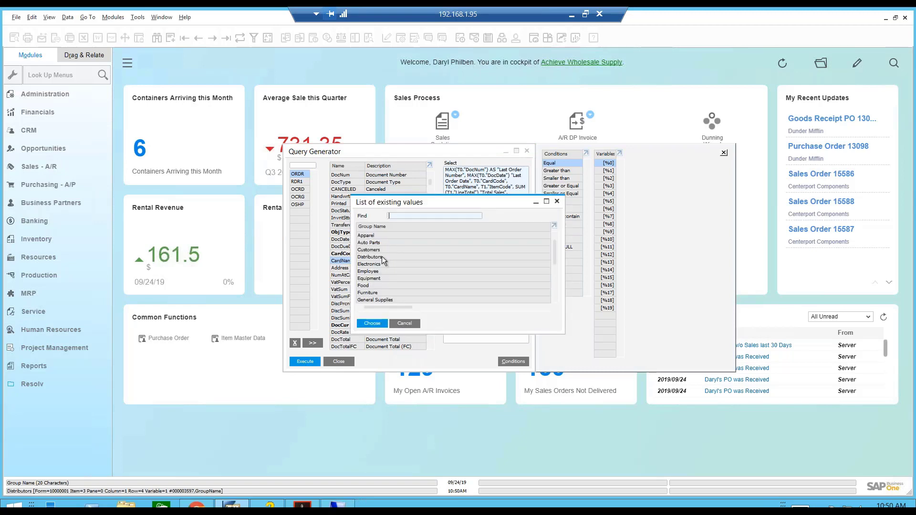
double_click(382, 256)
left_click(393, 282)
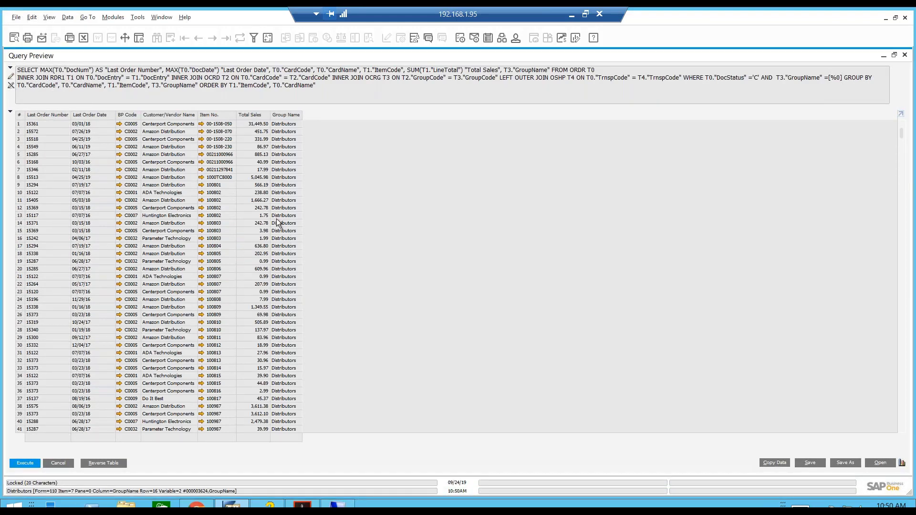
Total the Total Sales column in the query results and return to the query definition.
double_click(258, 119, "ctrl")
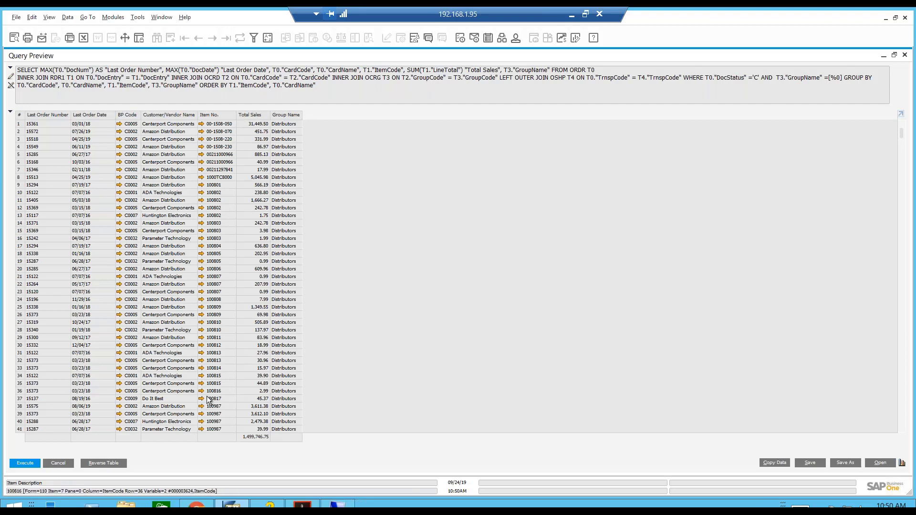
left_click(58, 462)
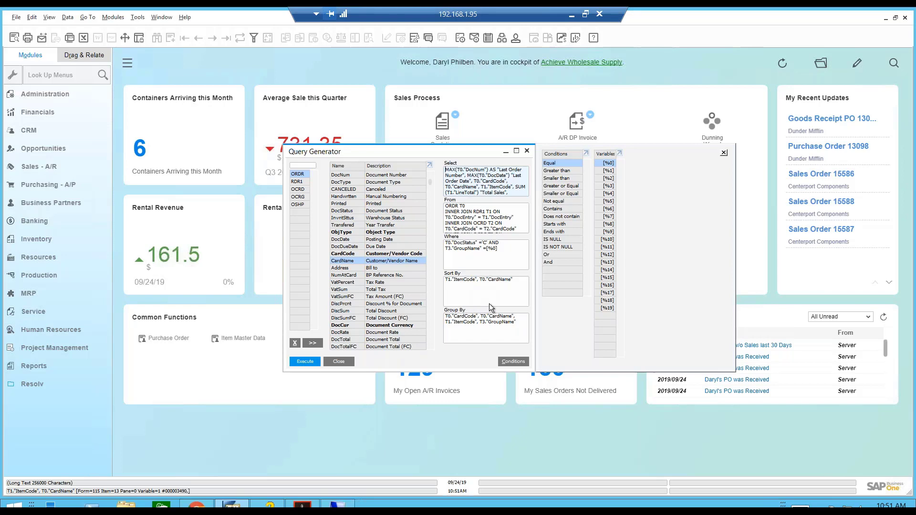
Open the Select clause in the Details editor and append a copy of SUM(T1."LineTotal") "Total Sales" after the group name field.
left_click(520, 193)
type("T3.\"GroupName\"")
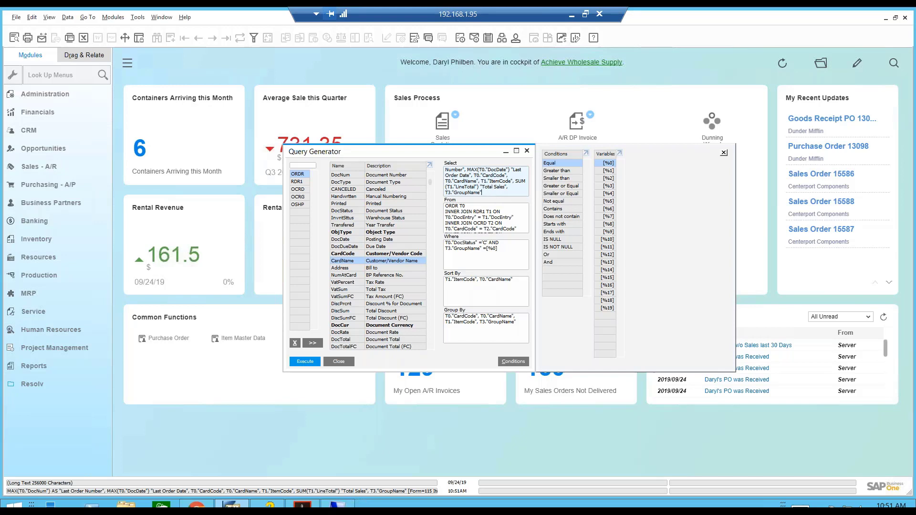
double_click(502, 184)
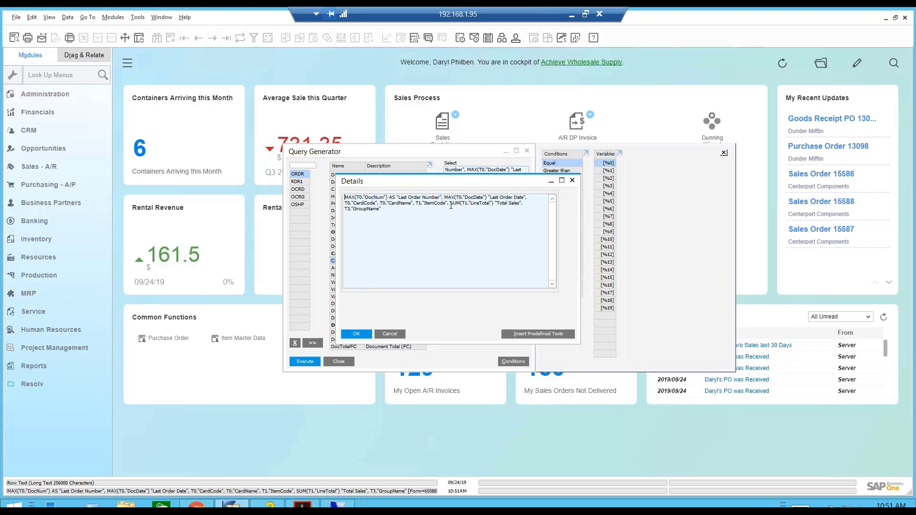
left_click_drag(450, 203, 522, 203)
key("ctrl+c")
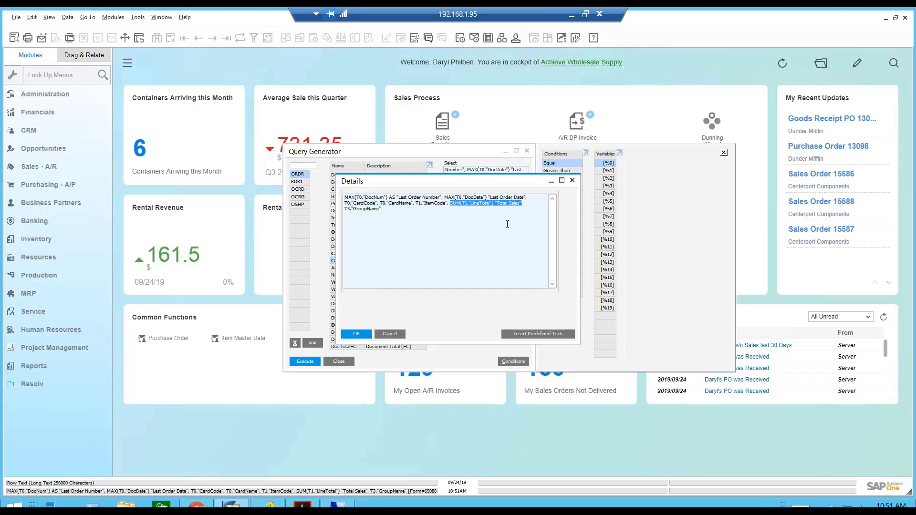
left_click(410, 224)
key("ctrl+v")
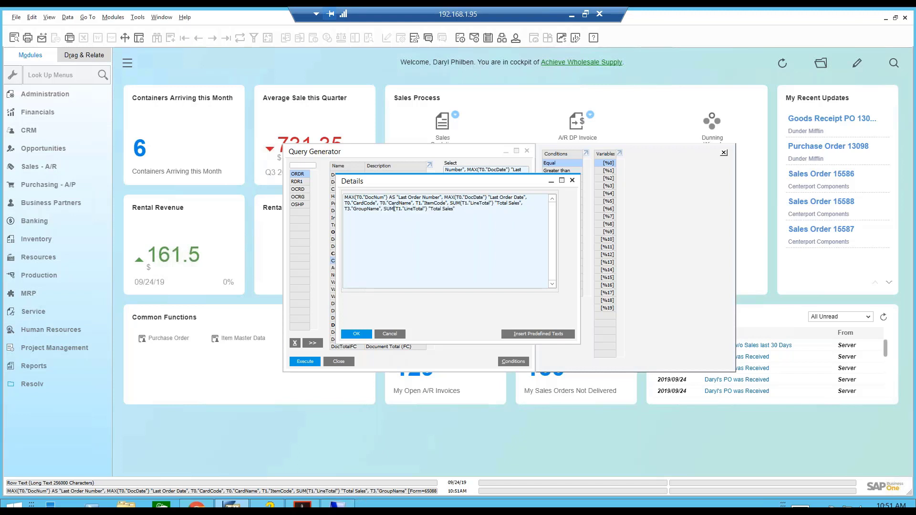
Change the appended copy to Count(T1."LineTotal") "TImes Sold" and follow it with a comma.
left_click_drag(387, 208, 394, 208)
type("Count")
left_click_drag(435, 209, 455, 208)
type("Imes So")
key("BackSpace")
type("old\"")
type(",")
Append copies of the SUM(T1."LineTotal") and Count(T1."LineTotal") fields to the Select clause, separated by a division sign.
left_click_drag(448, 203, 524, 205)
key("ctrl+c")
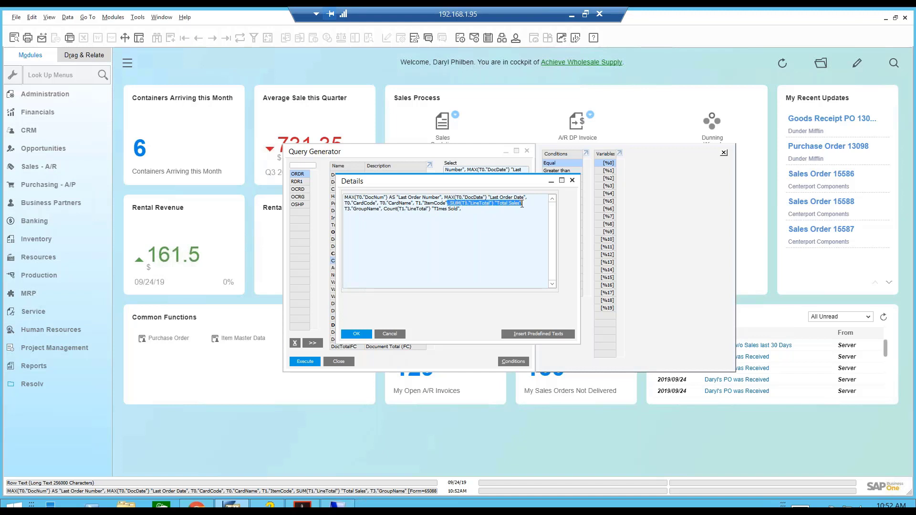
left_click(477, 213)
key("ctrl+v")
key("BackSpace")
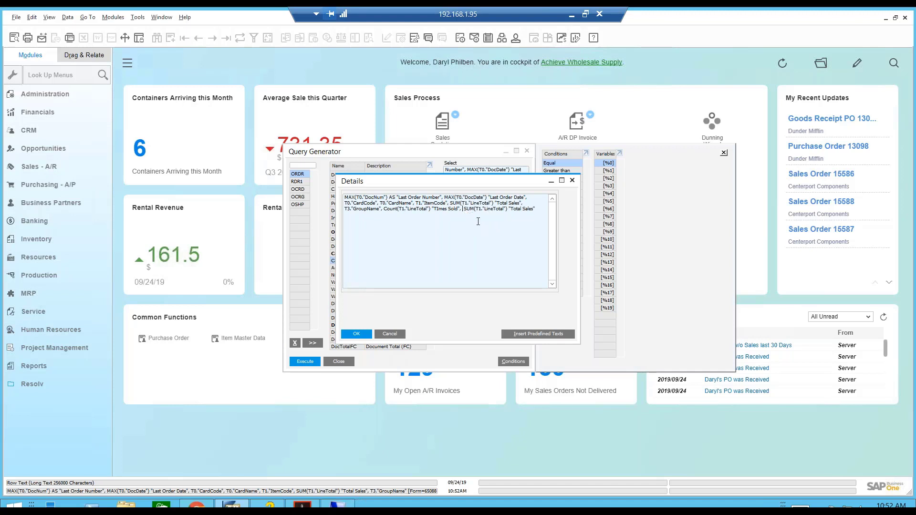
left_click_drag(384, 208, 460, 210)
key("ctrl+c")
left_click(539, 211)
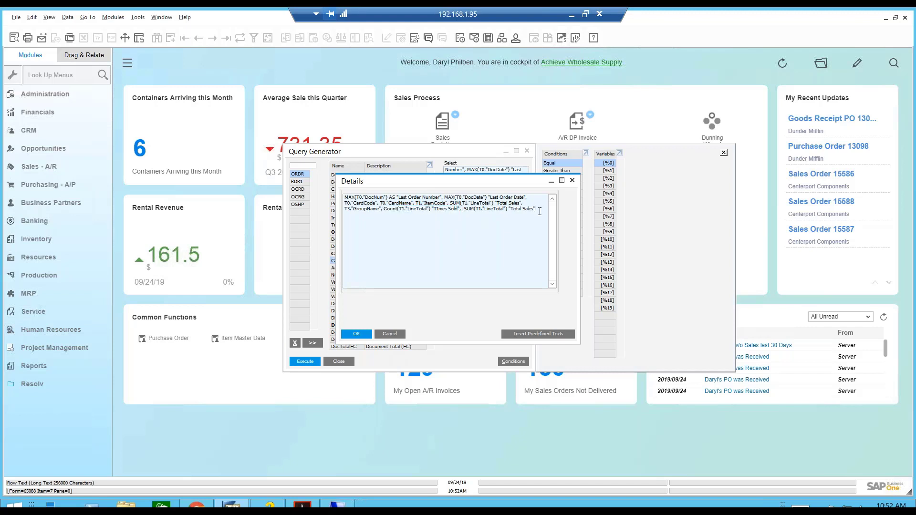
type("/")
key("ctrl+v")
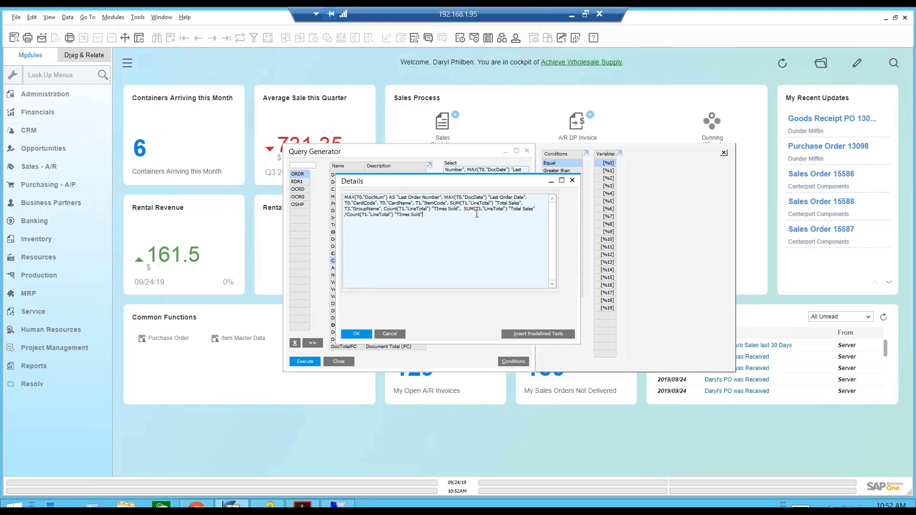
Parenthesize the division and strip its inner aliases, giving (SUM(T1."LineTotal") / Count(T1."LineTotal")) AS "Avg. Sale".
left_click(465, 209)
type("(")
left_click(424, 218)
key("BackSpace")
key("BackSpace")
key("BackSpace")
key("BackSpace")
key("BackSpace")
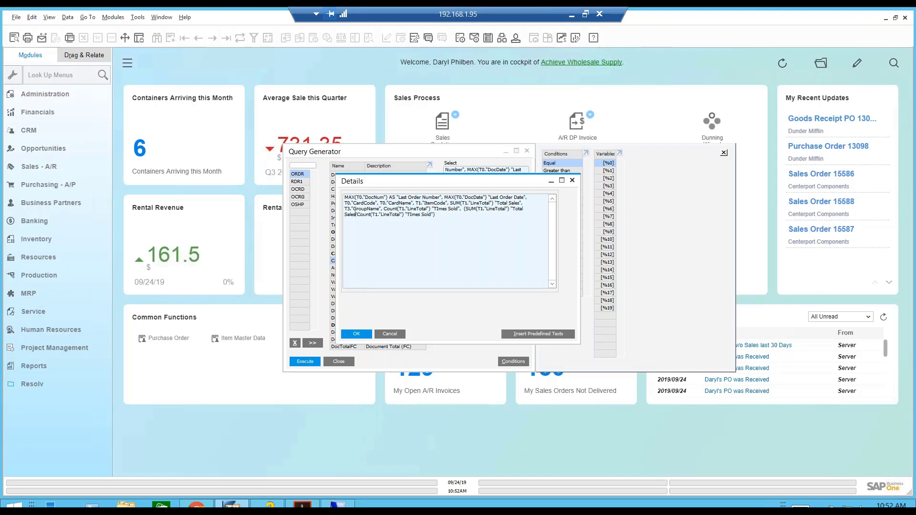
key("BackSpace")
key("BackSpace")
key("BackSpace")
key("BackSpace")
key("BackSpace")
key("BackSpace")
key("BackSpace")
key("BackSpace")
key("BackSpace")
type("/")
key("BackSpace")
key("BackSpace")
key("BackSpace")
key("BackSpace")
key("BackSpace")
key("BackSpace")
key("BackSpace")
key("BackSpace")
key("BackSpace")
key("BackSpace")
key("BackSpace")
key("BackSpace")
key("BackSpace")
type("AS \"Avg. Sale")
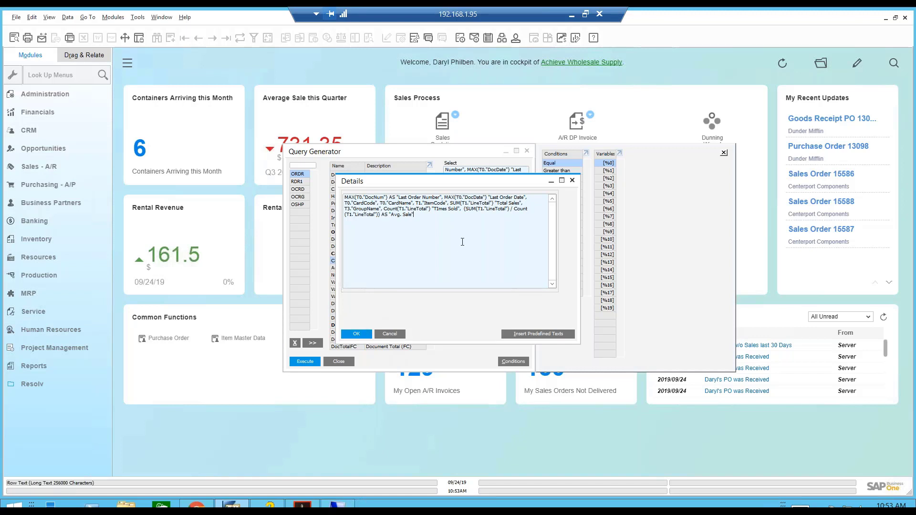
Copy the average sale expression, accept the Select clause, and add the expression without its alias to the end of Sort By.
left_click(466, 210)
left_click(468, 214, "shift")
key("ctrl+c")
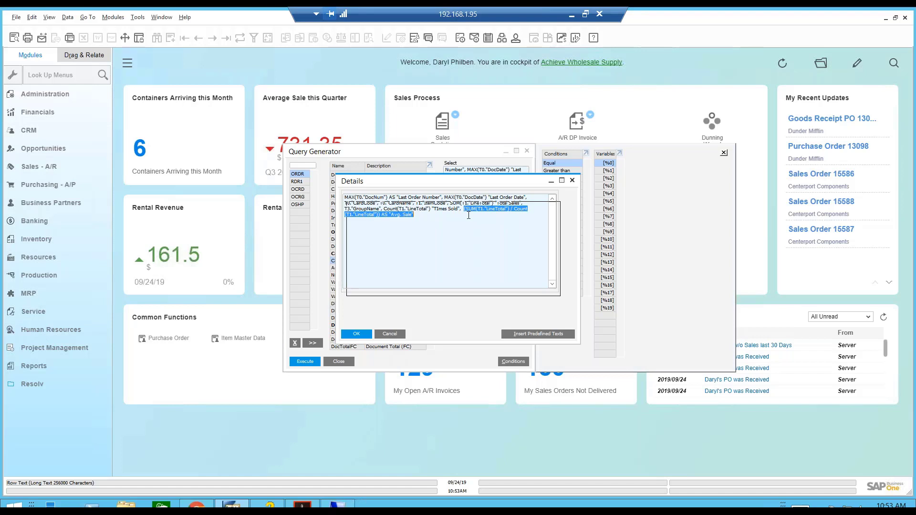
left_click_drag(468, 215, 461, 222)
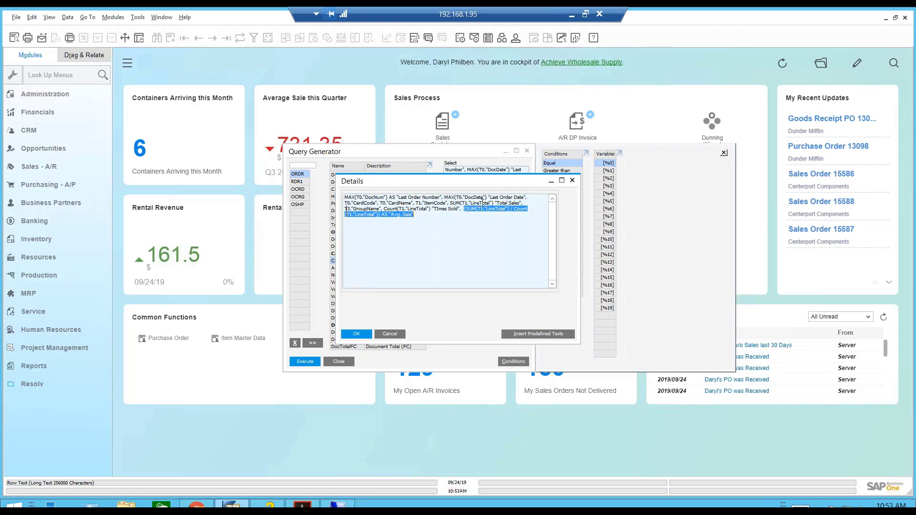
key("Escape")
left_click(515, 281)
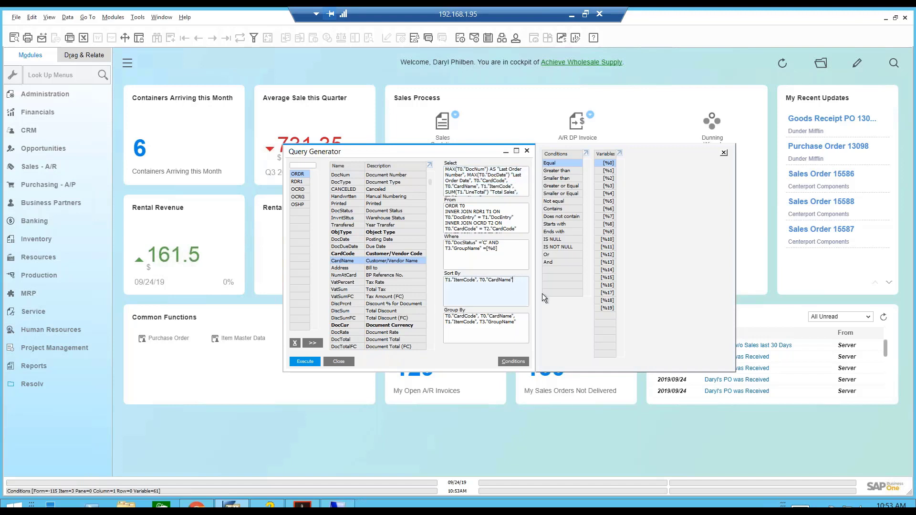
key("ctrl+v")
left_click(517, 277)
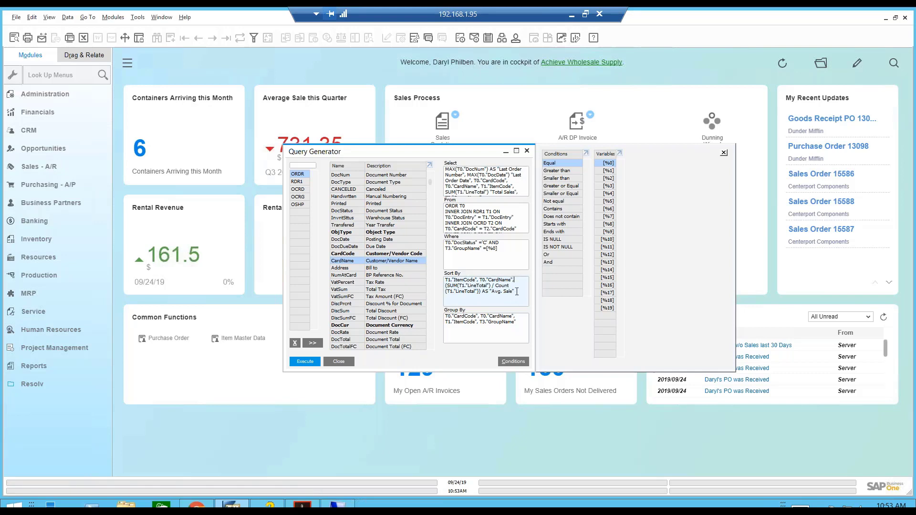
left_click_drag(515, 292, 481, 293)
key("Delete")
Execute the query with count and average fields for the Distributors group, then return to the query definition.
left_click(307, 362)
left_click(538, 263)
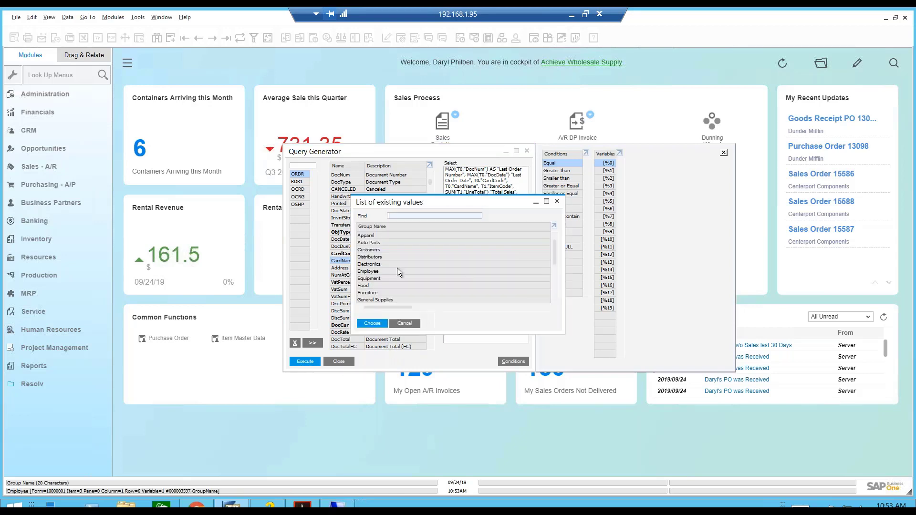
double_click(375, 257)
left_click(388, 284)
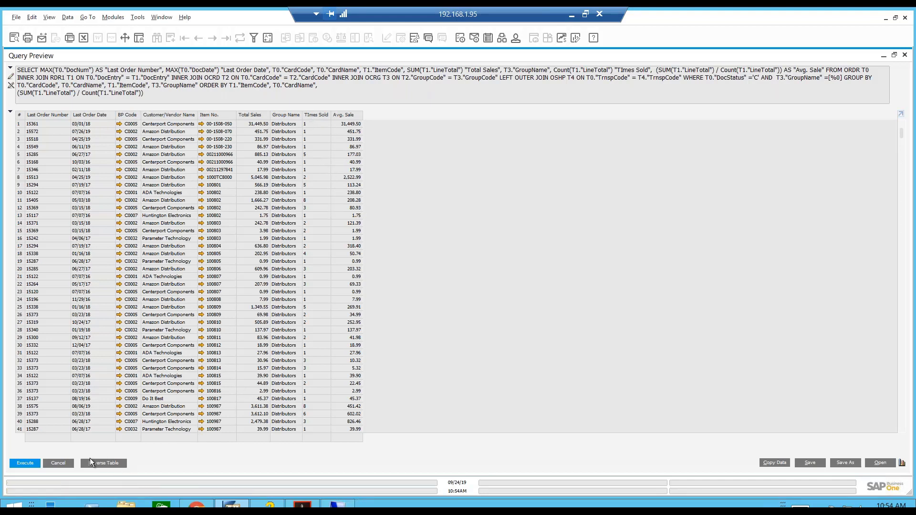
left_click(58, 463)
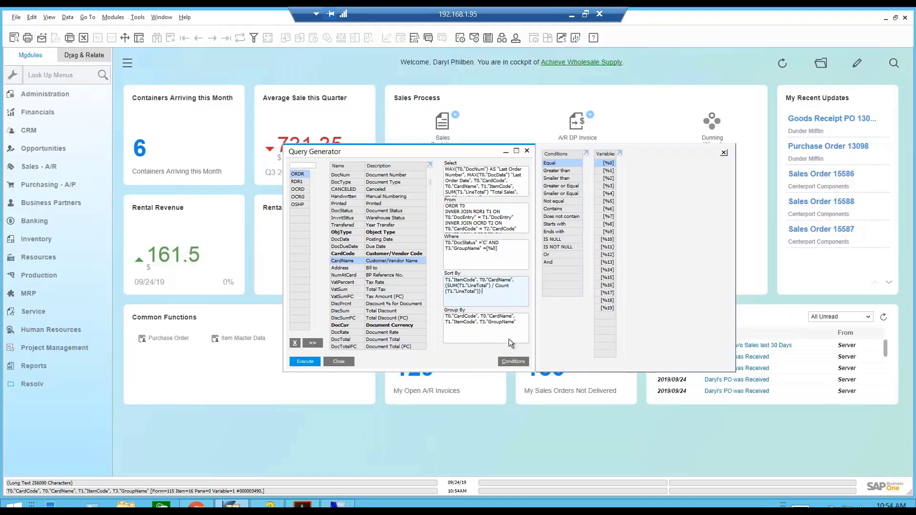
Move the average sale expression to the front of Sort By, ahead of T1."ItemCode" and T0."CardName".
left_click(520, 322)
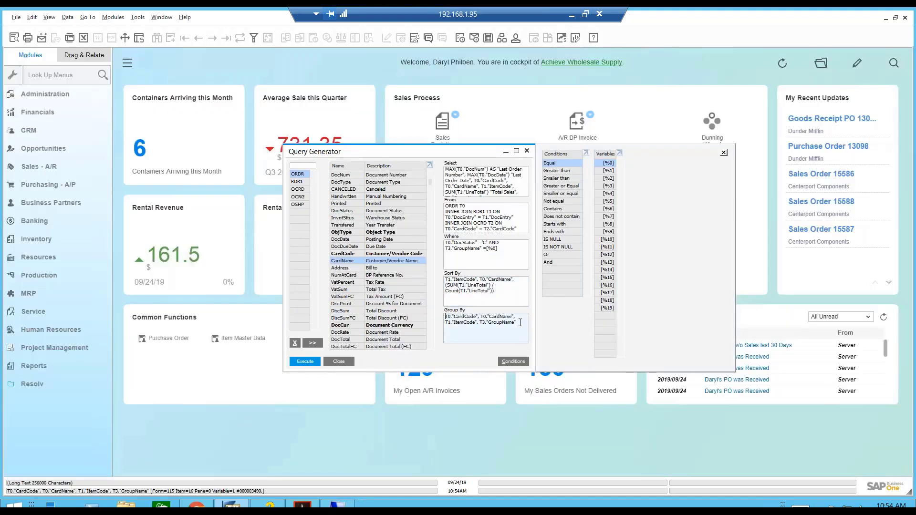
left_click(503, 292)
left_click_drag(481, 291, 434, 287)
key("ctrl+c")
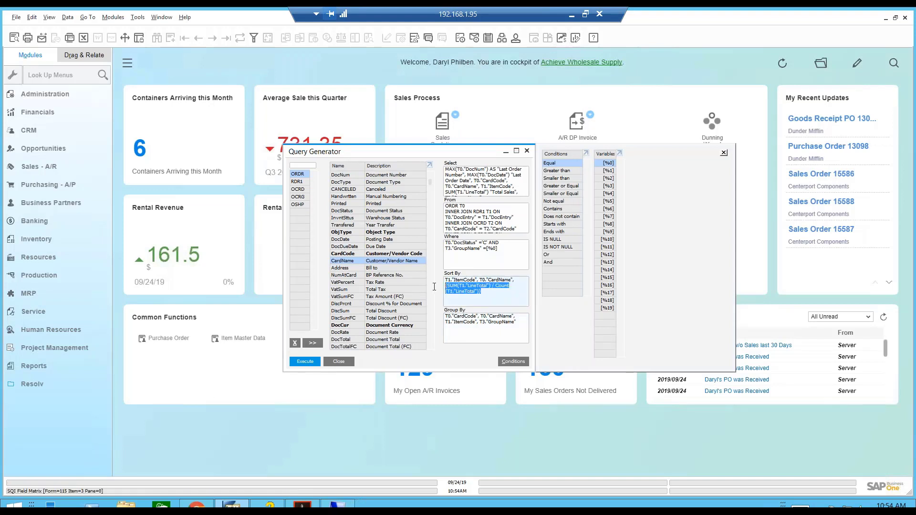
key("Delete")
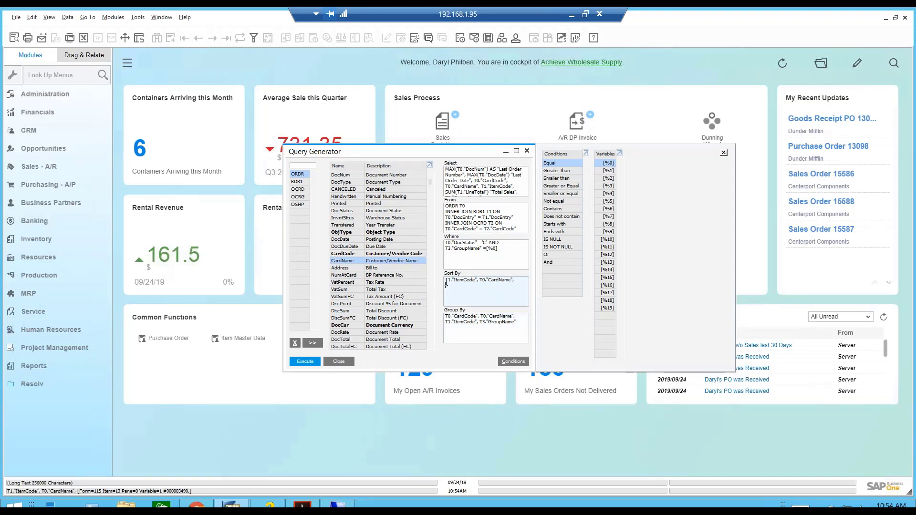
key("ctrl+v")
type(",")
left_click(486, 293)
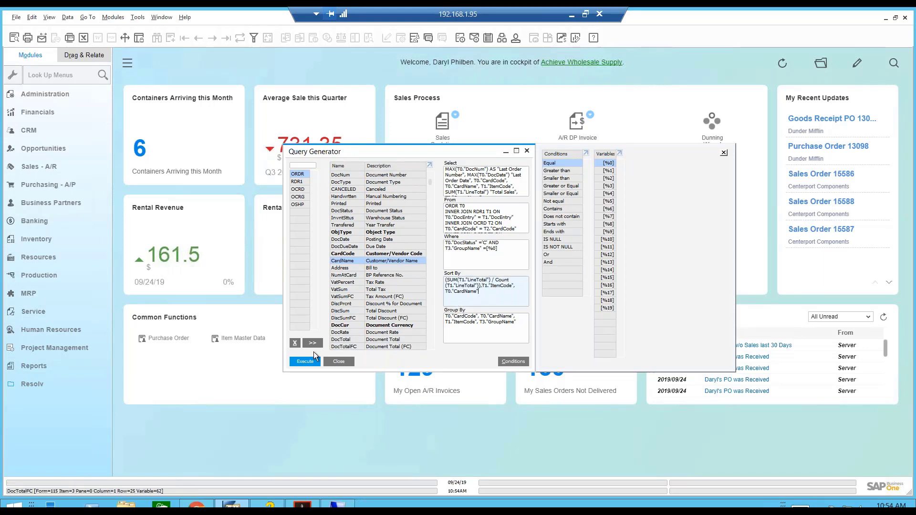
Execute the query sorted by average sale for the Distributors group, then return to the query definition.
left_click(310, 365)
left_click(536, 261)
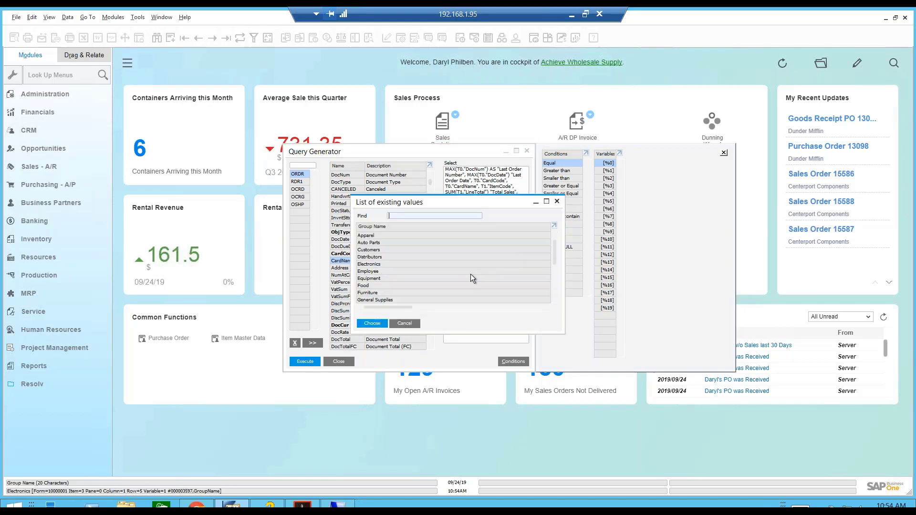
double_click(381, 261)
left_click(388, 282)
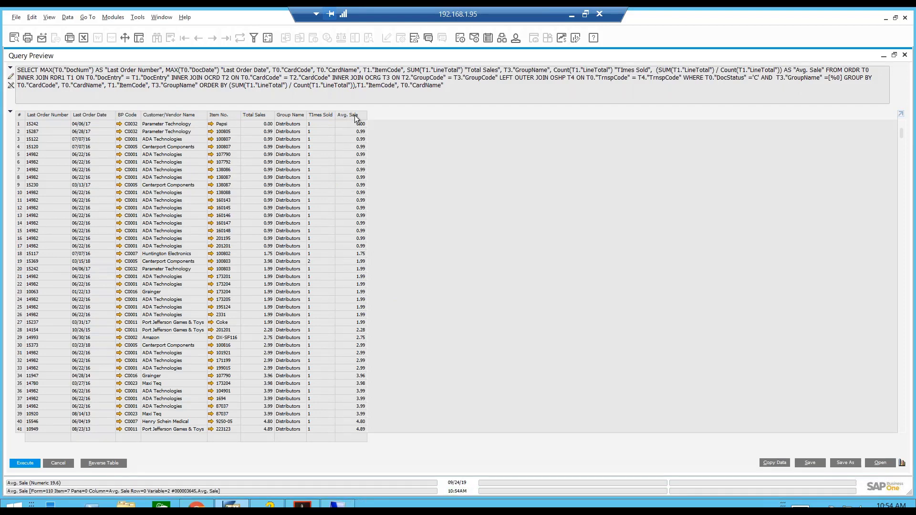
left_click(58, 462)
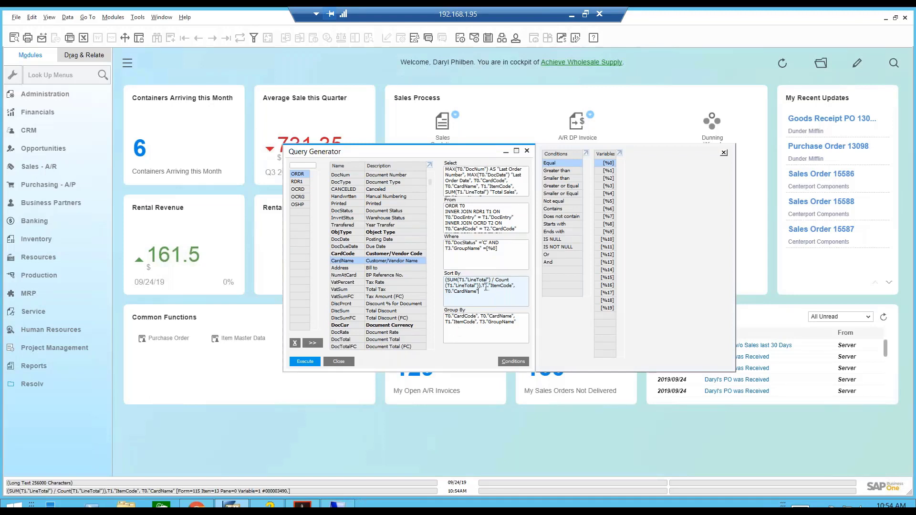
Add DESC after the average sale expression in Sort By and execute the query for Distributors.
type("DESC")
left_click(305, 361)
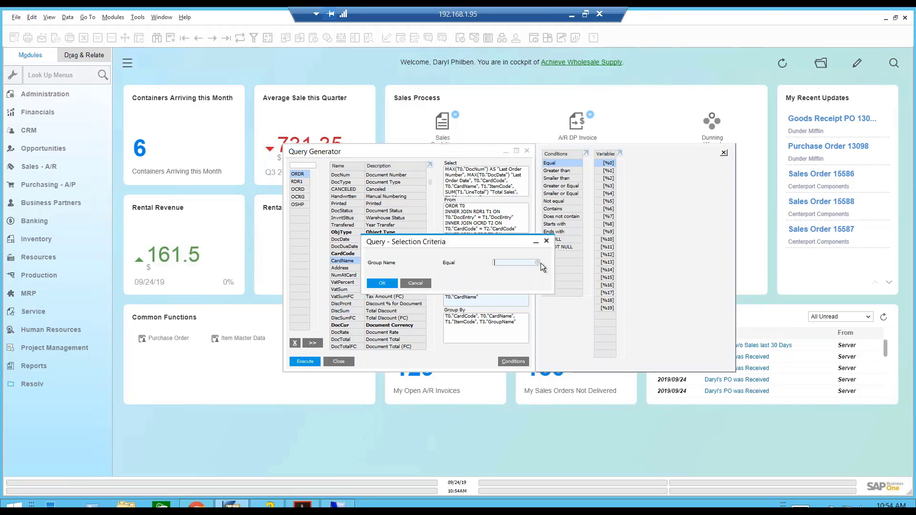
key("Return")
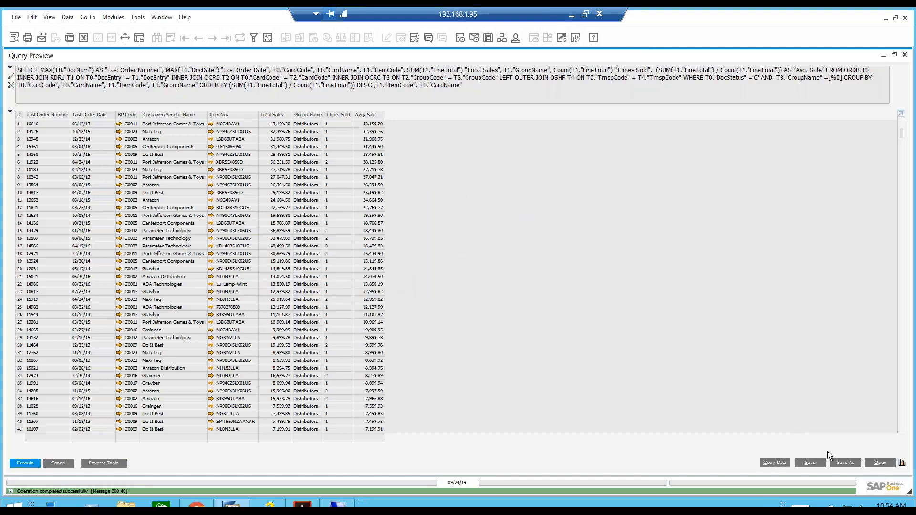
Start saving the query under a new name, enter Sales, and check the matching saved queries by category.
left_click(846, 463)
left_click(386, 181)
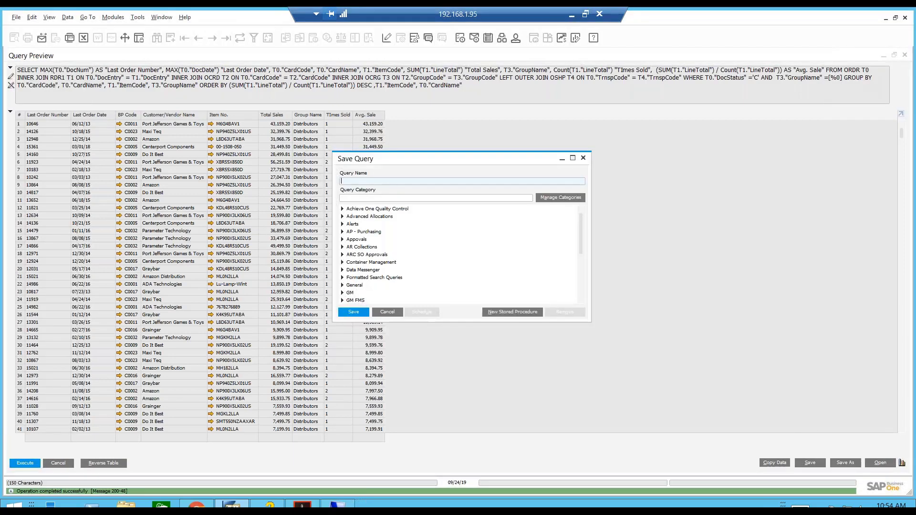
type("Sales")
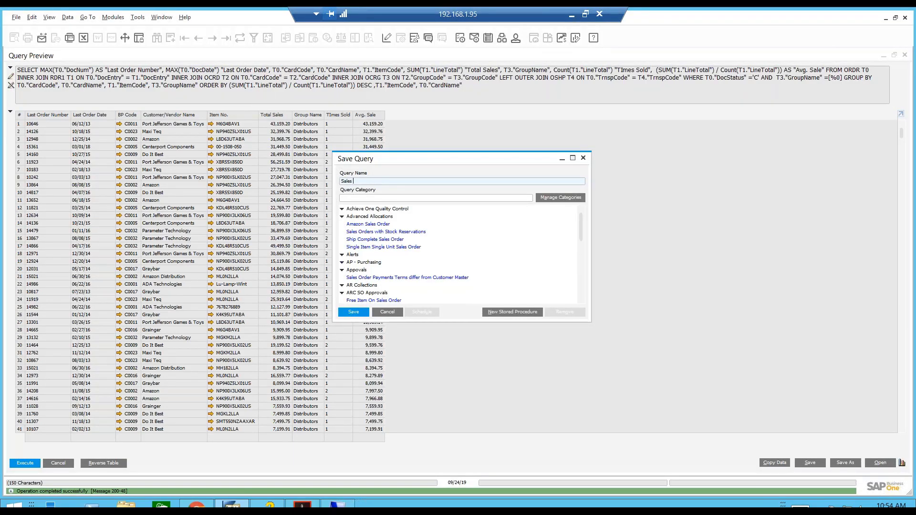
scroll(383, 273, "down", 10)
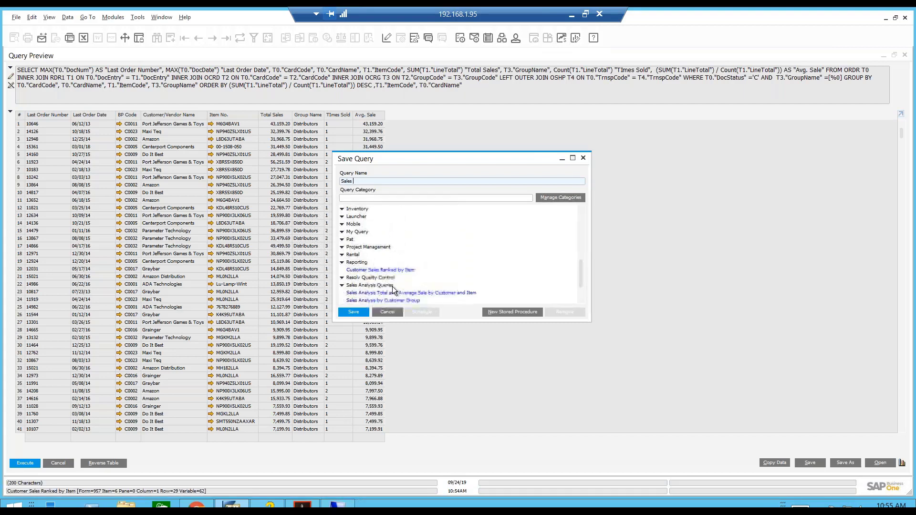
key("Return")
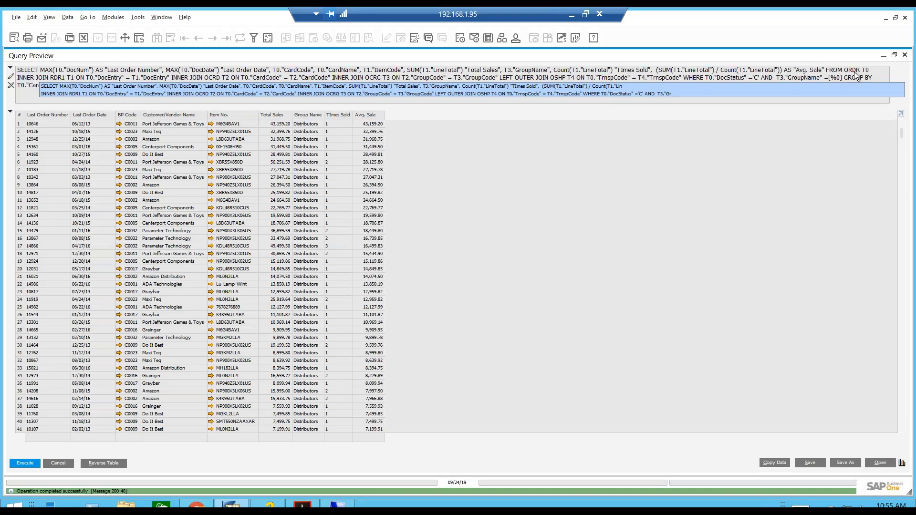
Close the query preview and the Query Generator, and open the Query Manager.
left_click(905, 55)
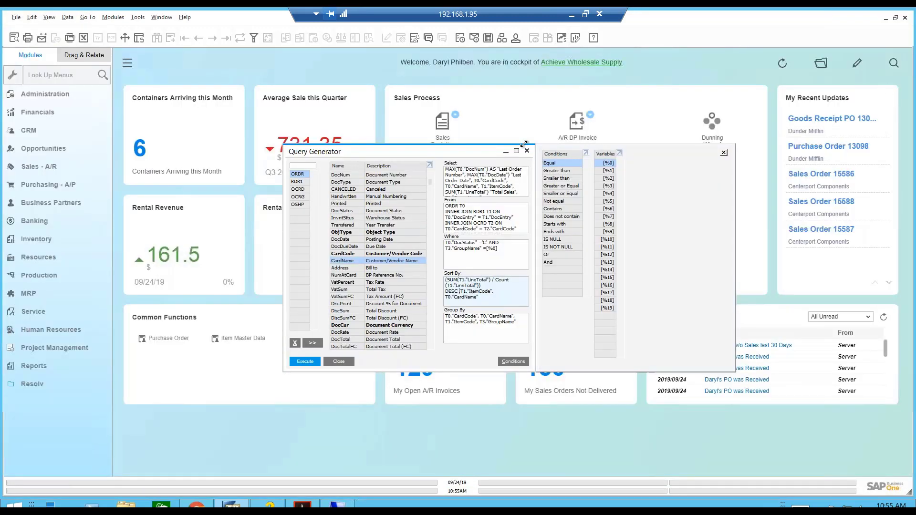
left_click(527, 151)
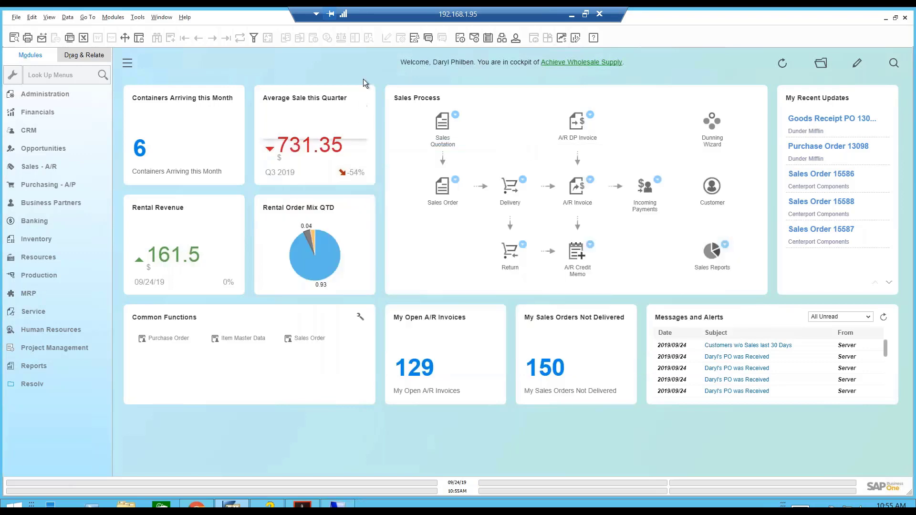
left_click(416, 37)
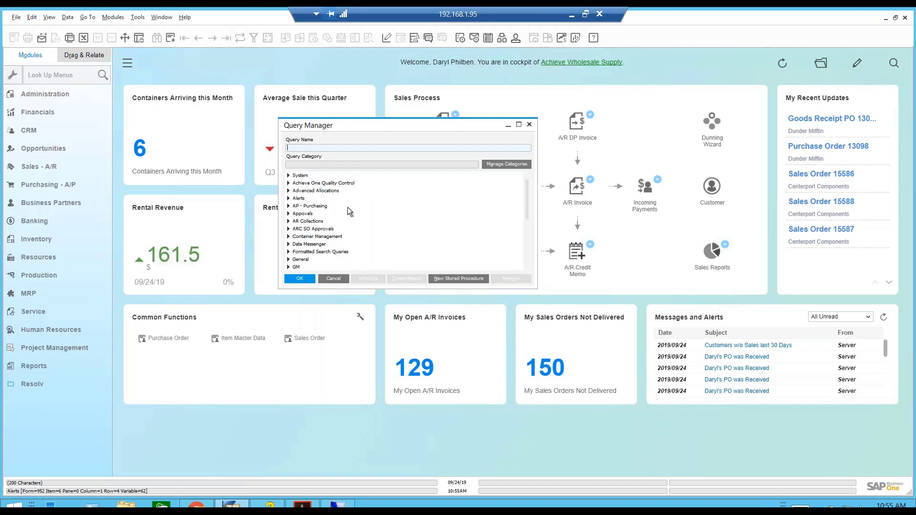
Find the Sales Analysis Queries category and open the saved query Sales Analysis Total and Average Sale by Customer and Item.
type("Sal")
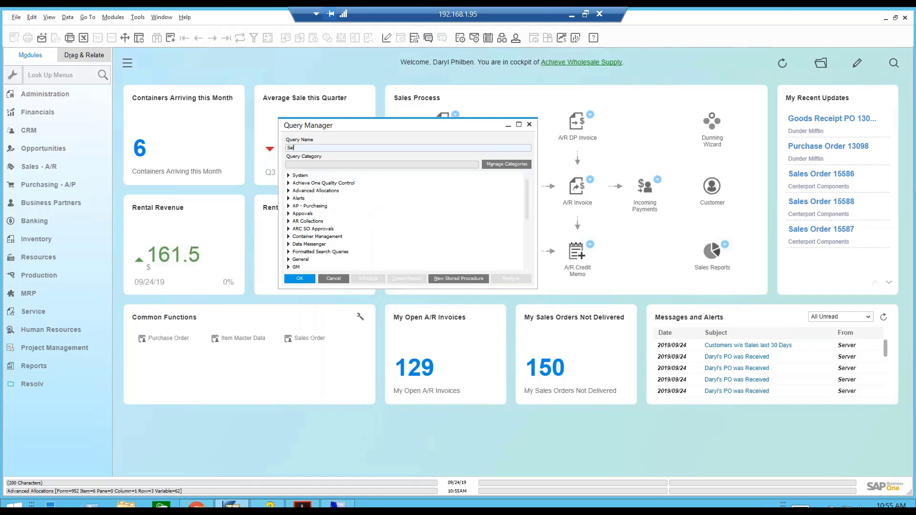
type("es ")
type("And")
scroll(334, 219, "down", 3)
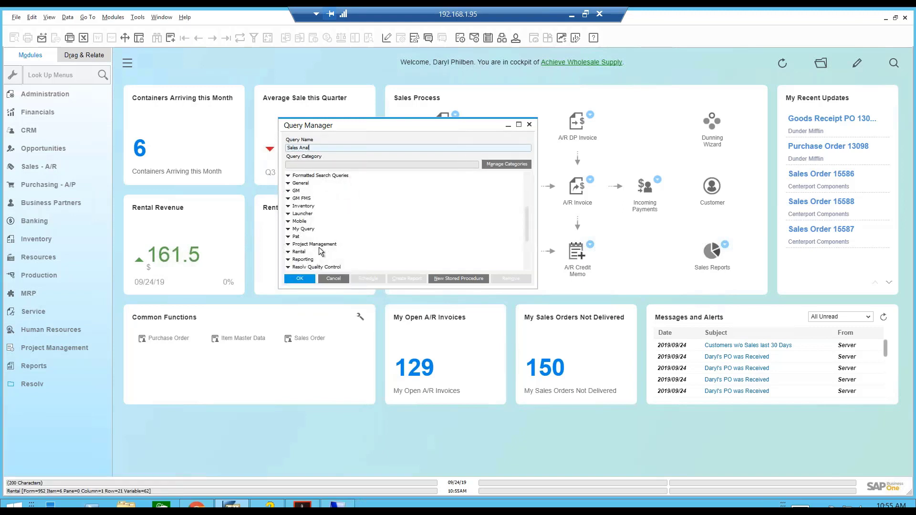
scroll(317, 242, "down", 2)
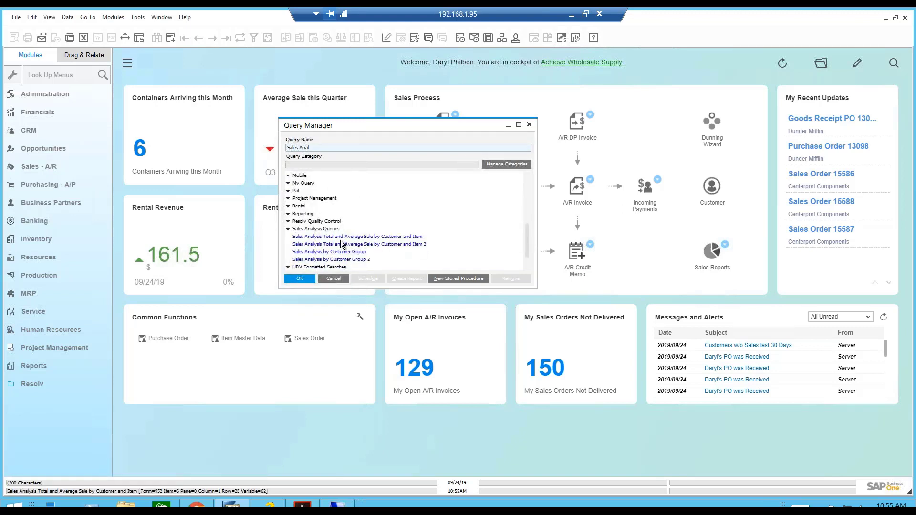
double_click(341, 237)
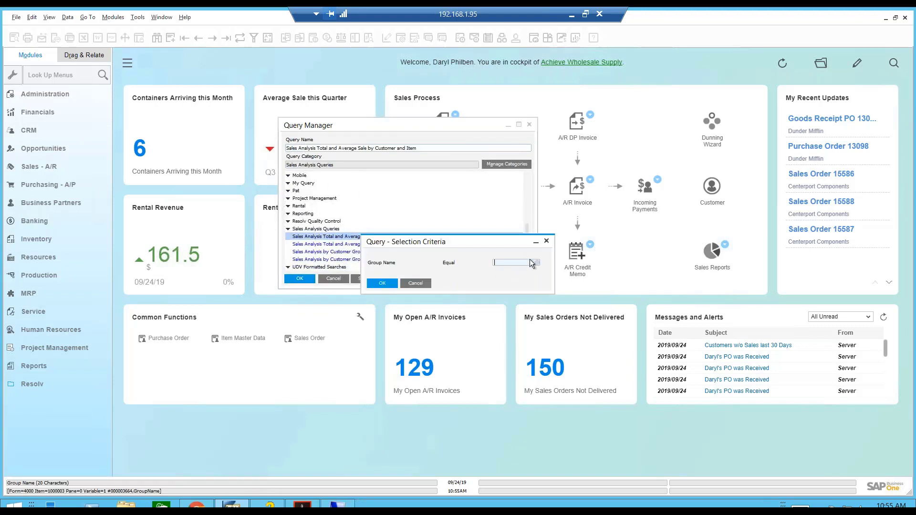
Run the saved query for the Distributors group, collapse its query structure, and close the results.
left_click(535, 262)
double_click(381, 257)
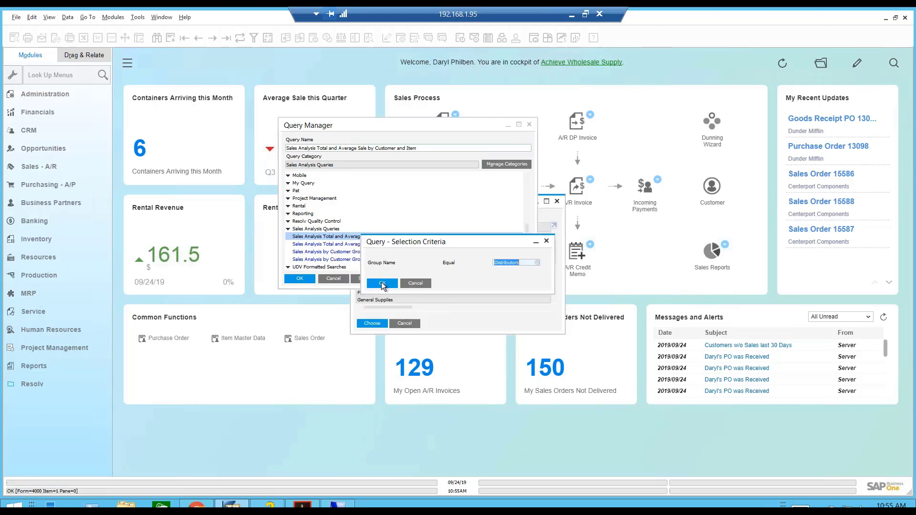
left_click(382, 283)
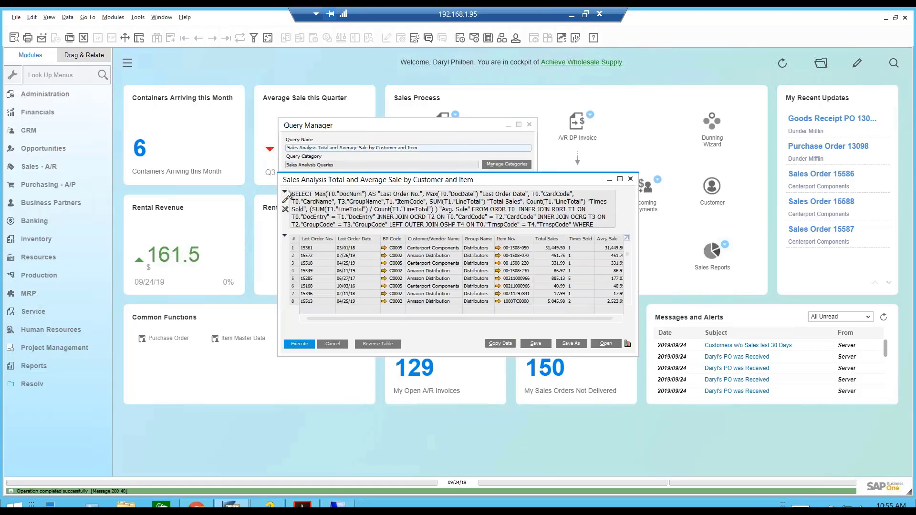
left_click(286, 192)
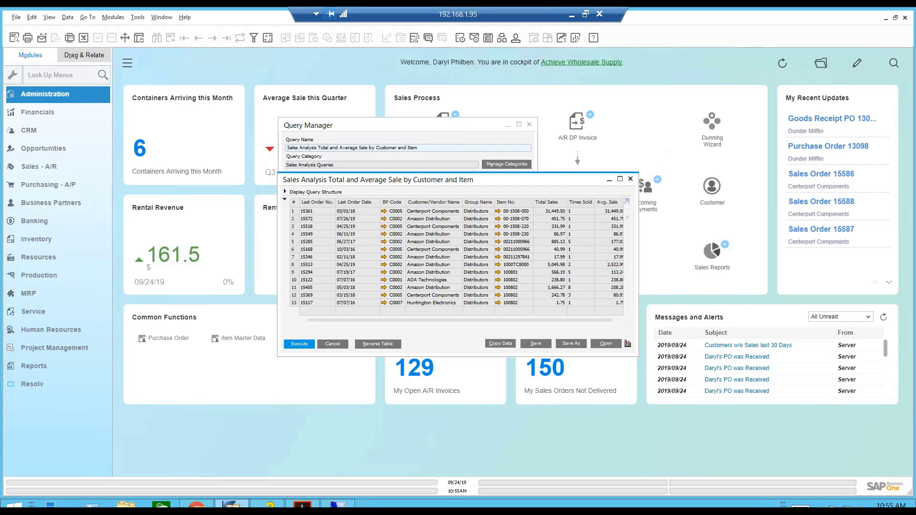
left_click(630, 179)
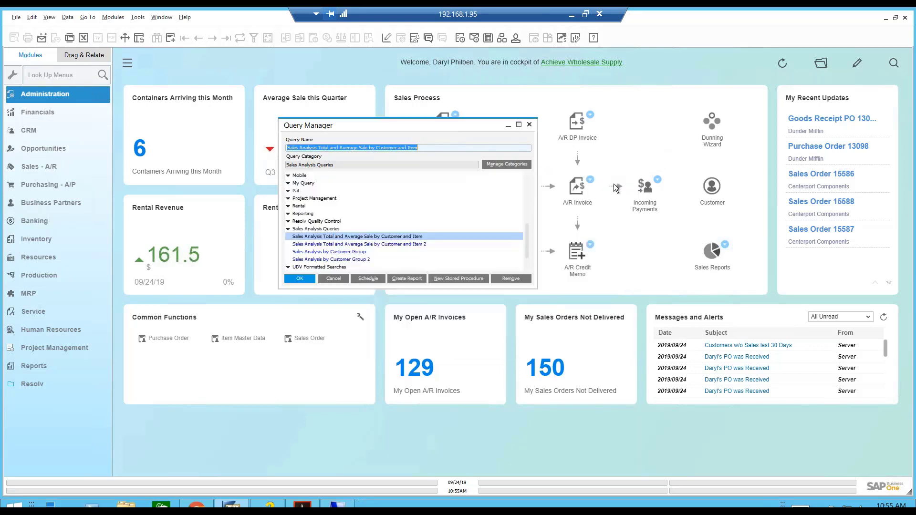
Collapse Sales Analysis Queries, run the Inventory Value query from the System category, and close its results.
left_click(288, 229)
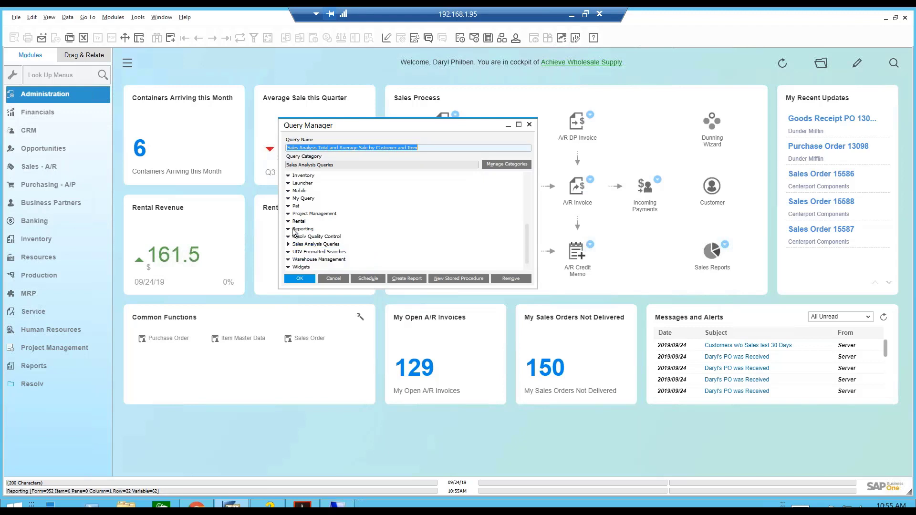
left_click_drag(527, 234, 431, 160)
left_click(289, 177)
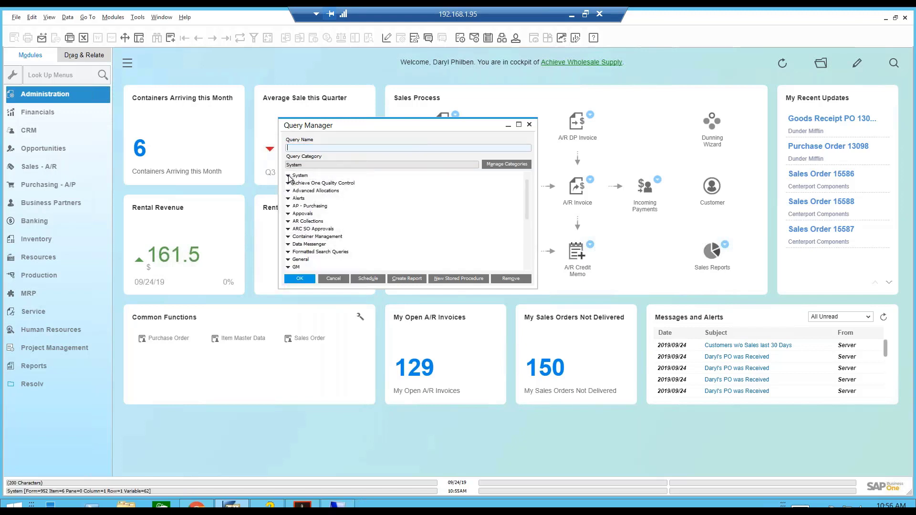
left_click(288, 176)
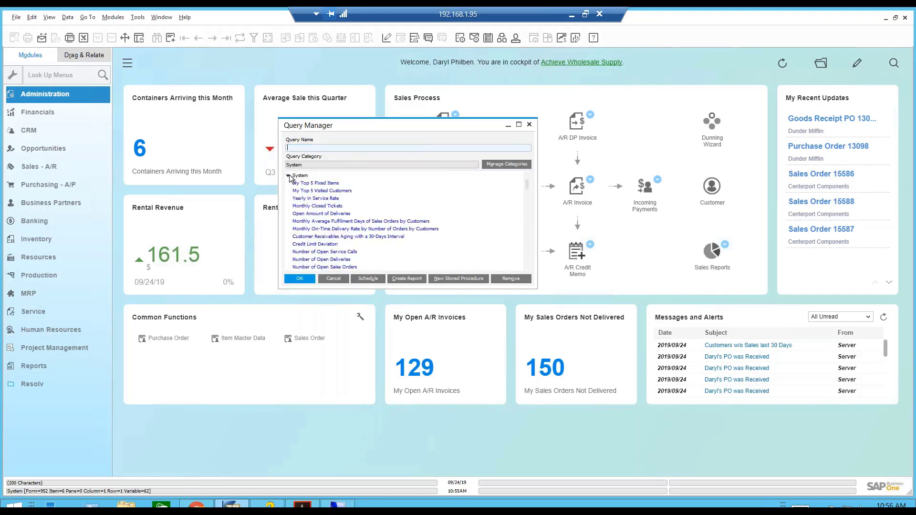
double_click(342, 193)
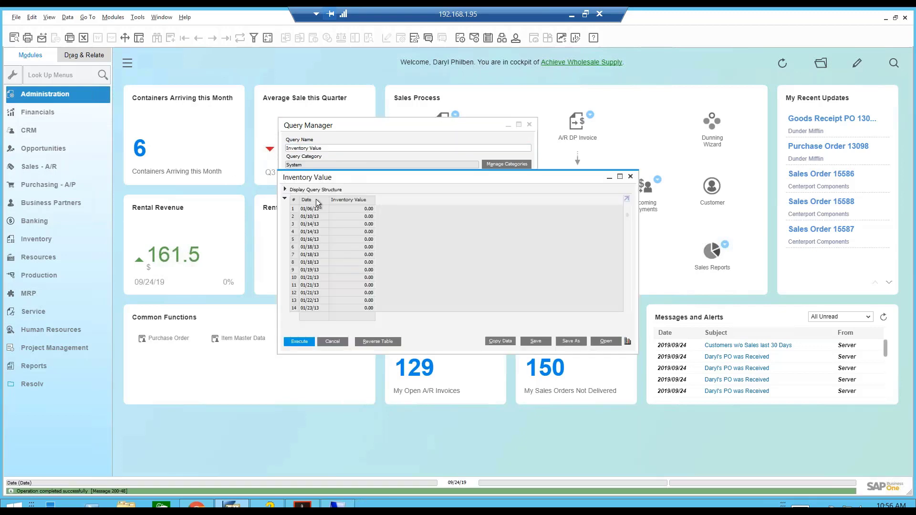
left_click(333, 340)
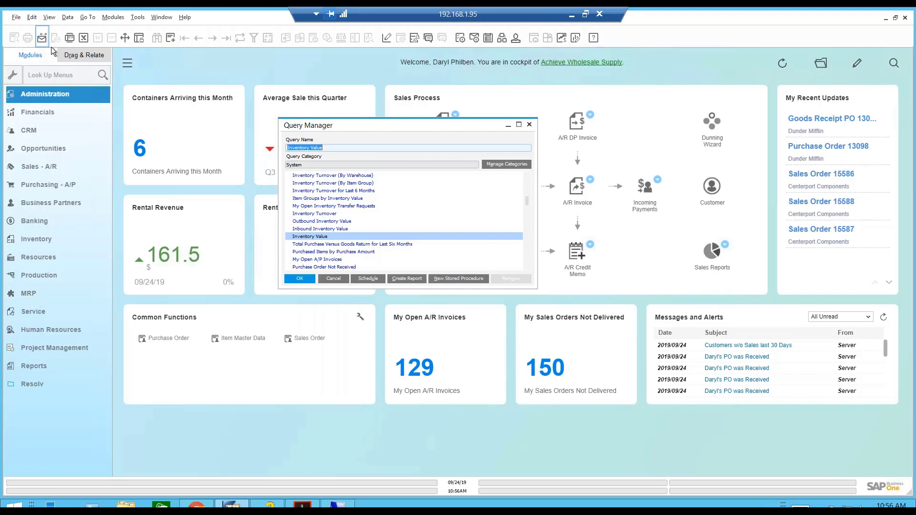
Create a user report named Inventory Value from the User Report (System) base template, and close its preview.
left_click(413, 281)
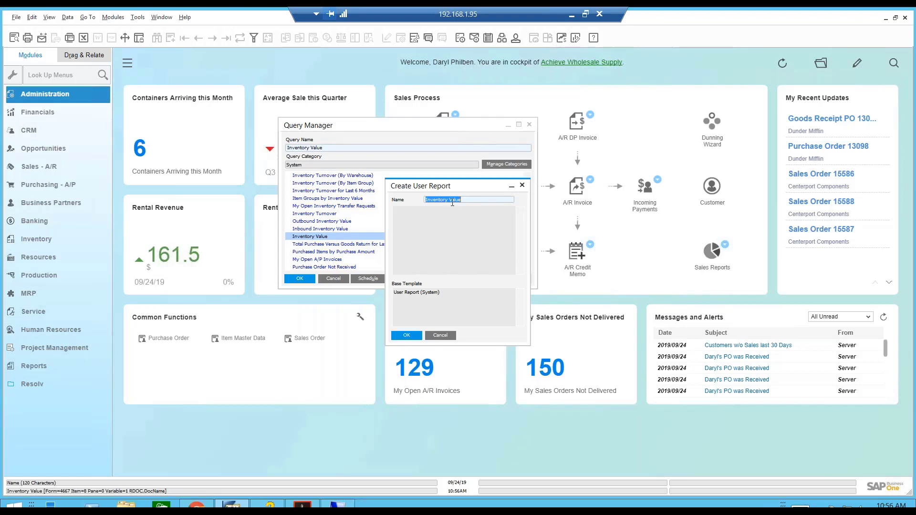
left_click(410, 303)
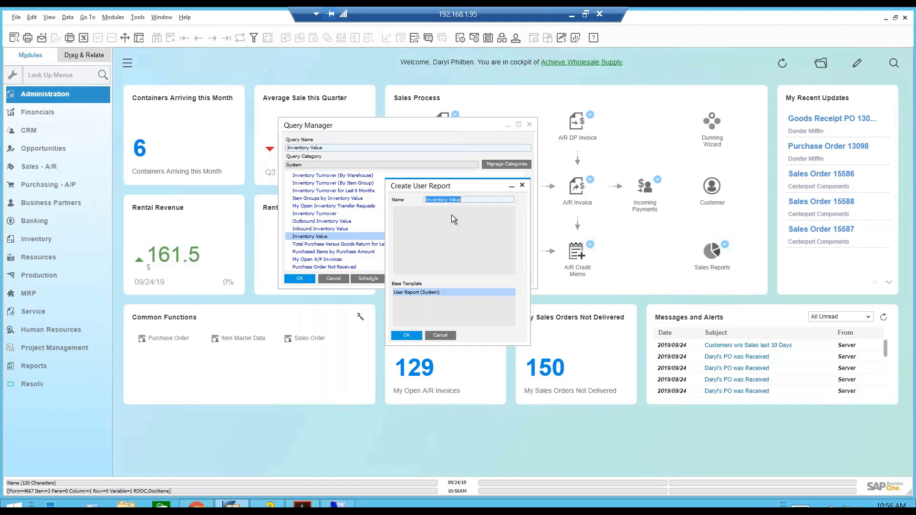
left_click(410, 334)
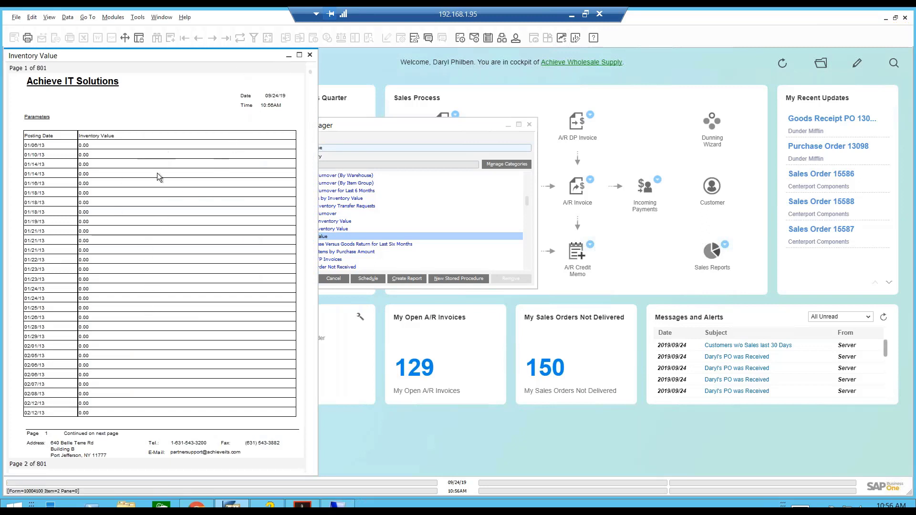
left_click(309, 54)
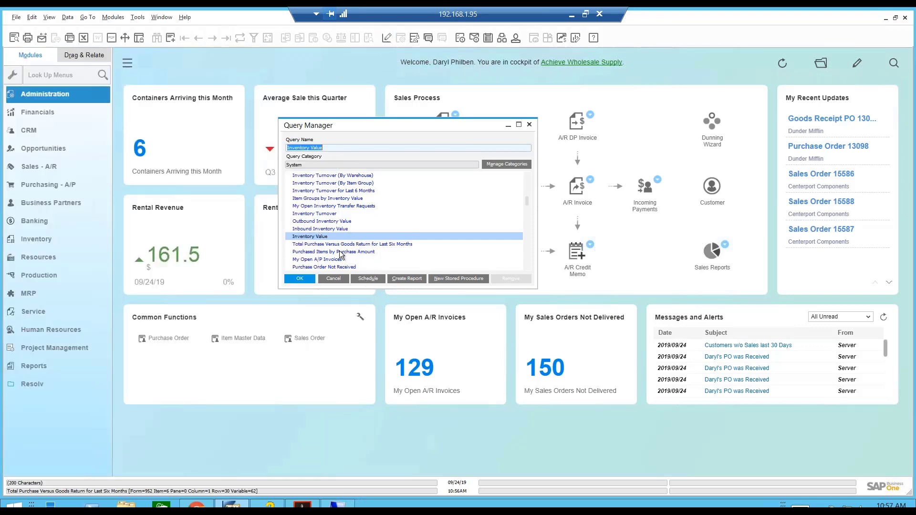
Schedule the Inventory Value query, filling in the user password and adding the logged-in user as recipient.
left_click(374, 280)
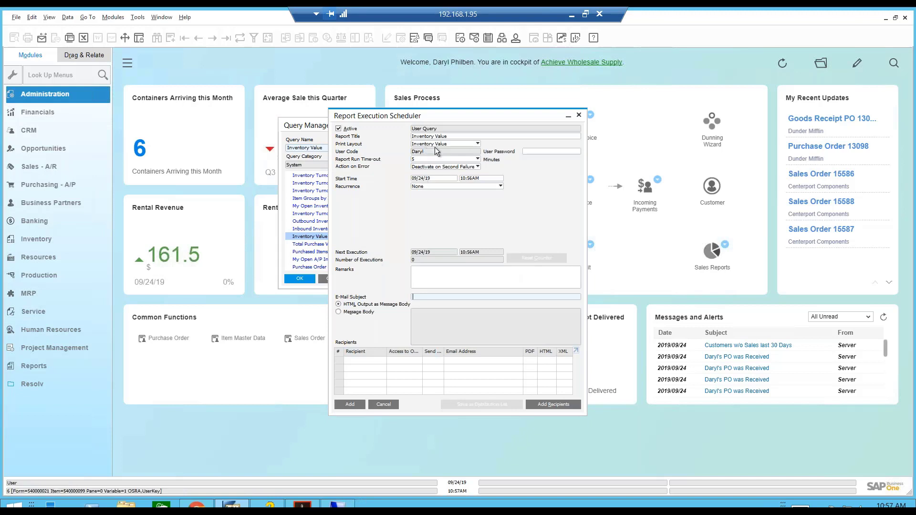
left_click(530, 152)
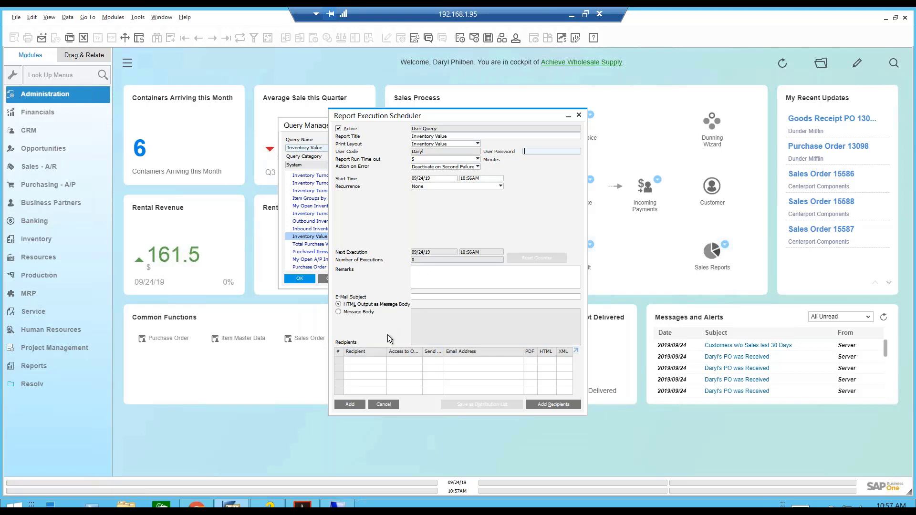
left_click(537, 404)
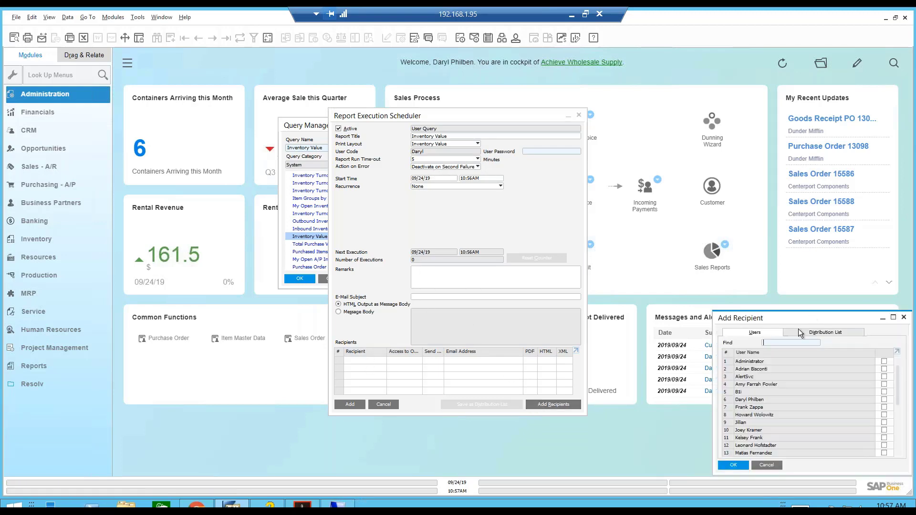
left_click_drag(760, 316, 639, 240)
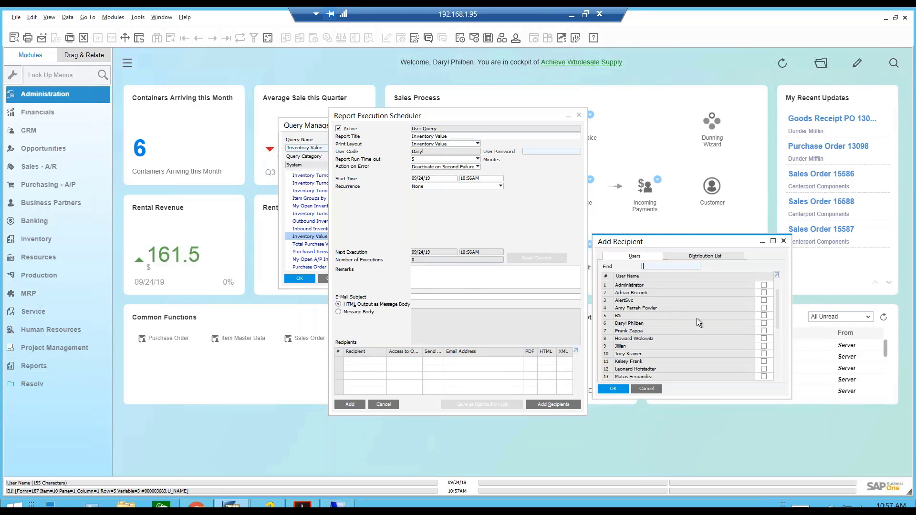
left_click(763, 323)
left_click(613, 388)
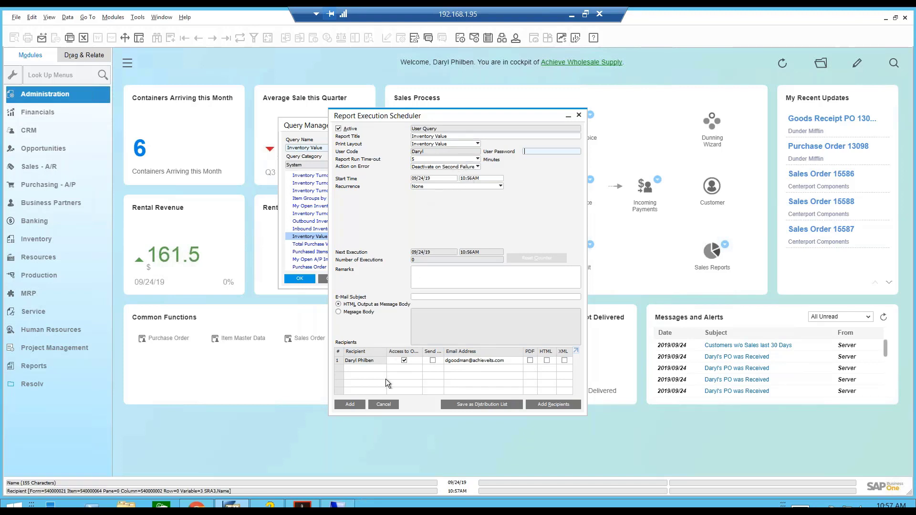
left_click(351, 405)
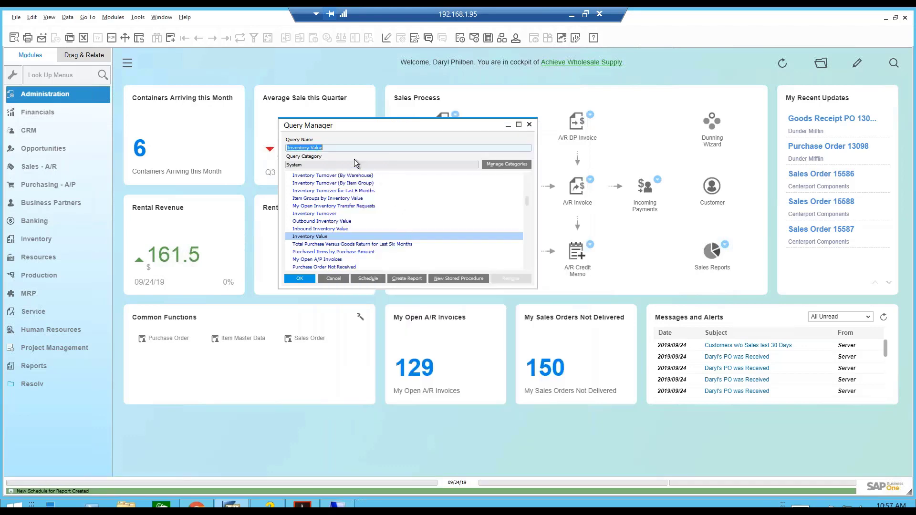
Review the Inventory Value schedule in the Scheduled Report Overview, and close it along with the Query Manager.
left_click(133, 16)
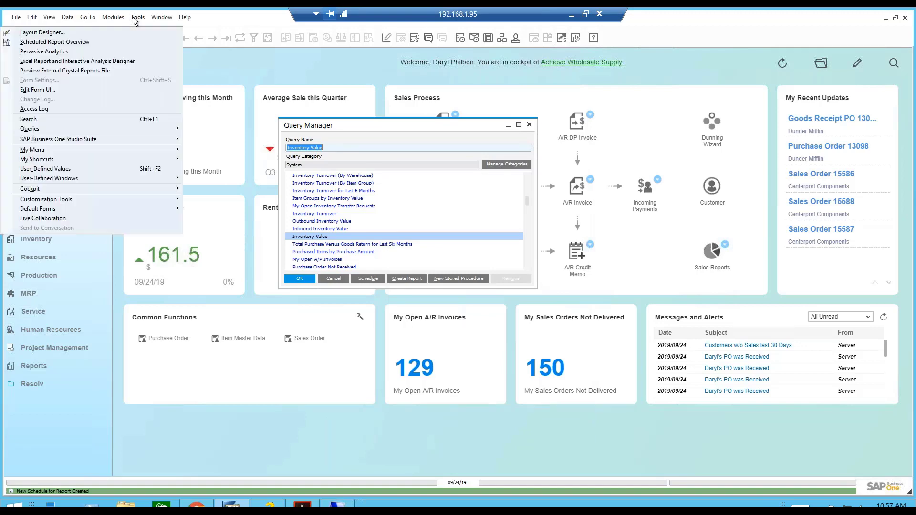
left_click(112, 41)
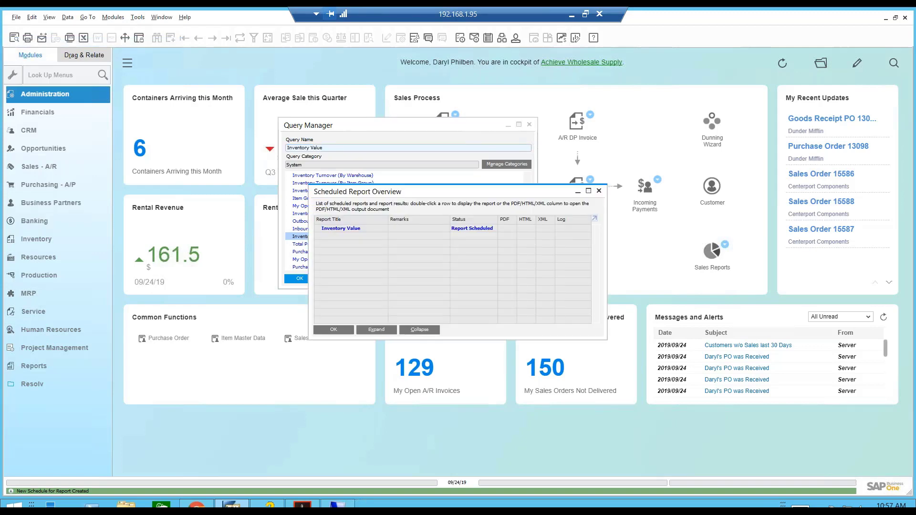
double_click(353, 227)
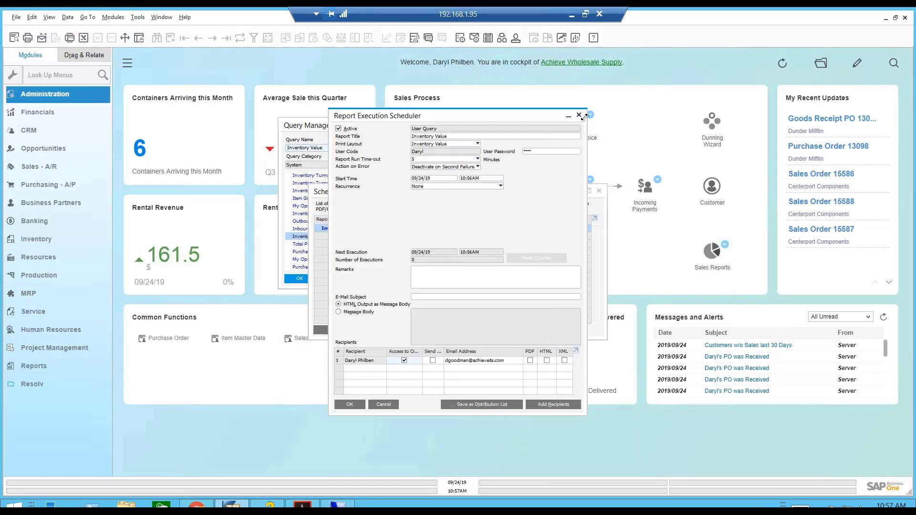
left_click(579, 116)
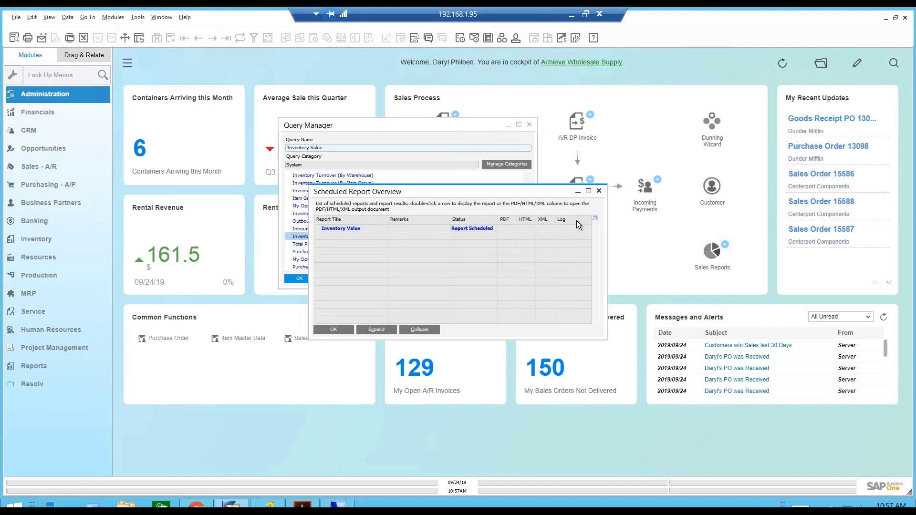
left_click(598, 191)
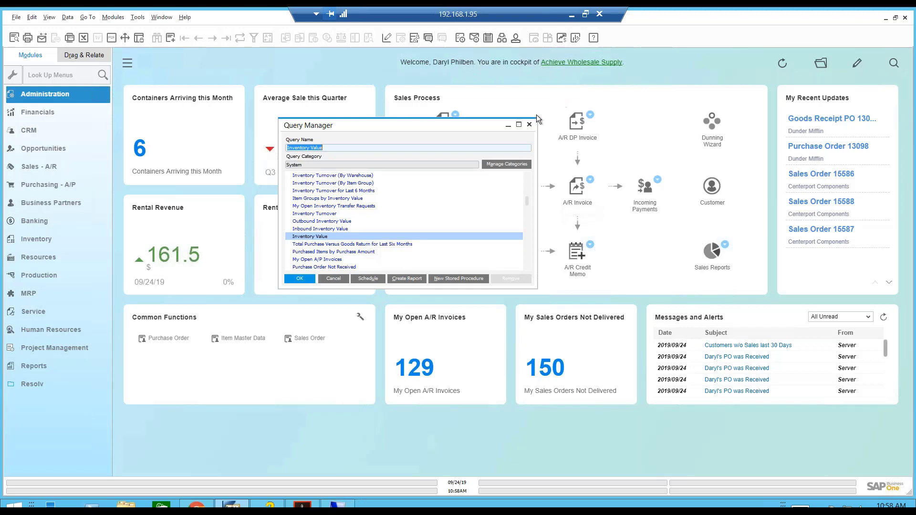
left_click(530, 125)
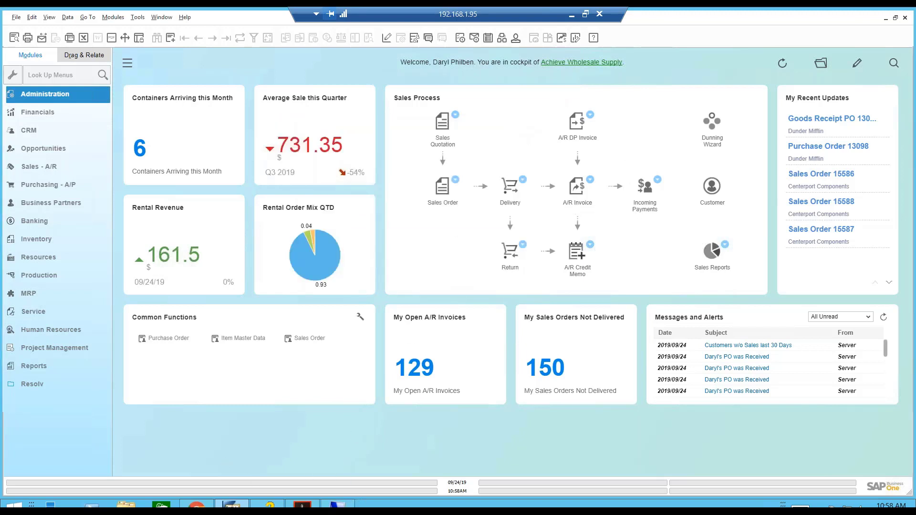
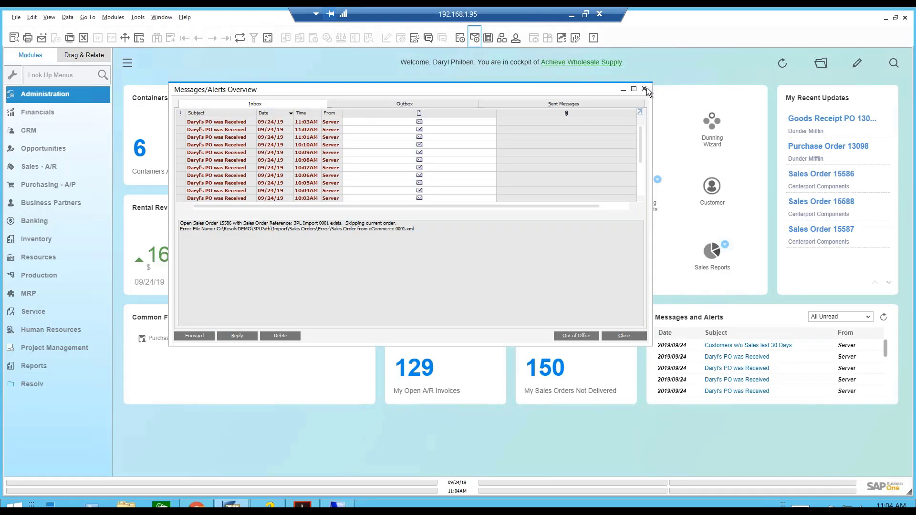
Close the messages overview and start a new sales order for customer Centerport Components.
left_click(644, 89)
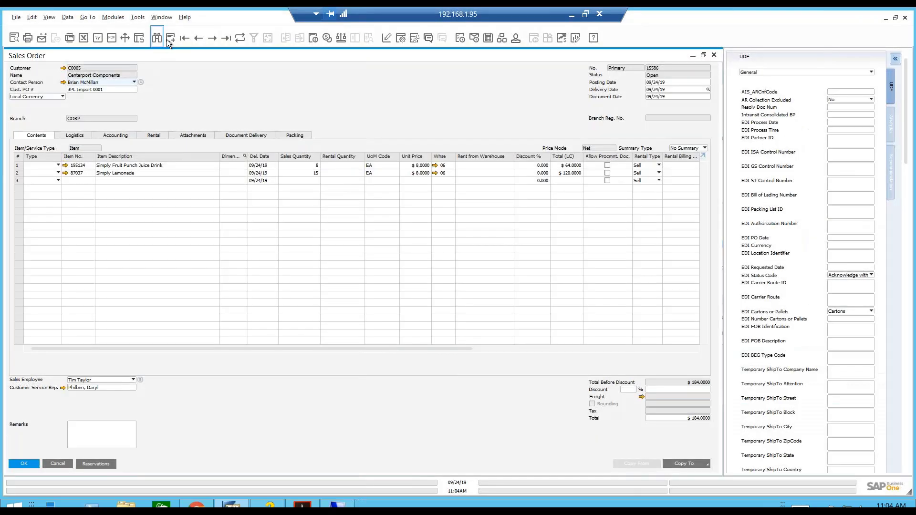
left_click(168, 38)
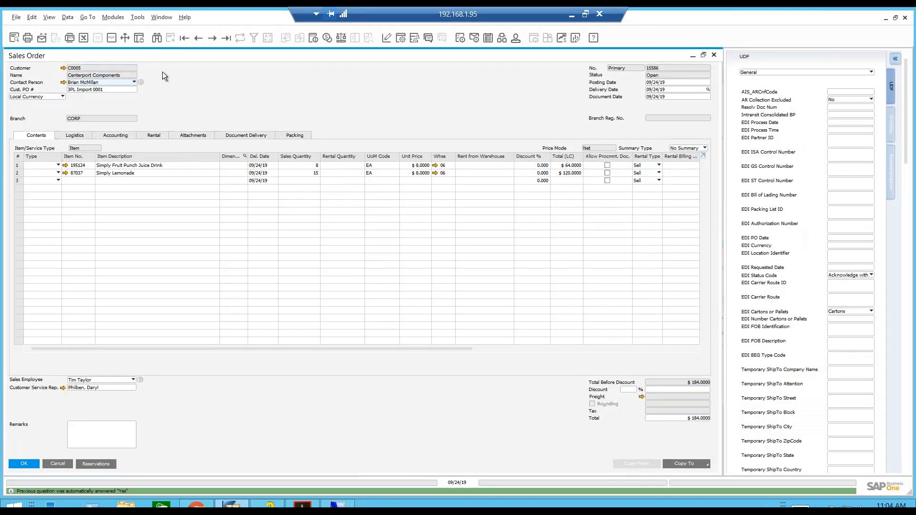
left_click(111, 77)
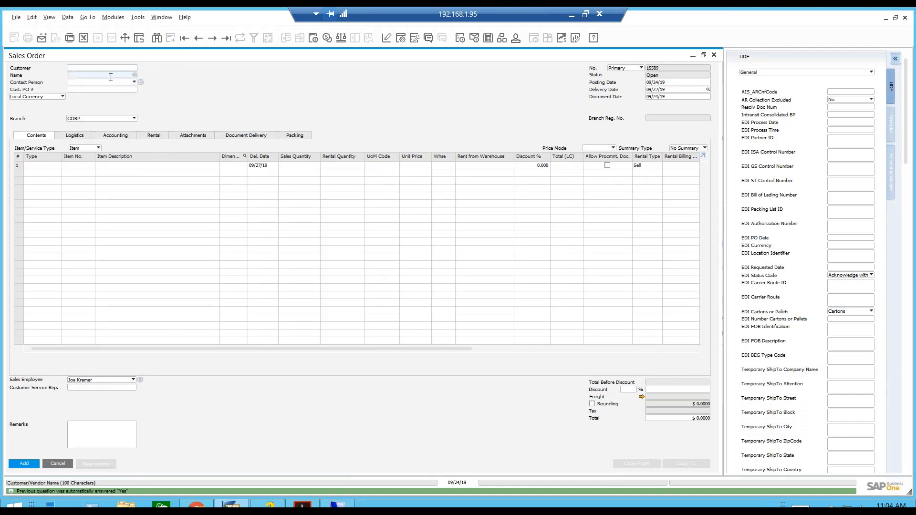
type("cent")
key("Tab")
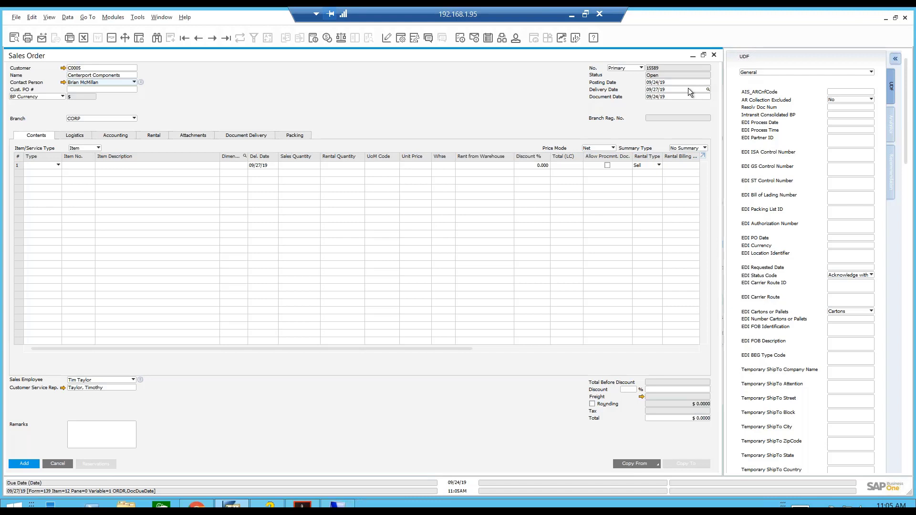
Inspect the user-defined values setup of the sales order's Delivery Date field and the saved queries available for it.
left_click(49, 18)
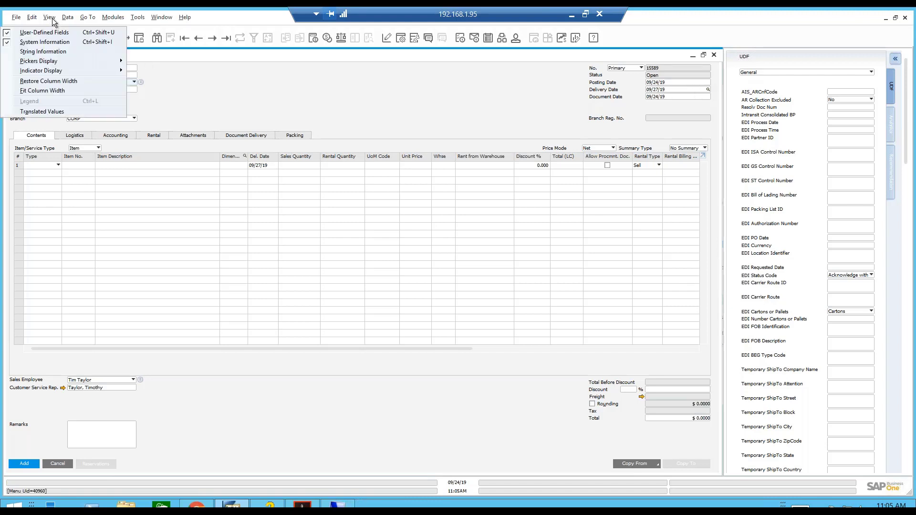
mouse_move(56, 61)
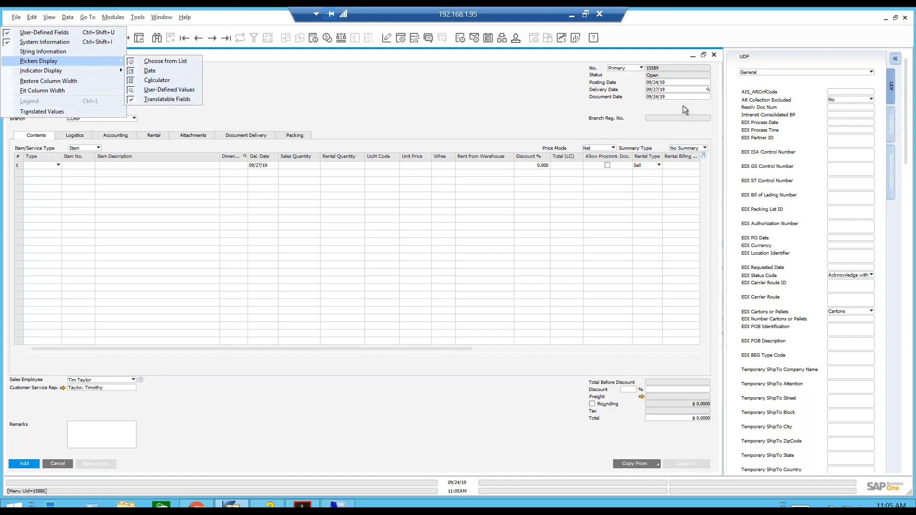
left_click(676, 91)
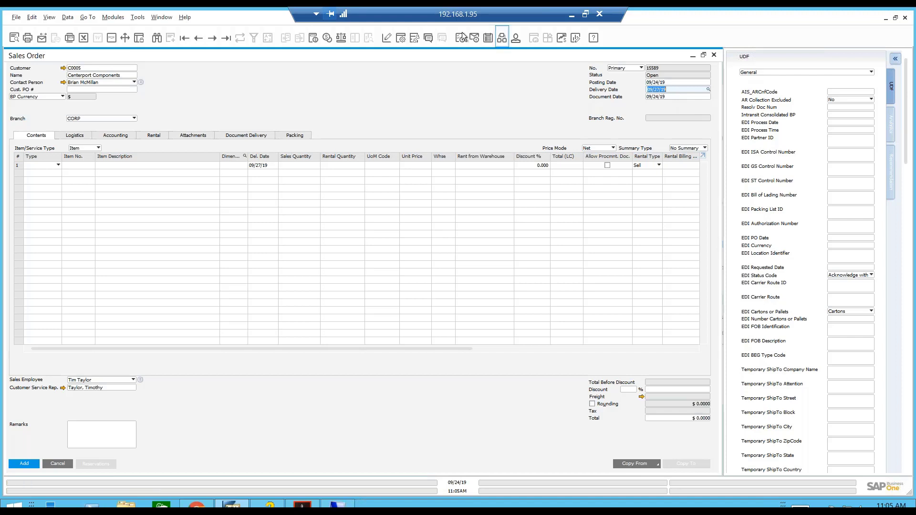
left_click(138, 17)
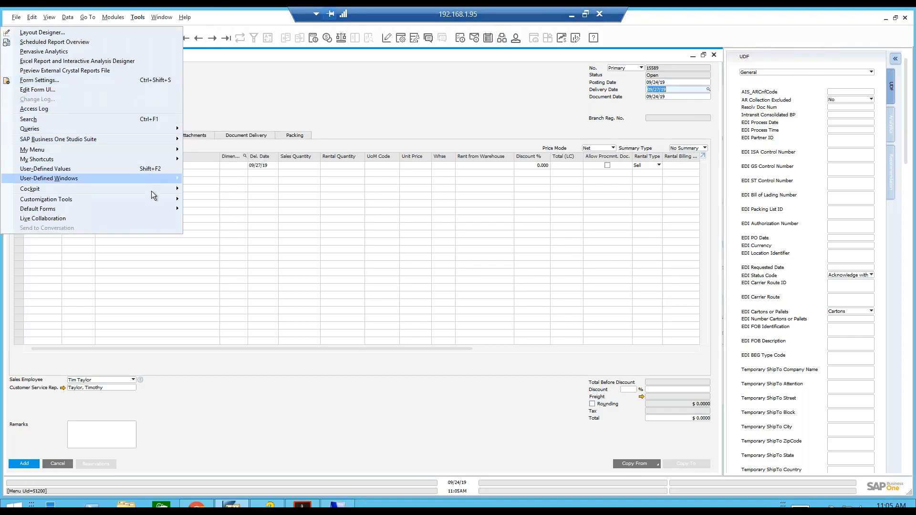
mouse_move(150, 196)
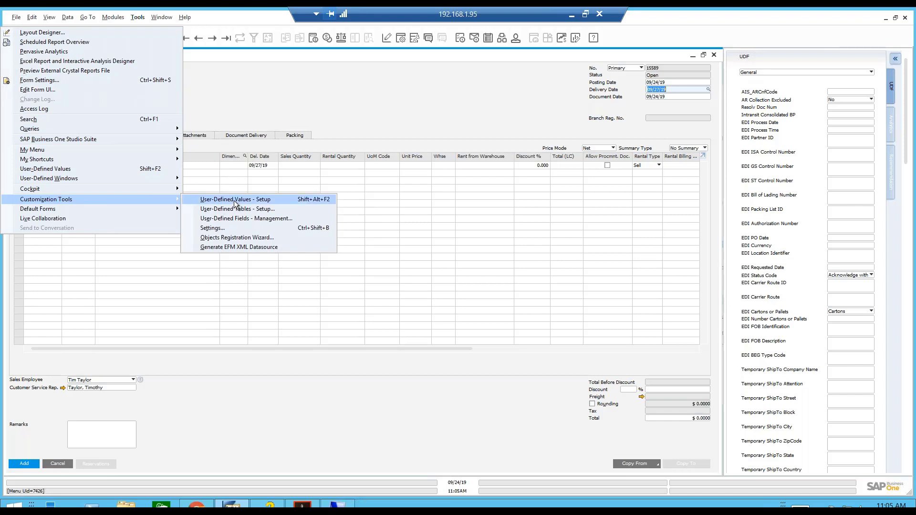
left_click(306, 202)
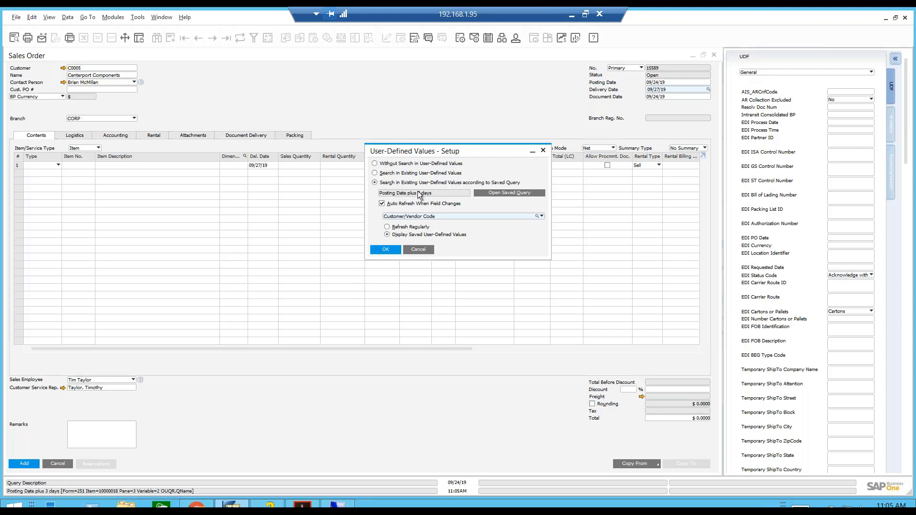
left_click(505, 194)
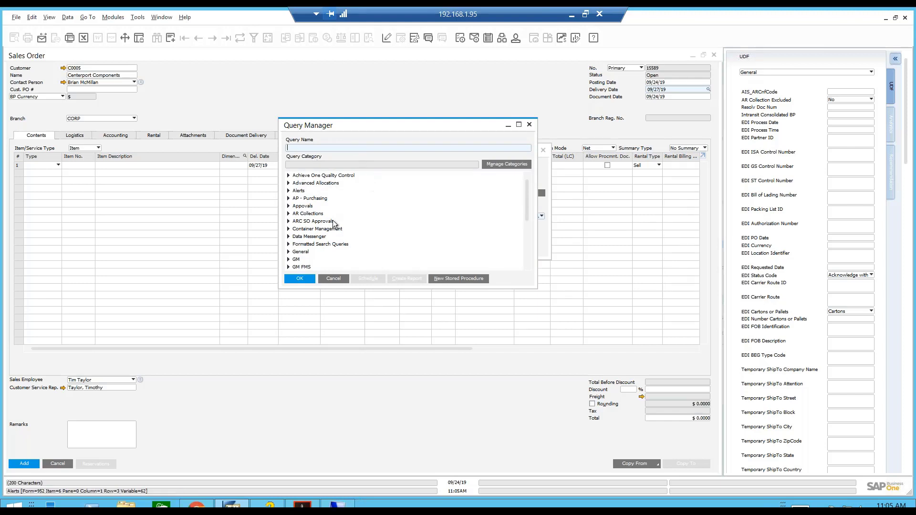
left_click(333, 278)
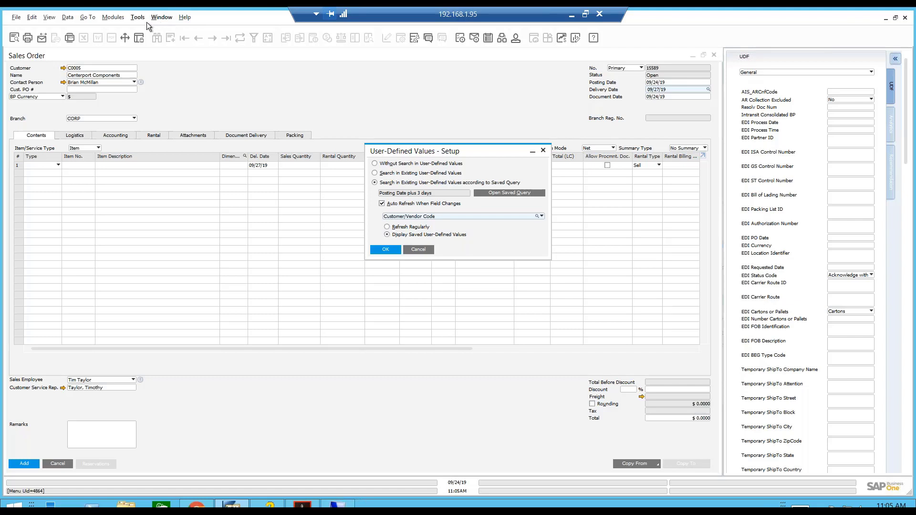
Show the UDV Formatted Searches category in the Query Manager, placed beside the Delivery Date's user-defined values setup.
left_click(415, 38)
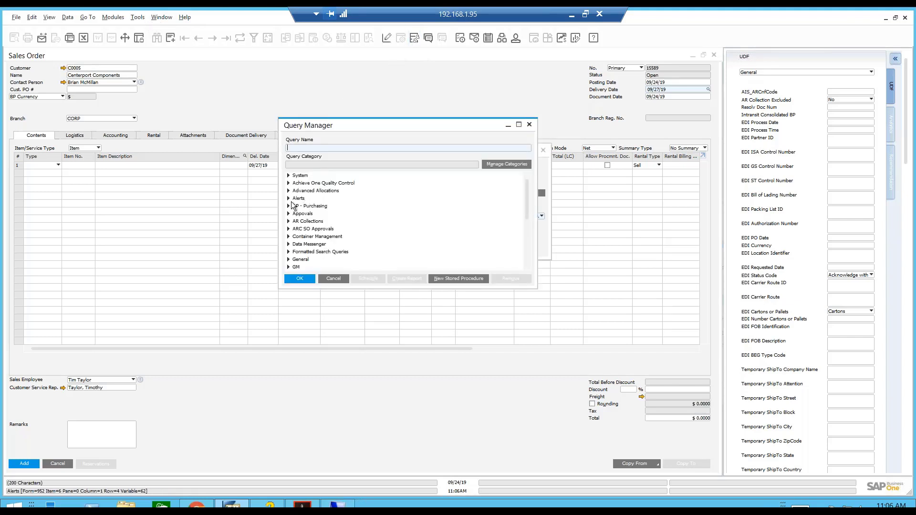
scroll(298, 232, "down", 1)
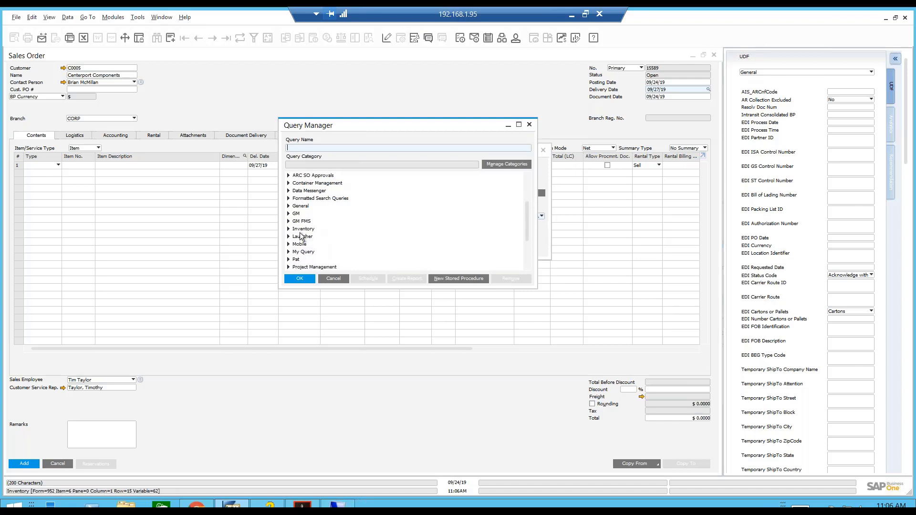
scroll(295, 238, "down", 5)
left_click(293, 252)
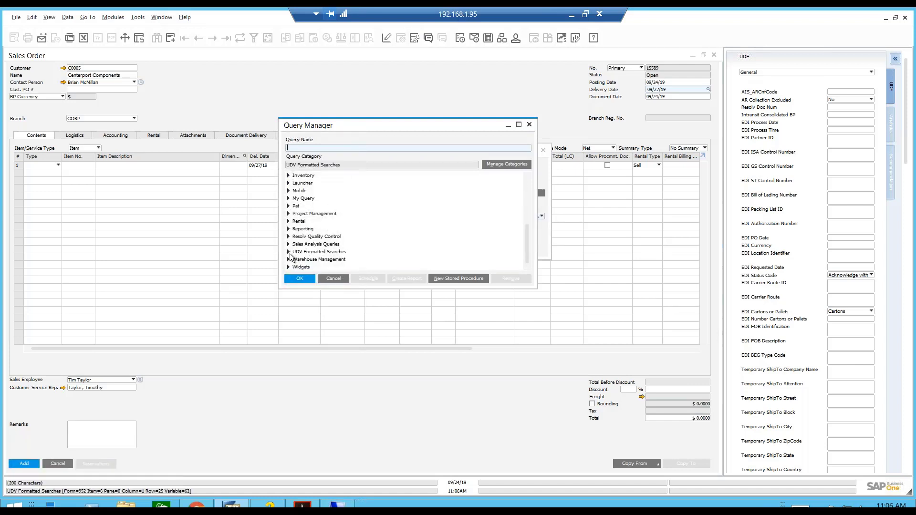
left_click(289, 252)
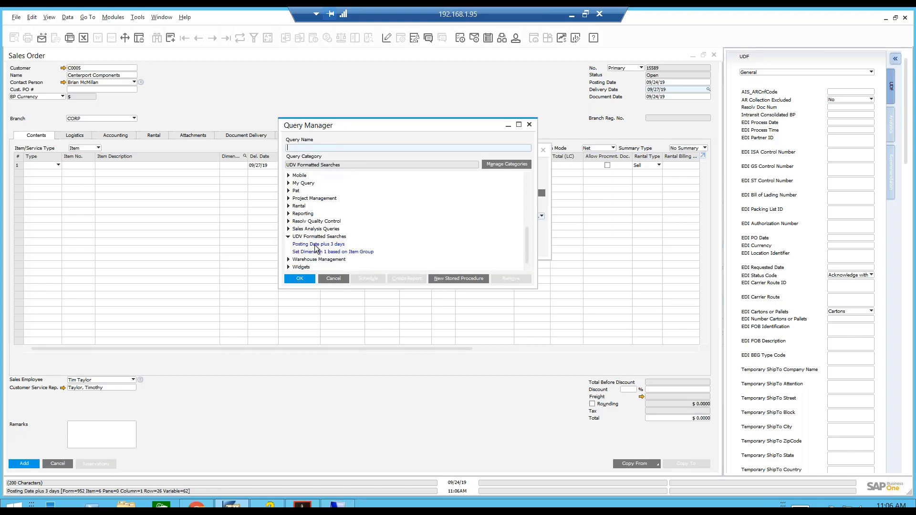
left_click_drag(318, 125, 128, 114)
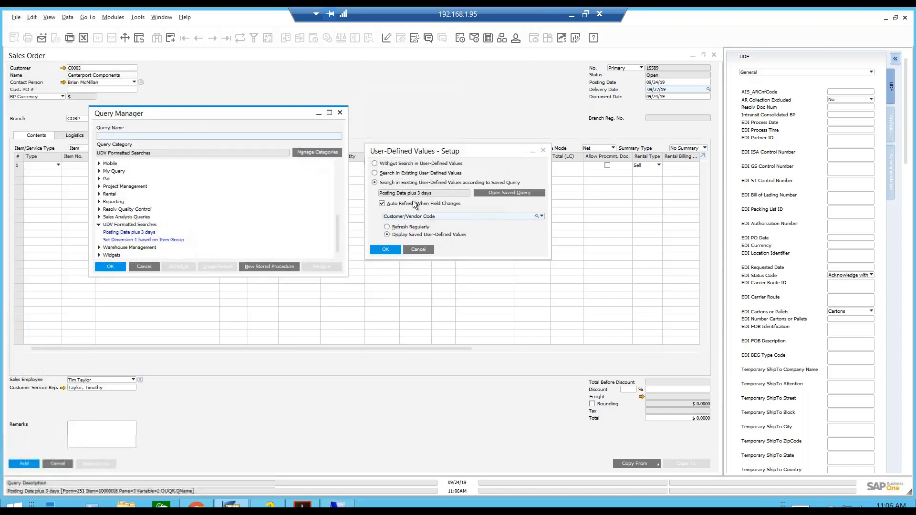
Review the SQL of the Posting Date plus 3 days query, and close it, the user-defined values setup and the Query Manager.
double_click(125, 232)
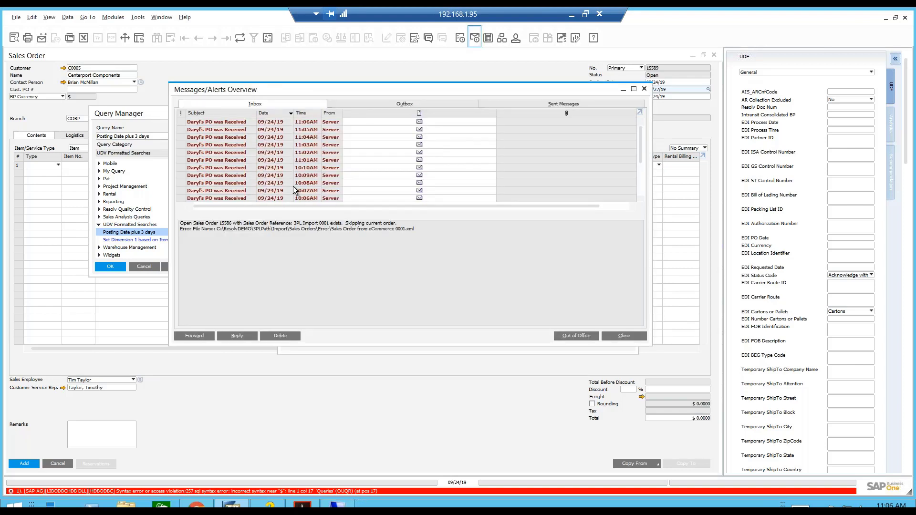
left_click(645, 89)
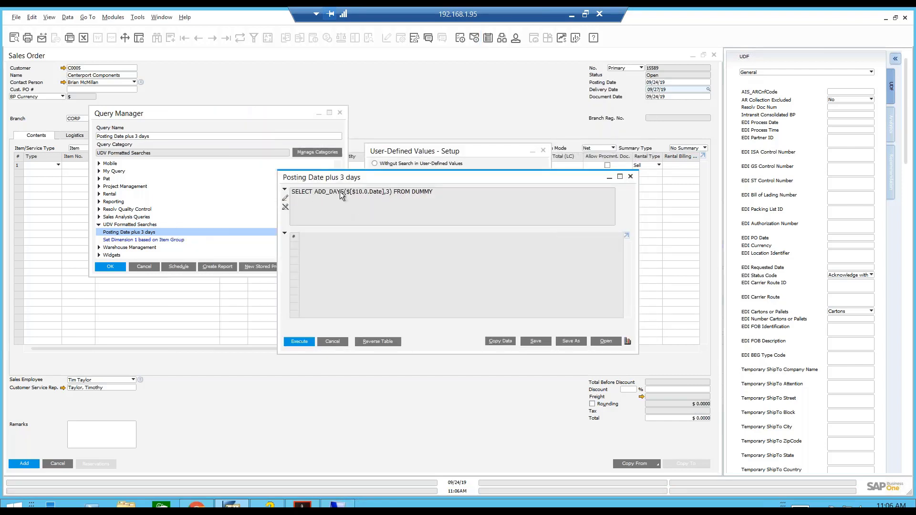
mouse_move(660, 85)
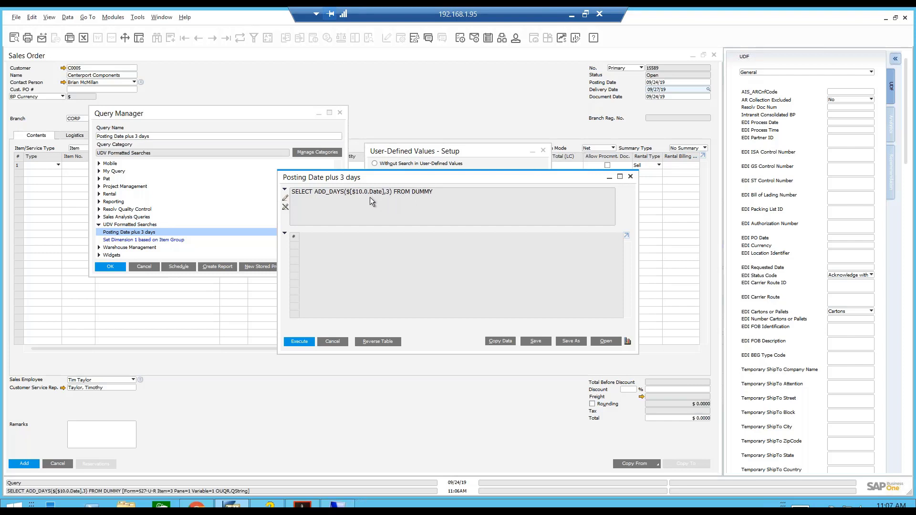
left_click(331, 342)
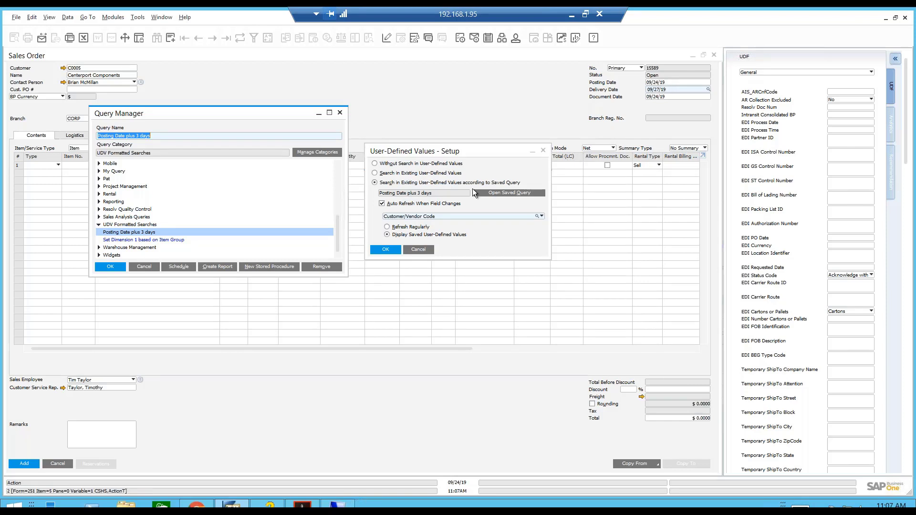
left_click(428, 250)
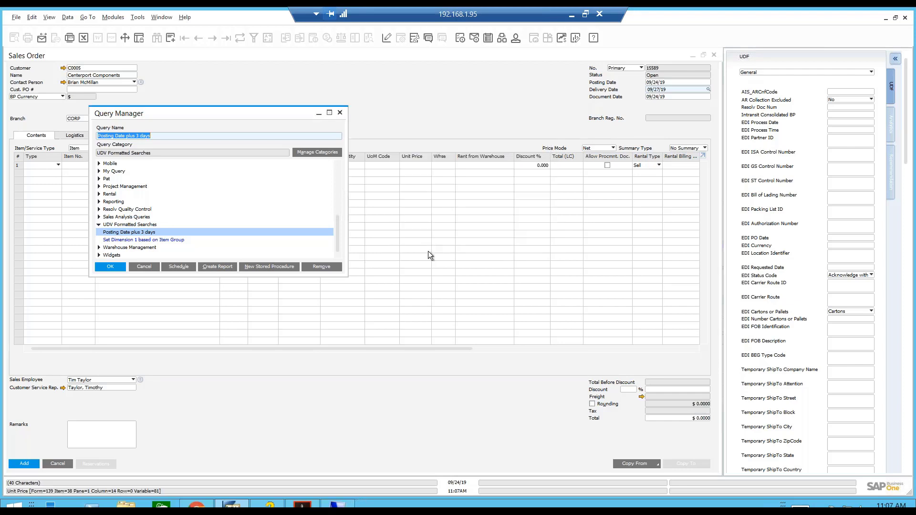
left_click(342, 113)
Add item 100803, Dust Pan, to the first row of the sales order.
left_click(69, 165)
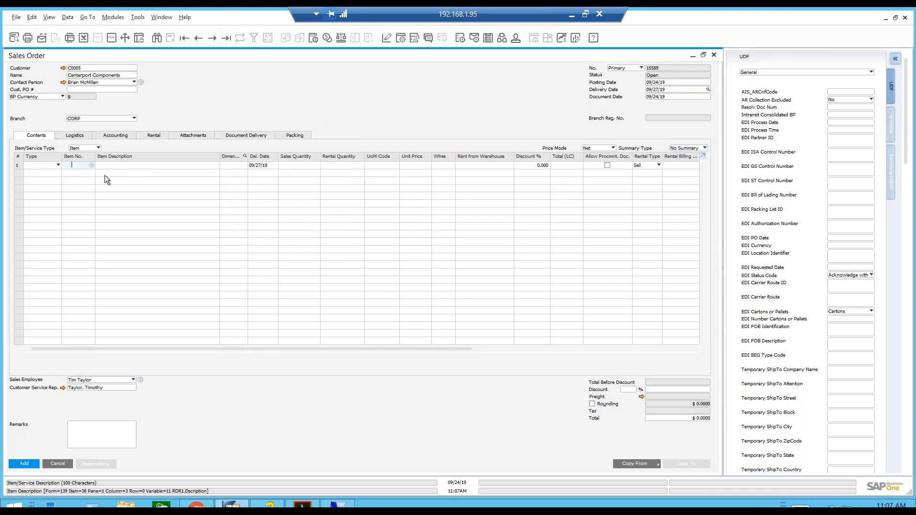
key("Tab")
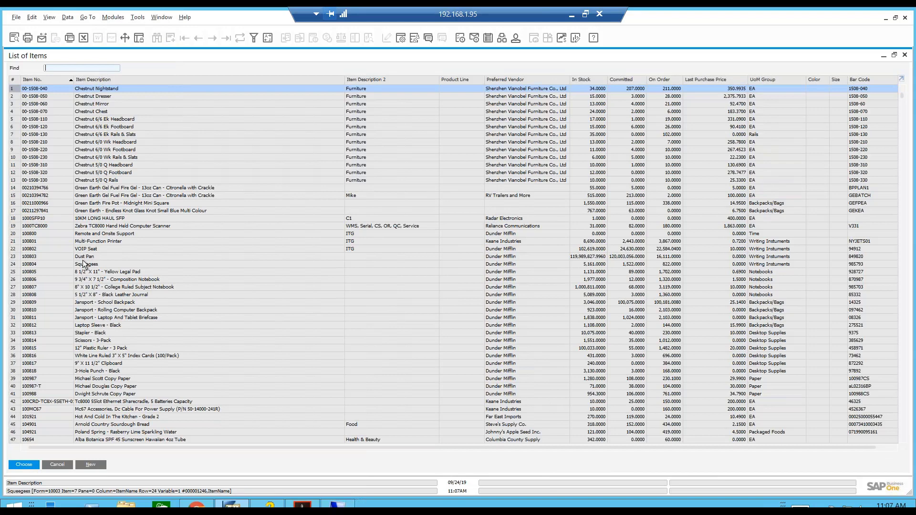
left_click(95, 257)
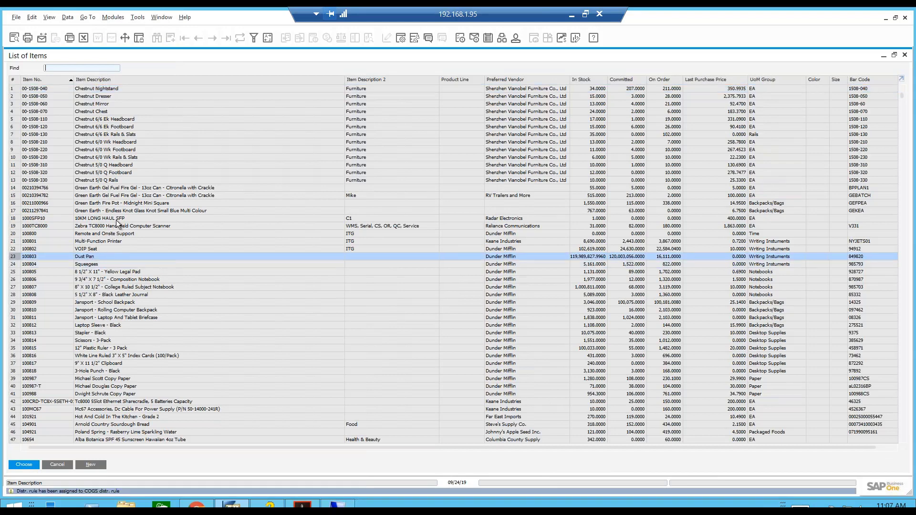
key("Return")
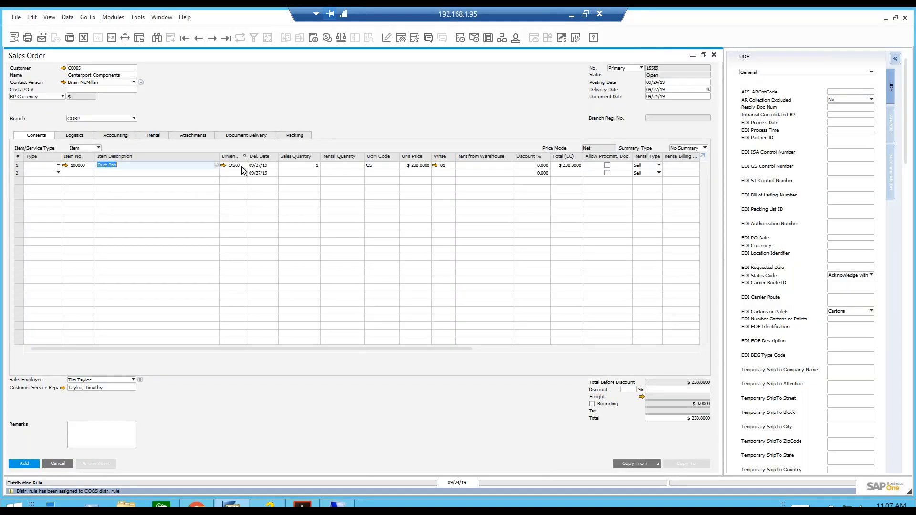
Inspect the user-defined values setup of the Dust Pan row's dimension field, and close it without changes.
left_click(243, 166)
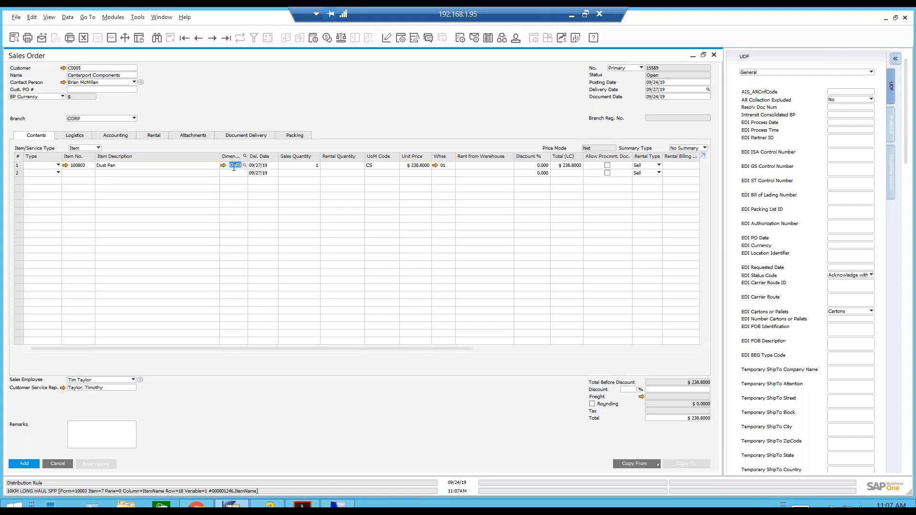
key("alt+shift+F2")
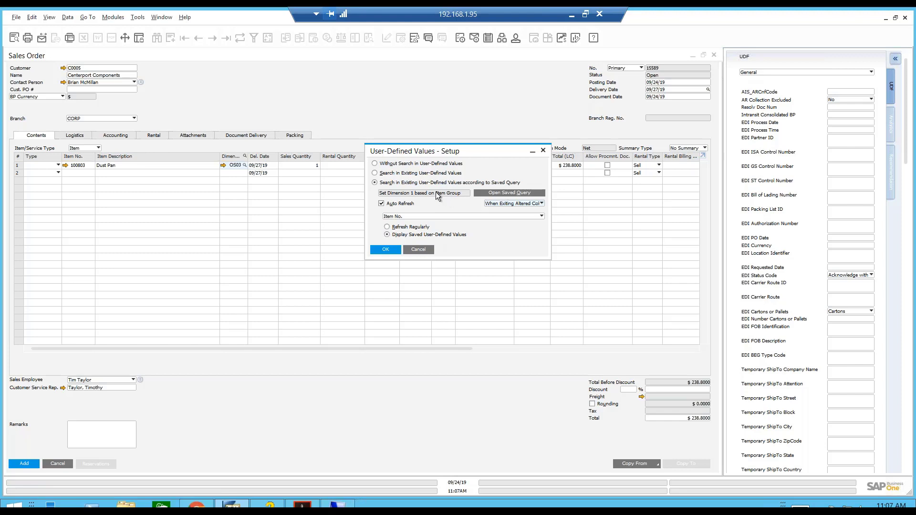
left_click(417, 250)
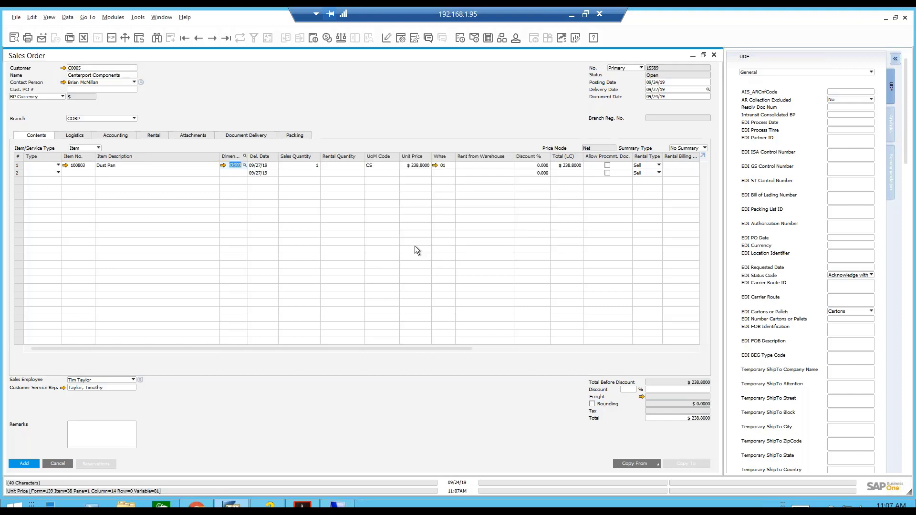
Open the Set Dimension 1 based on Item Group query from the UDV Formatted Searches category in the Query Manager.
left_click(160, 18)
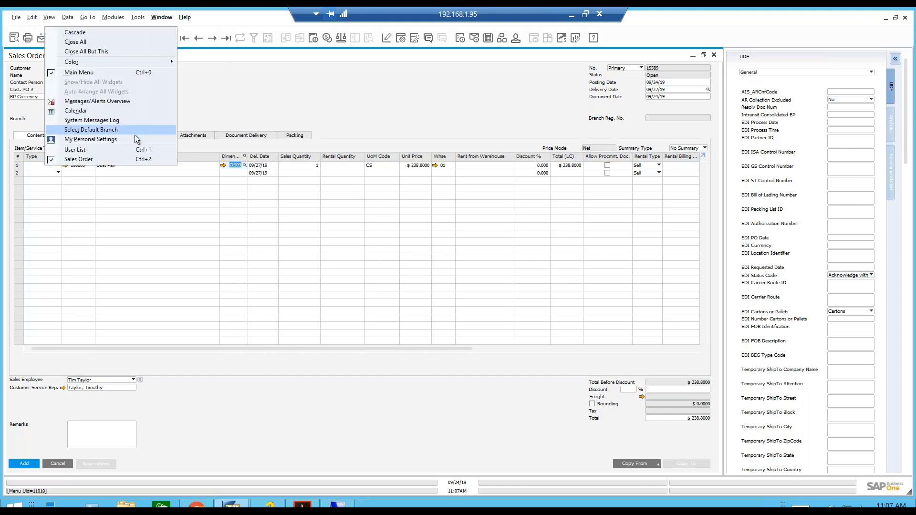
left_click(414, 38)
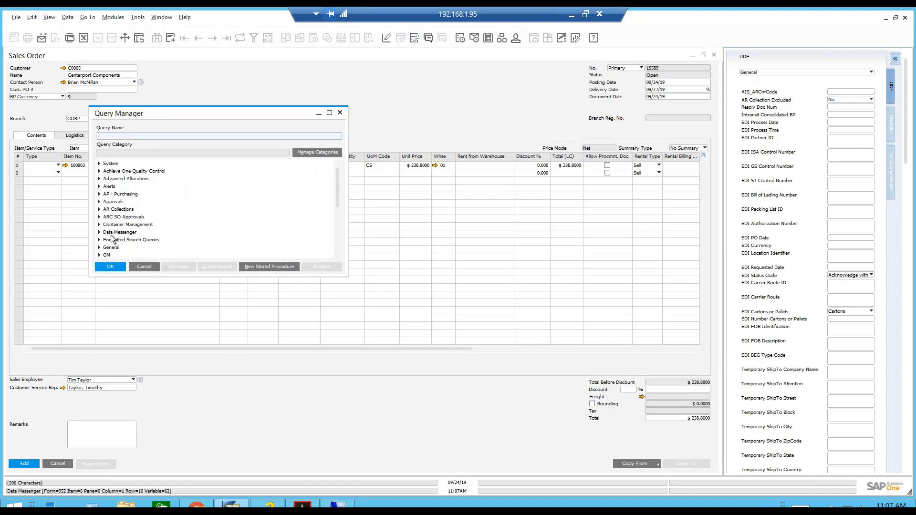
scroll(125, 238, "down", 5)
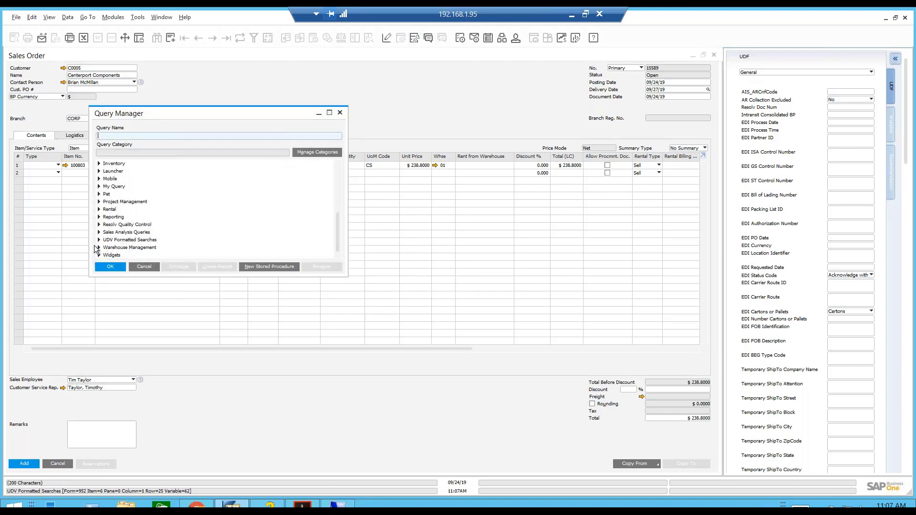
double_click(123, 240)
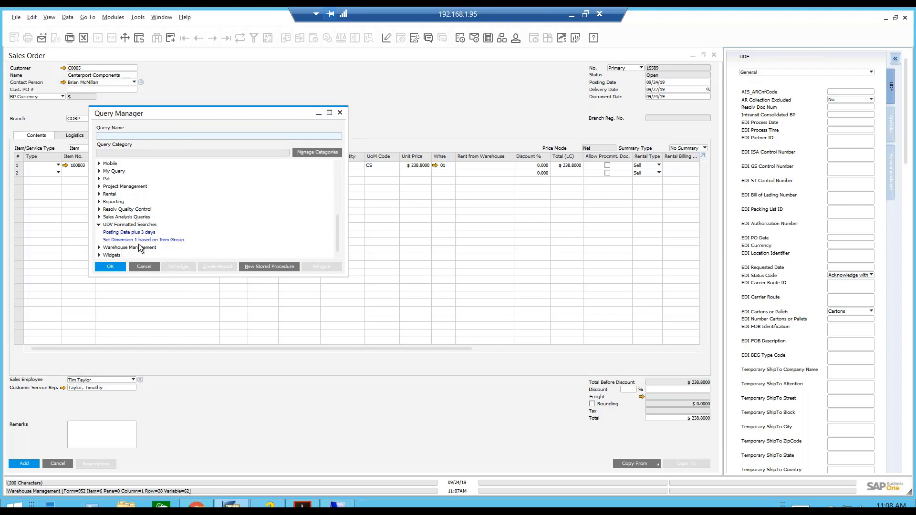
double_click(141, 240)
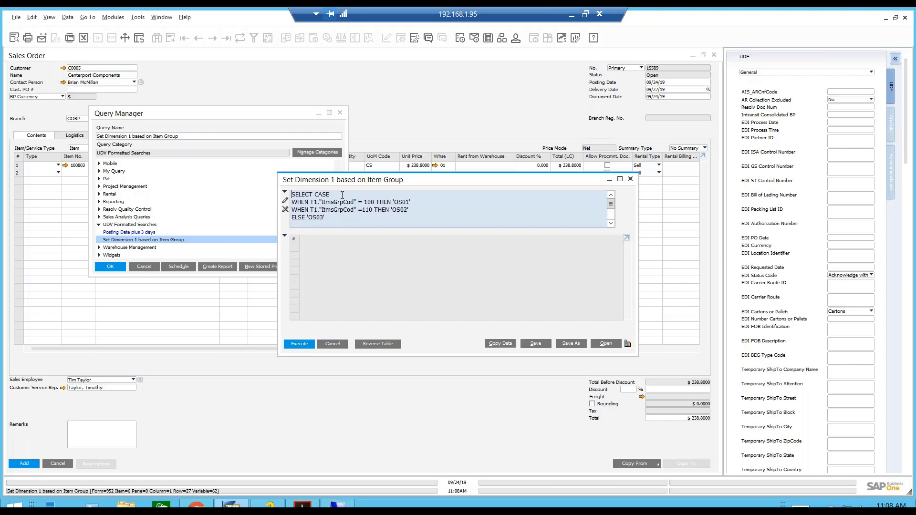
Read through the dimension query's full SQL, dismissing the messages overview, and close the query and the Query Manager.
key("Down")
key("Down")
key("Down")
key("Down")
key("Down")
key("Down")
key("Down")
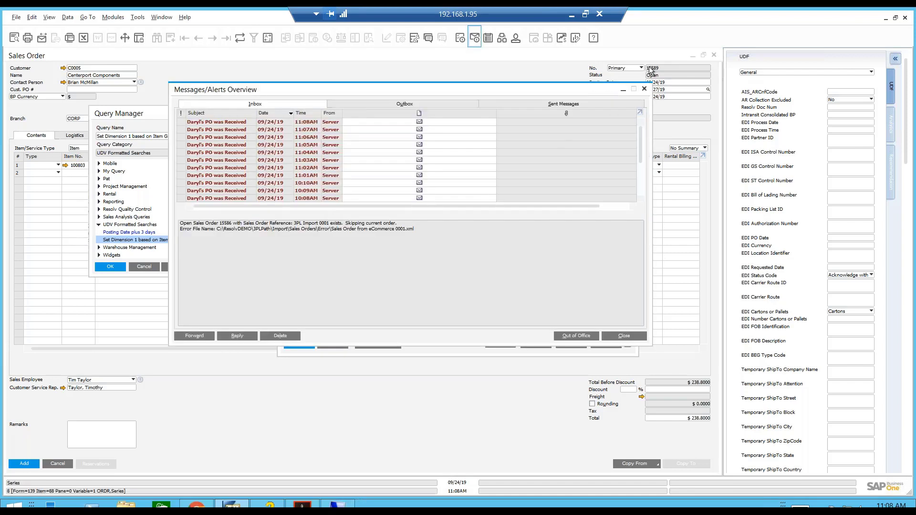
left_click(648, 89)
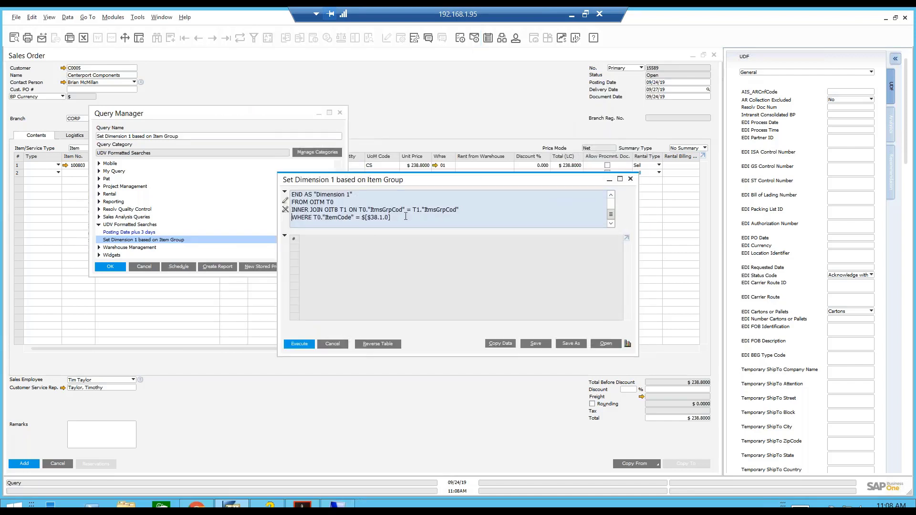
key("Up")
key("Up")
key("Up")
key("Up")
key("Up")
key("Up")
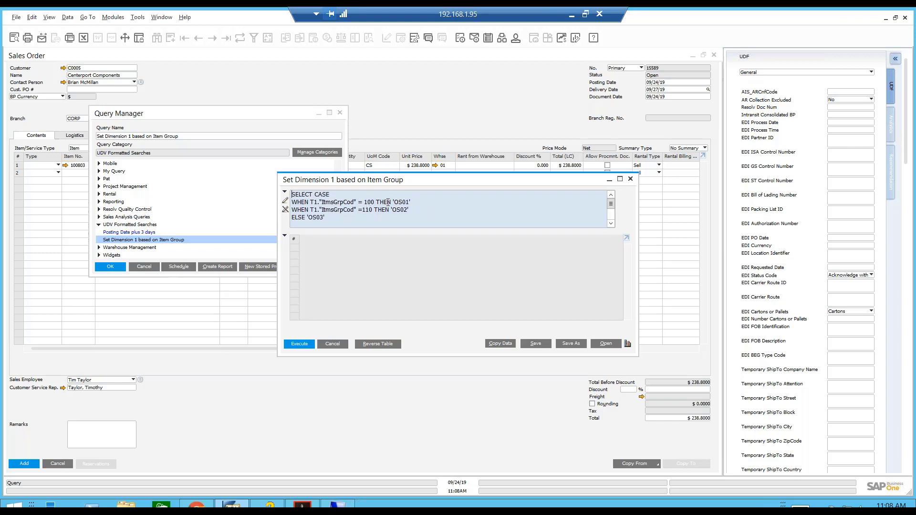
left_click(330, 218)
left_click(336, 347)
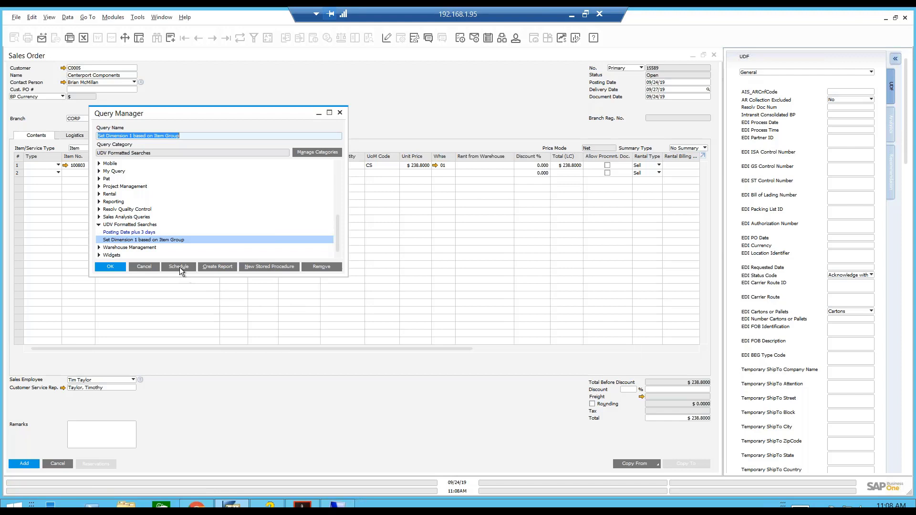
left_click(146, 265)
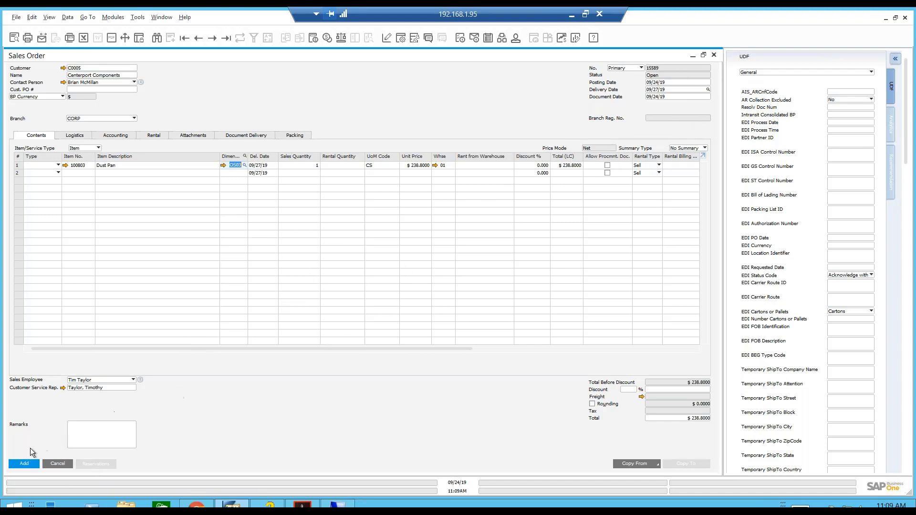
Close the sales order without adding it, and open Alerts Management from the Administration module.
left_click(714, 55)
left_click(426, 283)
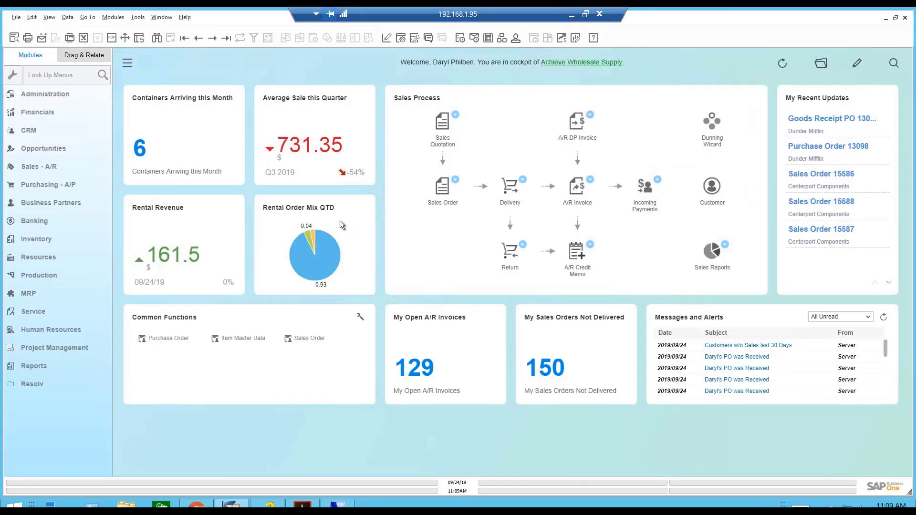
left_click(45, 94)
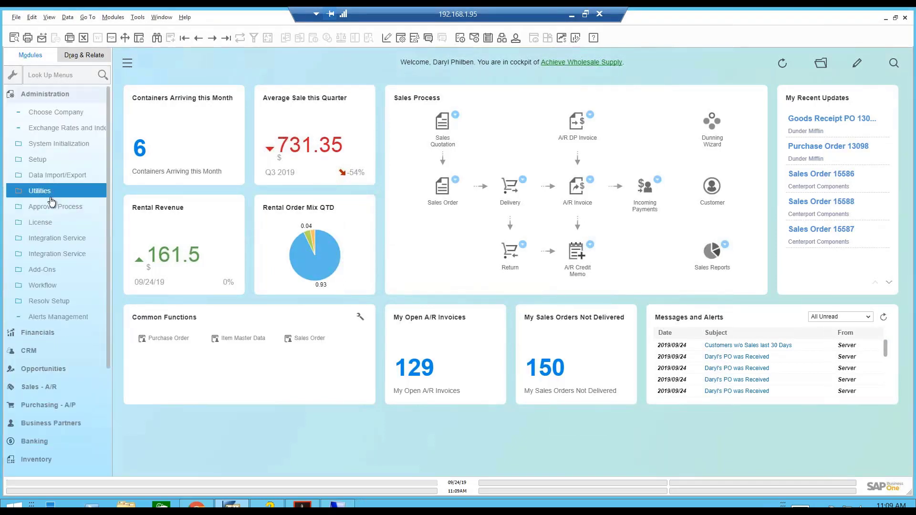
left_click(76, 317)
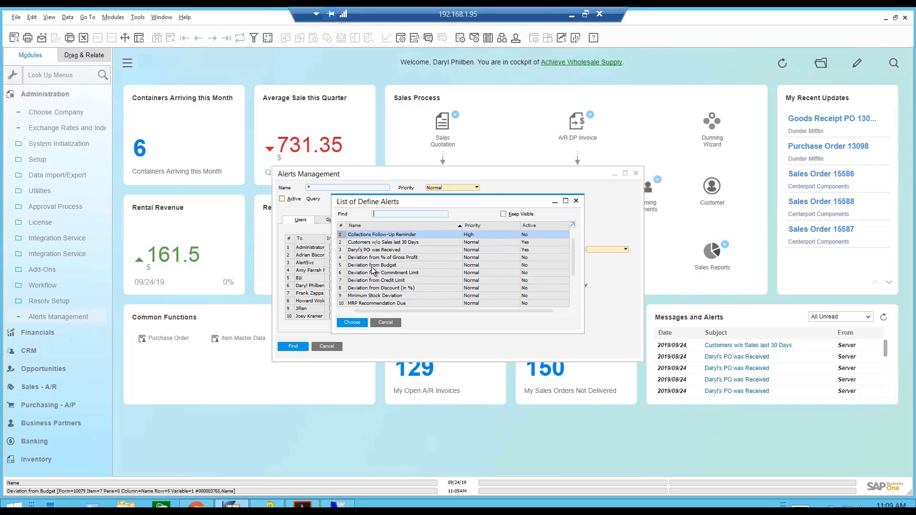
Look through the list of defined alerts and open the alert for the signed-in user's received purchase orders.
scroll(381, 294, "down", 1)
scroll(382, 294, "down", 2)
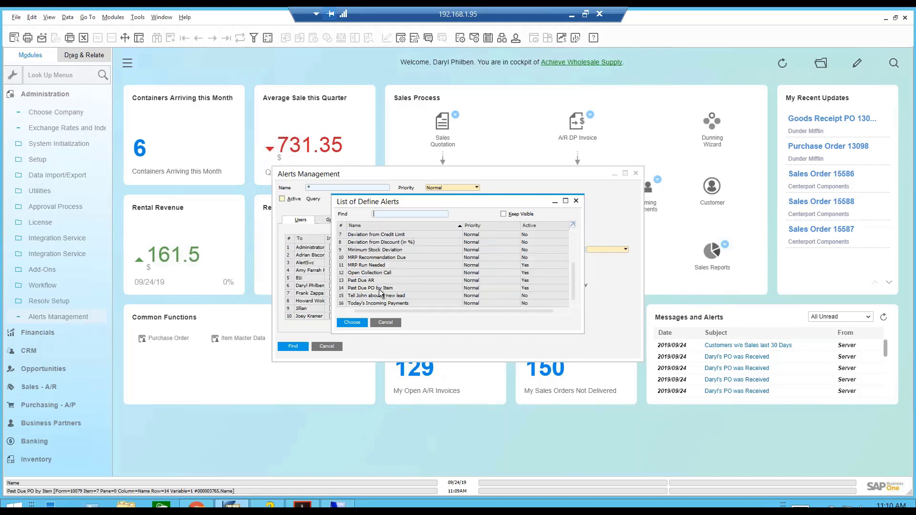
scroll(386, 286, "up", 3)
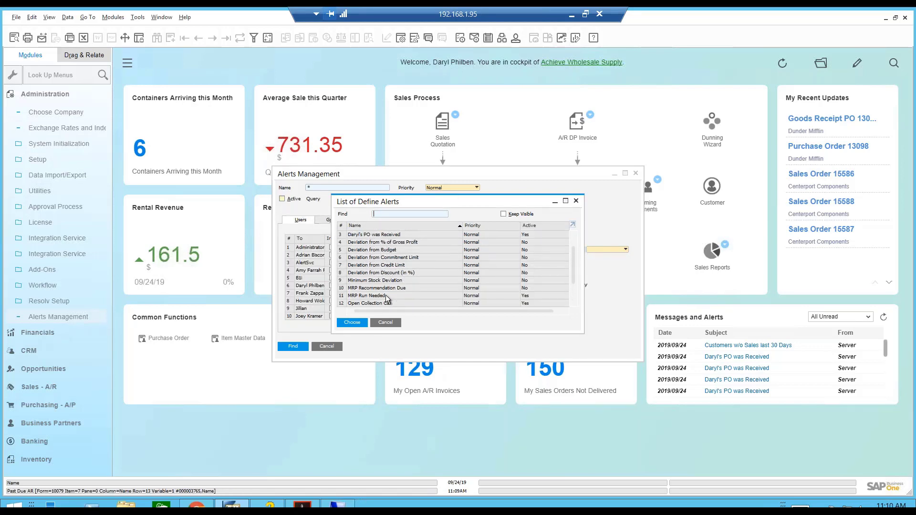
double_click(390, 250)
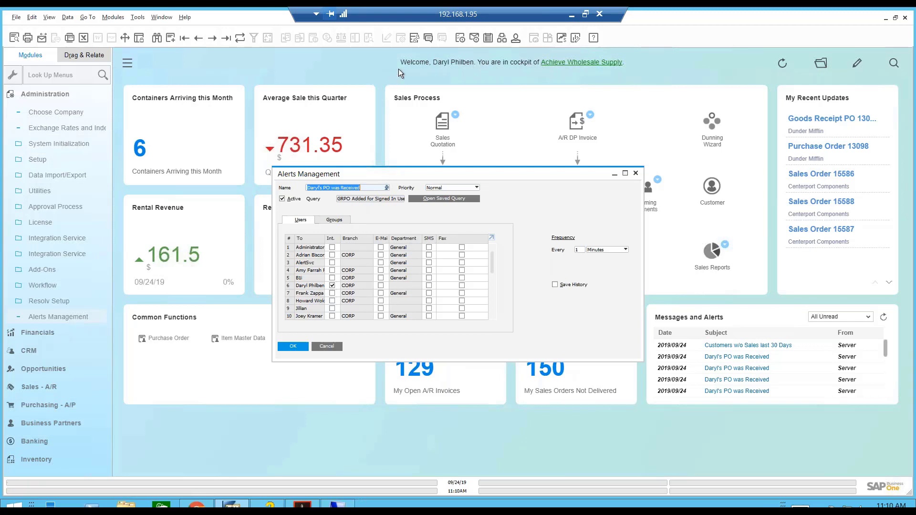
Run the GRPO Added for Signed In User query from the Alerts category in the Query Manager.
left_click(415, 40)
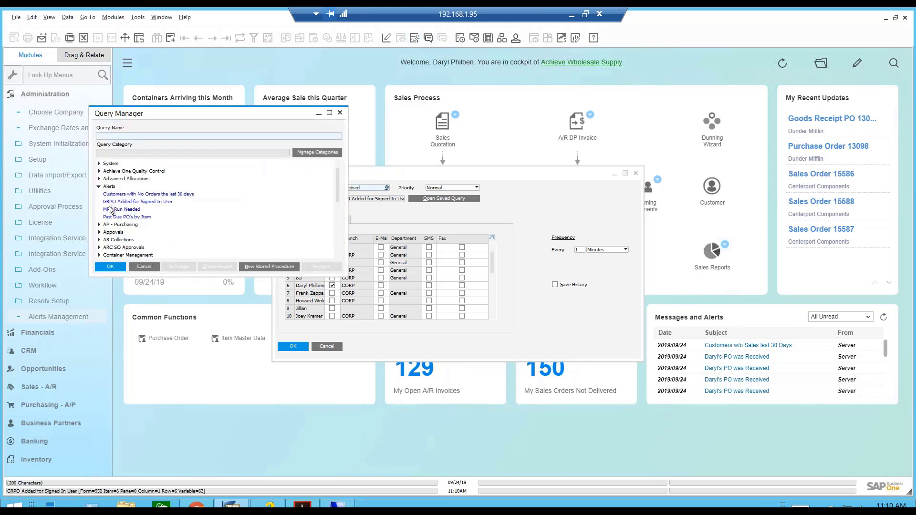
double_click(116, 202)
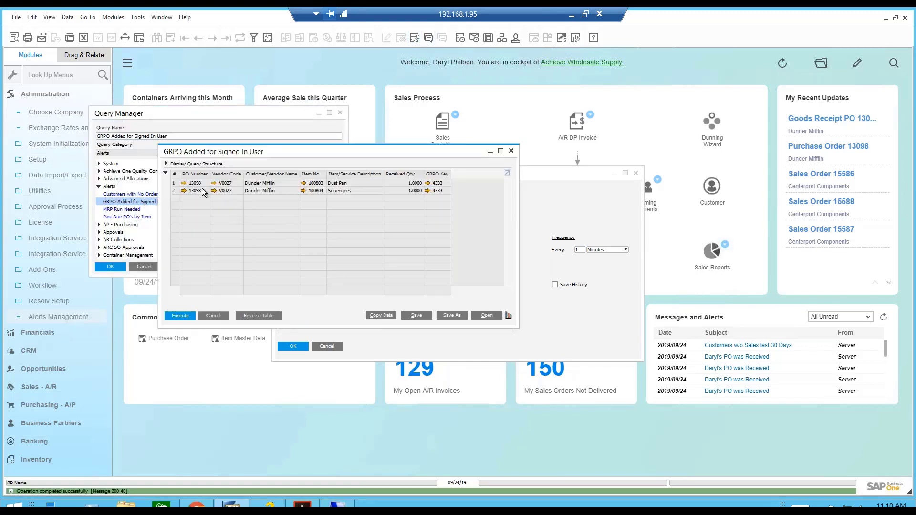
Display the SQL structure of the GRPO Added for Signed In User query and dismiss the messages and alerts overview.
left_click(165, 164)
left_click(227, 181)
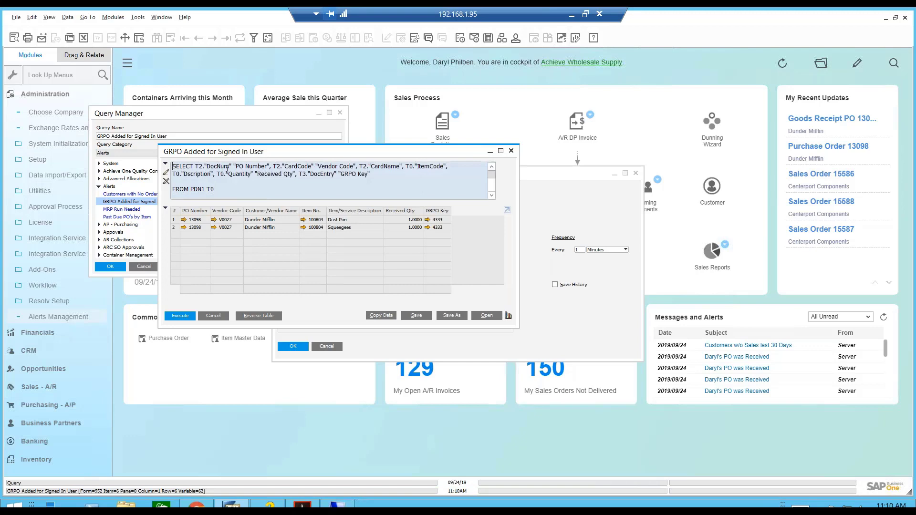
scroll(231, 175, "down", 2)
scroll(232, 176, "up", 2)
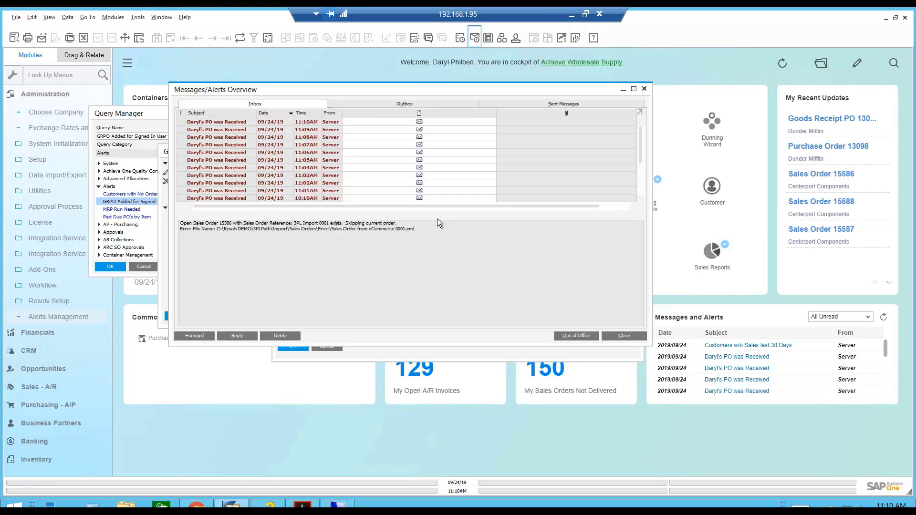
left_click(645, 90)
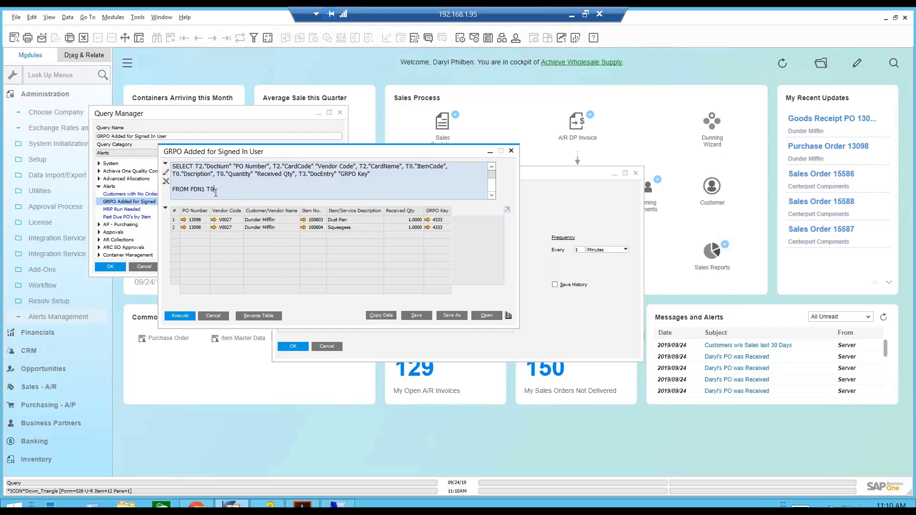
Examine the query's SQL from the PDN1 source table through the POR1, OPOR and OPDN joins to the UserSign condition.
key("ctrl+v")
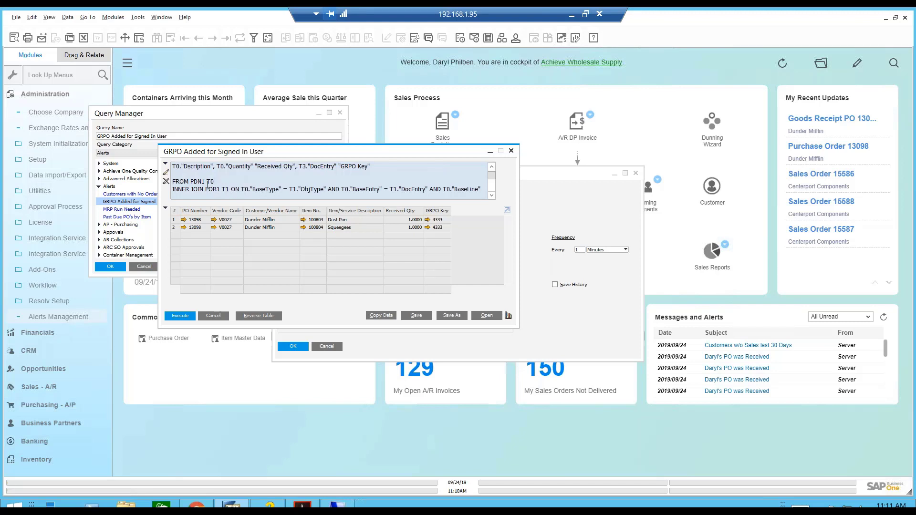
key("ctrl+End")
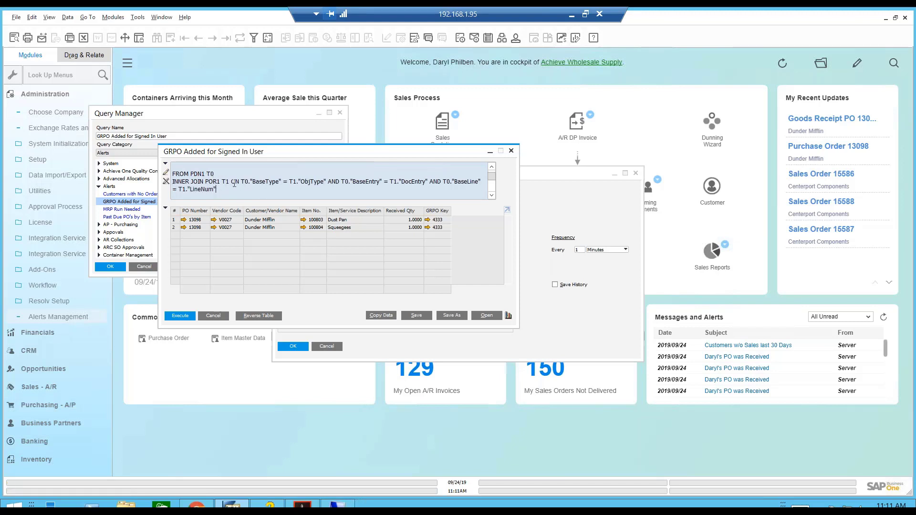
left_click_drag(242, 182, 482, 183)
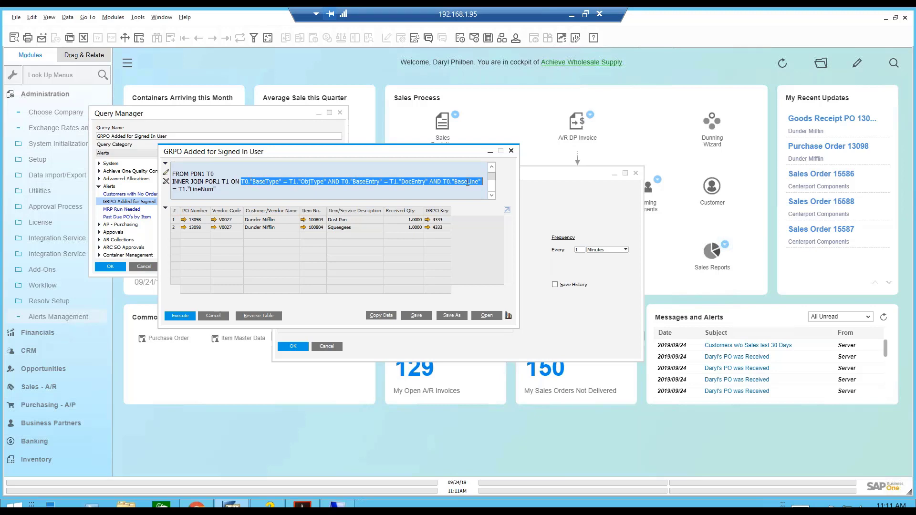
left_click(284, 191)
key("Return")
type("INNER JOIN OPOR T2 ON T1.\"DocEntry\" = T2.\"DocEntry\"")
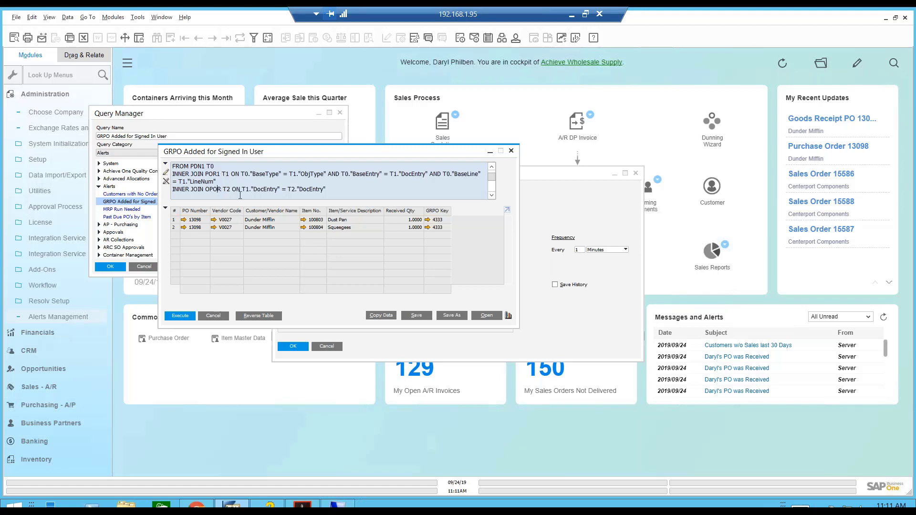
key("Down")
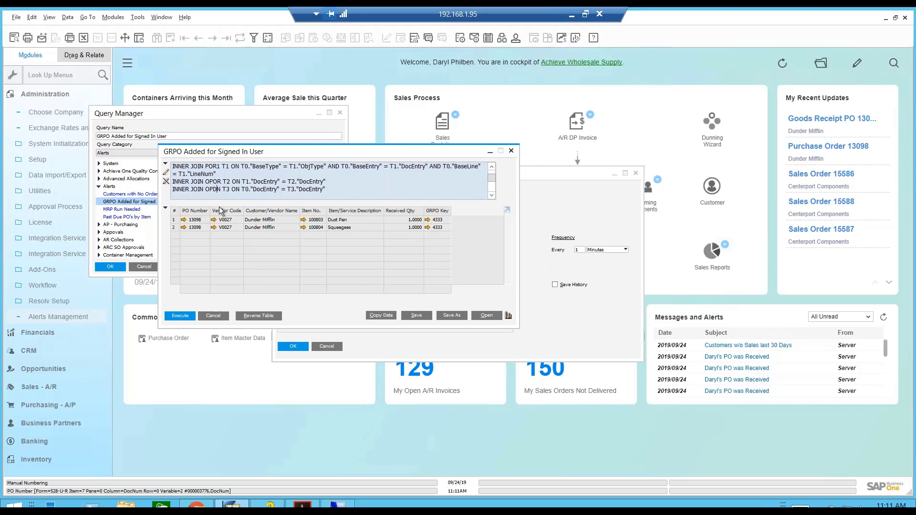
key("Down")
key("Down")
key("Down")
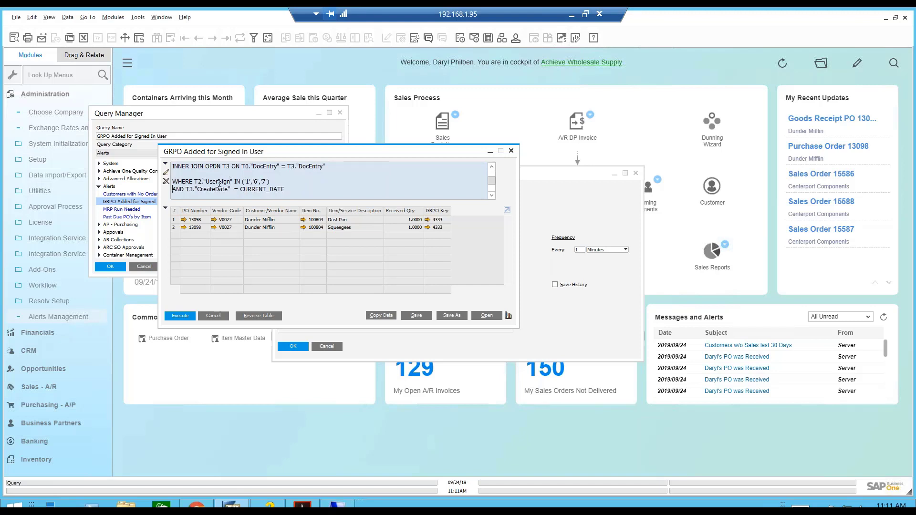
Start the Query Generator and load the fields of the OPOR table.
left_click(136, 18)
mouse_move(99, 127)
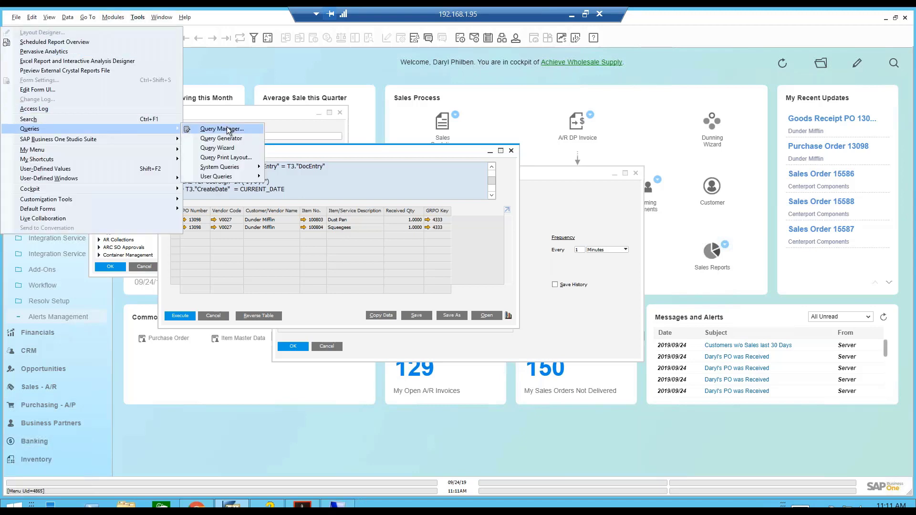
left_click(224, 139)
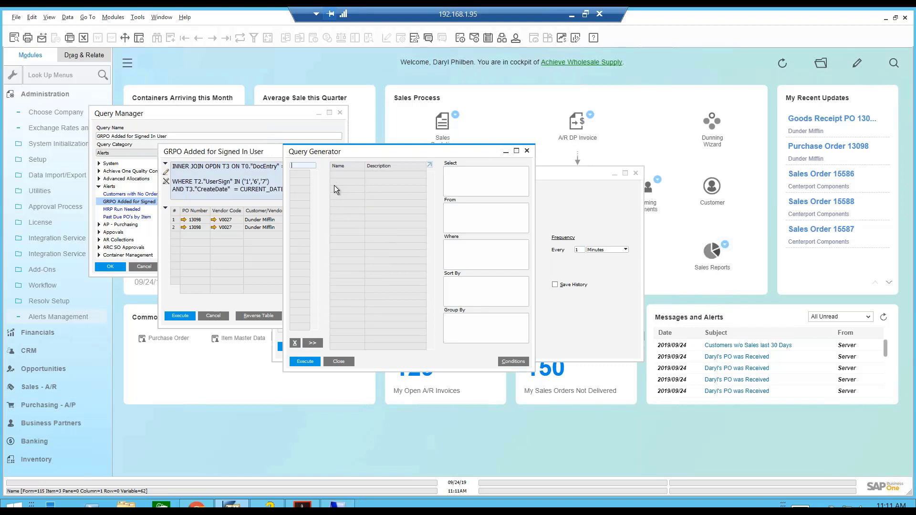
type("OPOR")
key("Return")
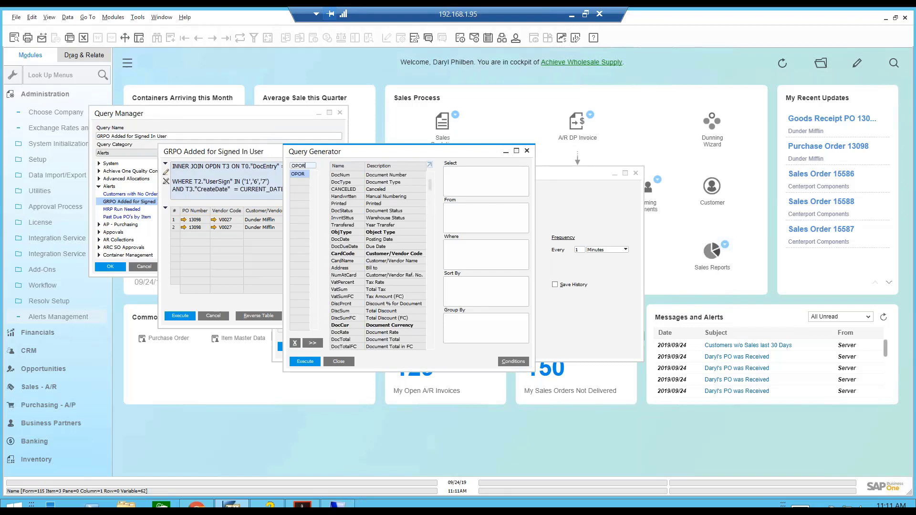
key("Tab")
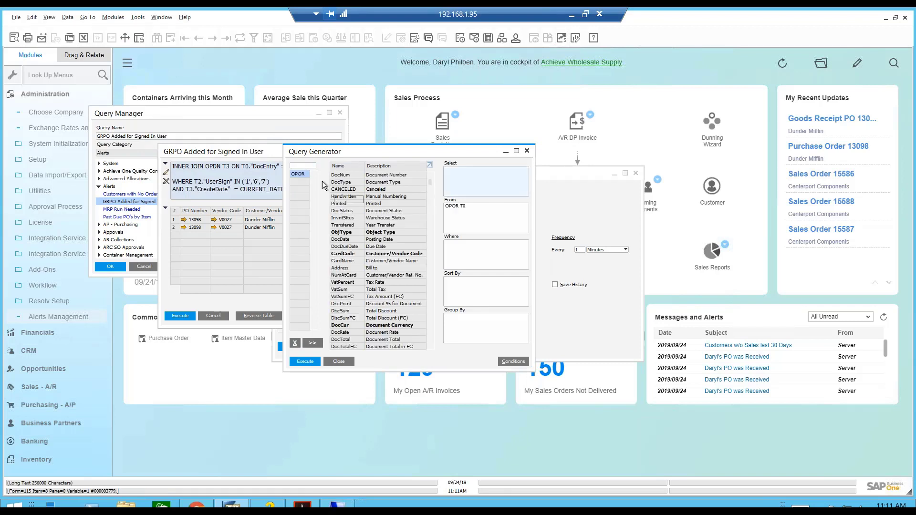
Sort the OPOR fields by name, use UserSign to add its linked user table OUSR, check the join, and close the generator.
double_click(342, 167)
double_click(342, 167)
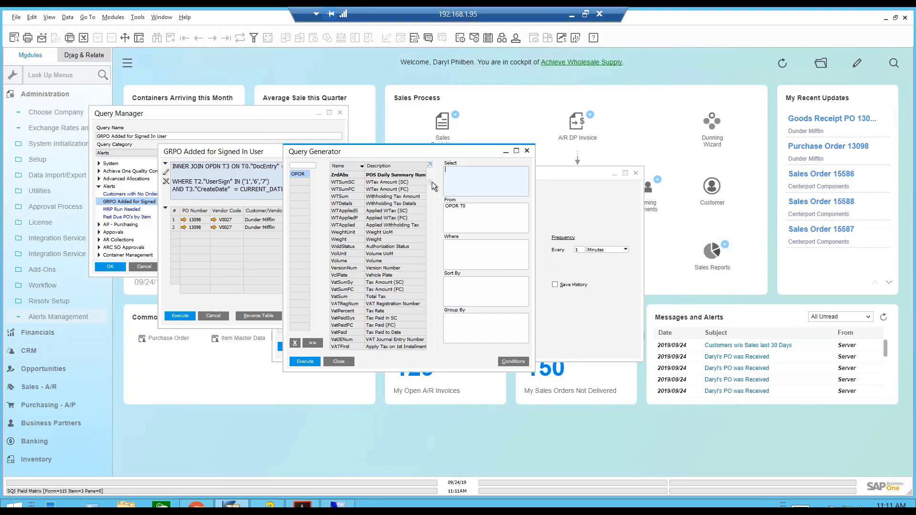
mouse_move(431, 182)
left_mouse_down()
mouse_move(433, 235)
mouse_move(435, 190)
left_mouse_up()
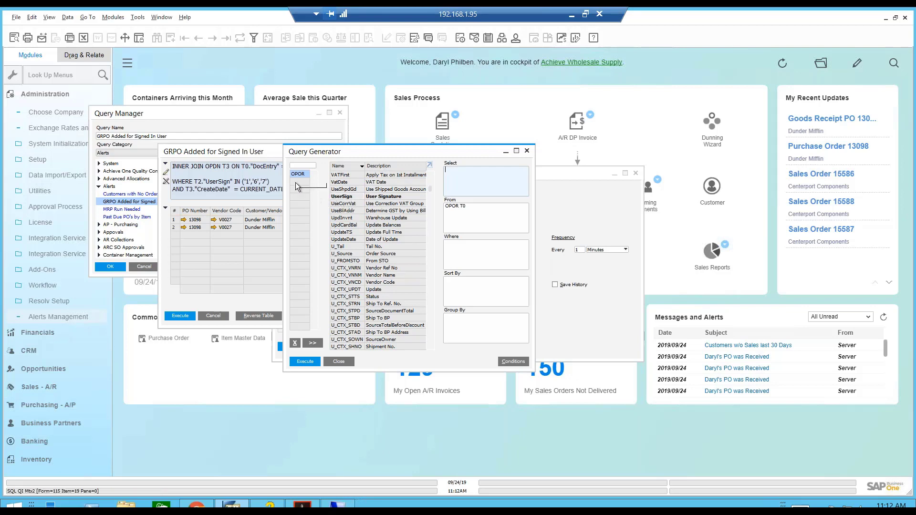
left_click_drag(297, 175, 294, 183)
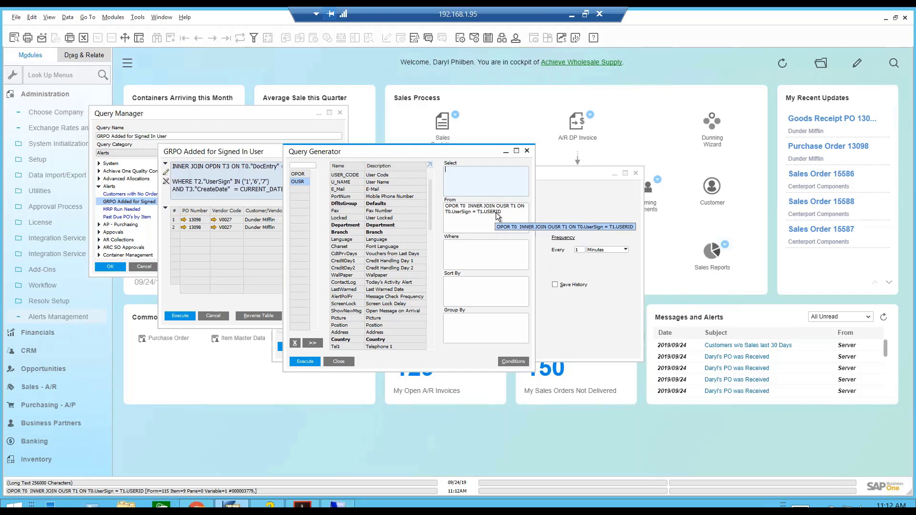
left_click(339, 362)
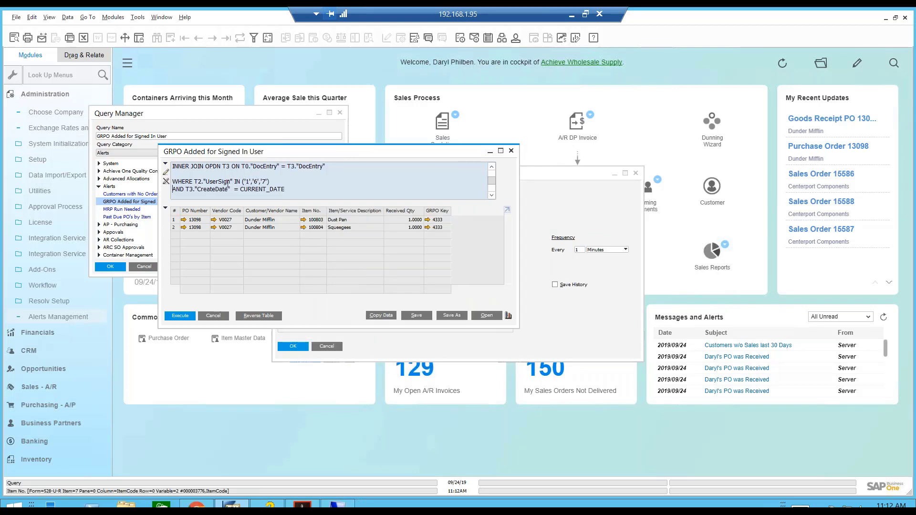
Examine the query's creation date and time filter, and check the received items listed in its alert message.
left_click(293, 189)
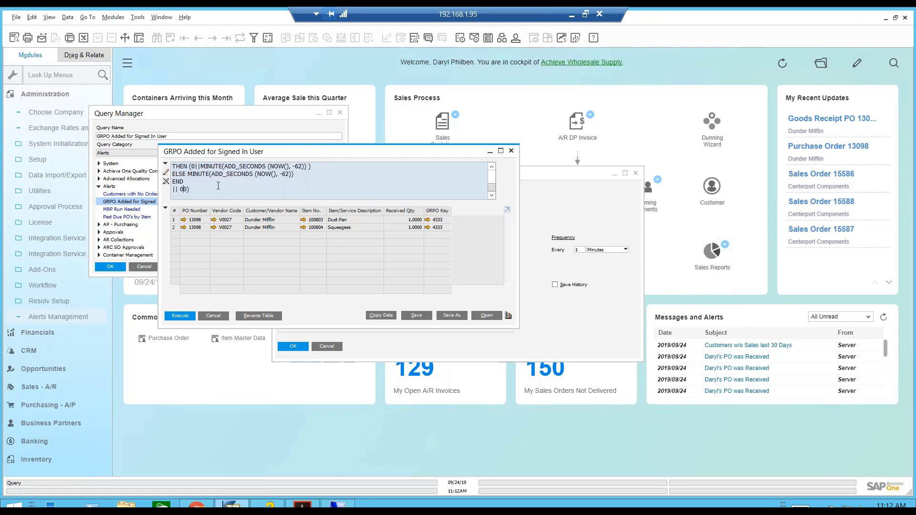
scroll(219, 184, "up", 3)
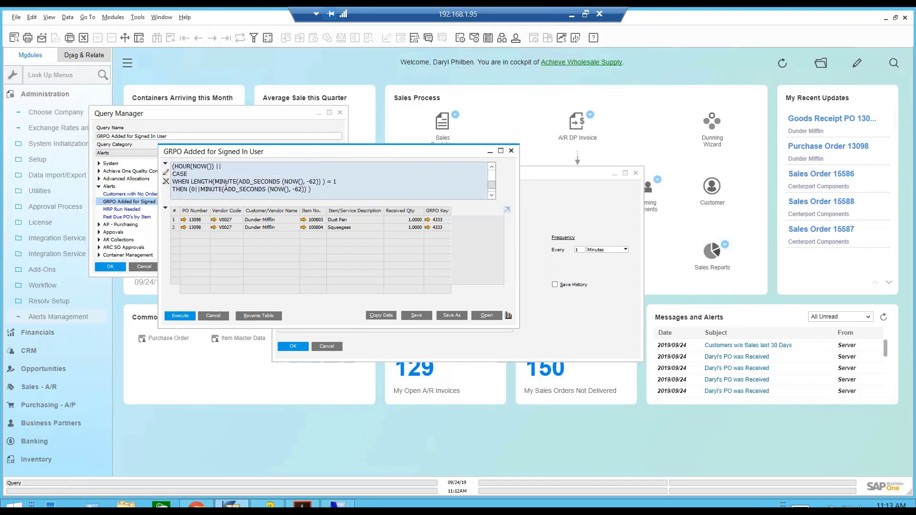
scroll(226, 183, "up", 3)
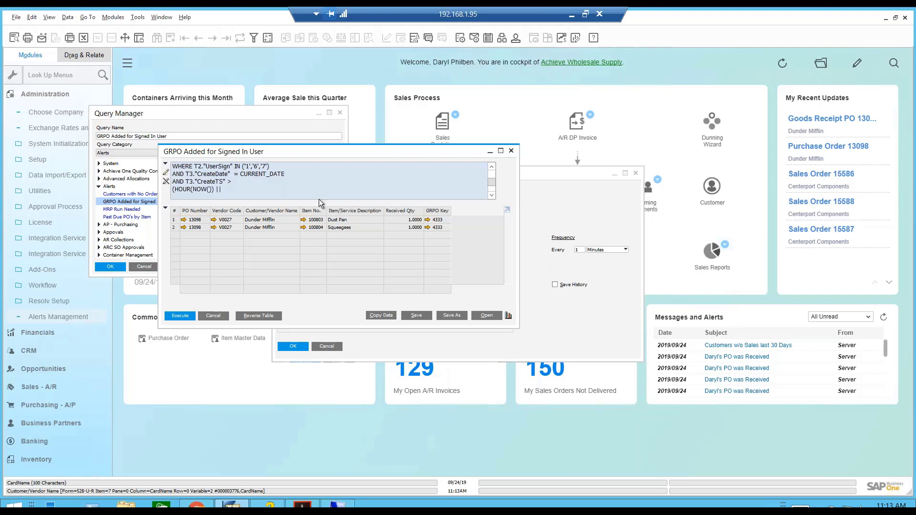
left_click(511, 151)
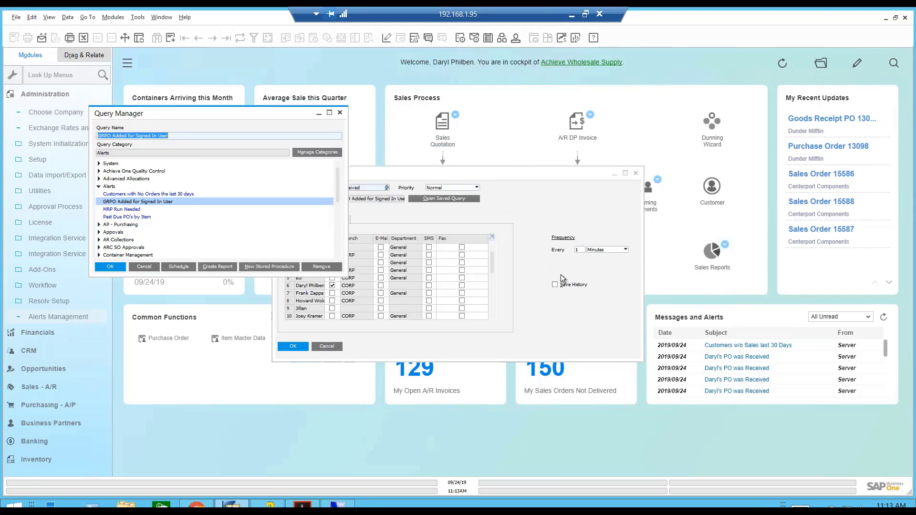
left_click(739, 358)
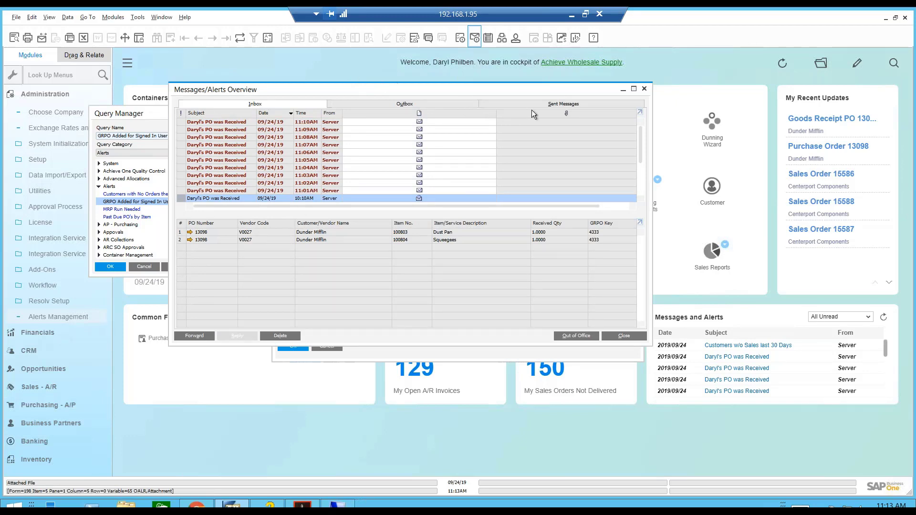
left_click(643, 89)
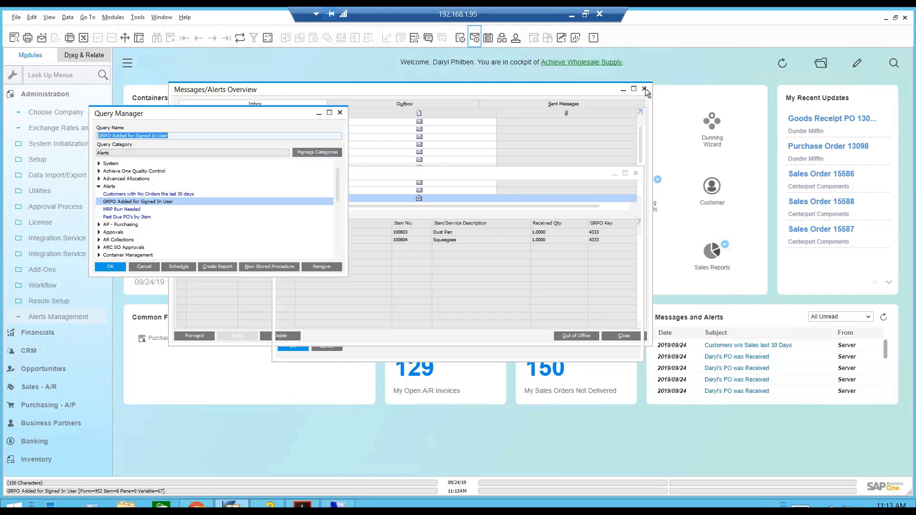
Deactivate the one-minute PO received alert in Alerts Management.
left_click(336, 168)
left_click(282, 198)
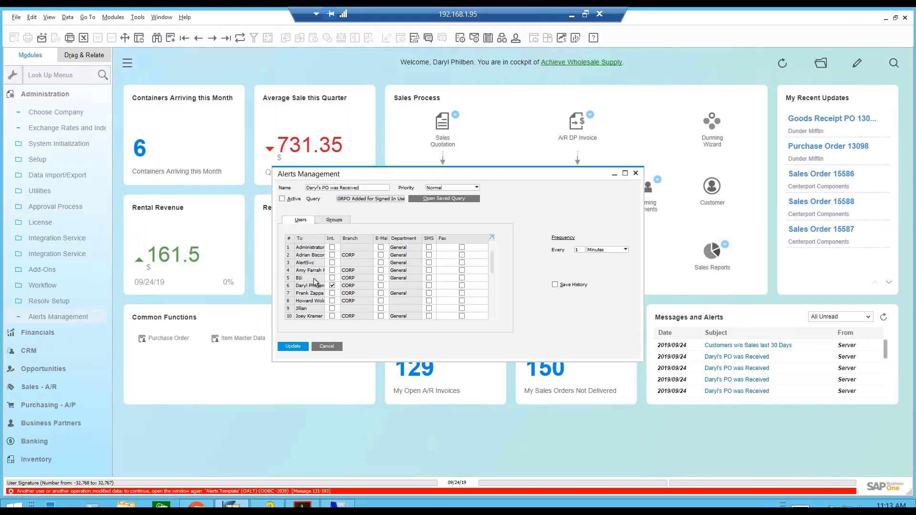
left_click(212, 38)
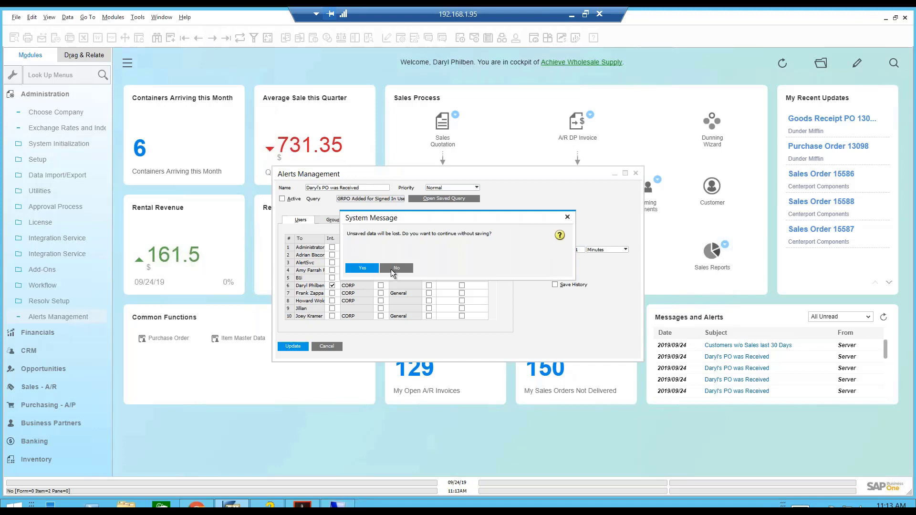
left_click(362, 268)
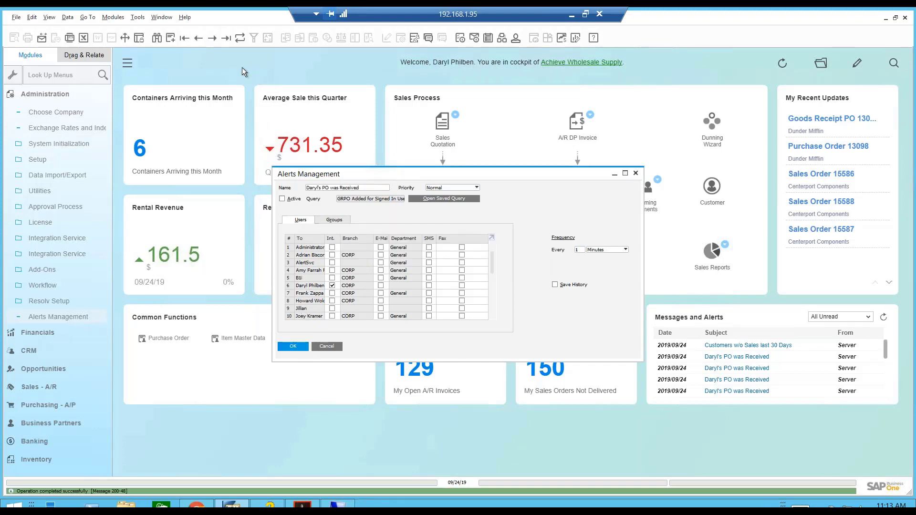
Show the Customers w/o Sales last 30 Days alert and review the customer list in its message.
left_click(213, 38)
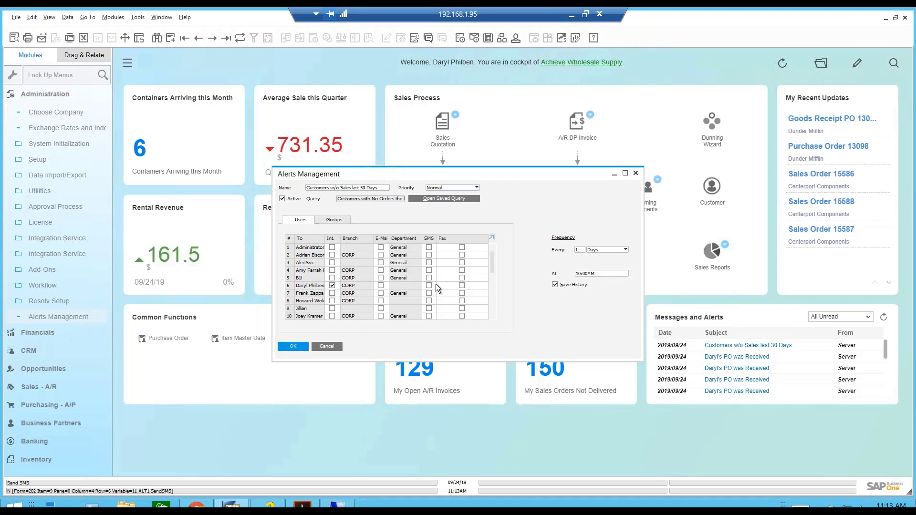
left_click(722, 344)
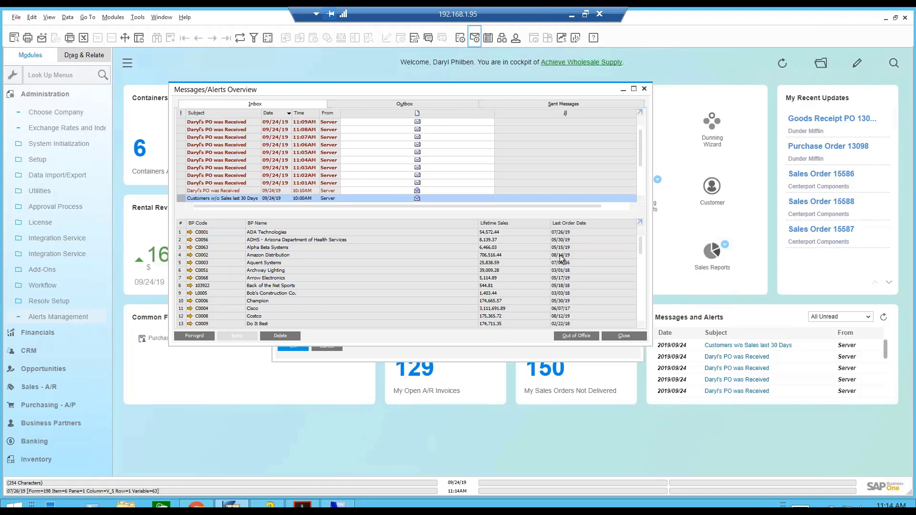
left_click(645, 90)
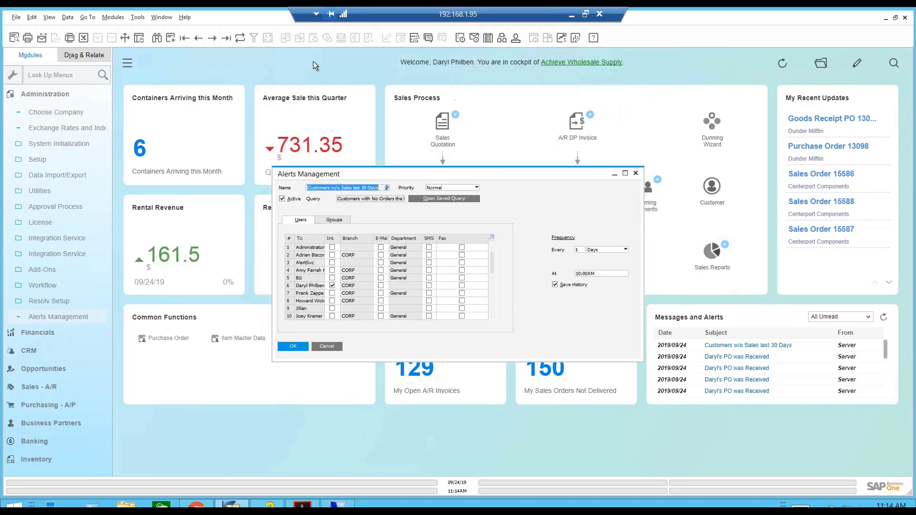
Run the Customers with No Orders the last 30 days query from the Alerts category, examine its SQL, and close it.
left_click(413, 39)
left_click(99, 186)
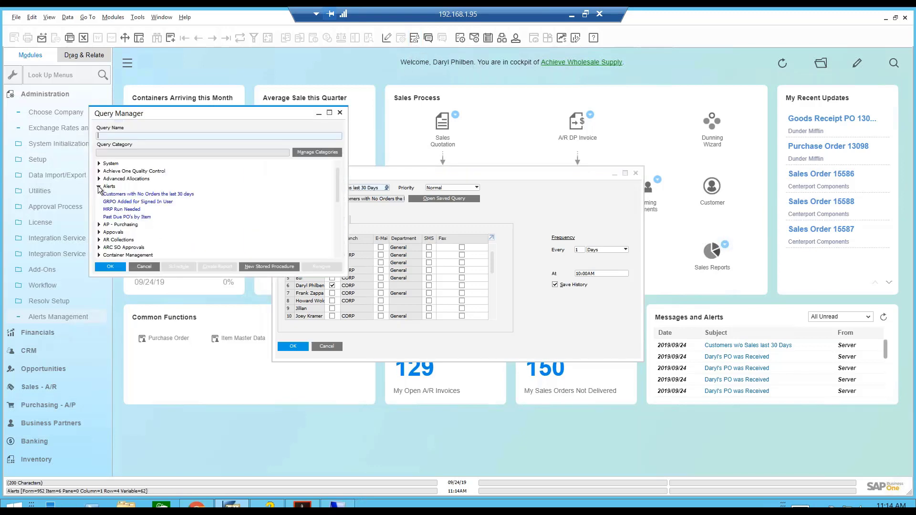
double_click(135, 194)
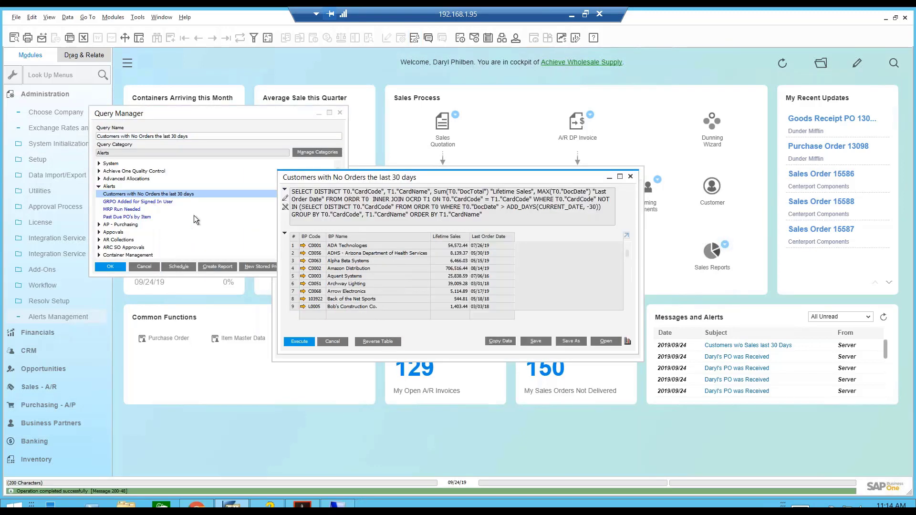
left_click(433, 215)
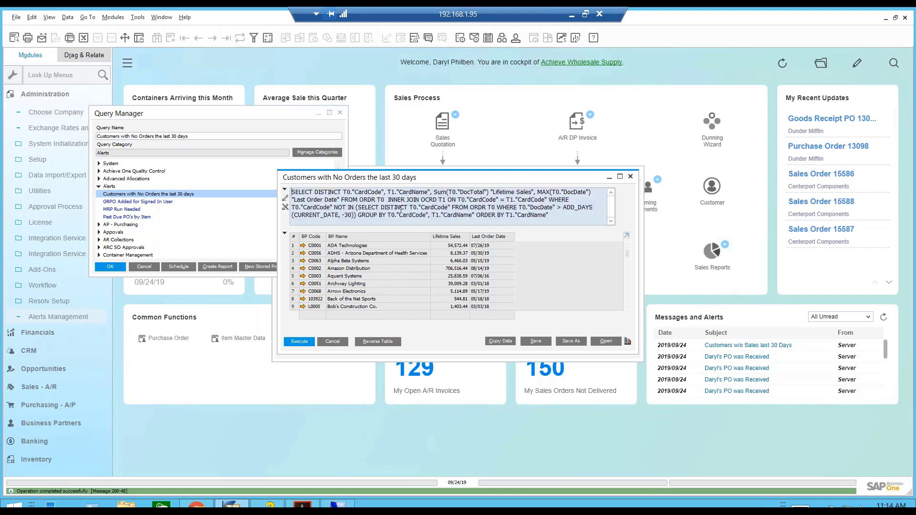
left_click(453, 208)
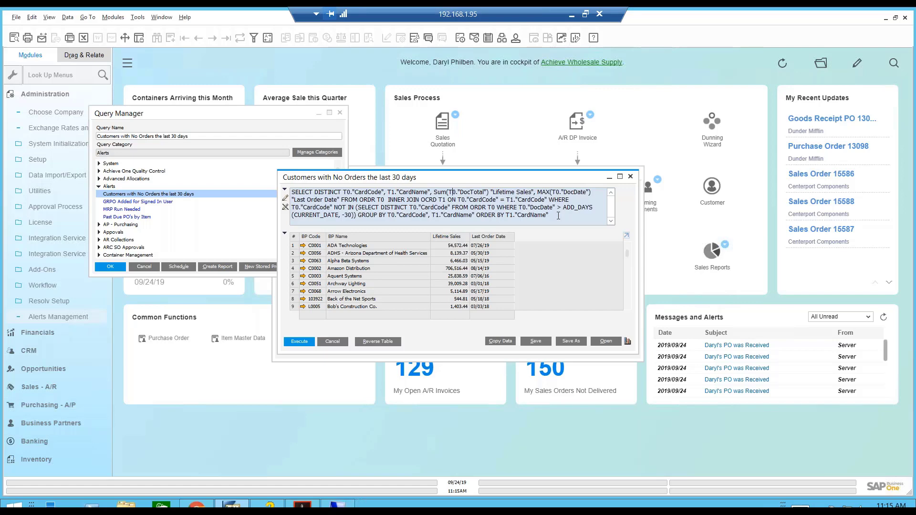
left_click(346, 344)
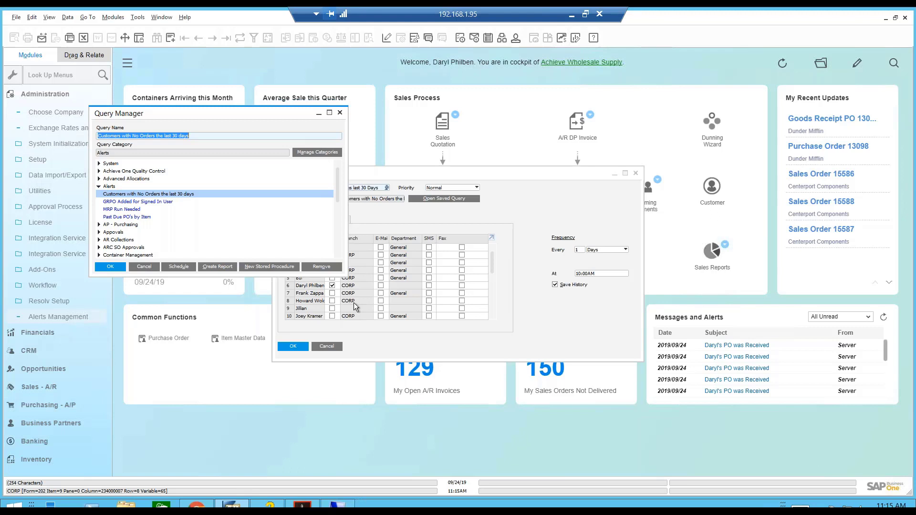
Run the MRP Run Needed query from the Alerts category, examine its minimum stock condition, and close it.
left_click(123, 210)
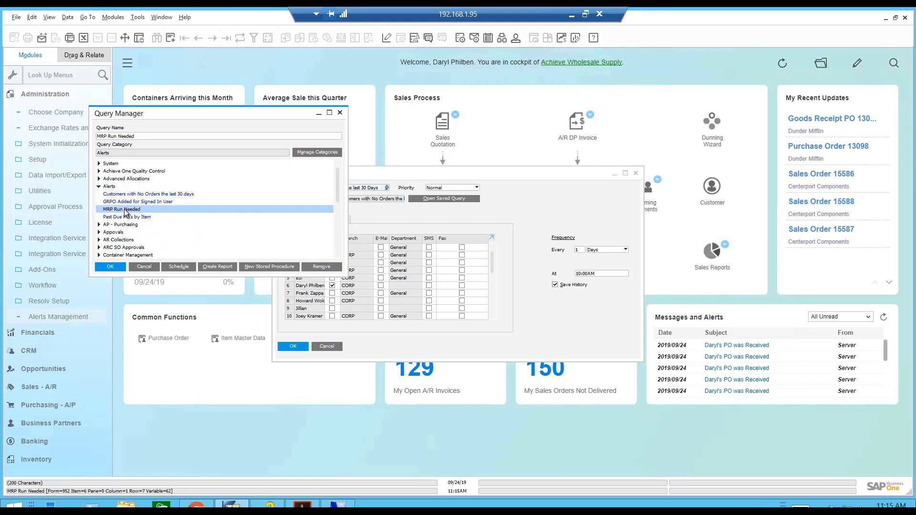
double_click(125, 213)
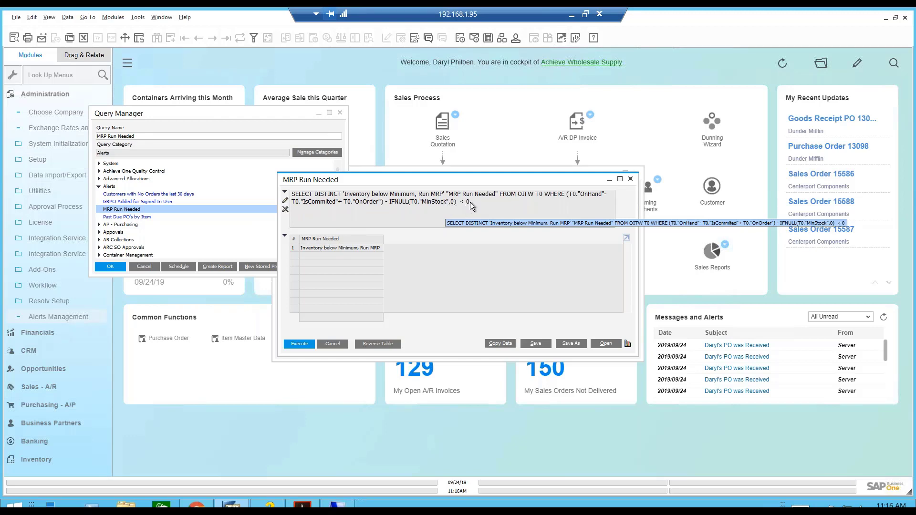
left_click(334, 342)
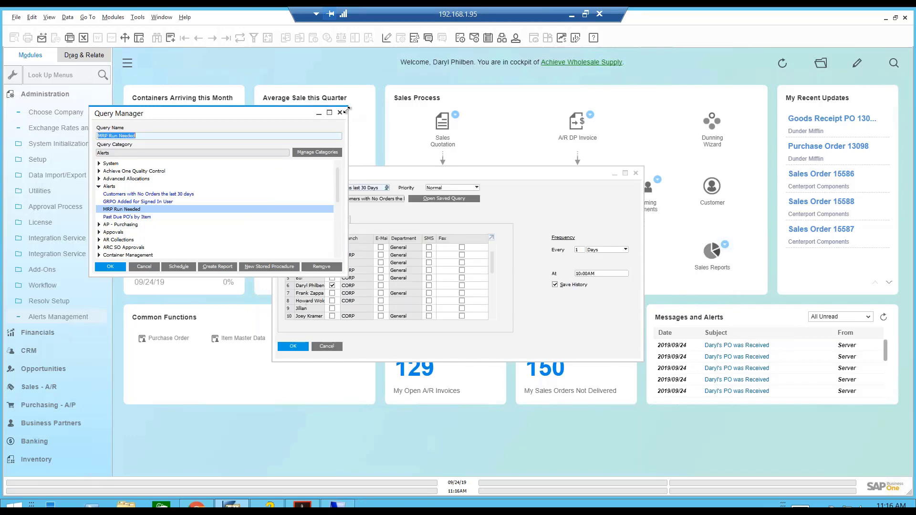
Switch the Query Manager list from the Alerts to the Appovals category and close the alert setup window behind it.
left_click(99, 187)
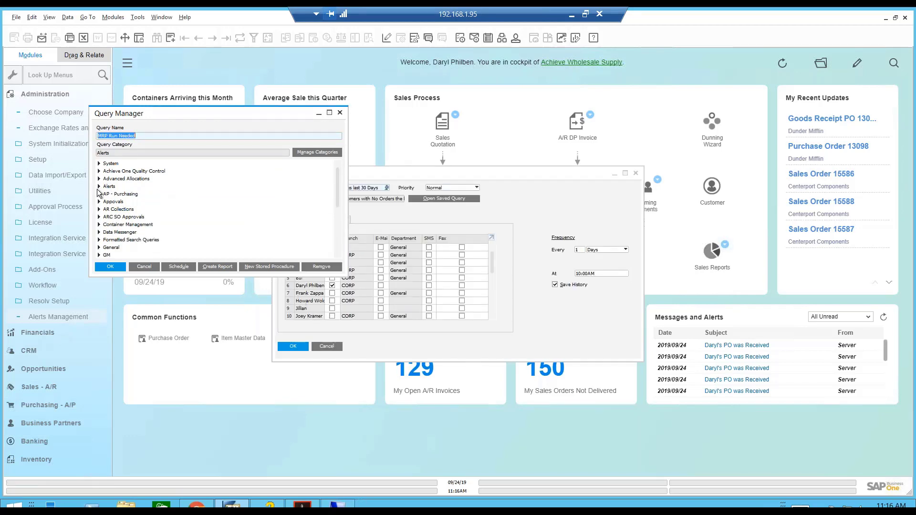
left_click(99, 201)
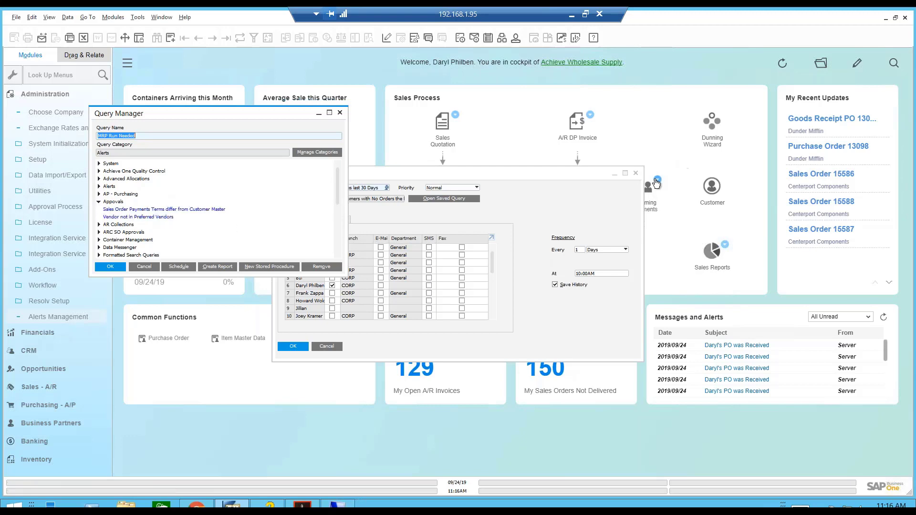
left_click(635, 173)
left_click_drag(238, 112, 423, 104)
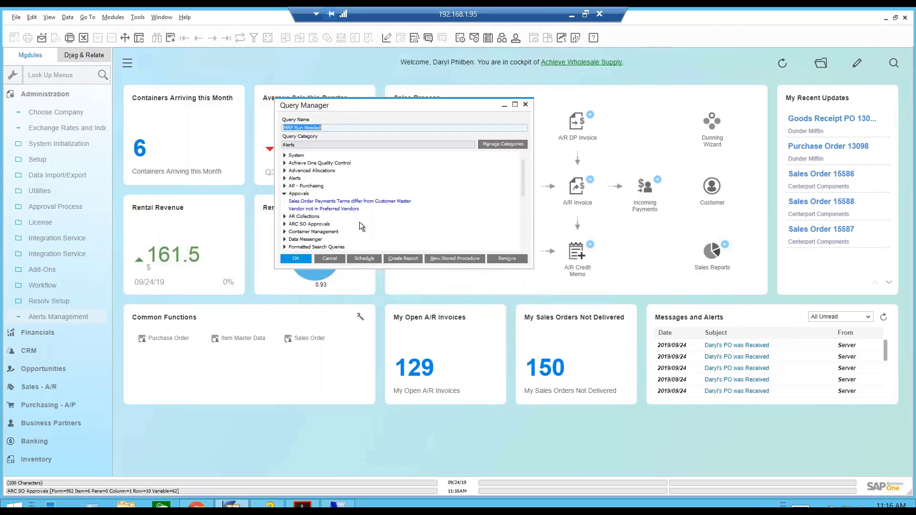
Run the Sales Order Payments Terms differ from Customer Master query and read through its SQL.
left_click(339, 202)
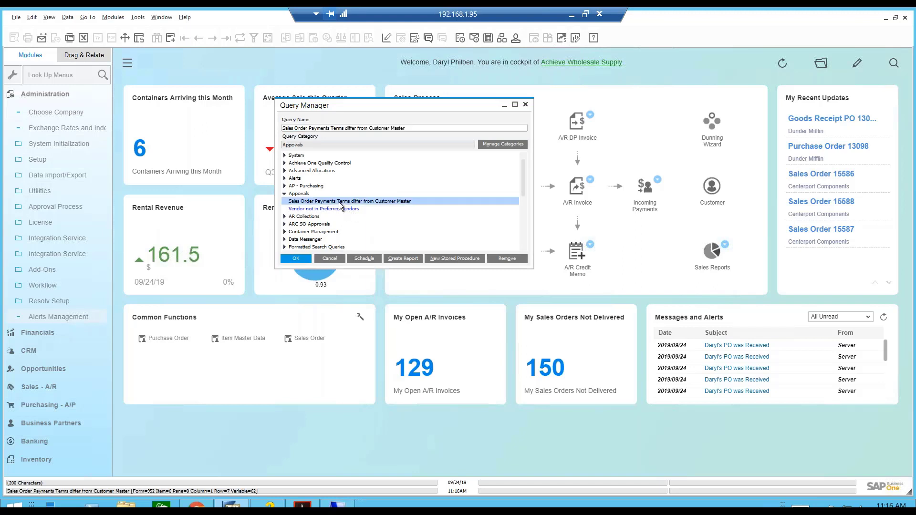
double_click(340, 202)
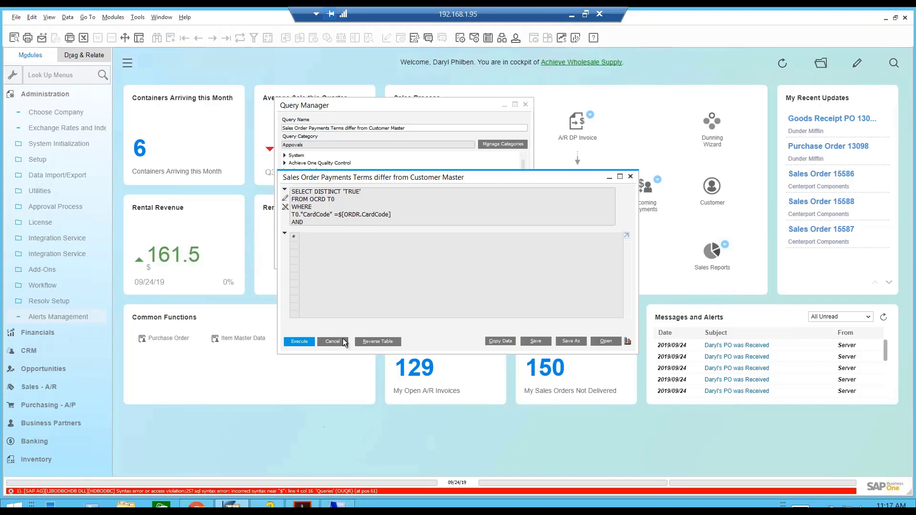
left_click(367, 195)
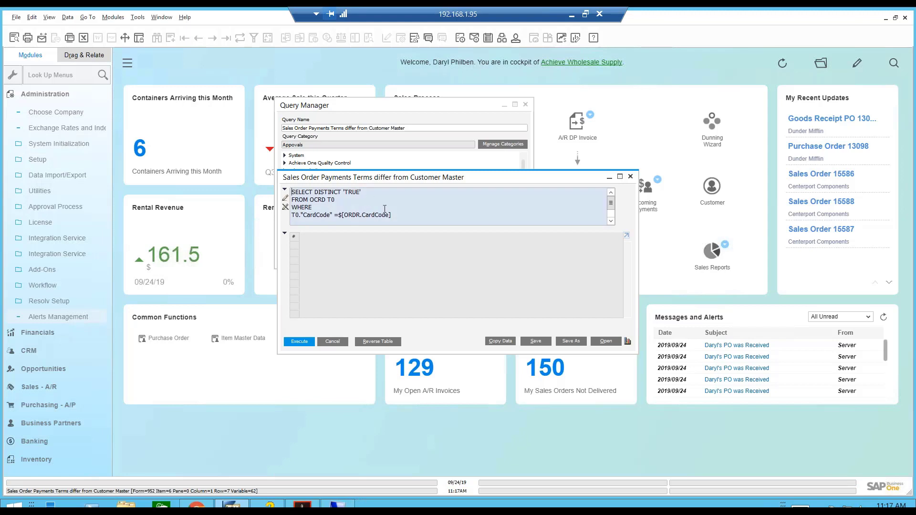
key("Down")
key("Down")
key("Down")
key("Down")
key("Down")
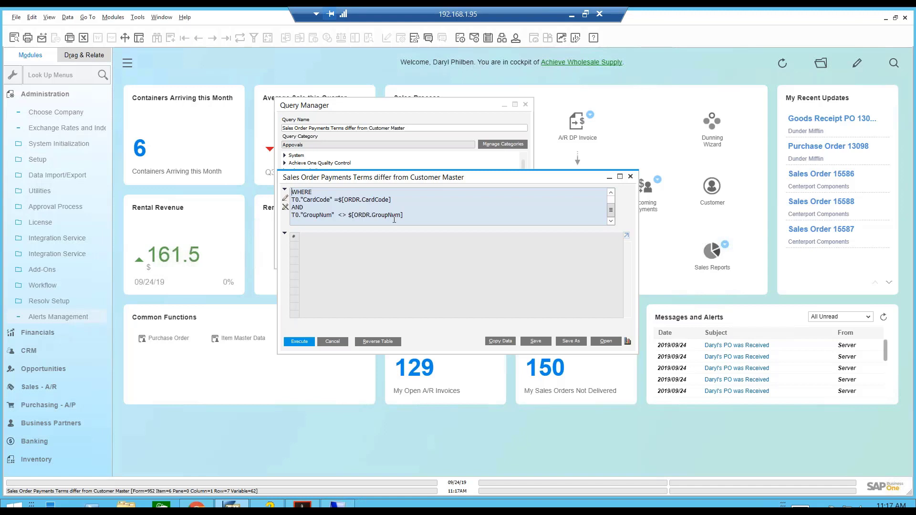
key("Up")
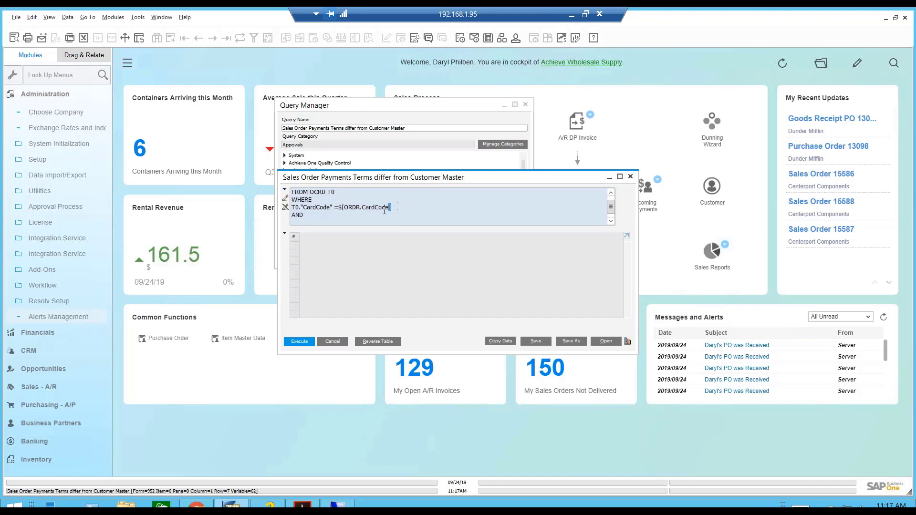
Examine the query's ORDR.CardCode and ORDR.GroupNum comparisons, and close the query window.
left_click_drag(391, 208, 338, 207)
left_click(397, 215)
key("Return")
type("T0.\"GroupNum\" <> $[ORDR.GroupNum]")
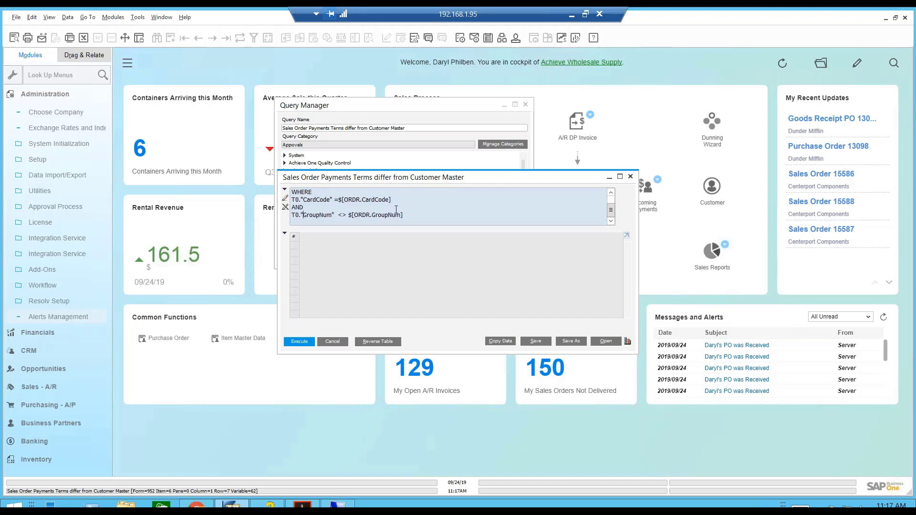
left_click(631, 177)
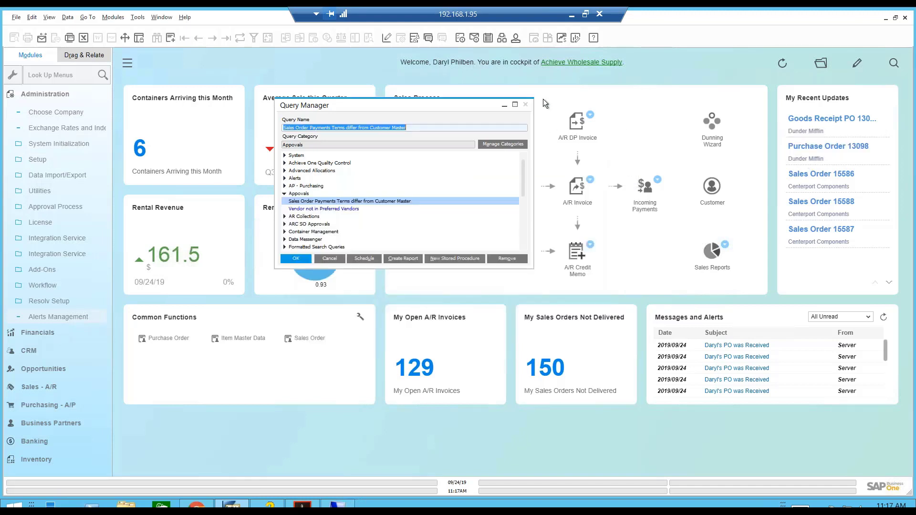
Show the first Centerport Components sales order in My Recent Updates and run the payment terms approval query against it.
left_click(817, 176)
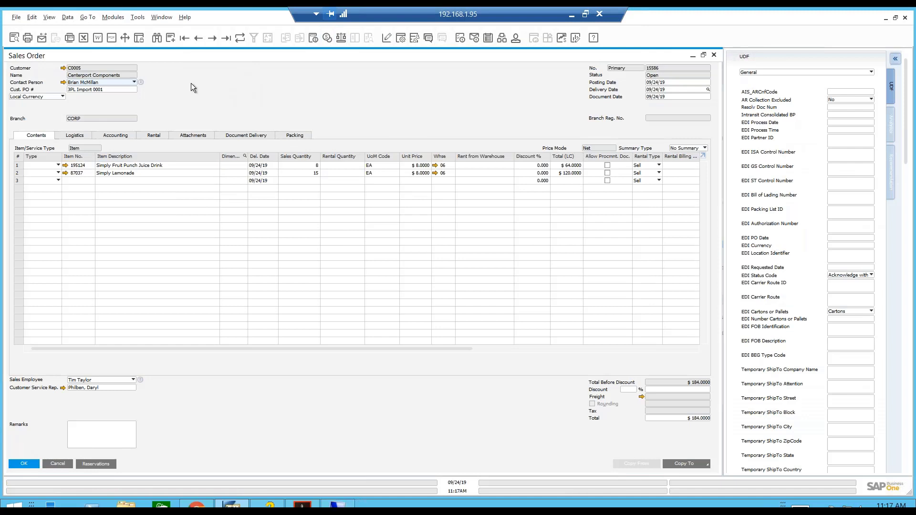
left_click(138, 18)
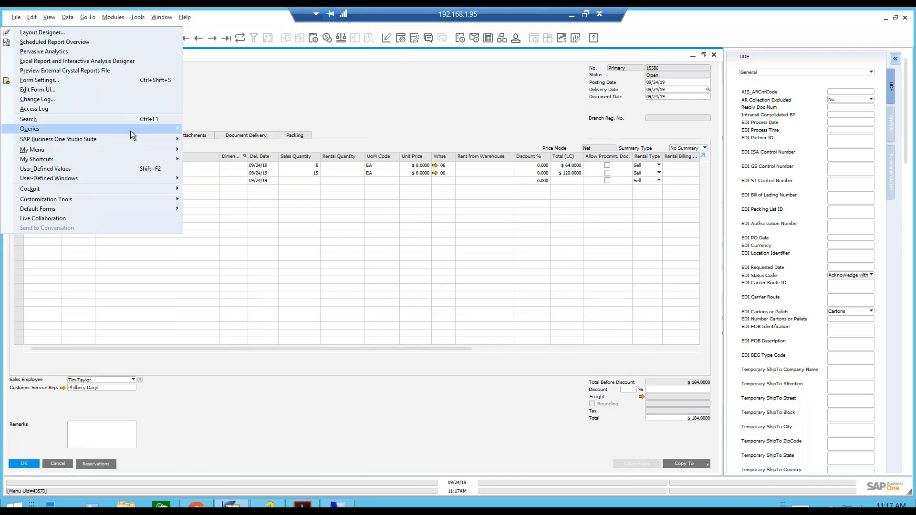
mouse_move(130, 131)
mouse_move(202, 176)
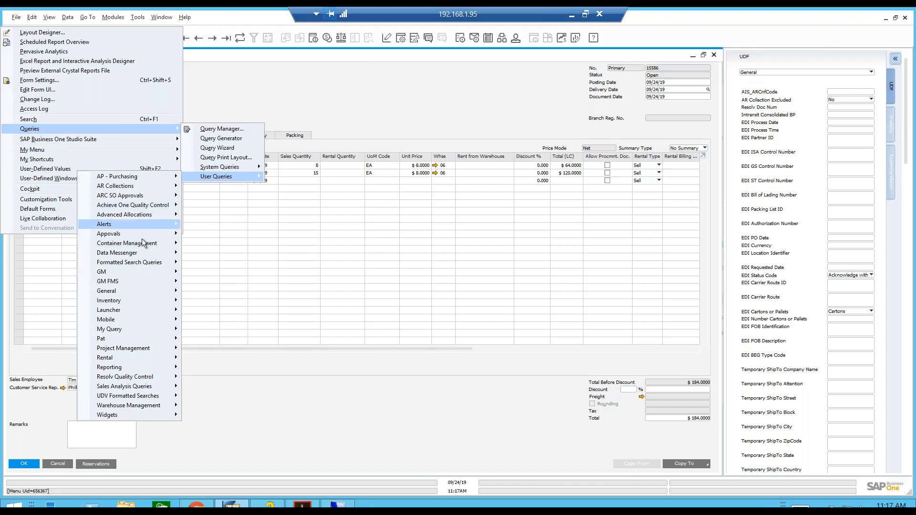
mouse_move(151, 231)
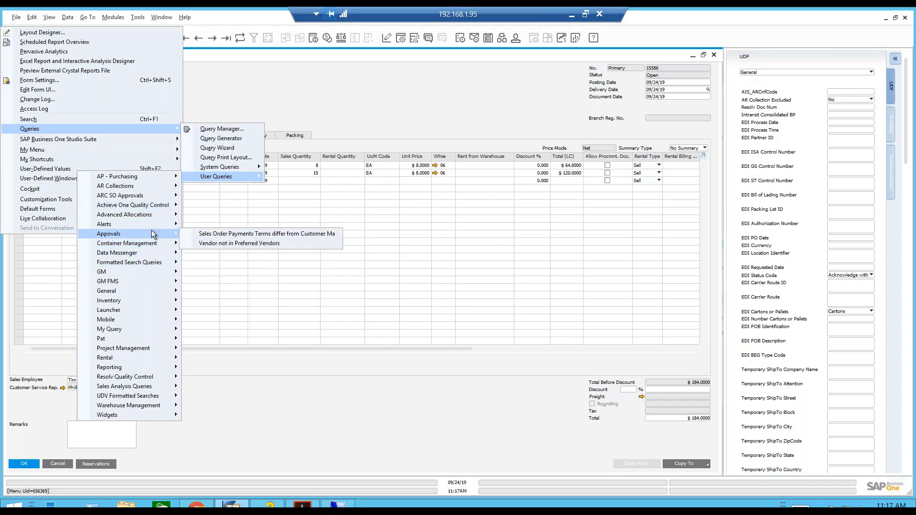
left_click(206, 234)
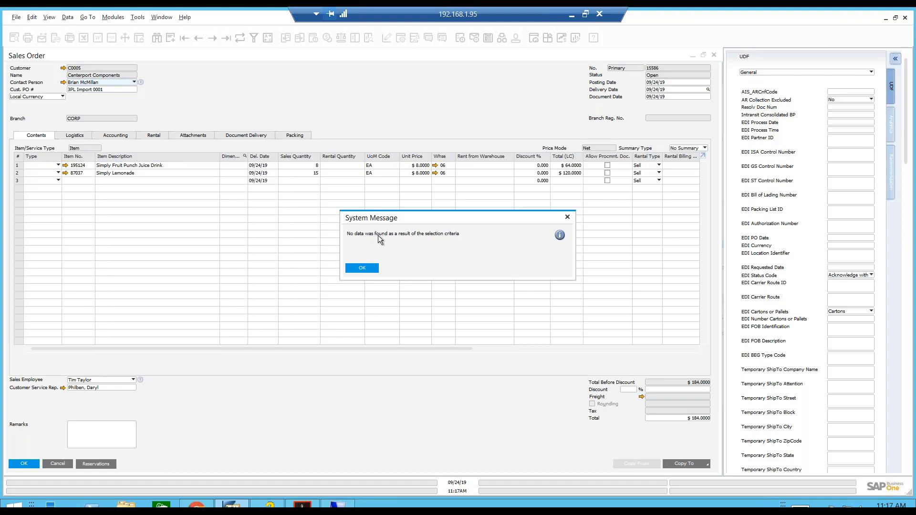
left_click(365, 267)
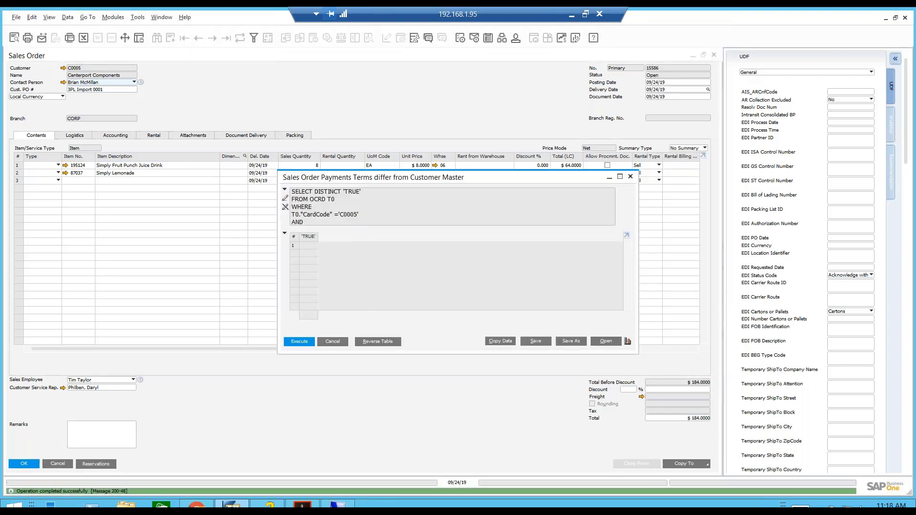
Check the customer code and payment terms group substituted into the query's SQL from the sales order, and close the query.
left_click(357, 215)
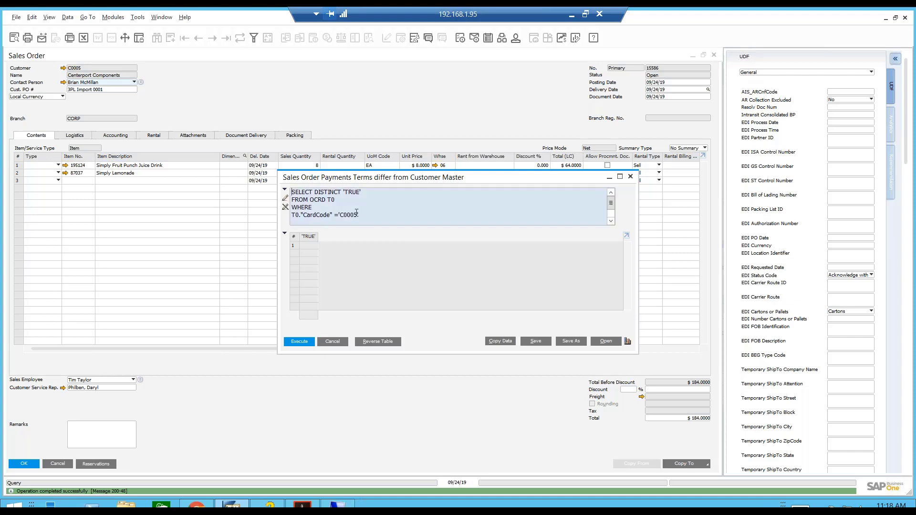
scroll(361, 209, "down", 1)
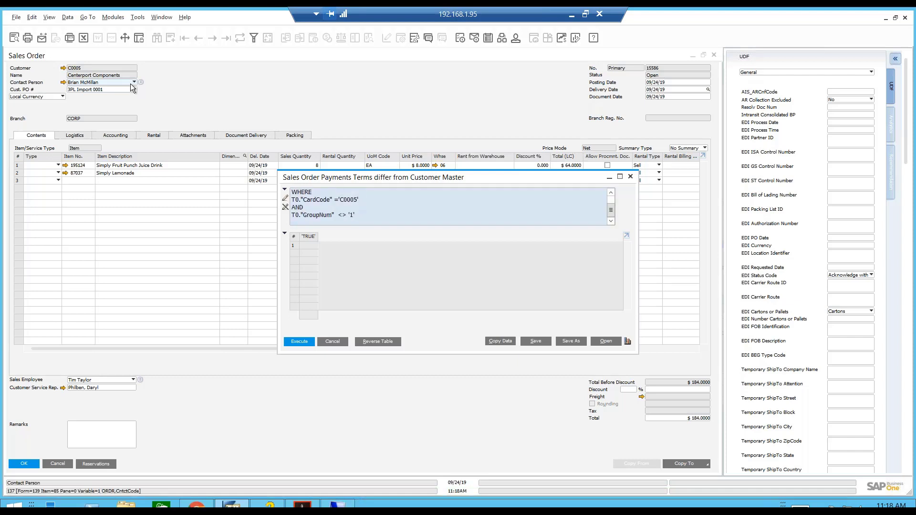
mouse_move(81, 70)
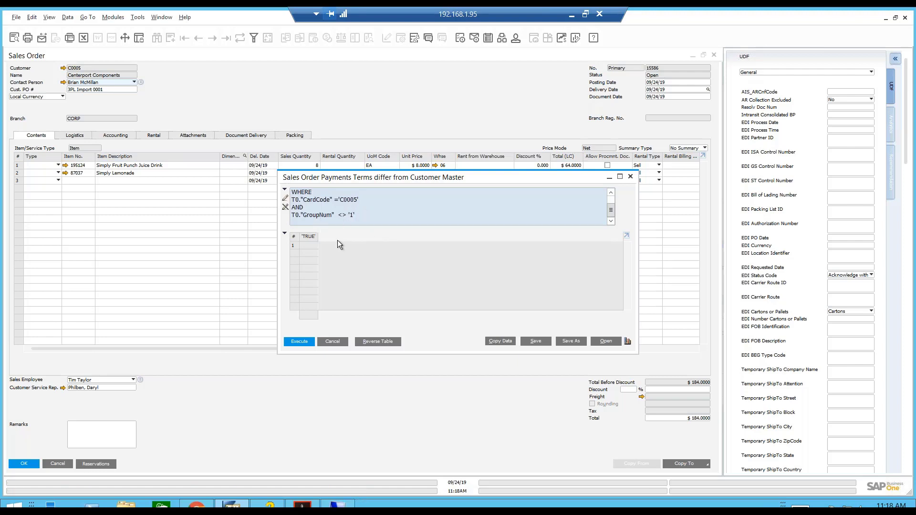
left_click(332, 341)
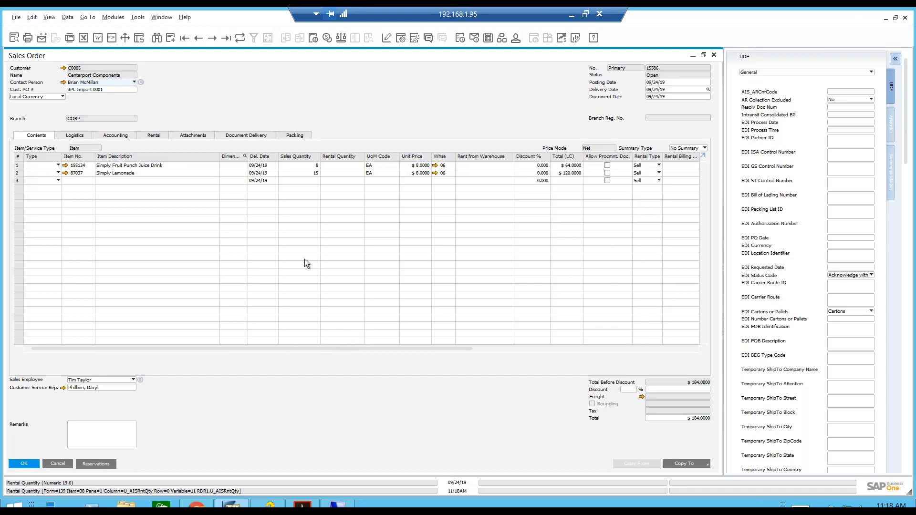
Start a new sales order for Centerport Components and add the Dust Pan item to its first row.
left_click(172, 38)
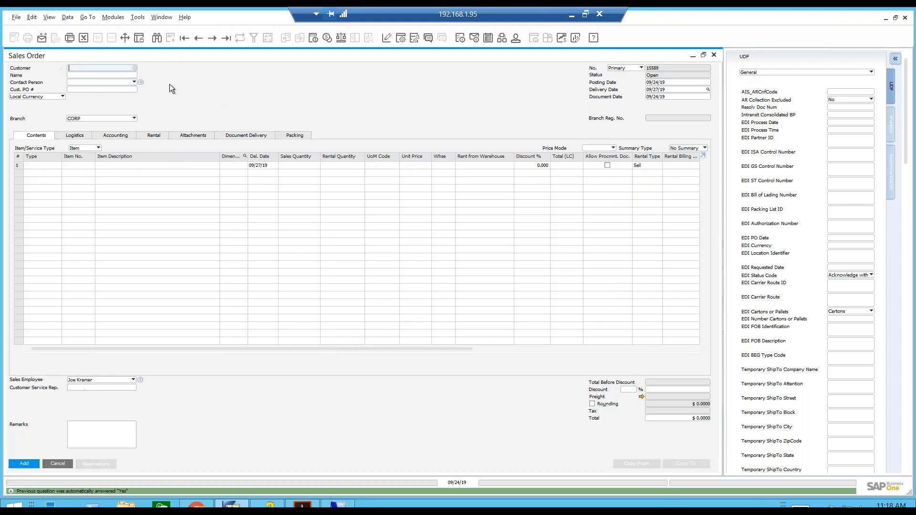
left_click(105, 75)
type("ce")
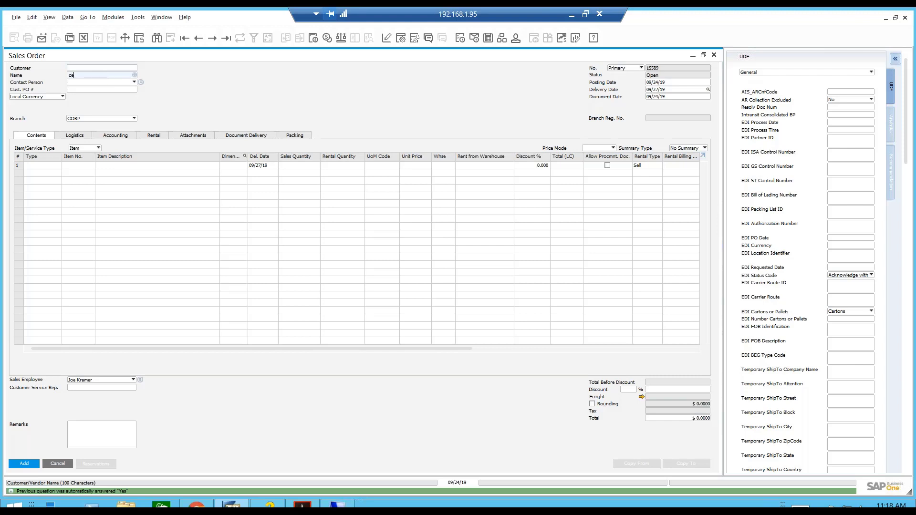
type("n")
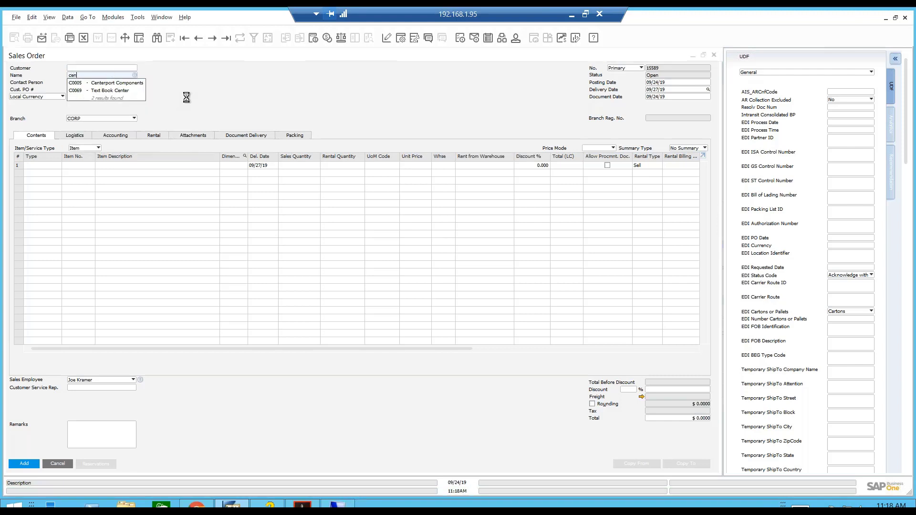
key("Tab")
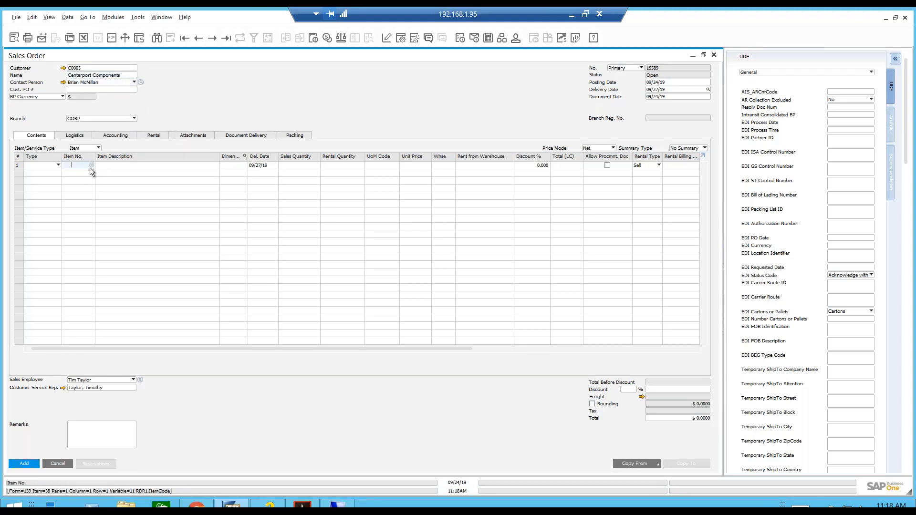
left_click(91, 166)
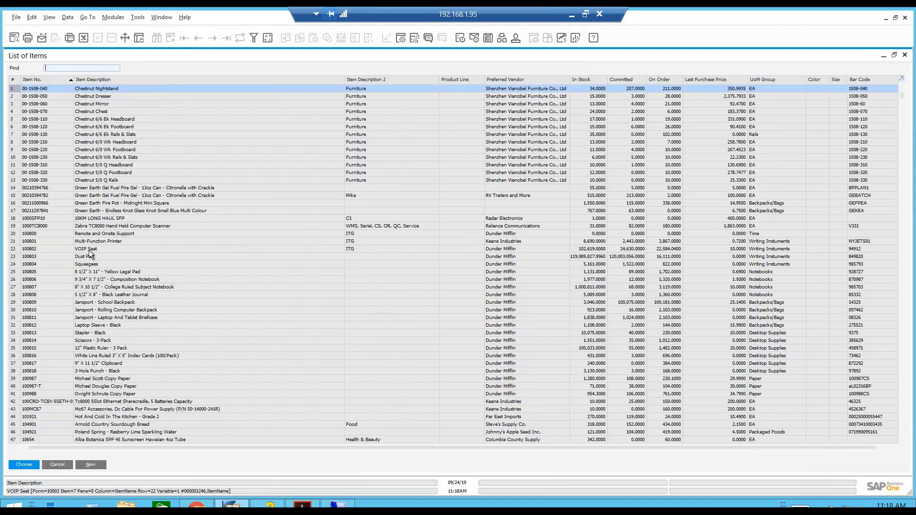
double_click(90, 256)
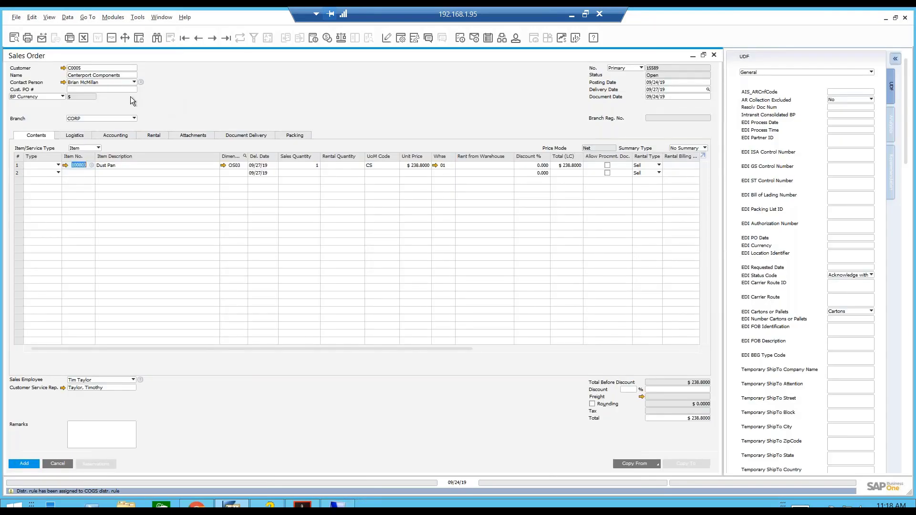
Change the sales order's payment terms to Net 60 and update the existing rows with the new price list.
left_click(115, 136)
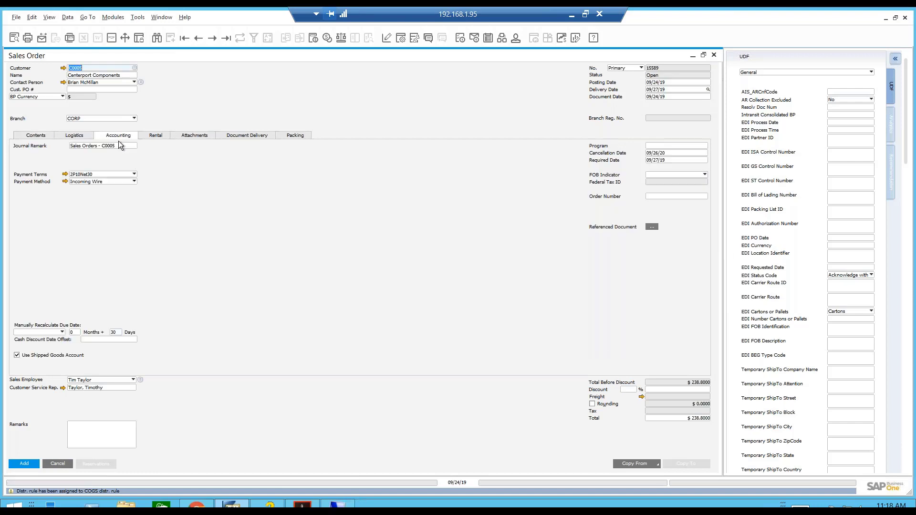
left_click(129, 174)
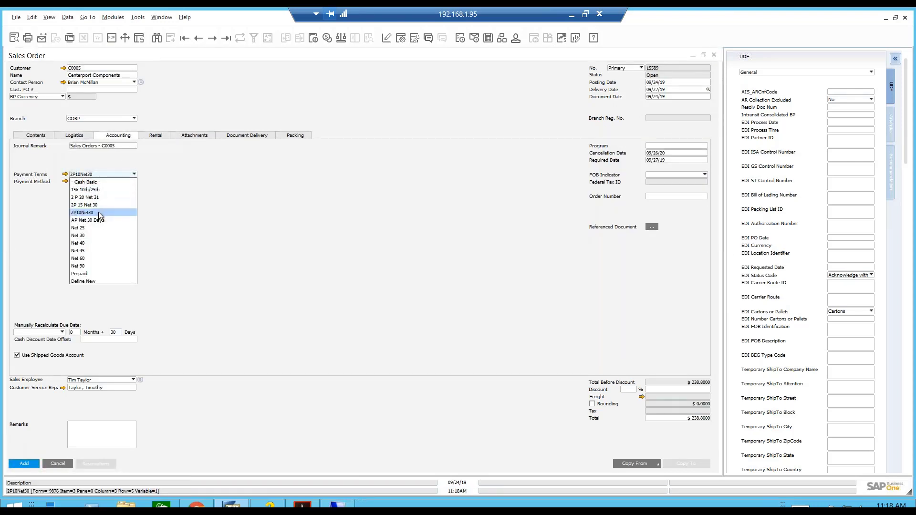
left_click(93, 259)
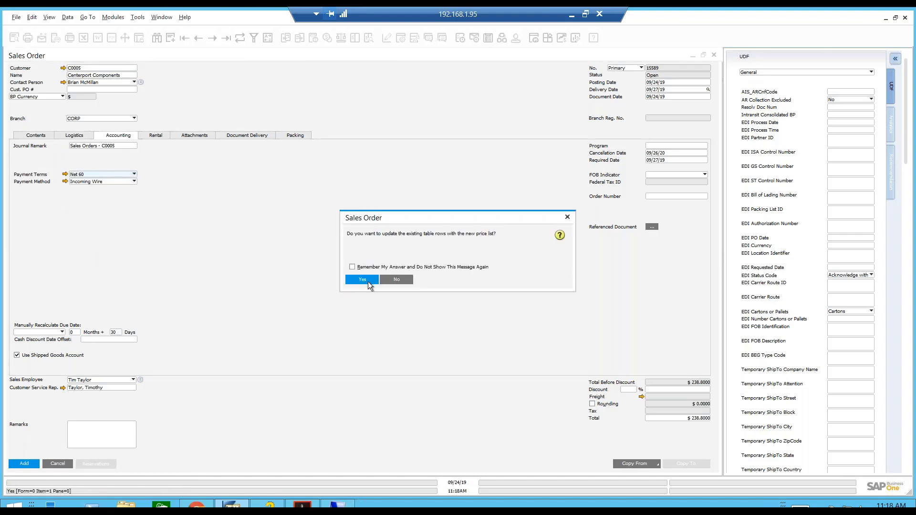
left_click(370, 280)
Add the sales order, acknowledge the approval message, and close the Sales Order window.
left_click(28, 463)
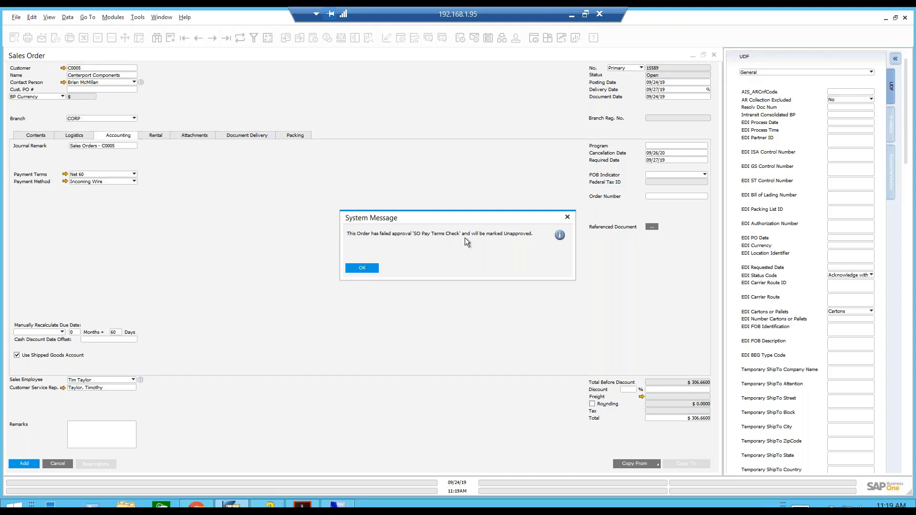
left_click(367, 266)
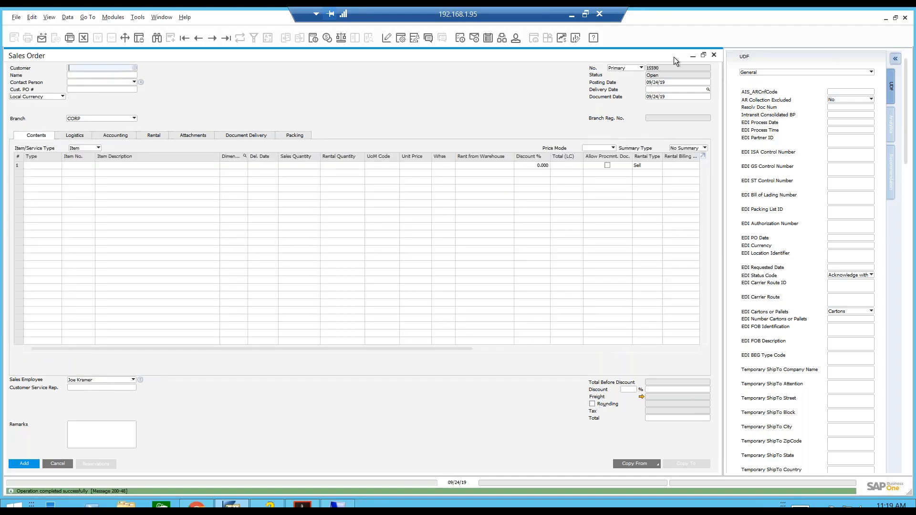
left_click(714, 56)
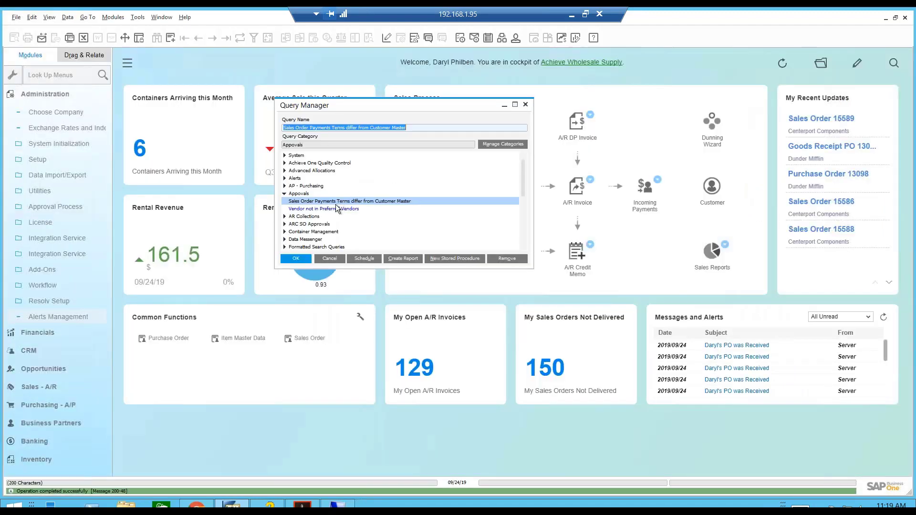
Review the SQL of the saved query Vendor not in Preferred Vendors, and close the query and the Query Manager.
double_click(330, 209)
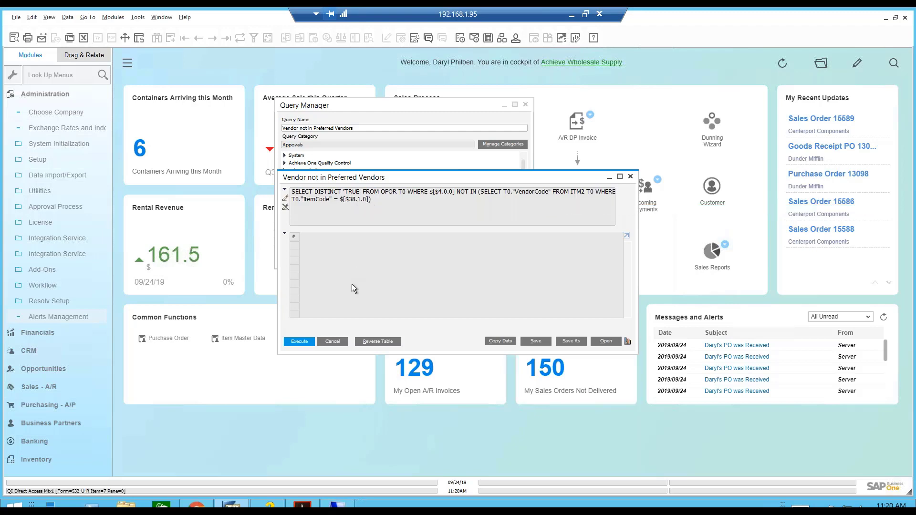
left_click(336, 341)
left_click(333, 257)
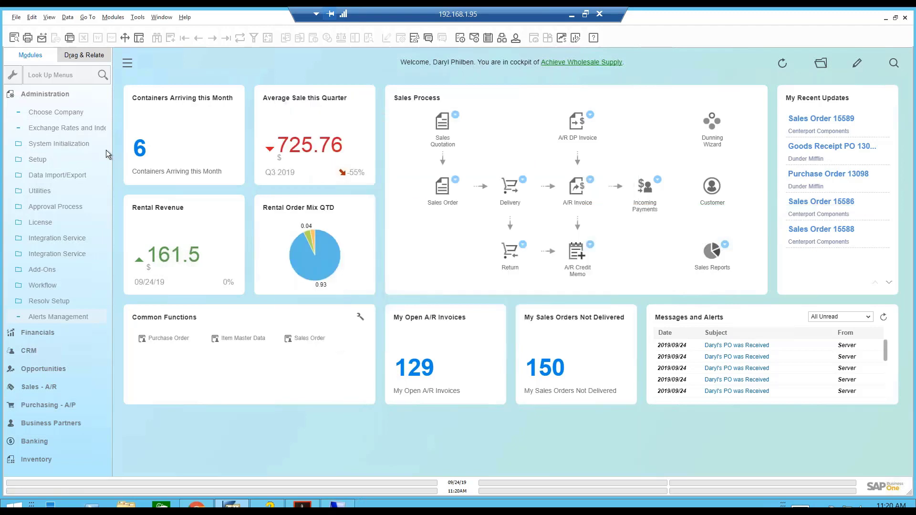
Look up Approval Templates by searching the menus for "appr", and open the SO Pay Terms Check template from the full list.
left_click(68, 95)
left_click(68, 95)
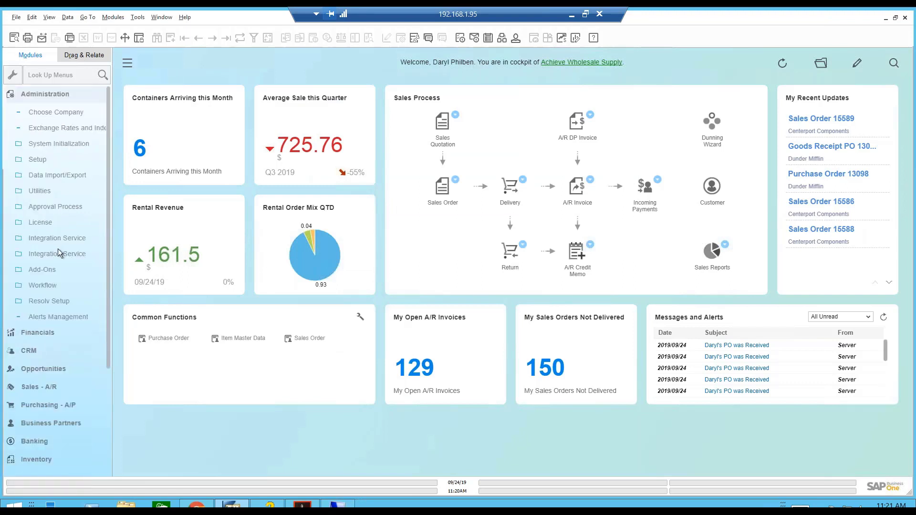
left_click(61, 75)
type("appr")
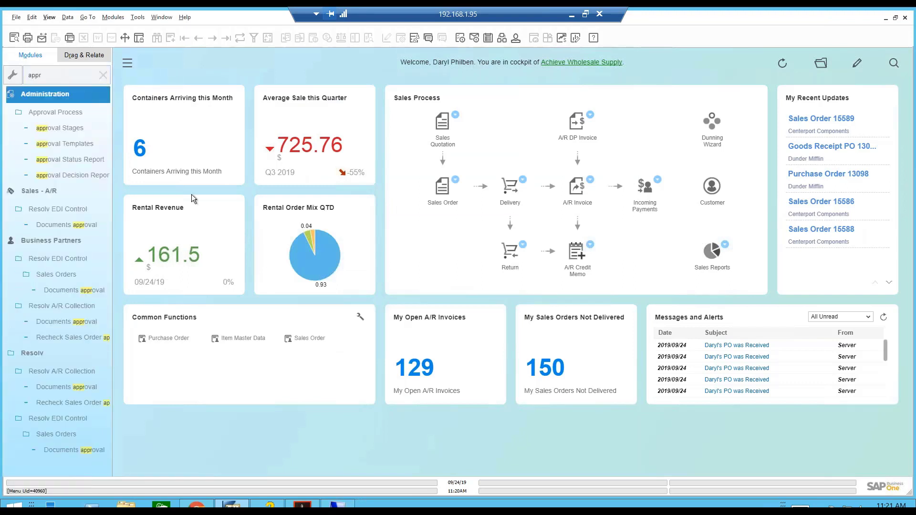
left_click(66, 143)
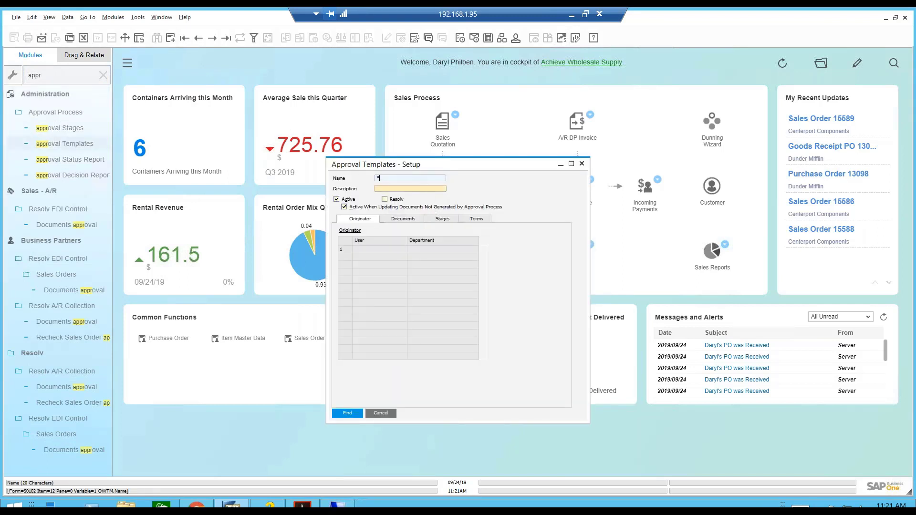
left_click(358, 413)
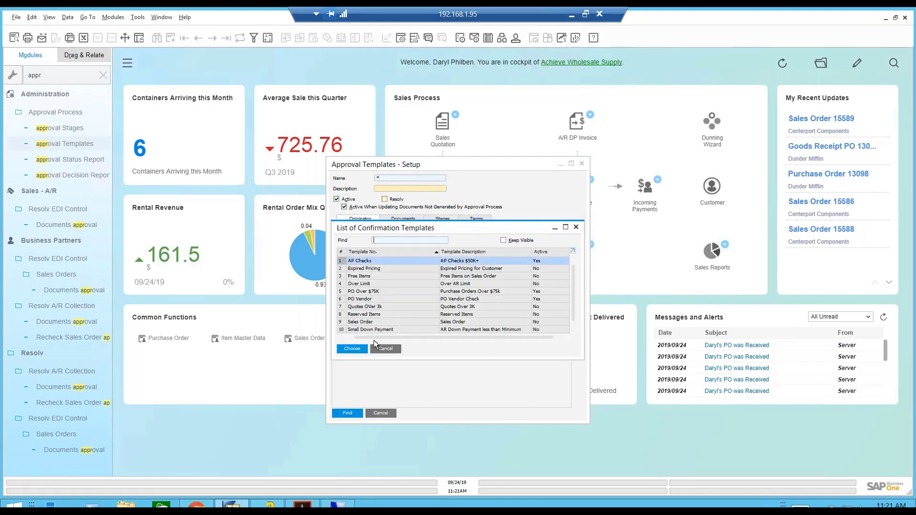
scroll(399, 291, "down", 1)
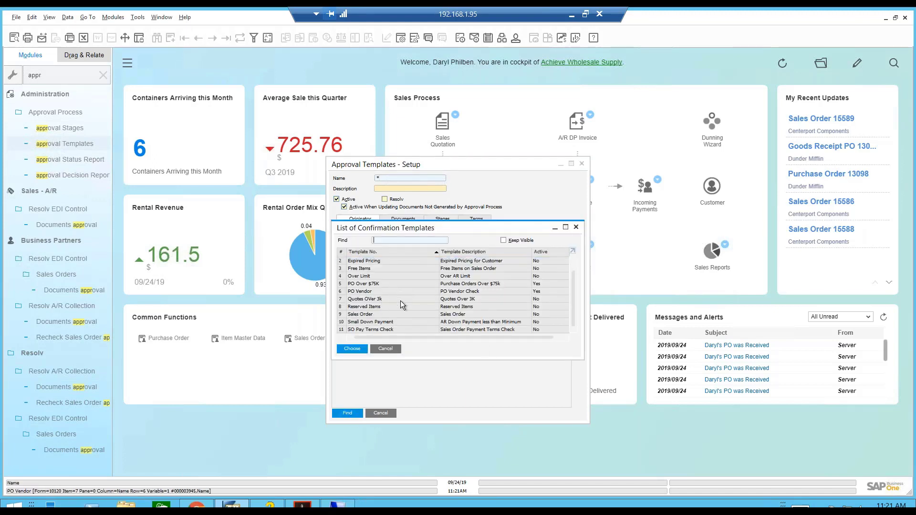
left_click(383, 330)
double_click(384, 329)
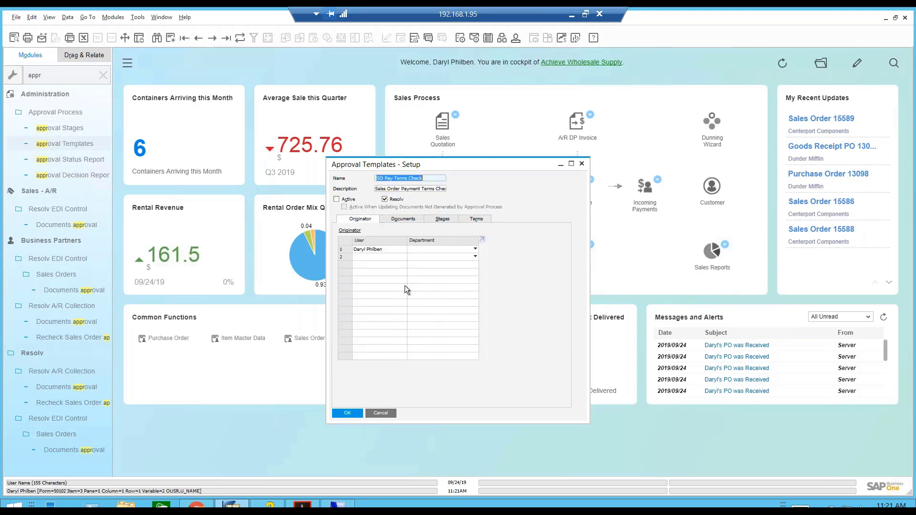
Review the documents, stages and launch terms set in the SO Pay Terms Check approval template.
left_click(402, 219)
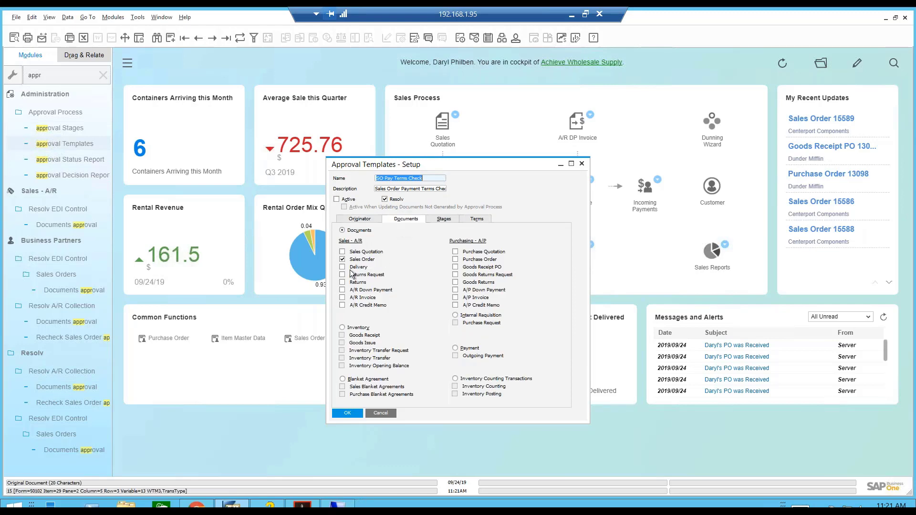
left_click(441, 221)
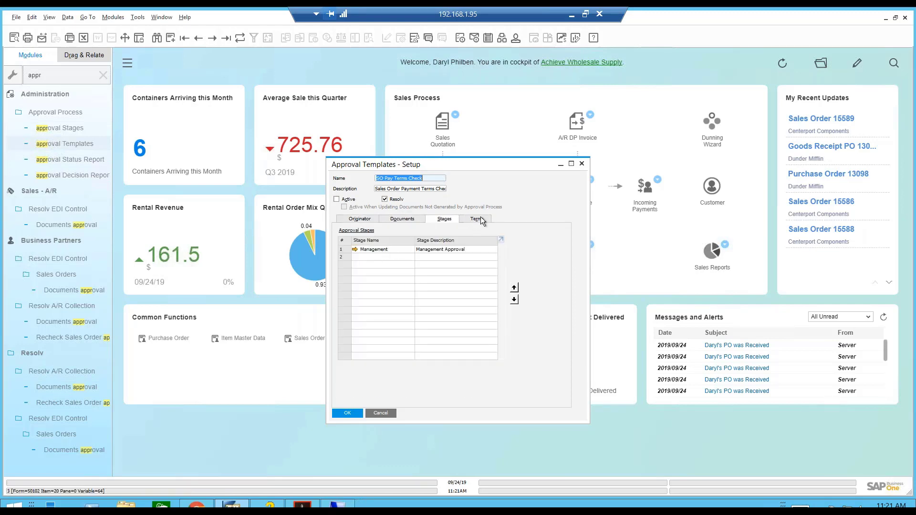
left_click(478, 219)
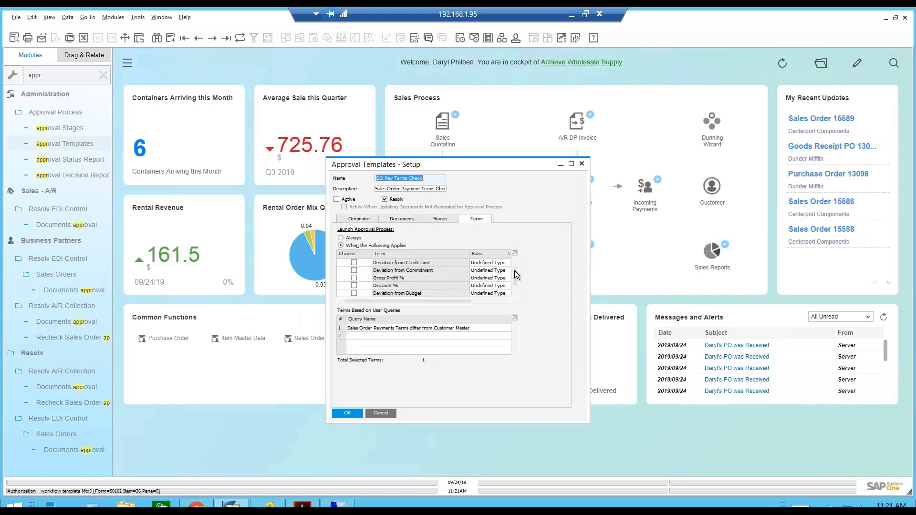
mouse_move(514, 272)
left_mouse_down()
mouse_move(514, 289)
mouse_move(517, 280)
left_mouse_up()
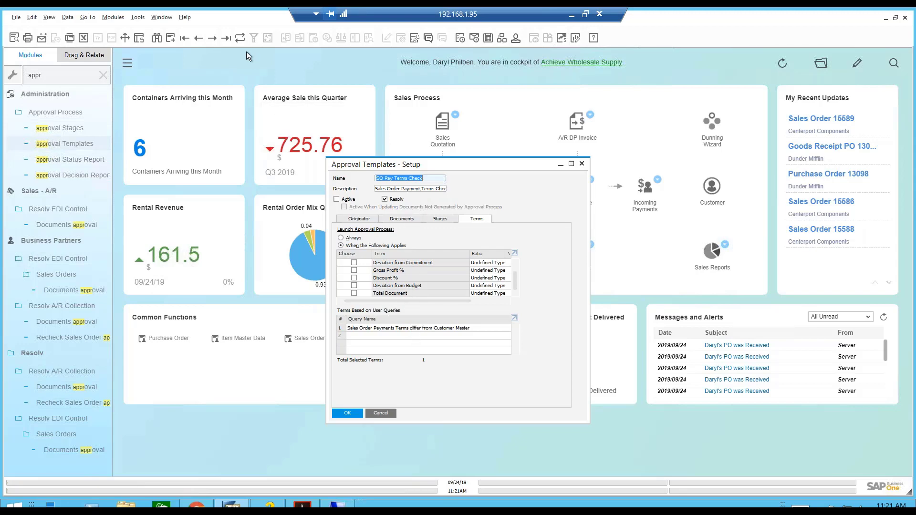
Search all approval templates with *, open PO Vendor, and check the user query in its terms.
left_click(213, 39)
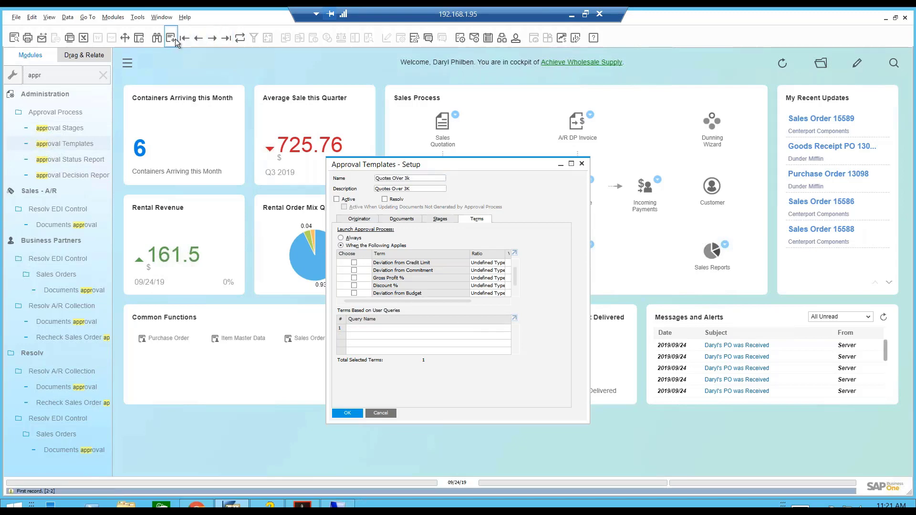
left_click(158, 39)
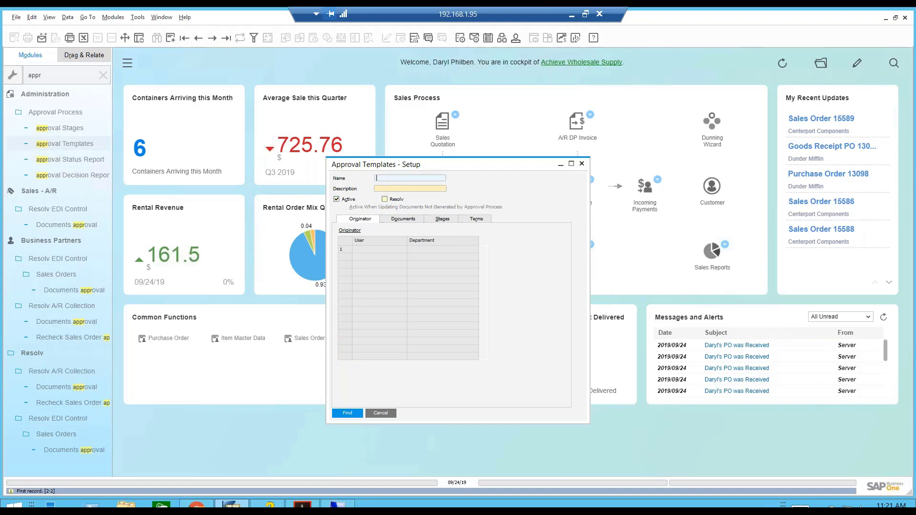
type("*")
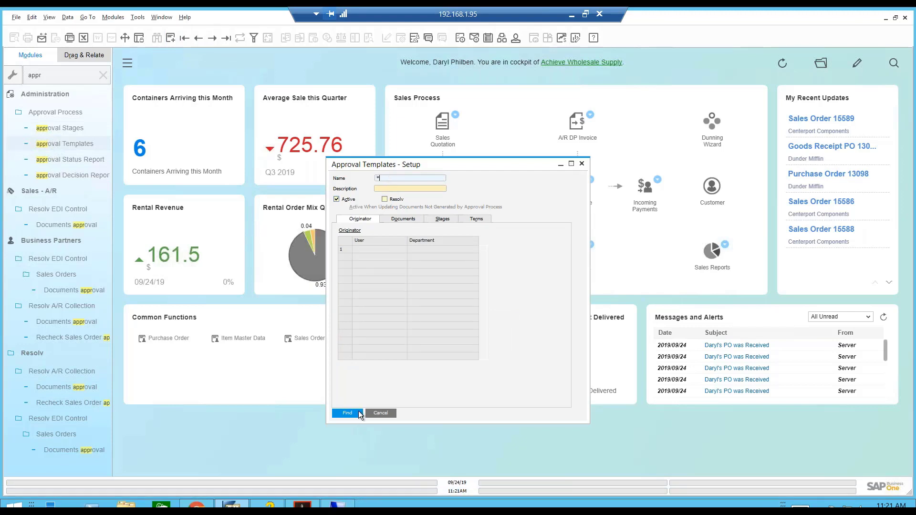
left_click(347, 412)
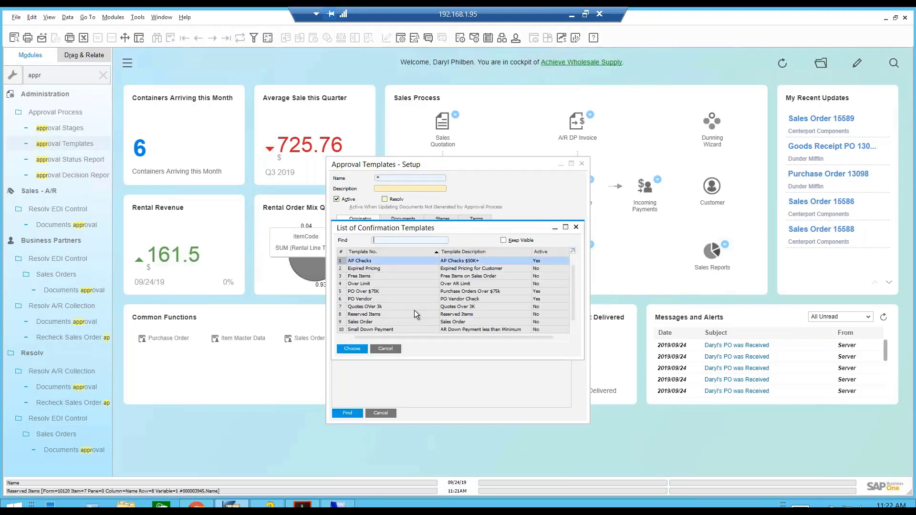
scroll(453, 296, "down", 1)
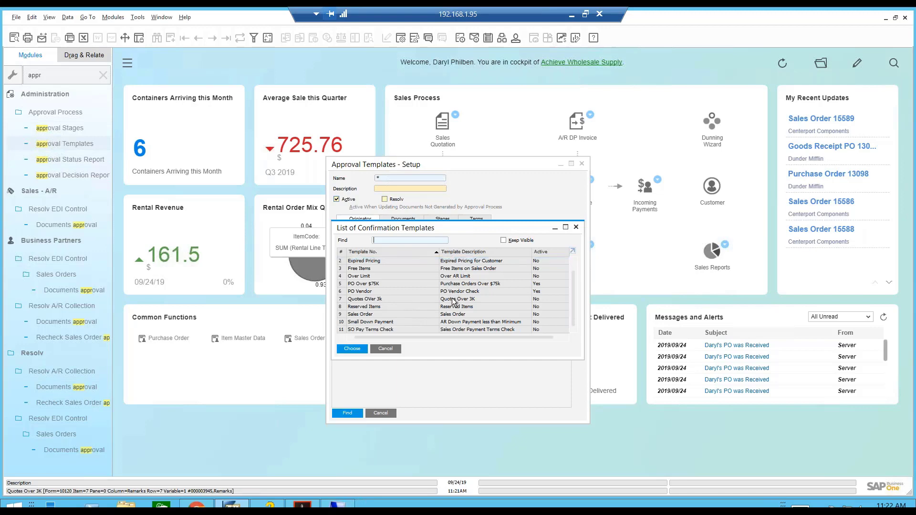
left_click(466, 292)
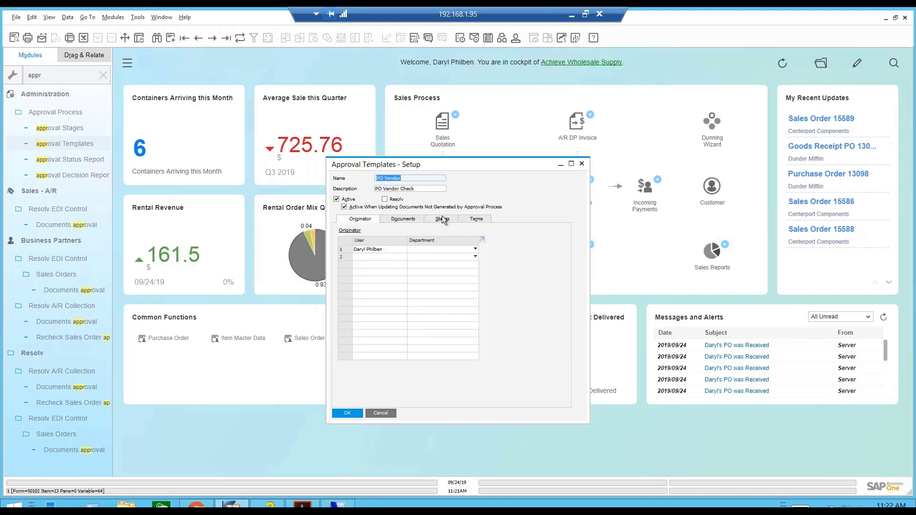
left_click(476, 219)
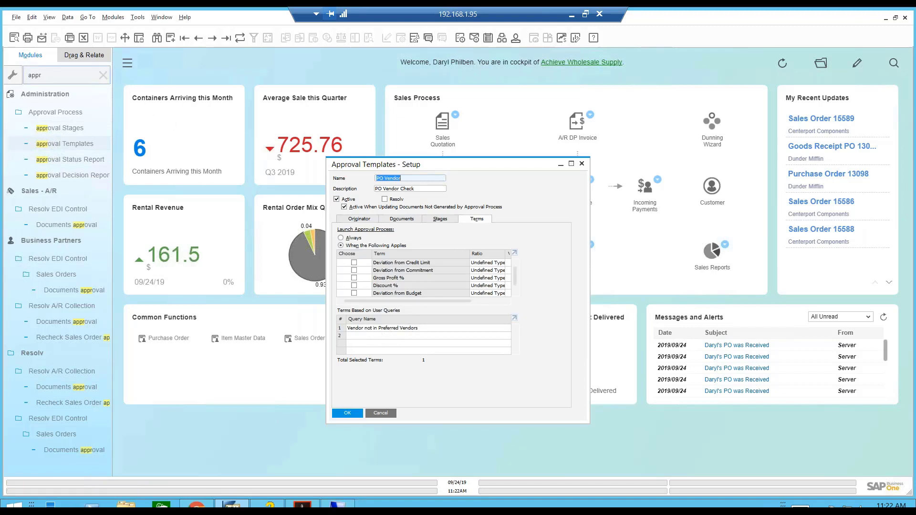
Clear the menu search and start a new purchase order for the vendor Far East Imports.
left_click(103, 75)
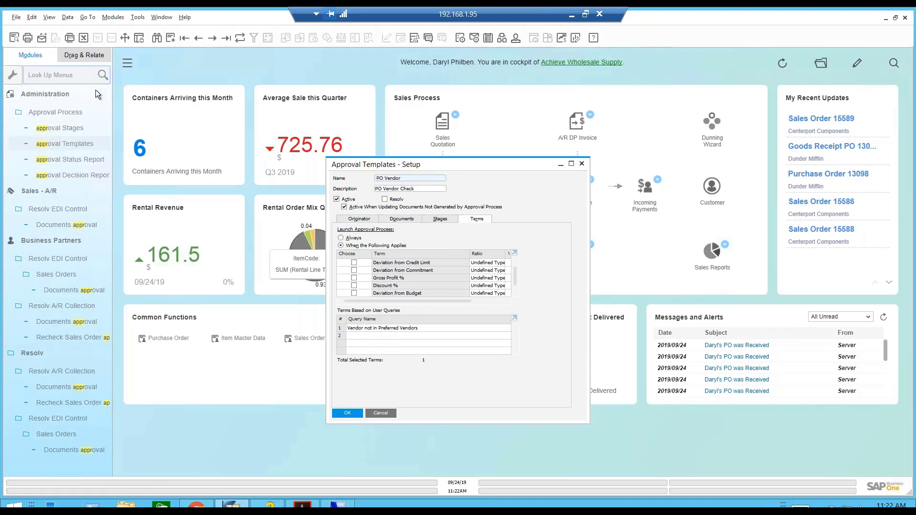
left_click(174, 338)
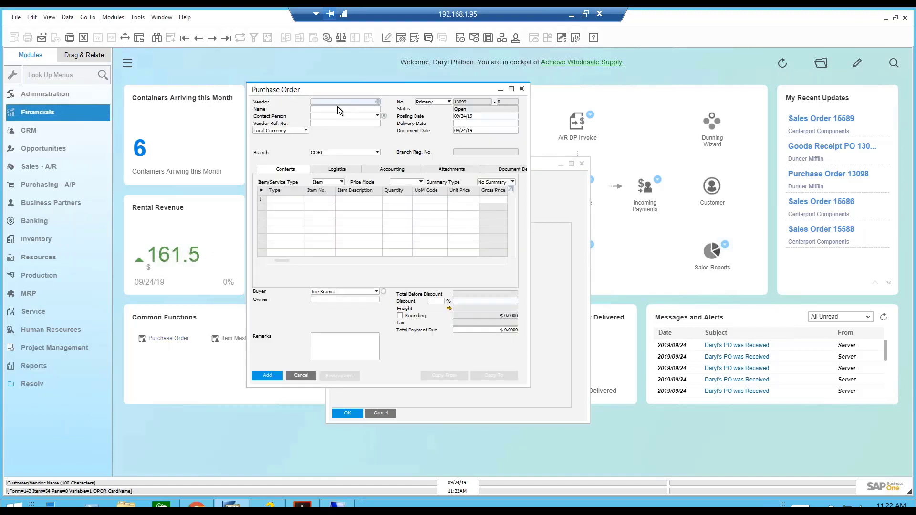
left_click(322, 108)
type("far")
key("Tab")
Add the items Dust Pan and Squeegees to the purchase order.
left_click(317, 201)
key("Tab")
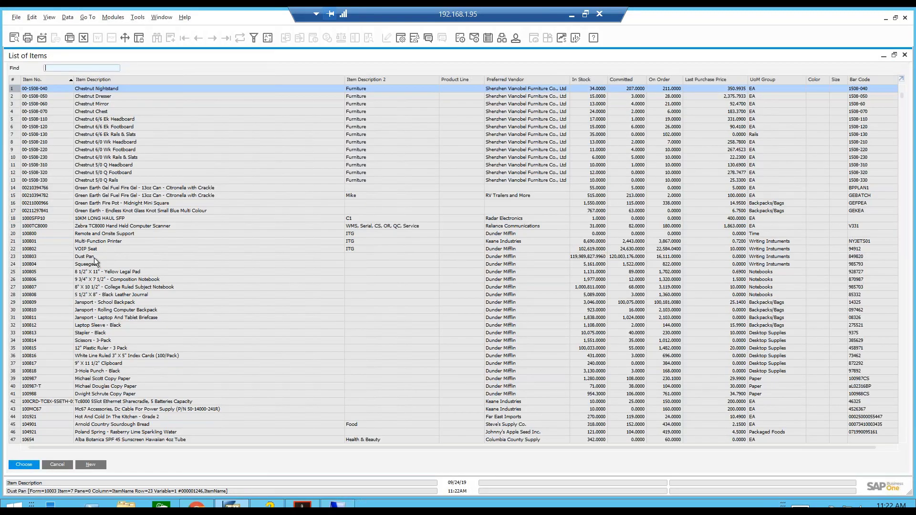
left_click(93, 258)
left_click(94, 264, "ctrl")
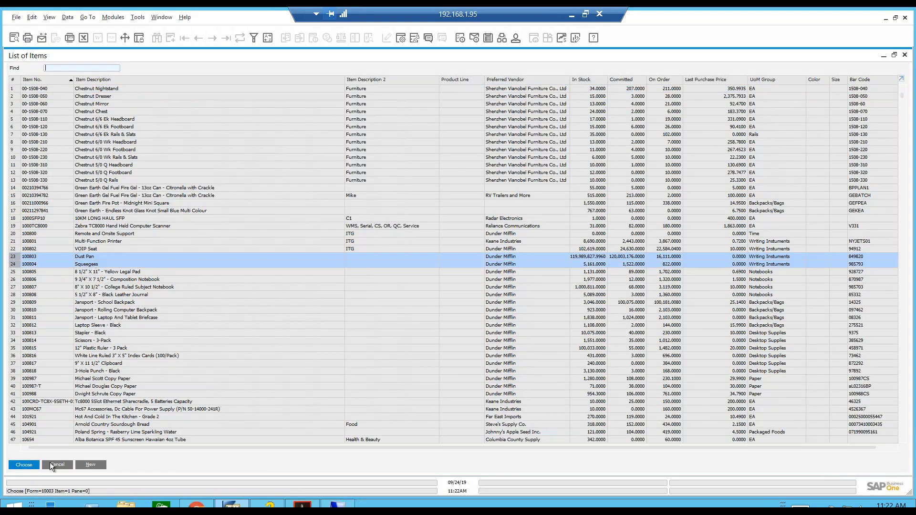
left_click(24, 465)
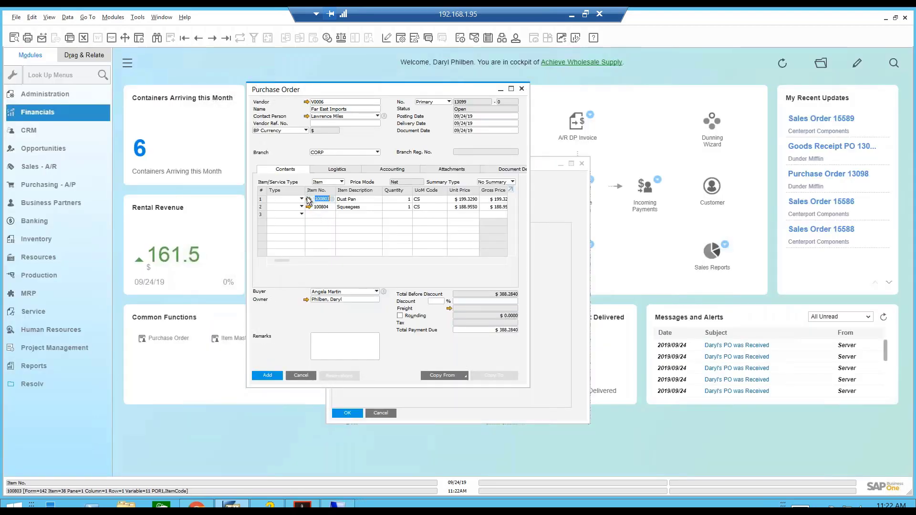
Check the preferred vendors of the Dust Pan item in its purchasing data, and return to the purchase order.
left_click(308, 199)
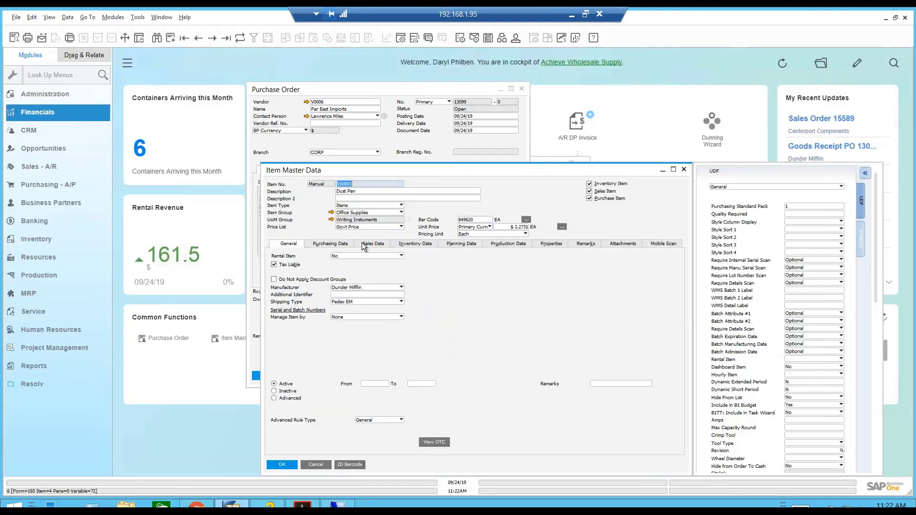
left_click(347, 244)
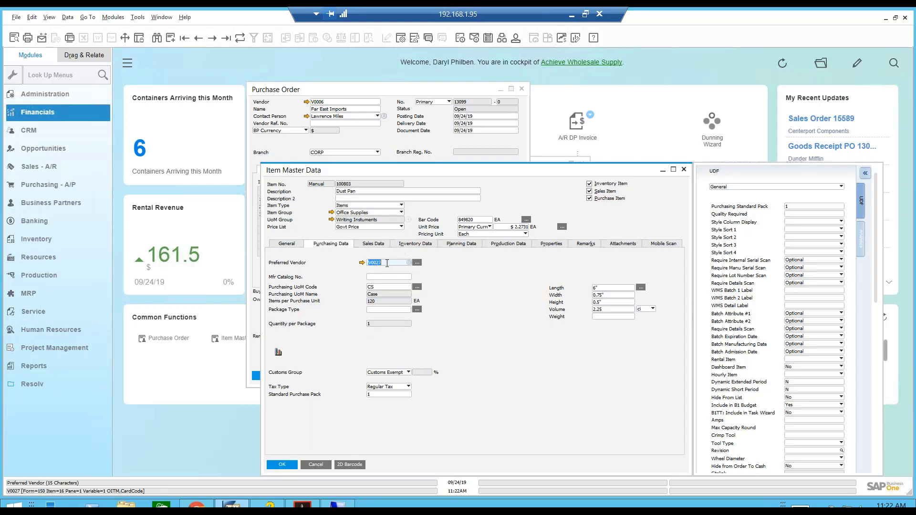
left_click(417, 262)
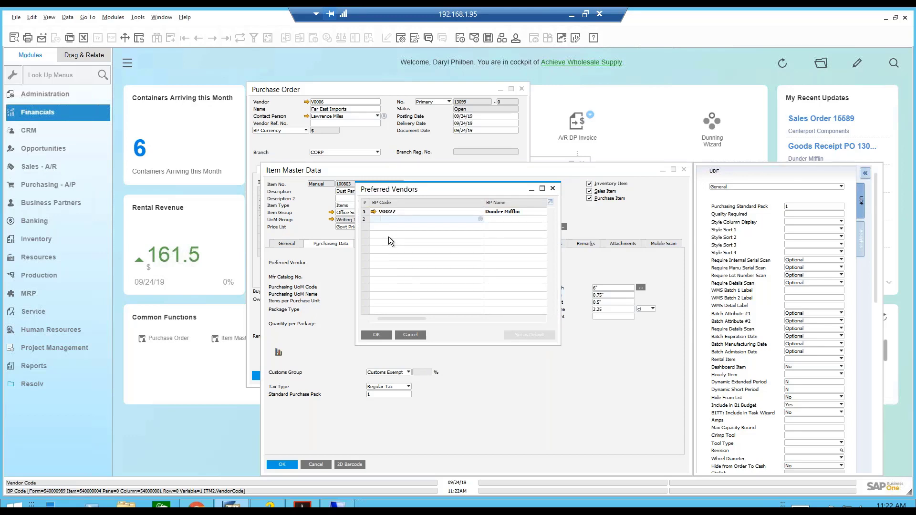
mouse_move(395, 209)
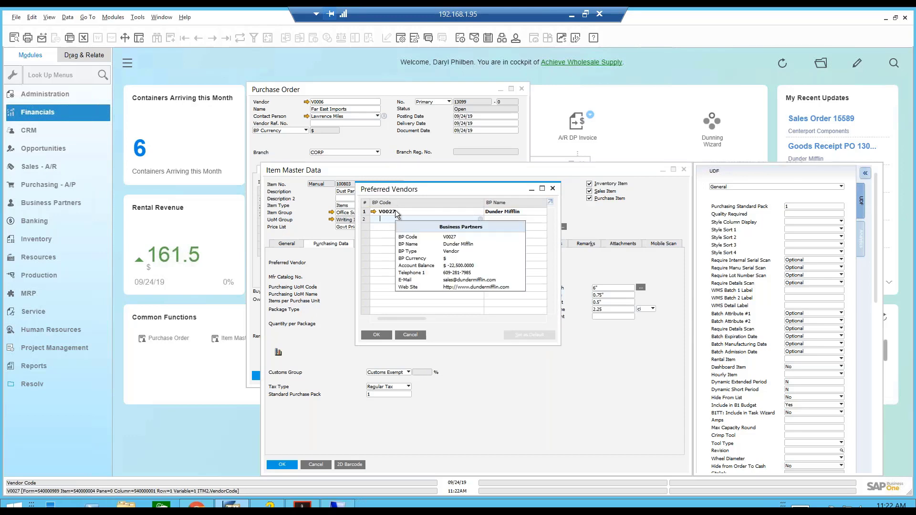
left_click(406, 334)
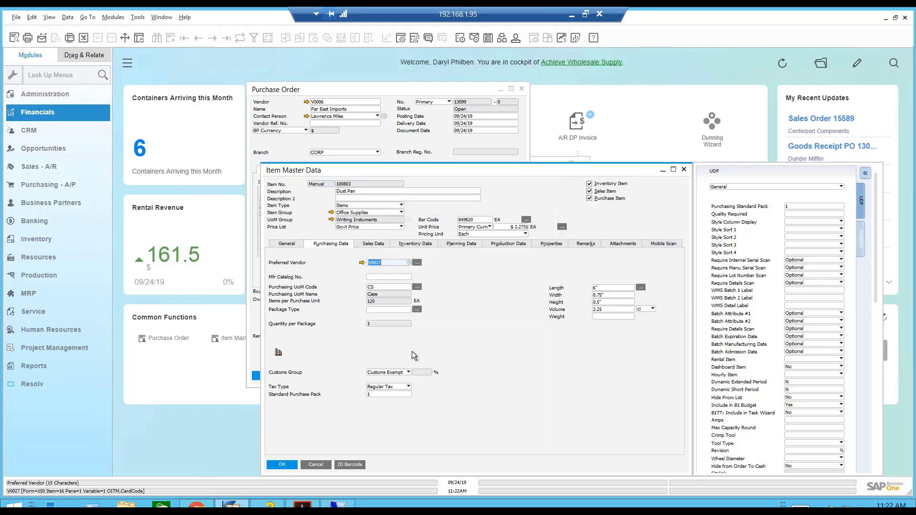
left_click(317, 463)
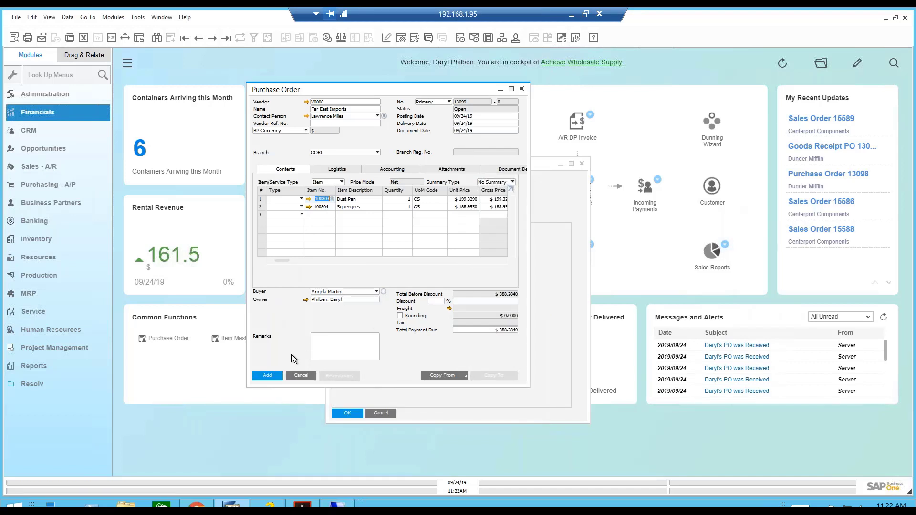
Add the purchase order, submit its approval request with the remark "Please approve", and close the Purchase Order and Approval Templates windows.
left_click(268, 376)
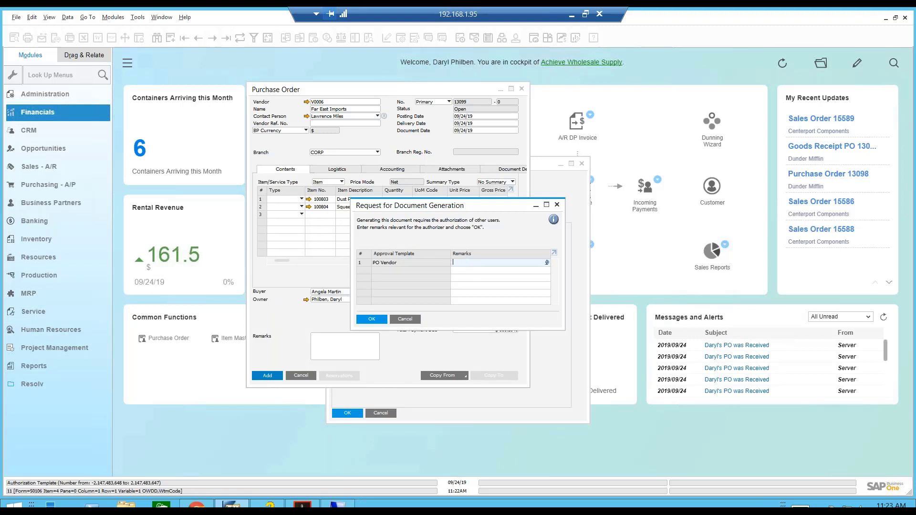
type("Please approve")
left_click(370, 318)
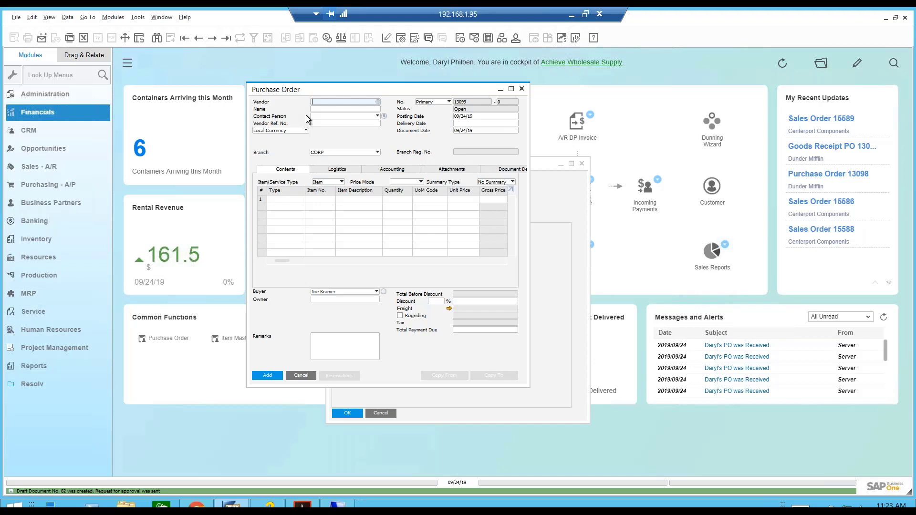
left_click(523, 89)
left_click(581, 164)
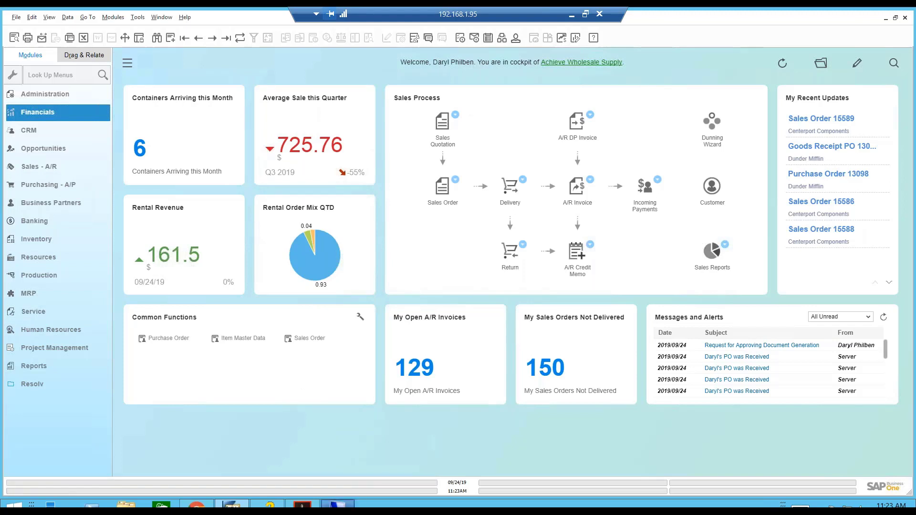
Switch to the SAP Business One session for Resolv Distribution 9.3 and open the Data Messenger configuration.
left_click(338, 504)
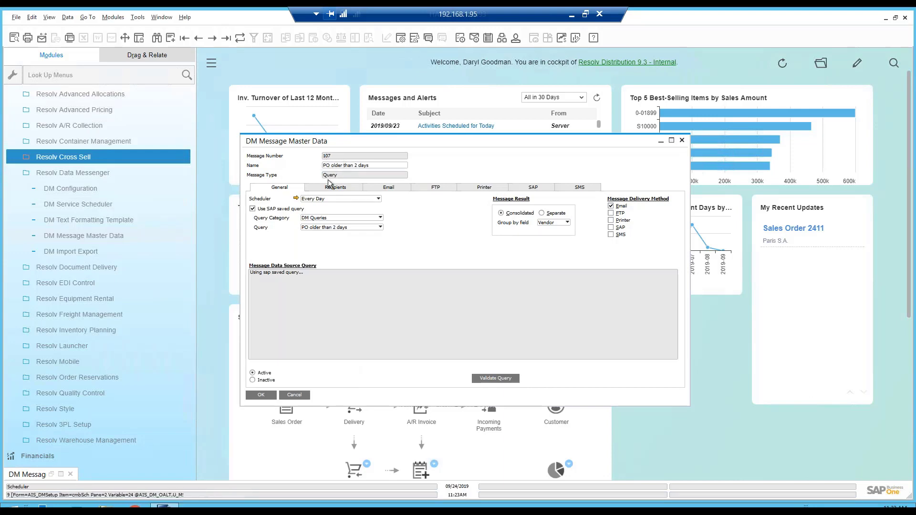
left_click(108, 190)
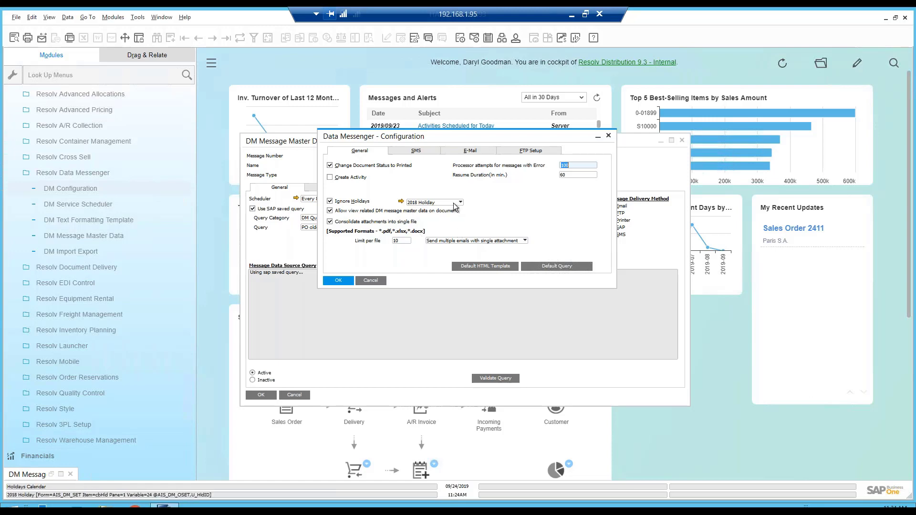
Review the SMS, E-Mail and FTP Setup settings of the Data Messenger configuration, and close it without saving.
left_click(420, 150)
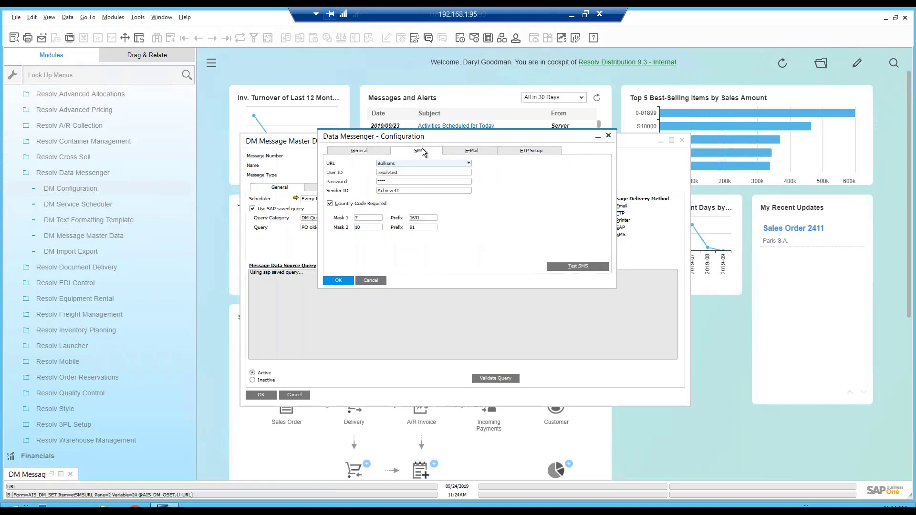
left_click(469, 151)
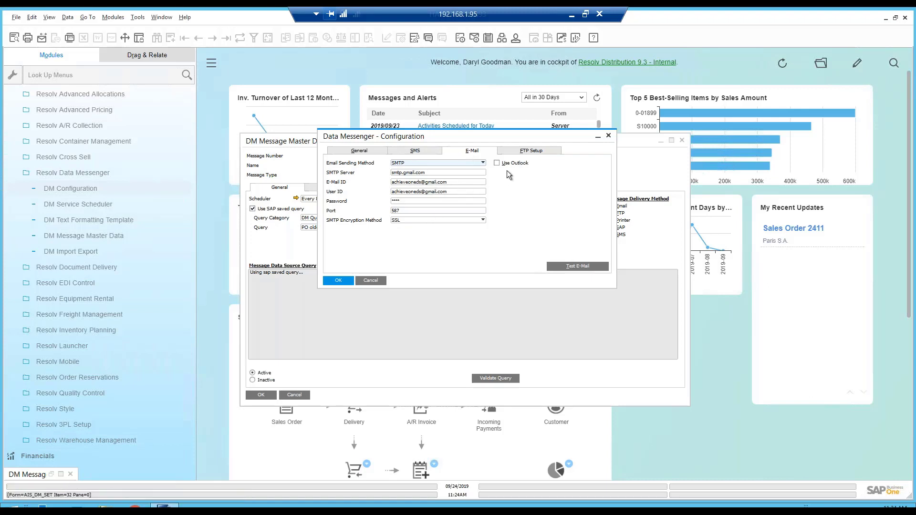
left_click(527, 151)
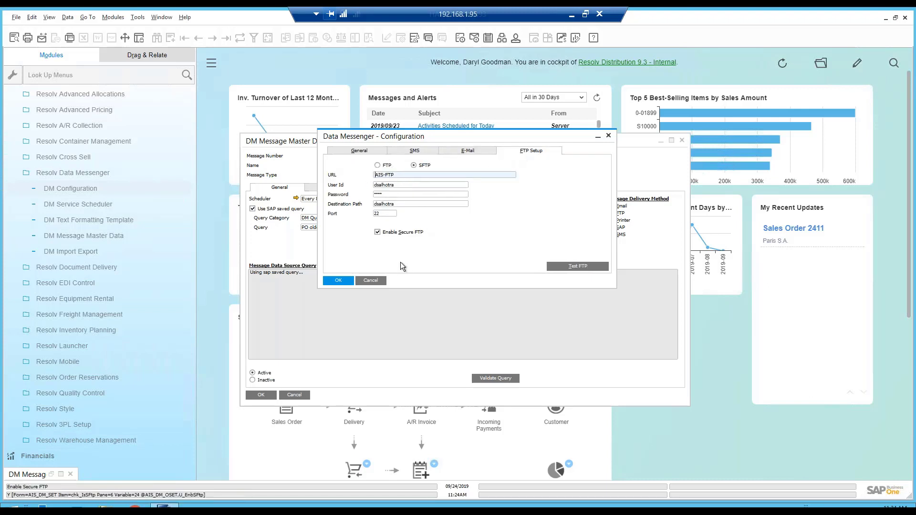
left_click(376, 280)
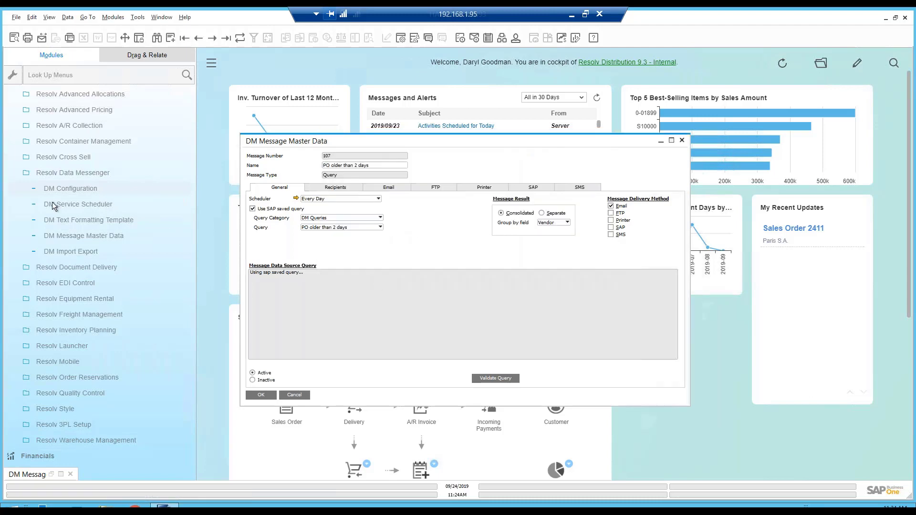
Run the saved query "PO older than 2 days" from the DM Queries category, review its SQL and results, and close the results window.
left_click(52, 202)
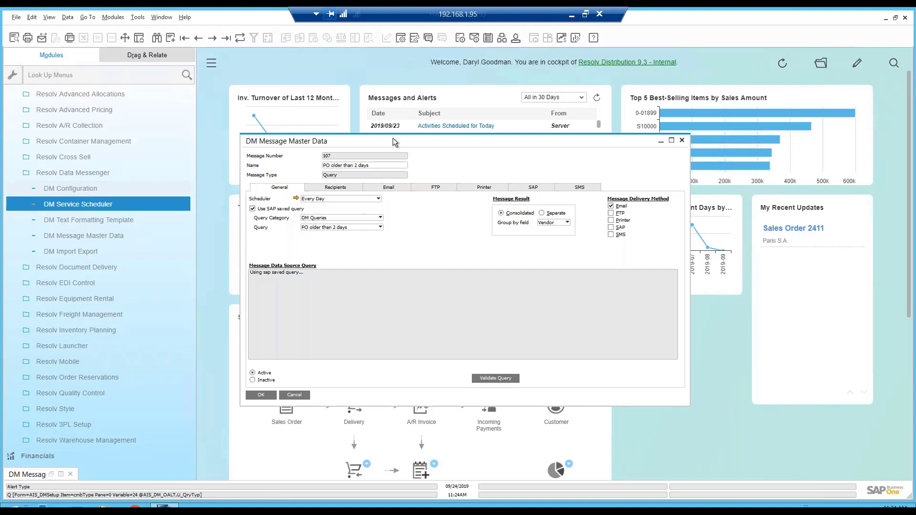
left_click(415, 38)
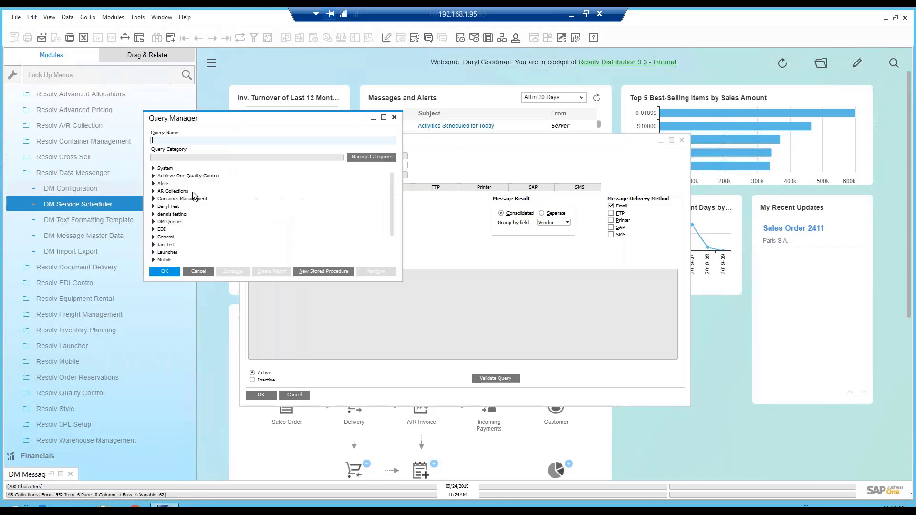
left_click(154, 221)
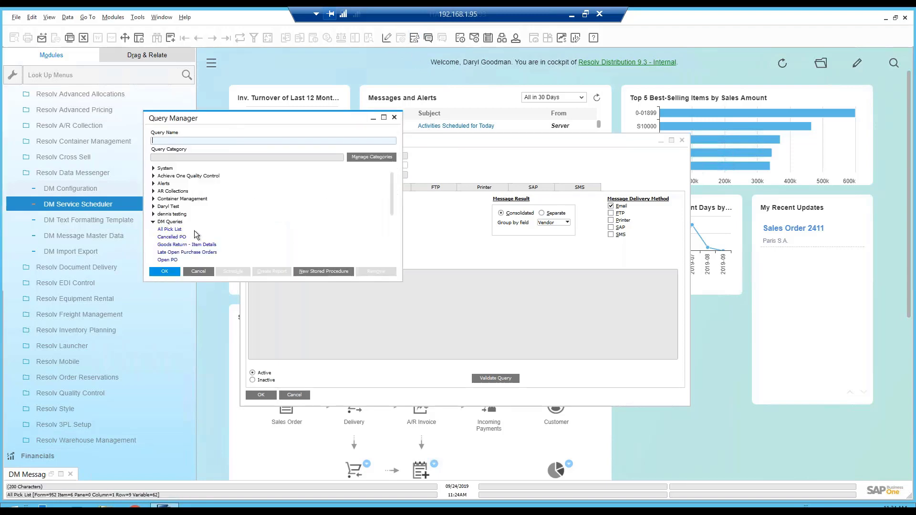
scroll(196, 232, "down", 1)
scroll(200, 233, "down", 1)
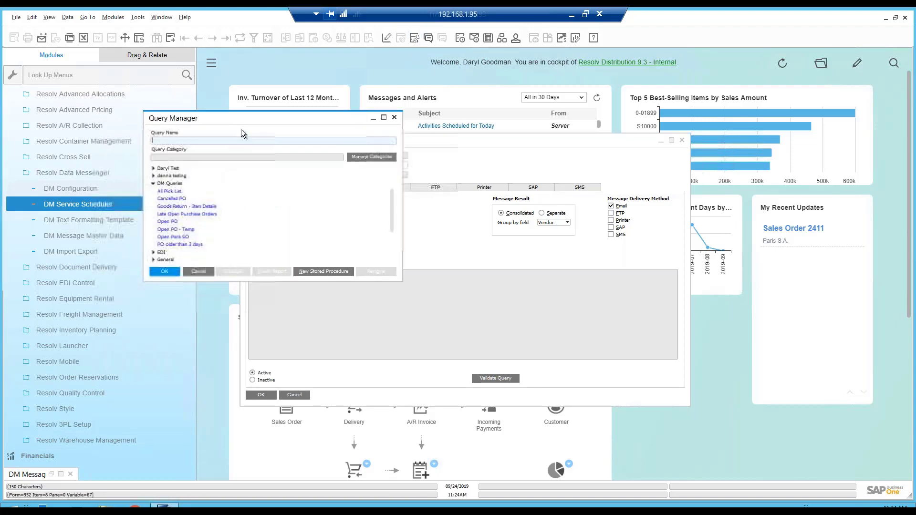
left_click(188, 244)
double_click(187, 245)
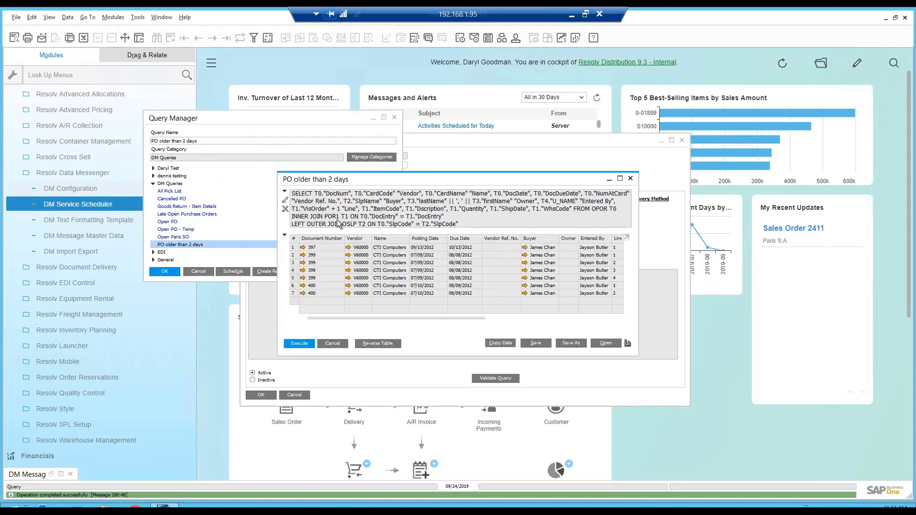
left_click_drag(382, 319, 354, 317)
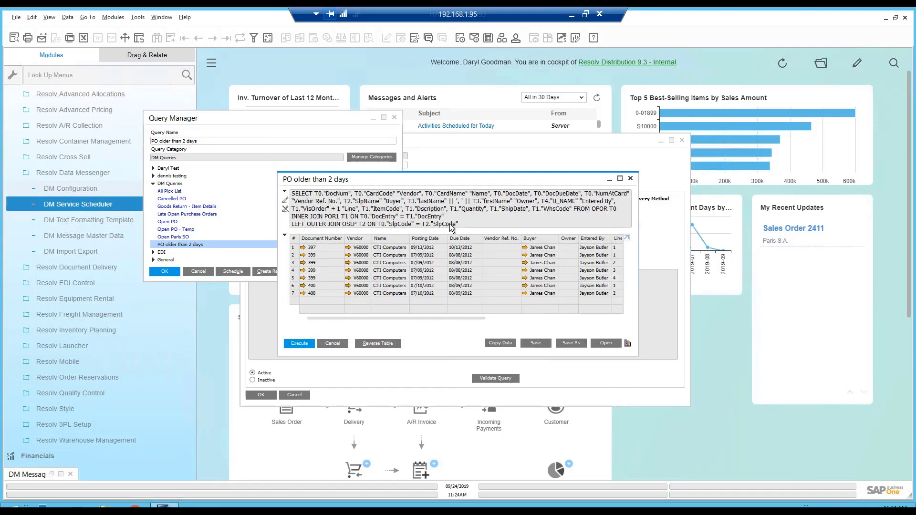
left_click(630, 178)
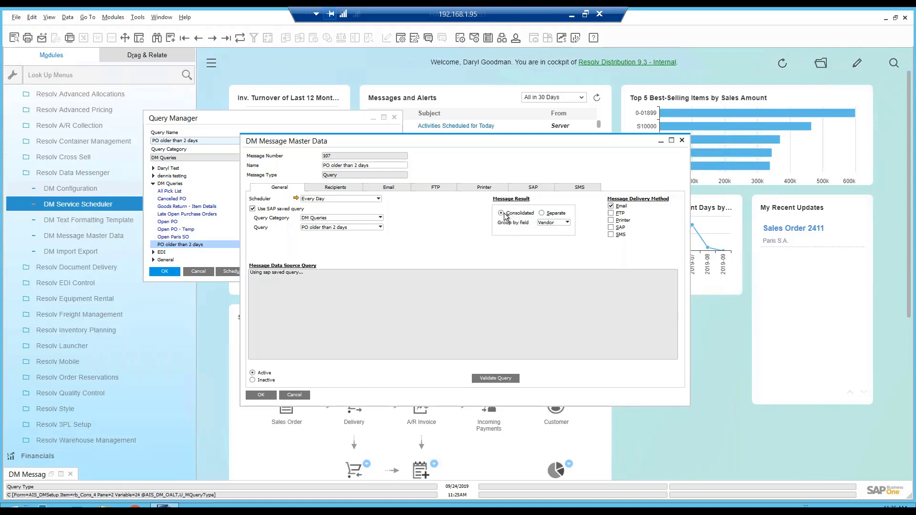
Group the consolidated message result by Vendor, and add a second recipient row with Message To set to Other.
left_click(551, 226)
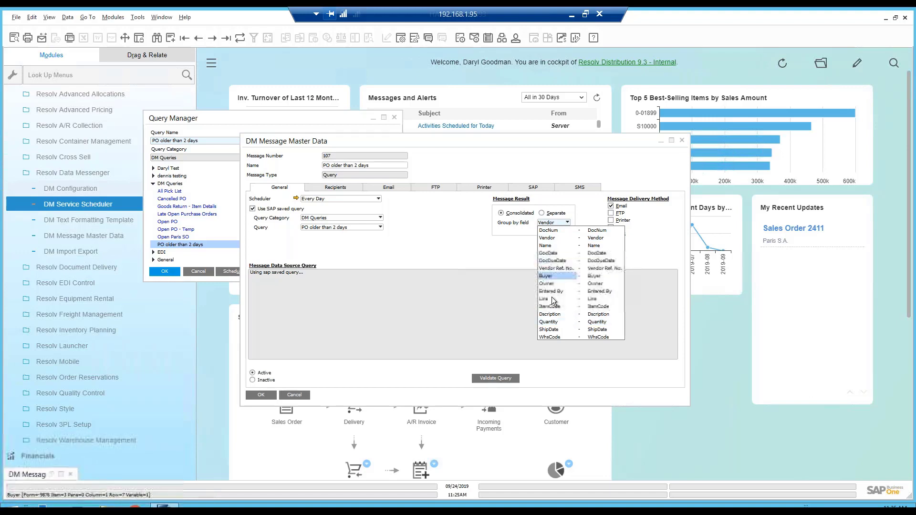
left_click(547, 238)
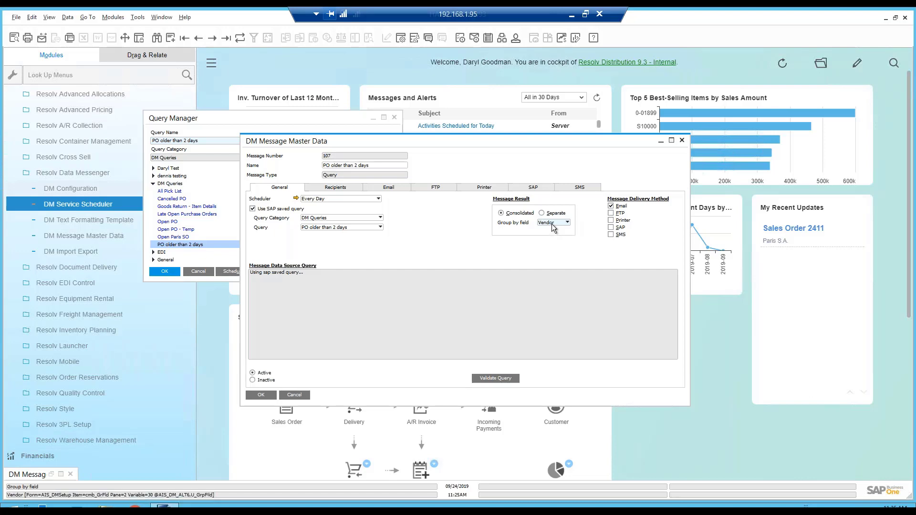
left_click(328, 187)
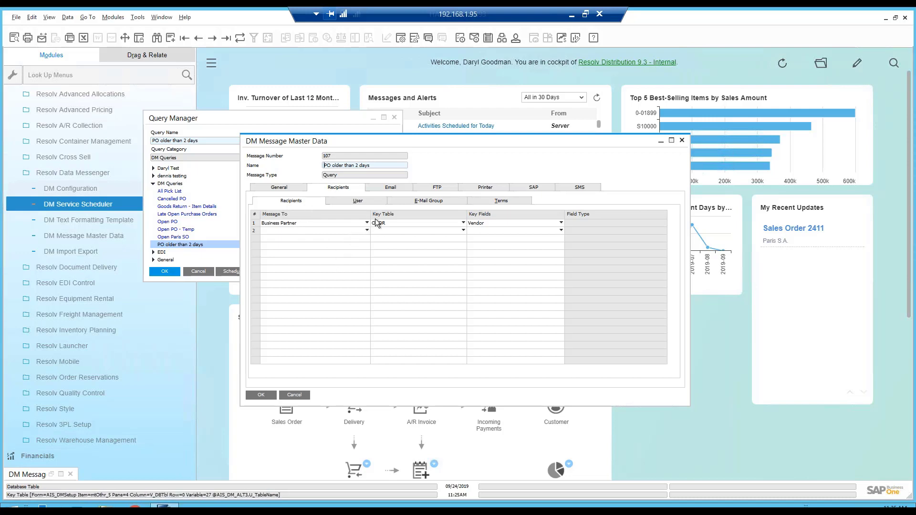
left_click(366, 230)
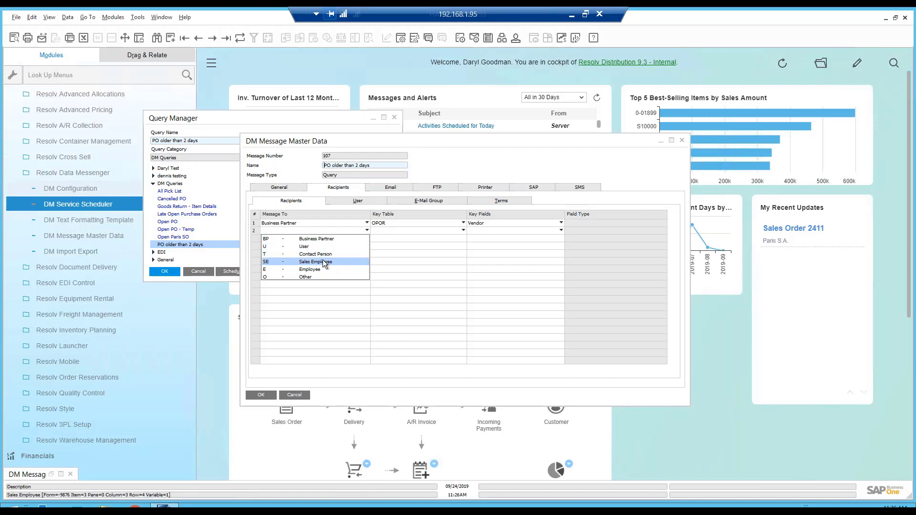
left_click(306, 277)
left_click(600, 231)
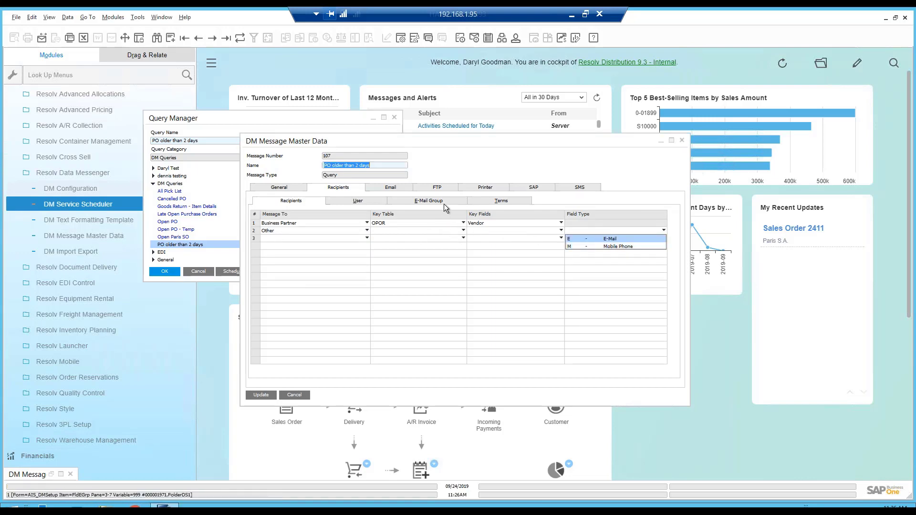
left_click(381, 205)
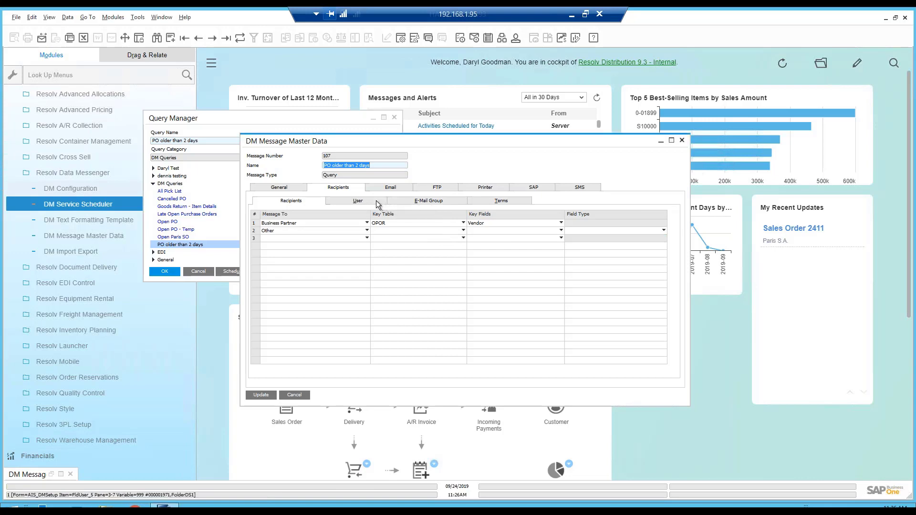
Check the recipient e-mail group choices, and set Advanced terms with ShipDate as the key field and >= as the operation.
left_click(410, 202)
left_click(308, 221)
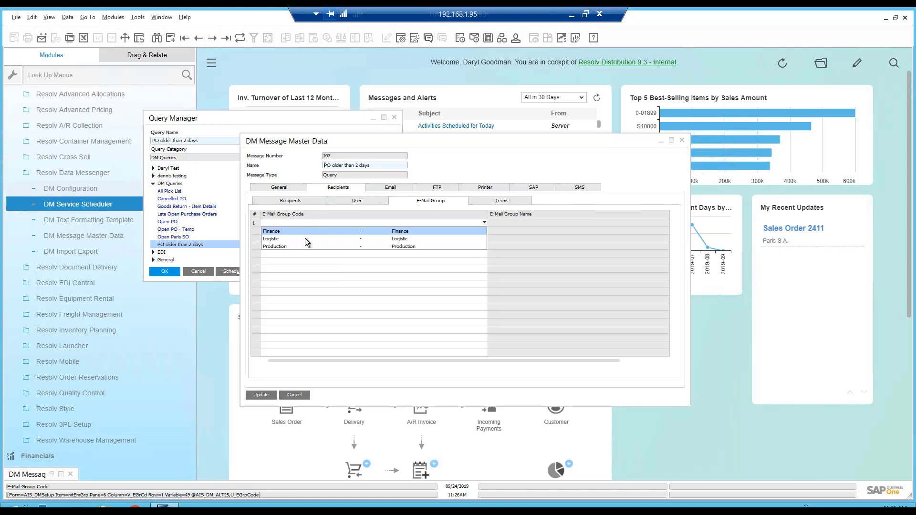
left_click(474, 201)
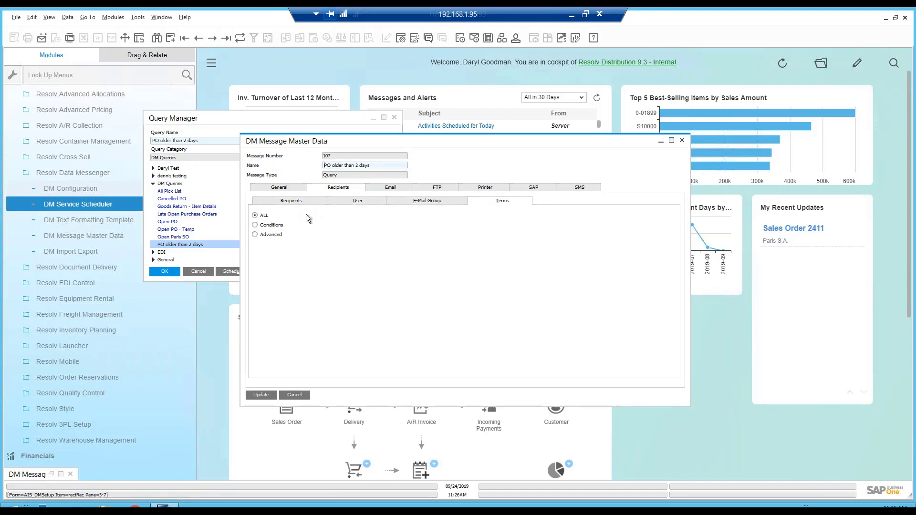
left_click(271, 236)
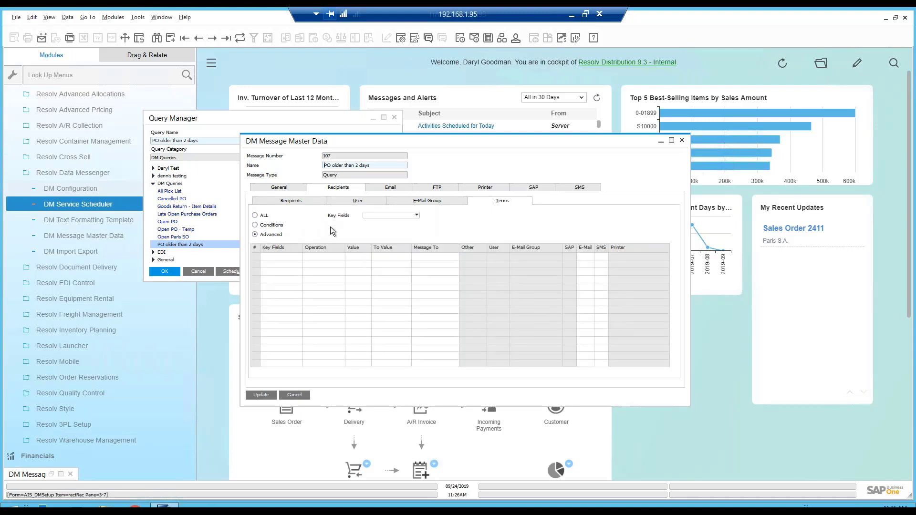
left_click(405, 218)
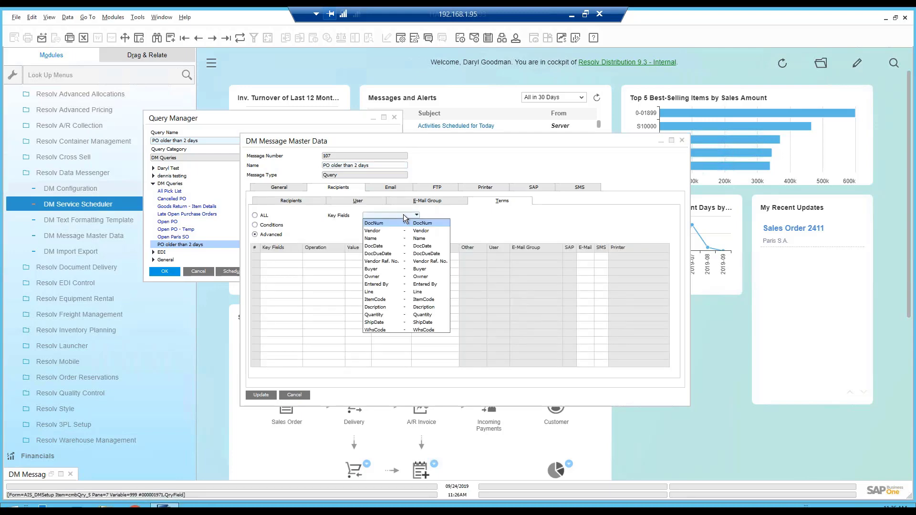
left_click(382, 322)
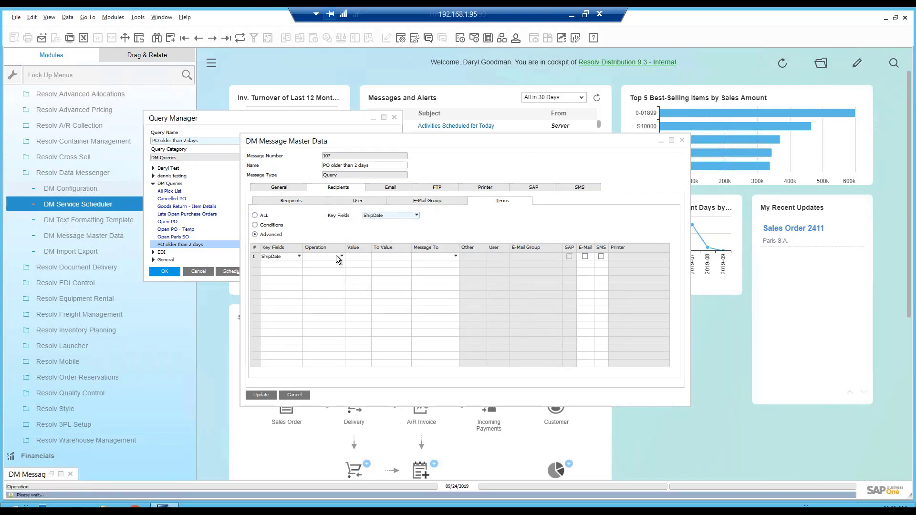
left_click(336, 256)
left_click(326, 295)
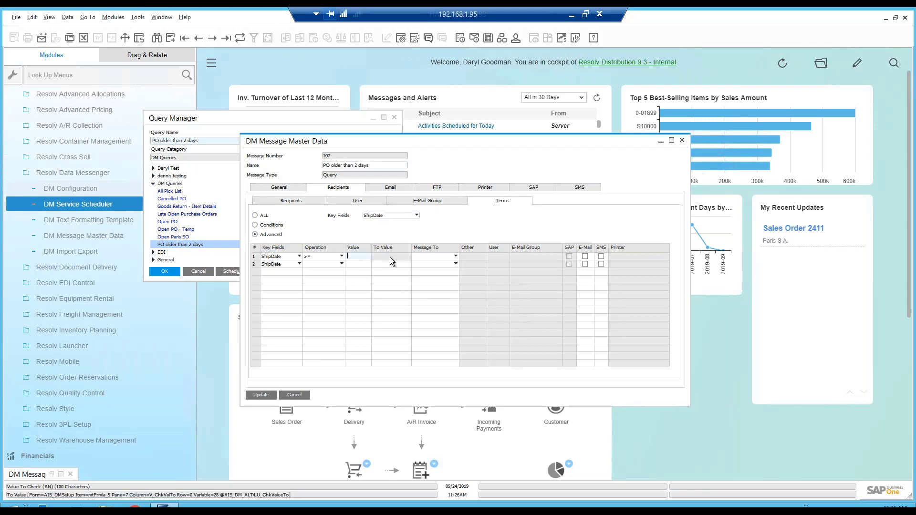
Check the first term's Message To choices, and set the second term's key field to Entered By.
left_click(429, 256)
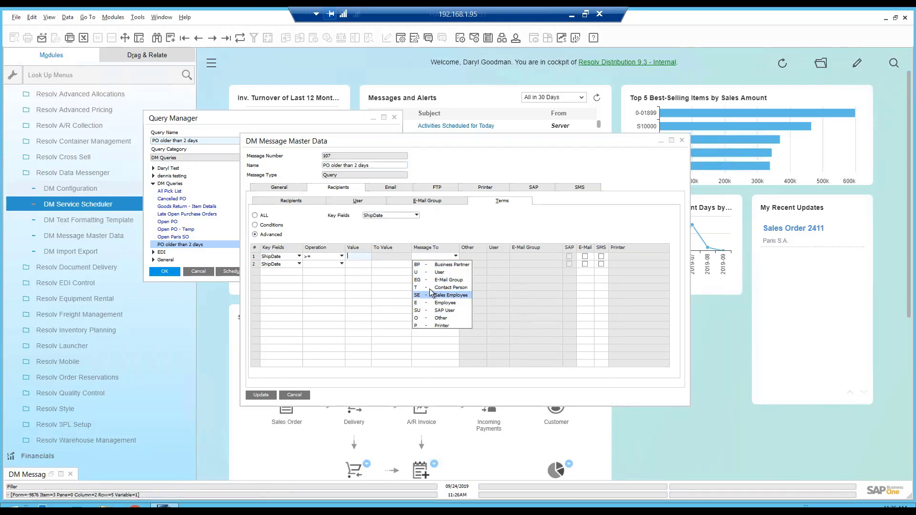
left_click(293, 262)
left_click(293, 262)
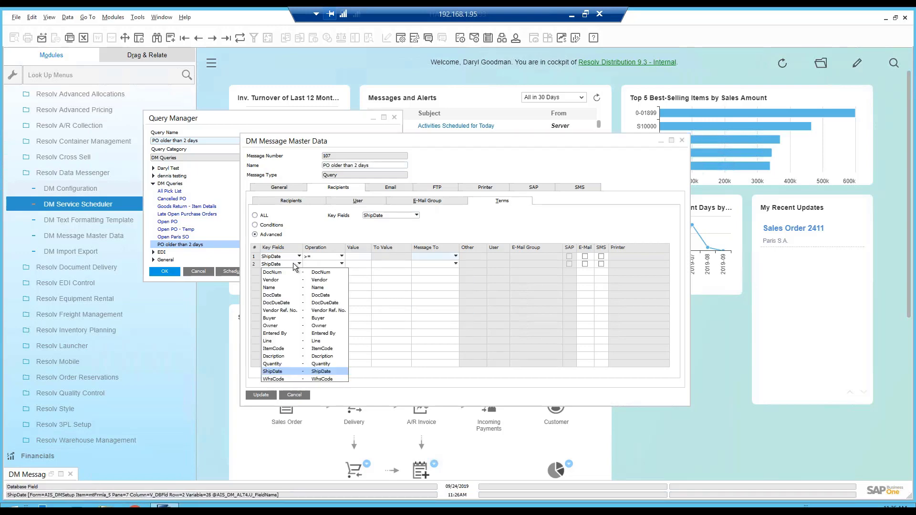
left_click(287, 333)
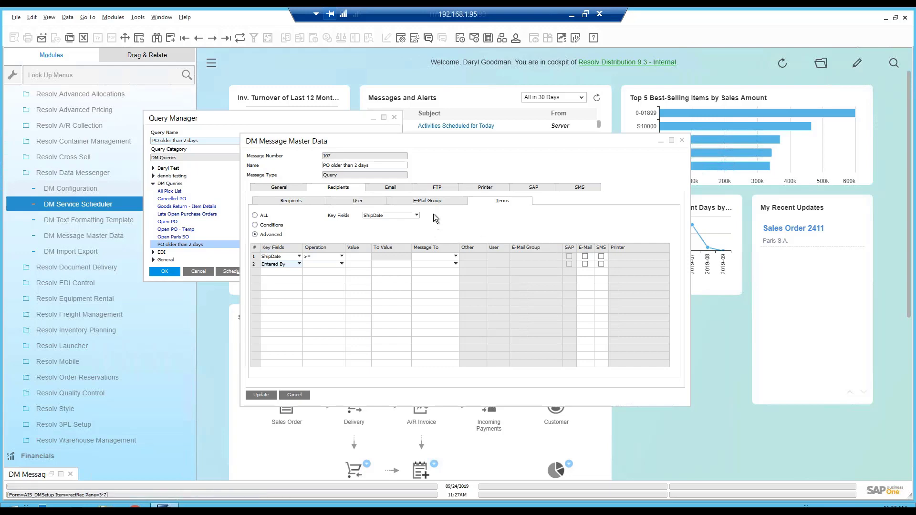
Review the subject and message body of the e-mail template, keeping HTML as its text format.
left_click(392, 187)
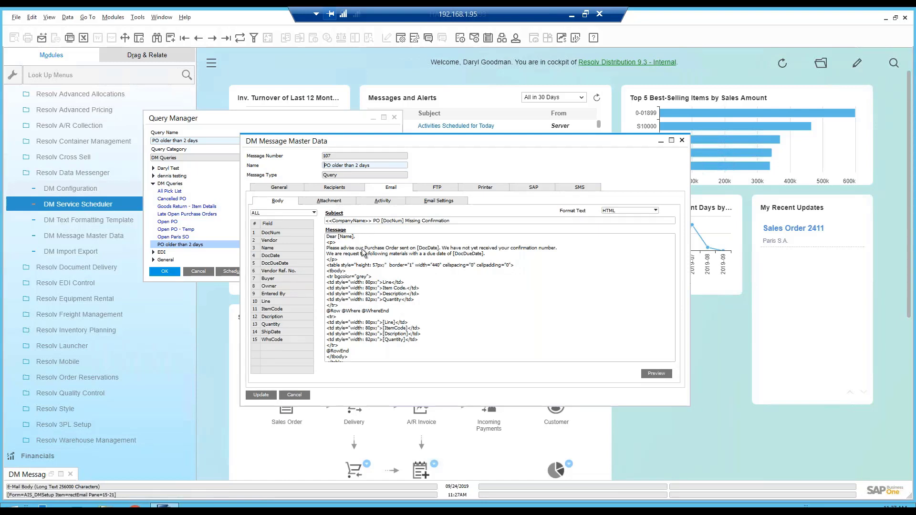
mouse_move(411, 254)
triple_click(361, 221)
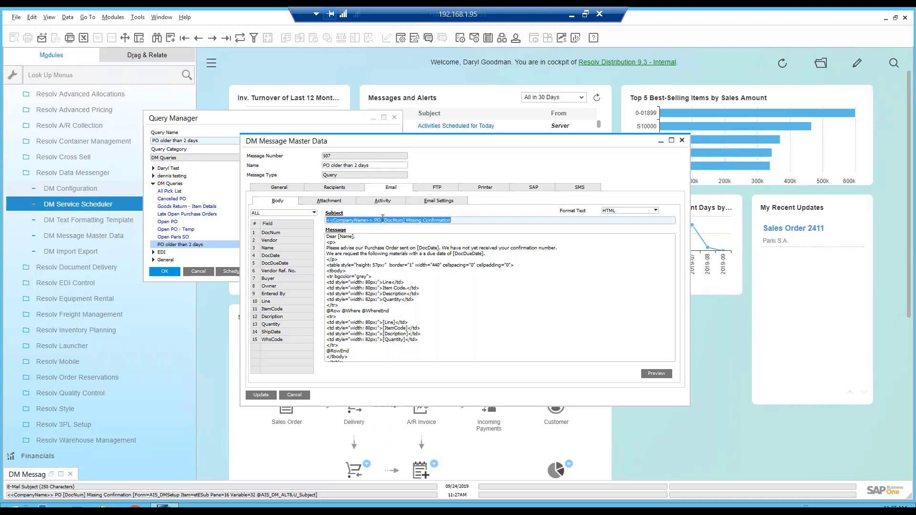
left_click(383, 218)
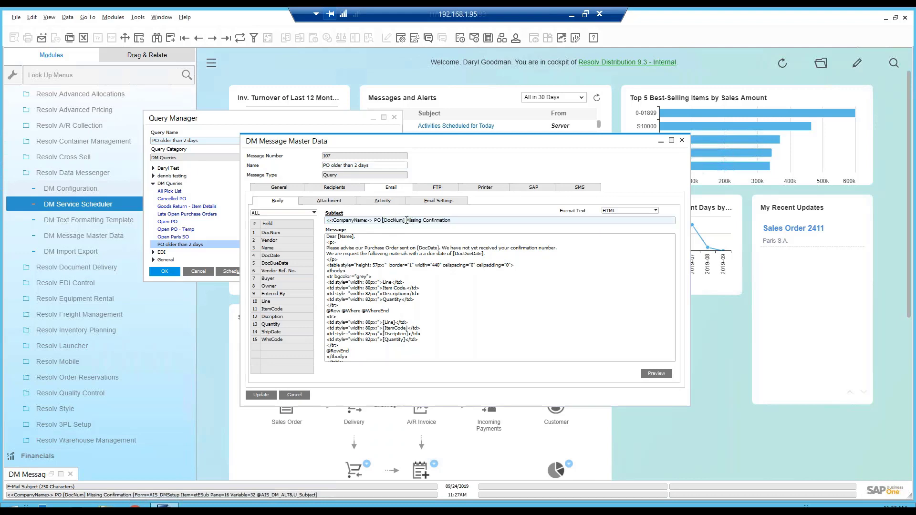
left_click(390, 245)
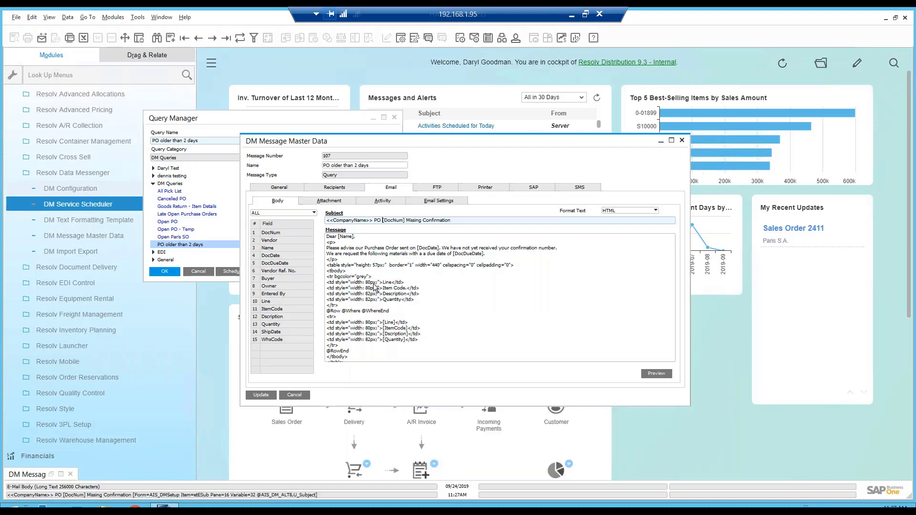
left_click(623, 212)
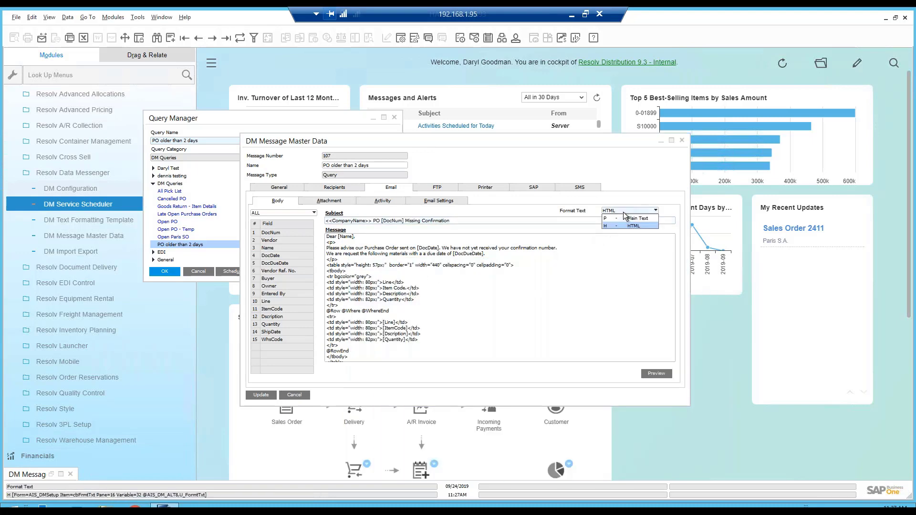
left_click(618, 225)
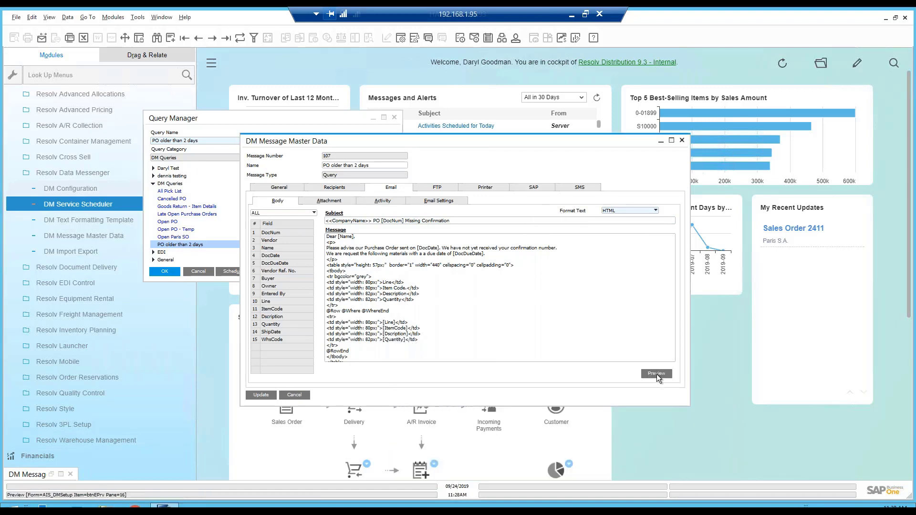
Preview the e-mail message through to its closing lines, and close the preview.
left_click(656, 373)
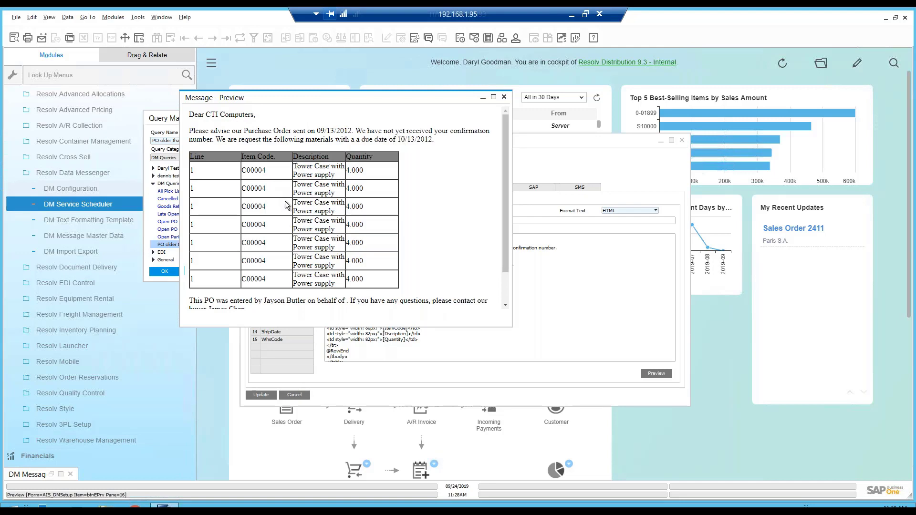
scroll(506, 248, "down", 2)
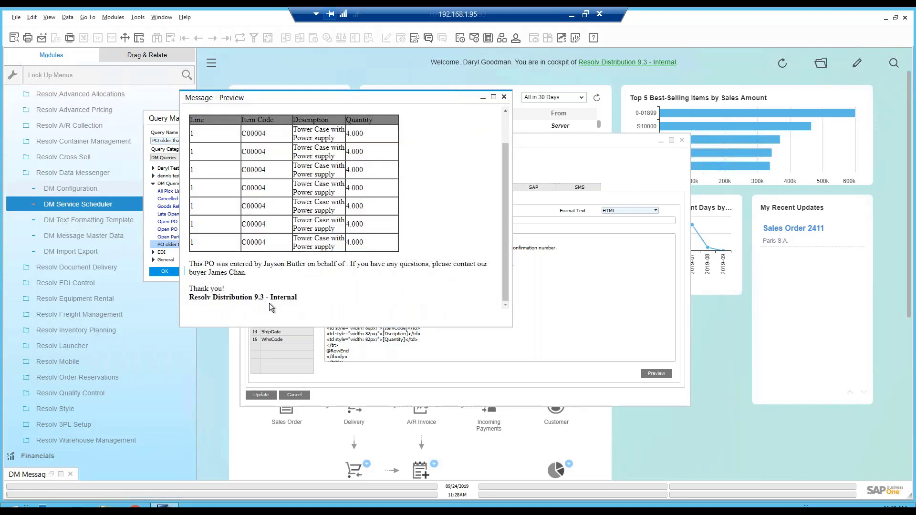
left_click(504, 97)
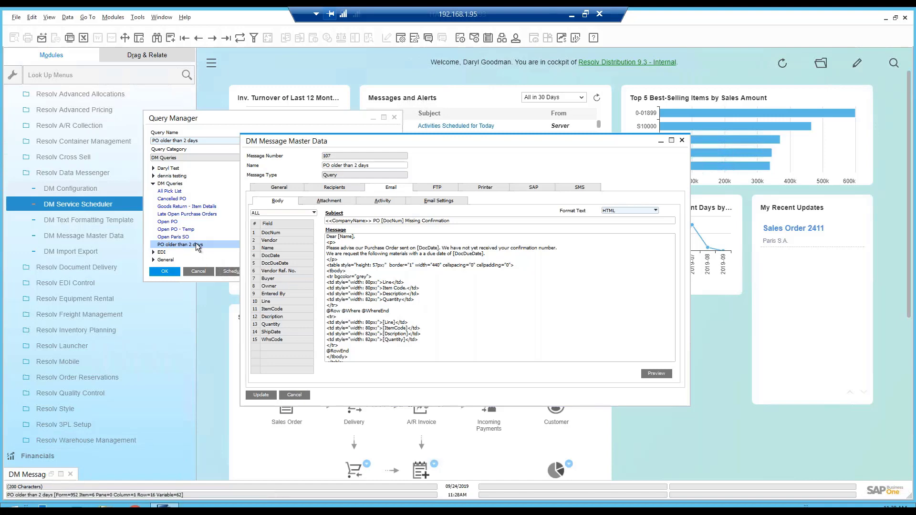
Review the SQL of the "PO older than 2 days" query through its WHERE conditions, and close the query and Query Manager.
double_click(195, 244)
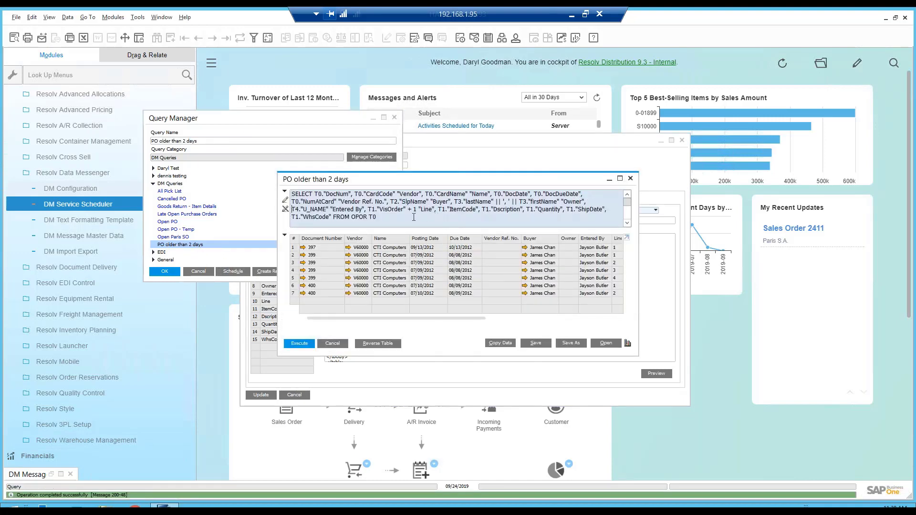
key("Down")
key("Down")
key("Down")
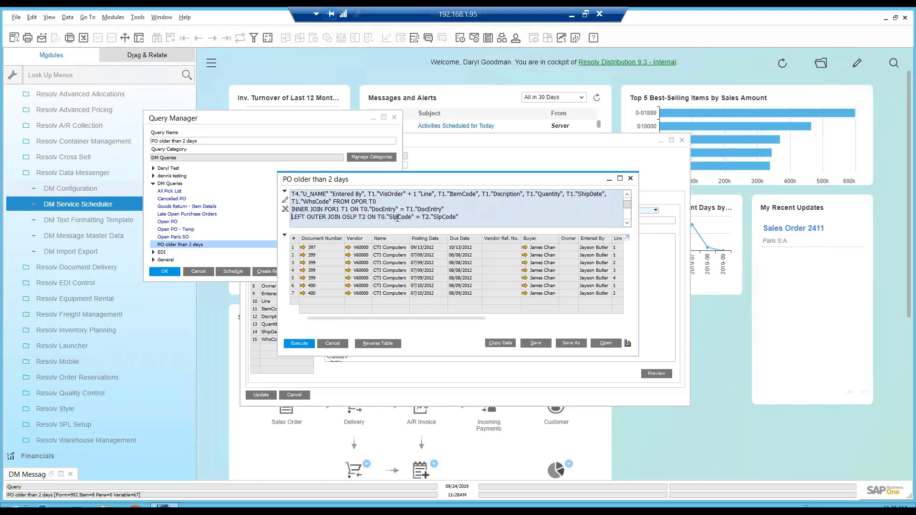
key("Down")
key("Down")
key("Down")
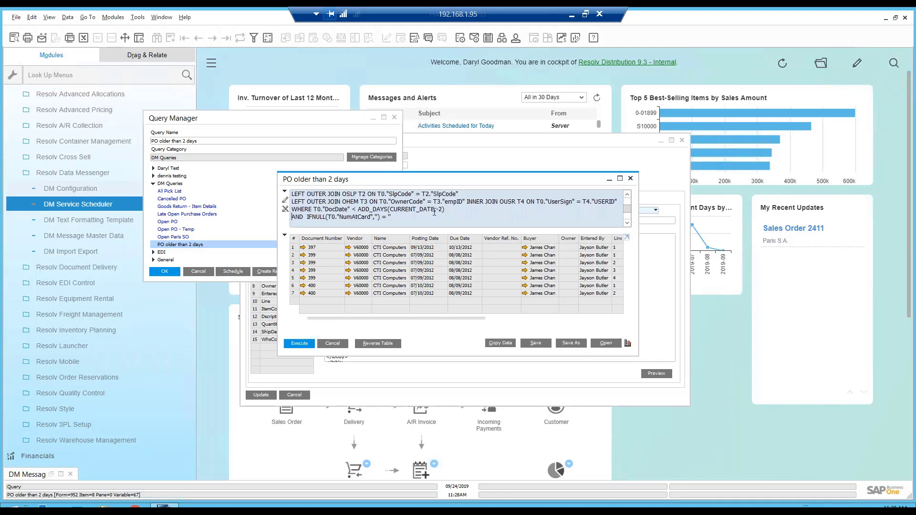
key("Down")
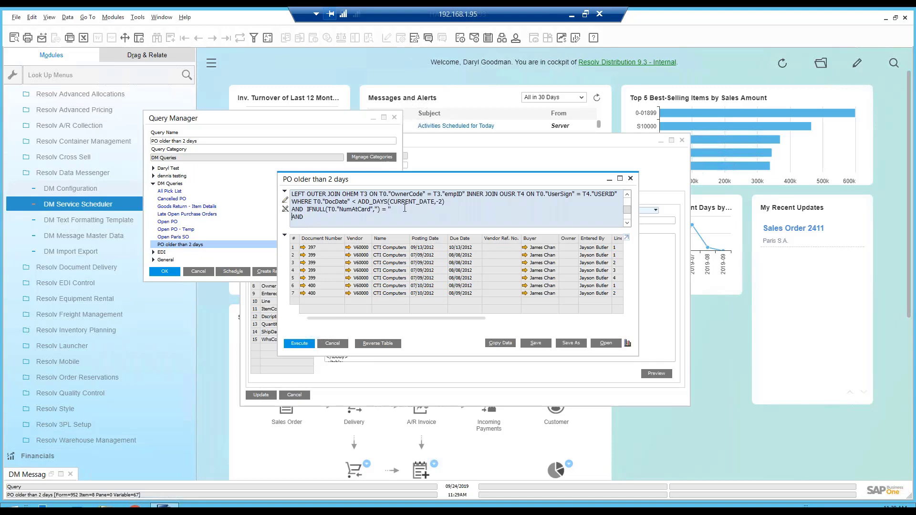
left_click(335, 343)
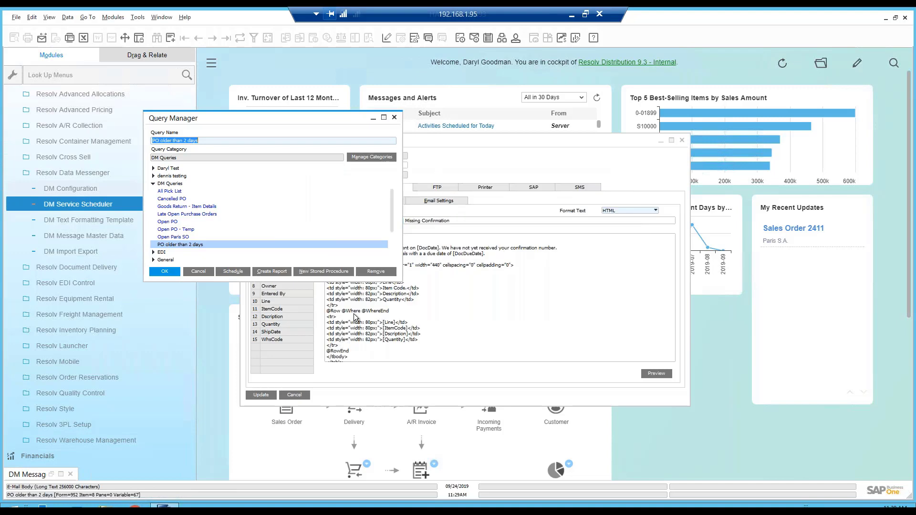
left_click(205, 271)
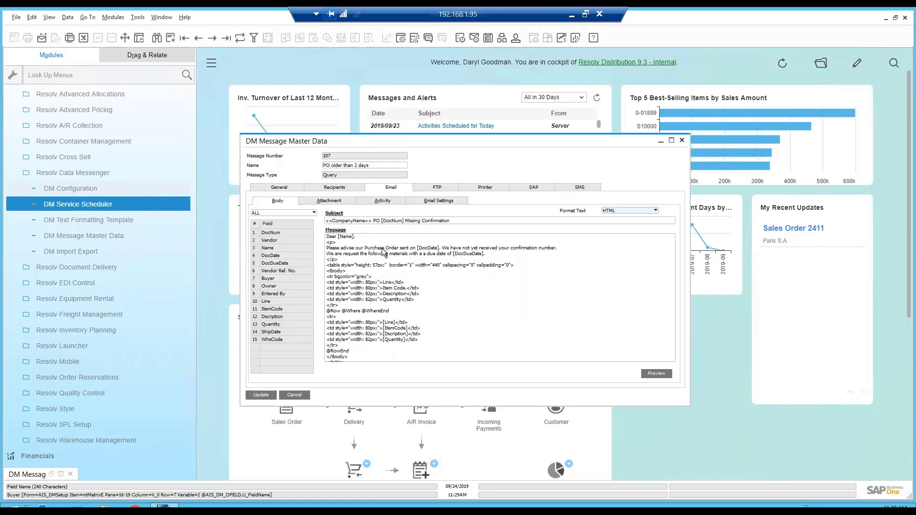
left_click(213, 38)
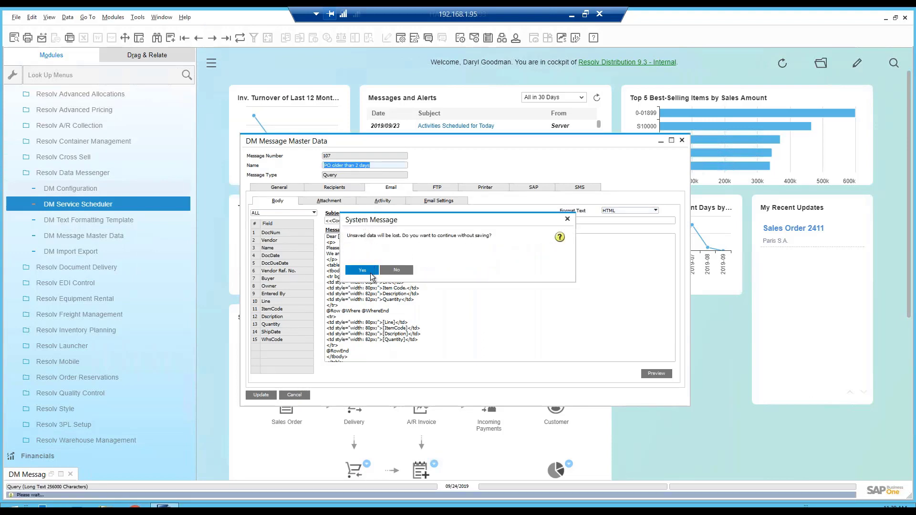
left_click(368, 270)
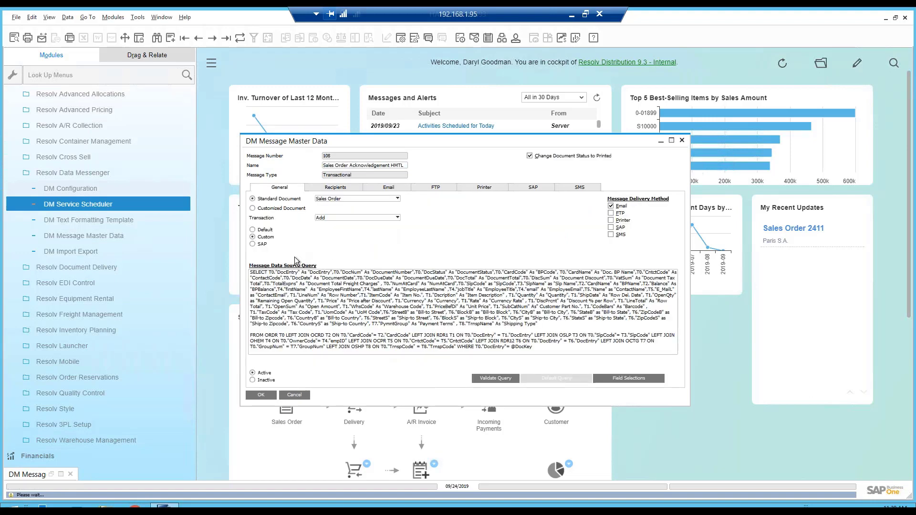
left_click(311, 282)
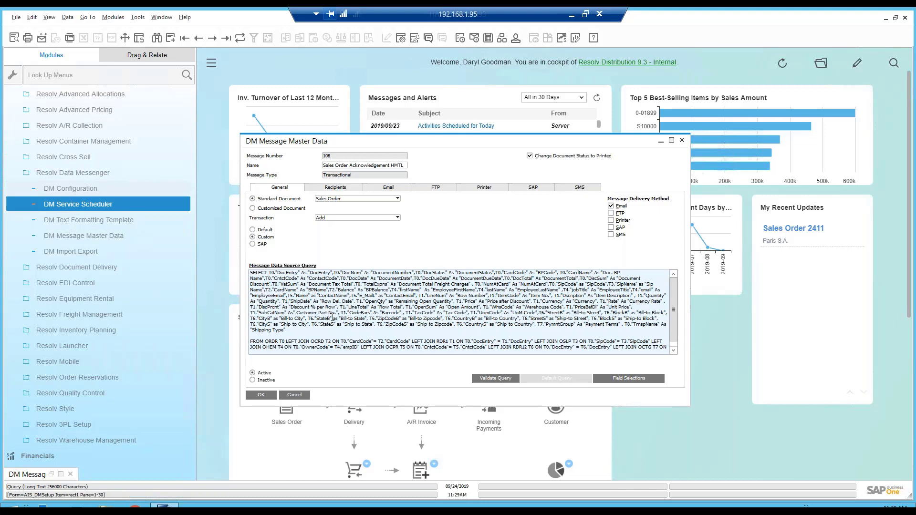
scroll(431, 343, "down", 1)
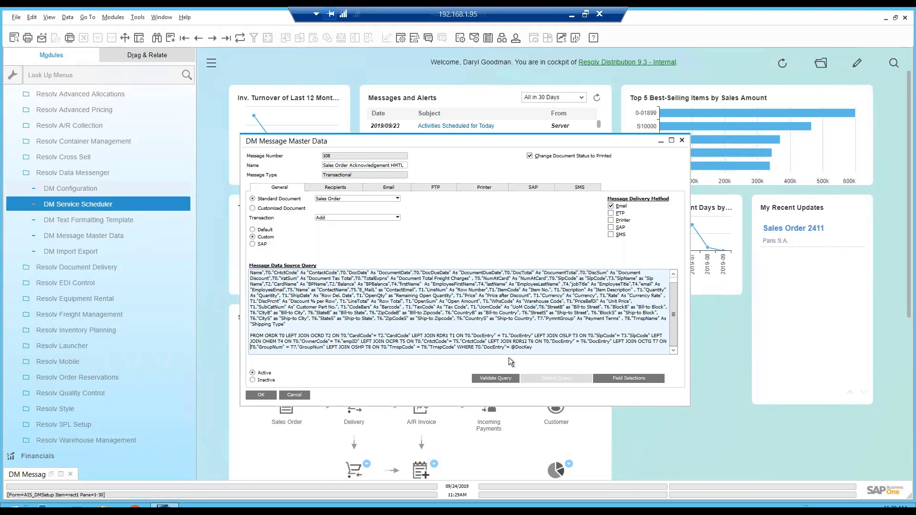
left_click_drag(539, 348, 479, 349)
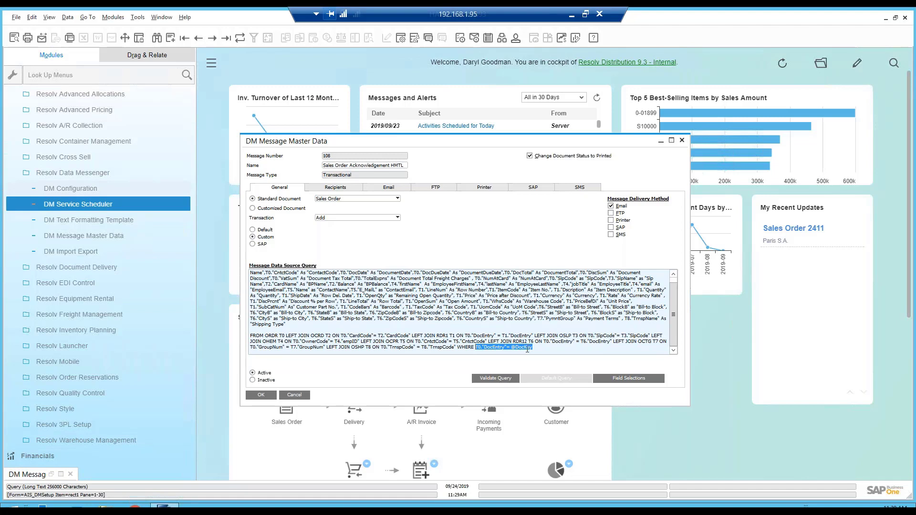
left_click(538, 349)
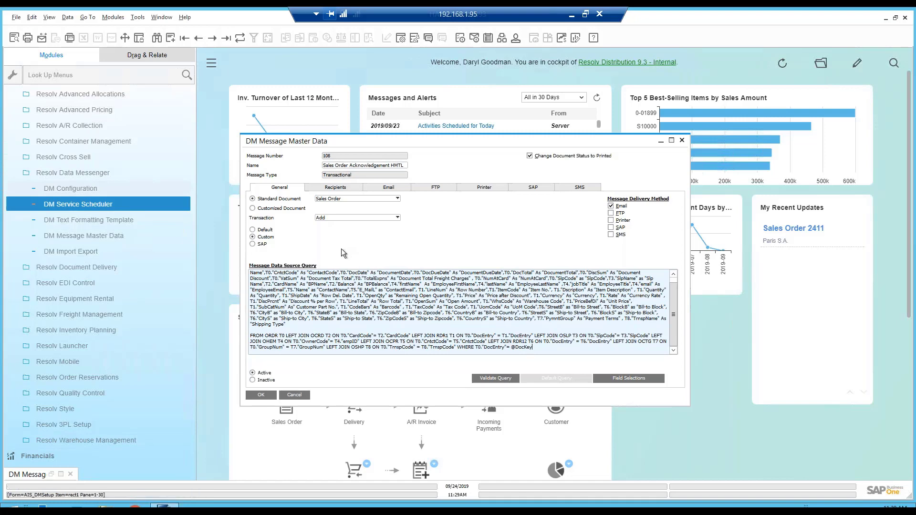
Check the Sales Order Acknowledgement message's recipients, and preview its e-mail in an enlarged window through the totals before closing it.
left_click(345, 188)
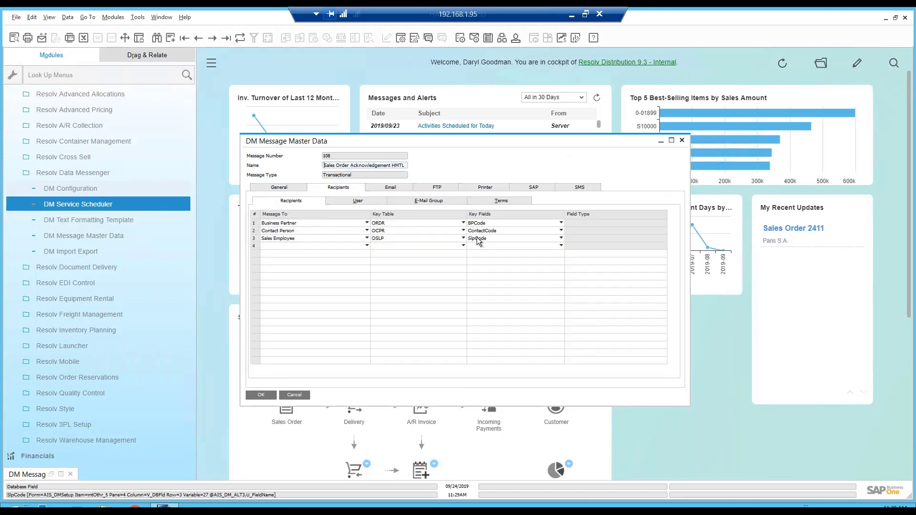
left_click(393, 187)
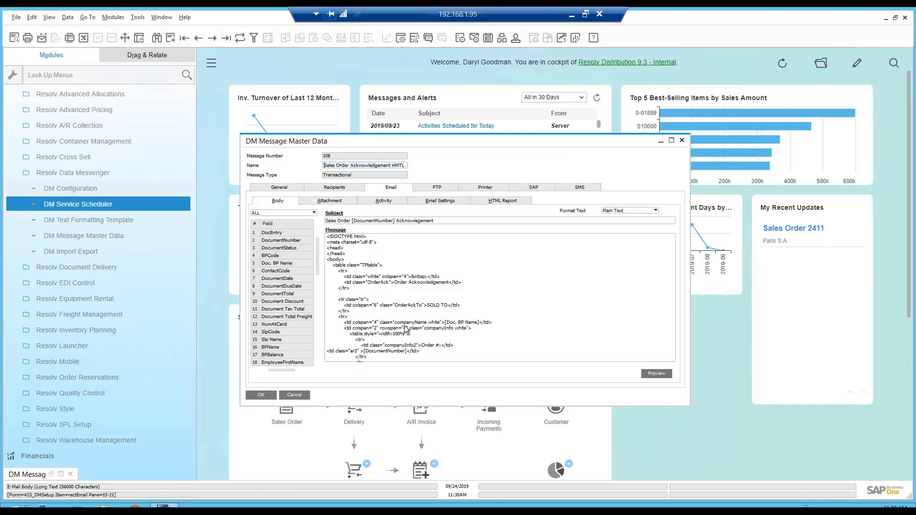
left_click(657, 374)
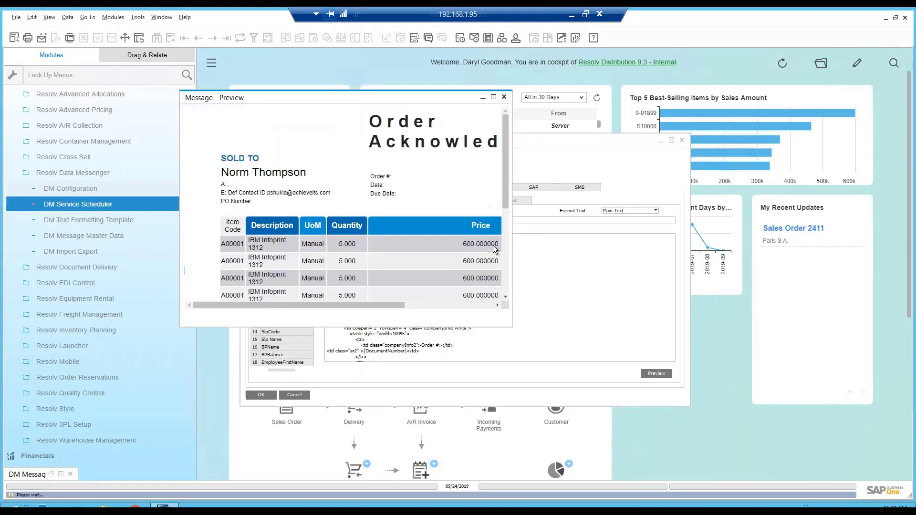
left_click_drag(508, 322, 748, 375)
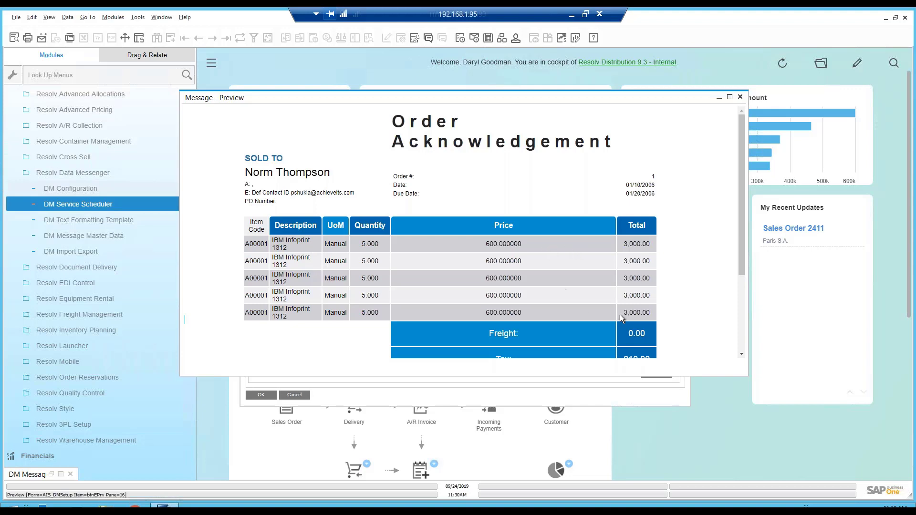
left_click_drag(742, 260, 720, 320)
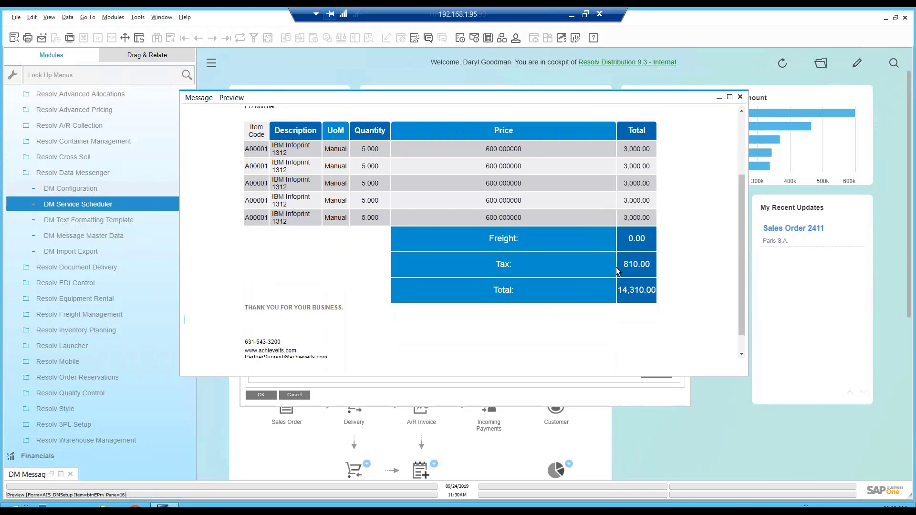
left_click(740, 95)
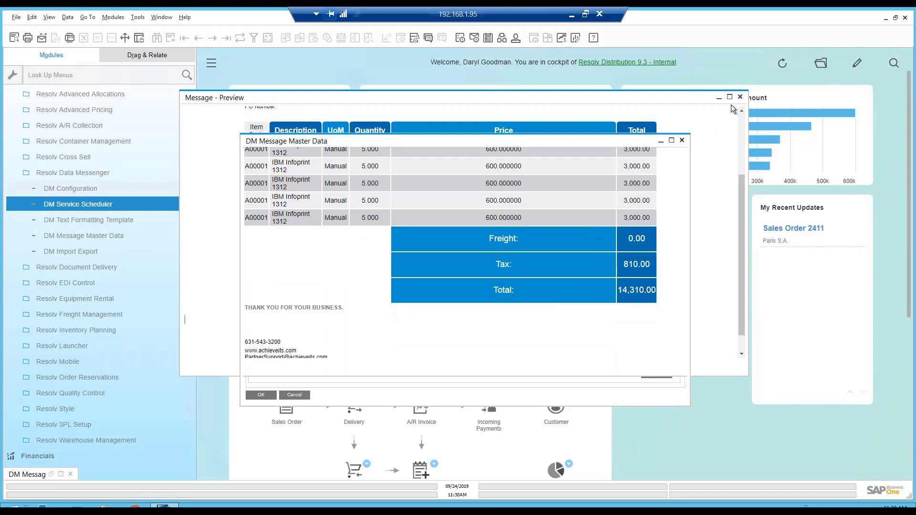
Examine the HTML code of the e-mail message body from its start down to the freight row.
left_click(437, 275)
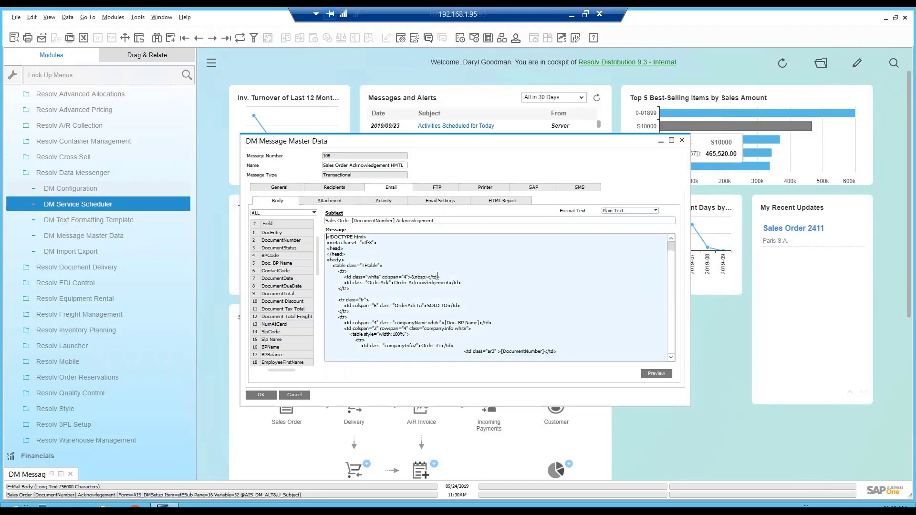
key("Down")
key("Down")
key("Down")
key("Down")
key("Down")
key("Down")
key("Down")
key("Down")
key("Down")
key("Down")
key("Down")
key("Down")
key("Down")
key("Down")
key("Down")
key("Down")
key("Down")
key("Down")
key("Down")
key("Down")
key("Down")
key("Down")
key("Down")
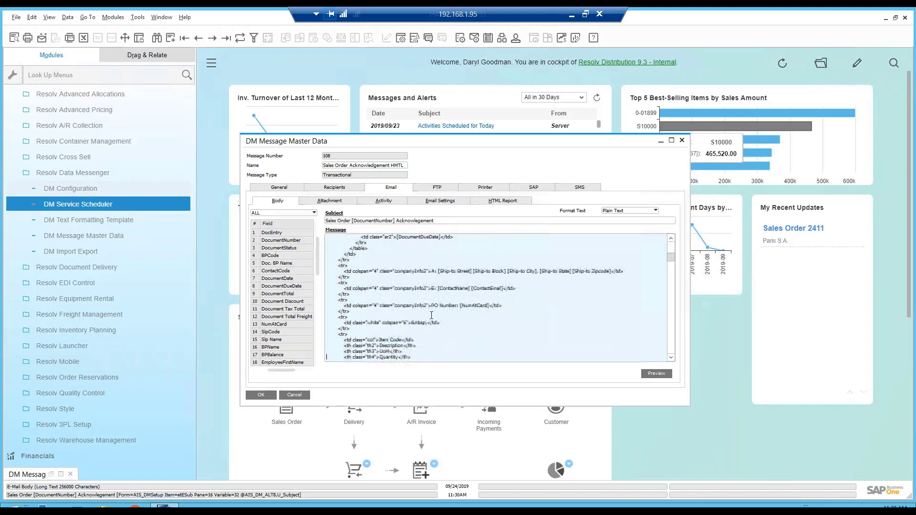
key("Down")
key("Down")
key("Down")
key("Down")
key("Down")
key("Down")
key("Down")
key("Down")
key("Down")
key("Down")
key("Down")
key("Down")
key("Down")
key("Down")
key("Down")
key("Down")
key("Down")
key("Down")
key("Down")
key("Down")
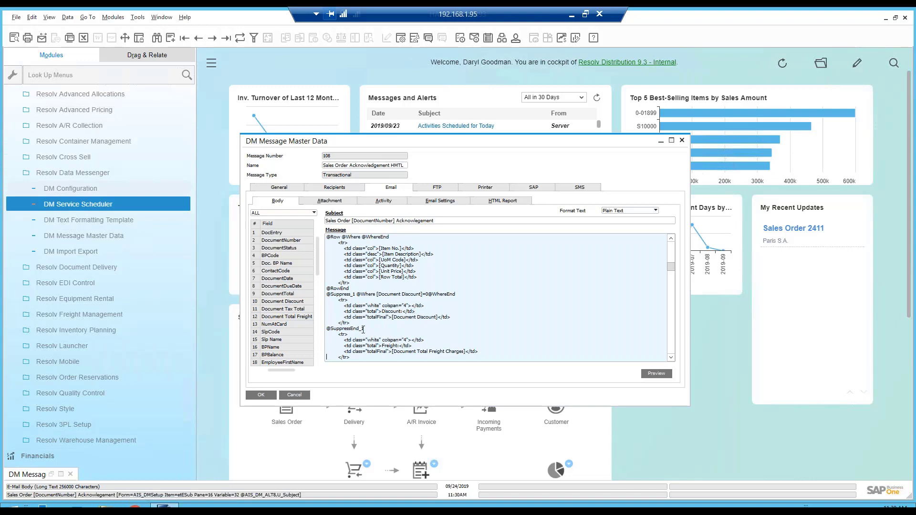
left_click_drag(363, 329, 326, 288)
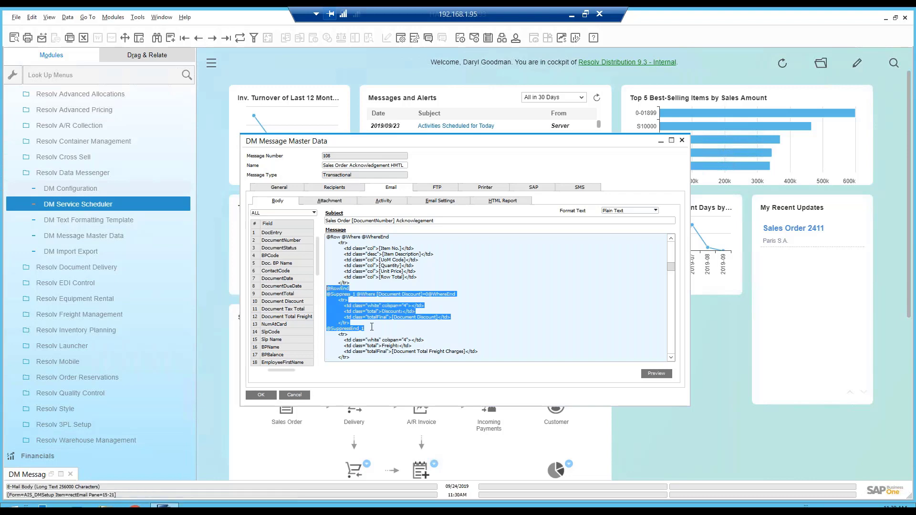
left_click_drag(372, 327, 328, 295)
left_click(410, 302)
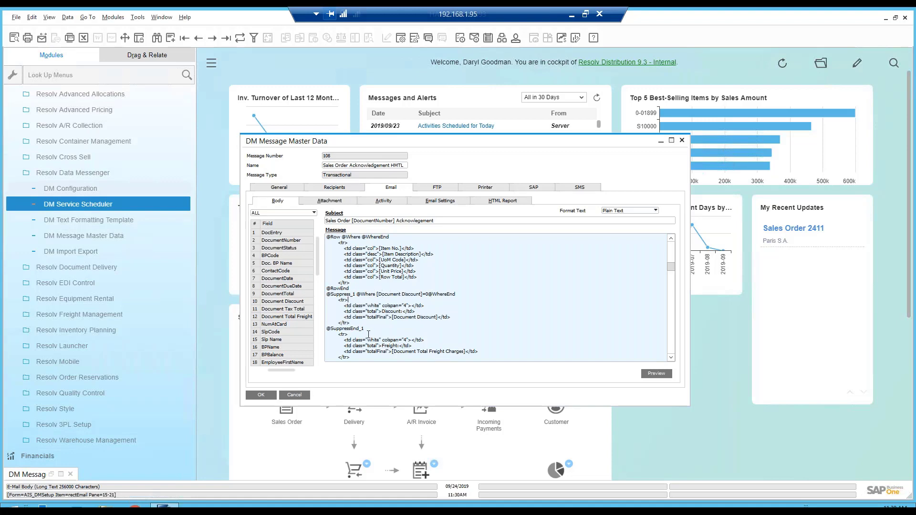
left_click_drag(364, 329, 324, 292)
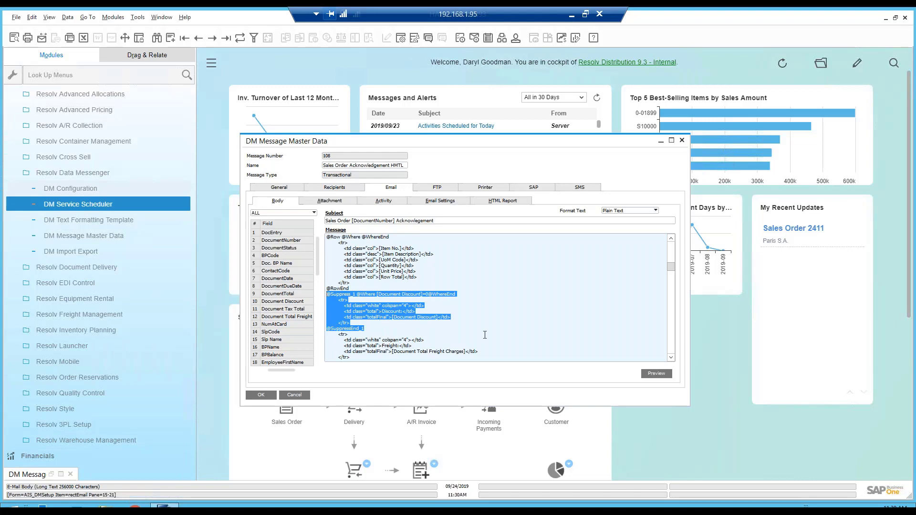
Preview the acknowledgement e-mail again to check its totals section, close the preview, and clear the text selection.
left_click(656, 373)
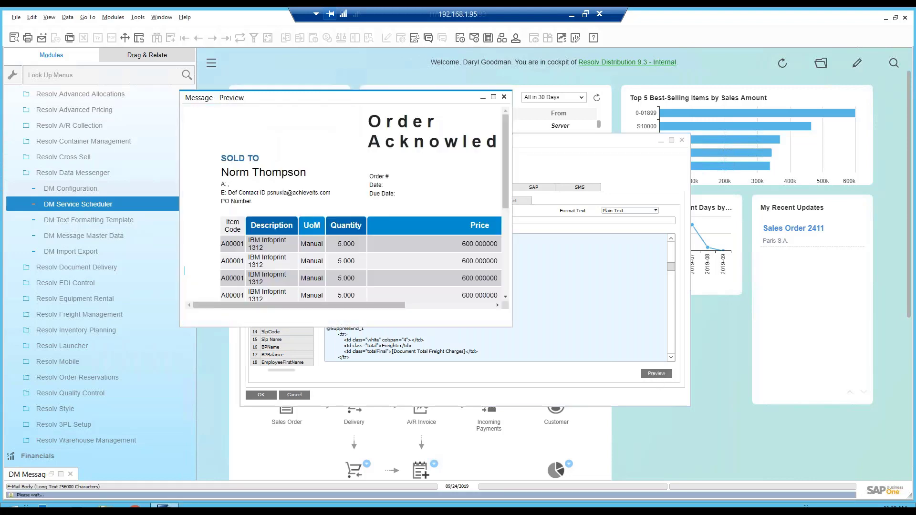
left_click_drag(503, 188, 510, 278)
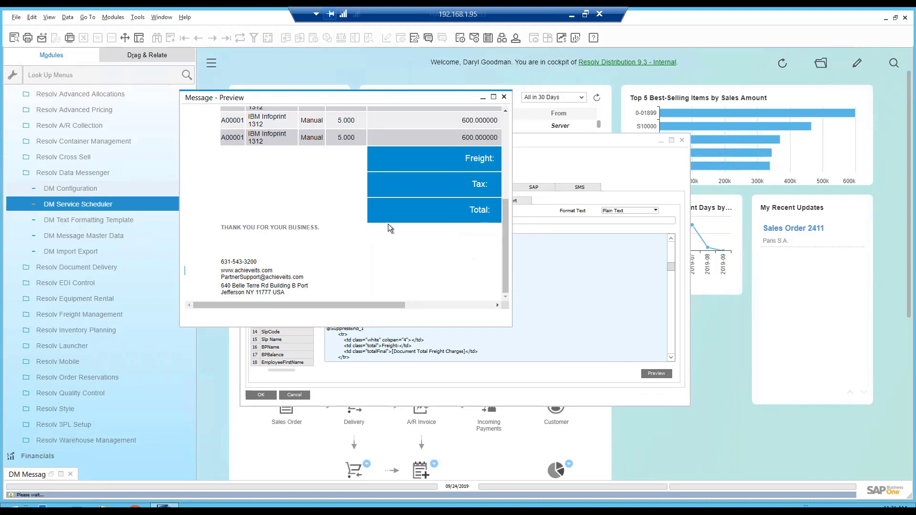
left_click(504, 97)
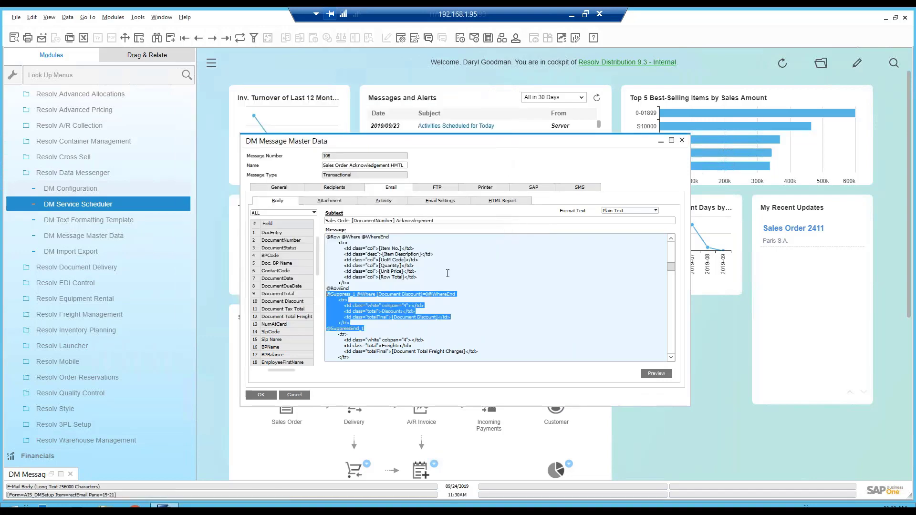
left_click(382, 326)
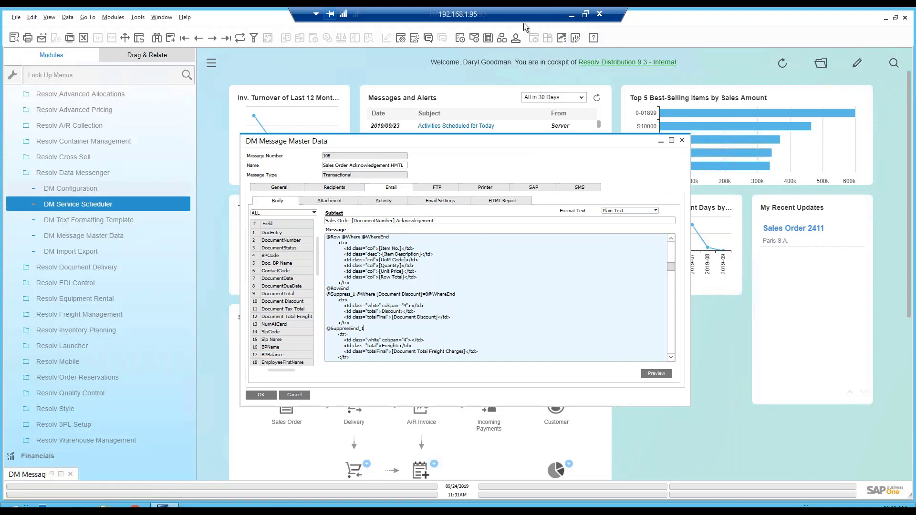
Minimize the HANATESTWIN93 remote session and close the Messages/Alerts Overview in the Achieve Wholesale Supply company.
double_click(374, 16)
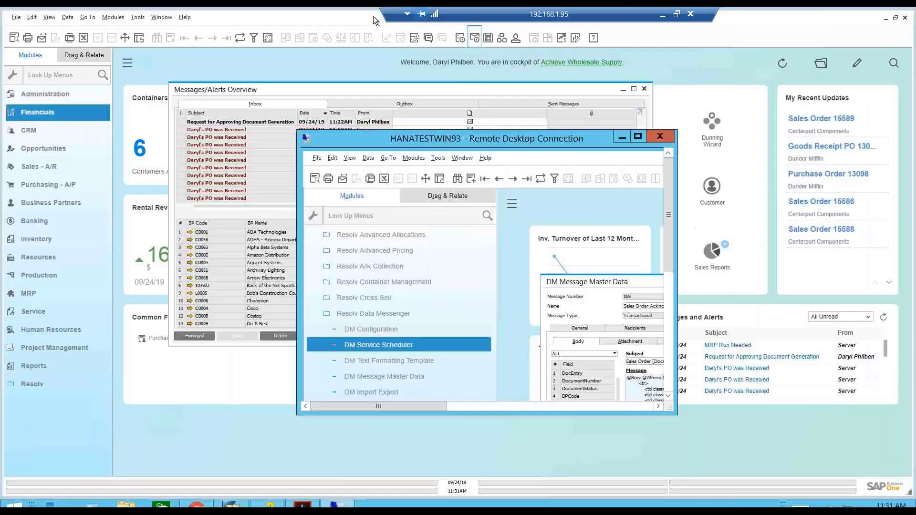
left_click(621, 137)
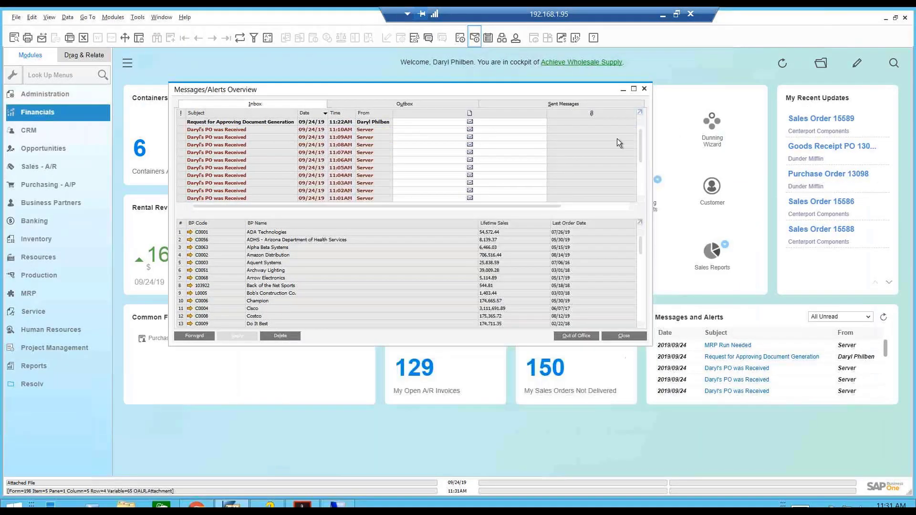
left_click(645, 90)
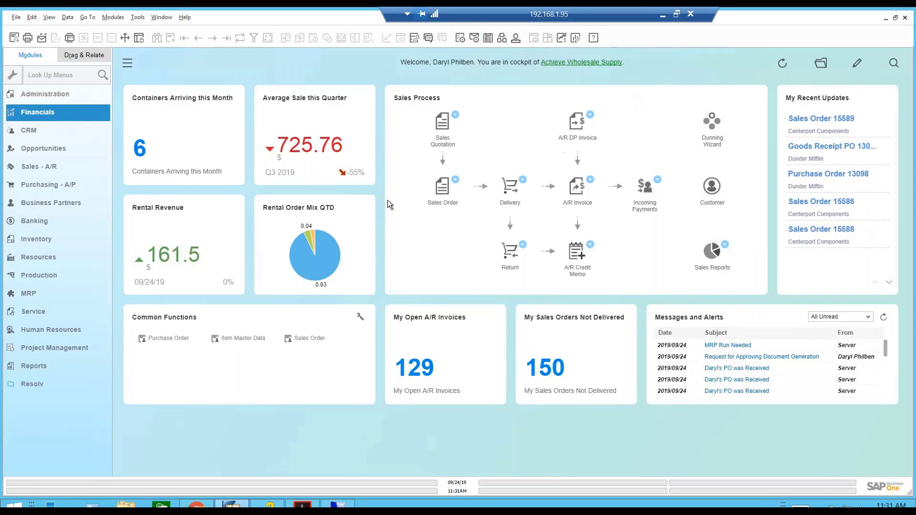
Open DM Message Master Data from the Resolv Data Messenger setup under Administration.
left_click(60, 99)
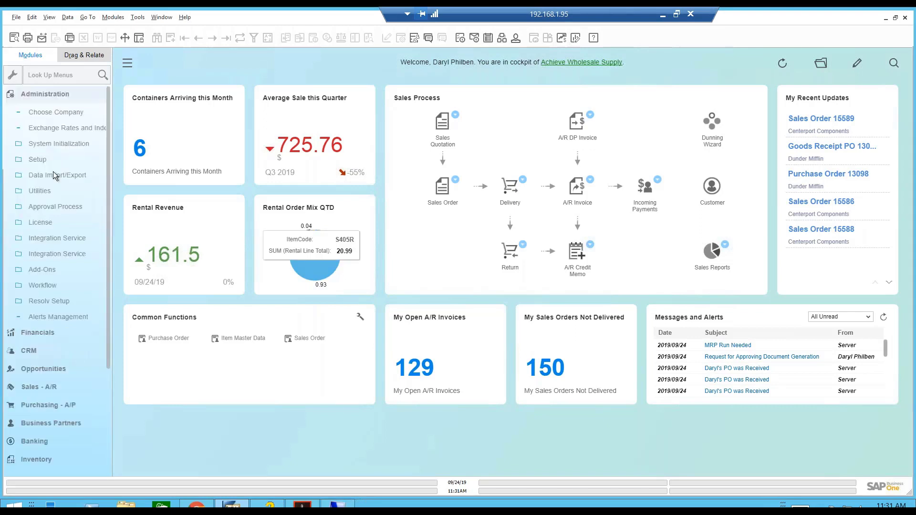
left_click(50, 301)
left_click(75, 381)
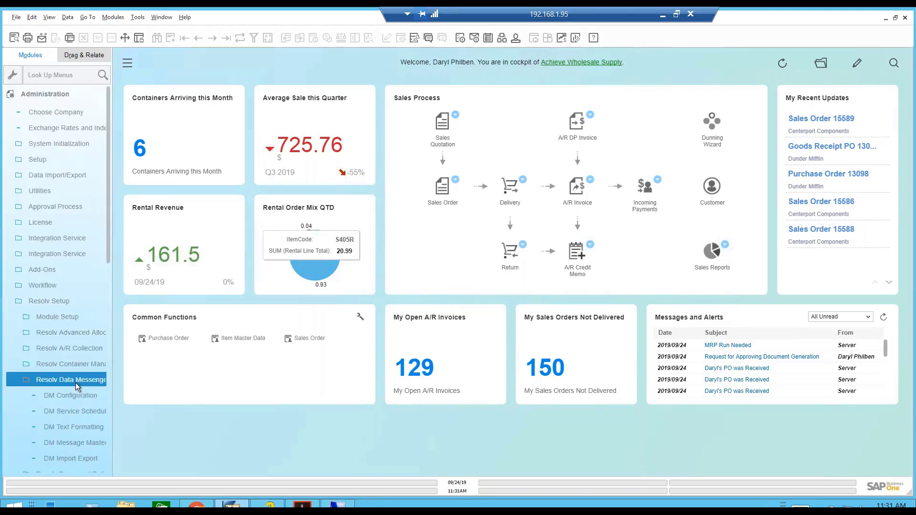
scroll(75, 386, "down", 2)
left_click(75, 363)
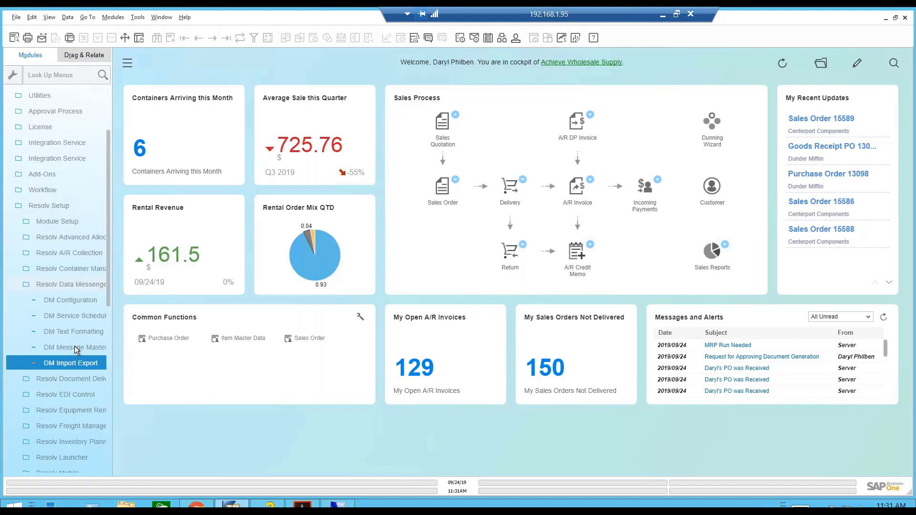
left_click(74, 347)
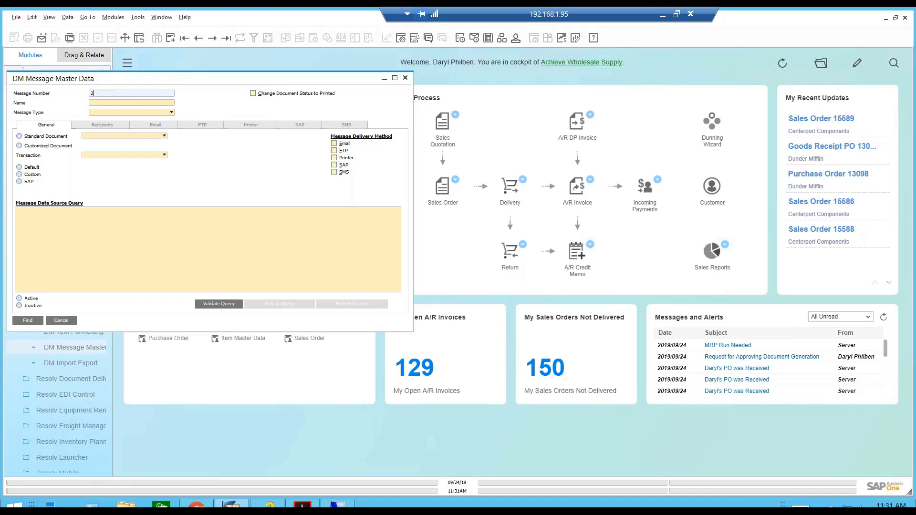
Find message number 2, review its data source query and SMS body, and close the message master data.
type("2")
key("Return")
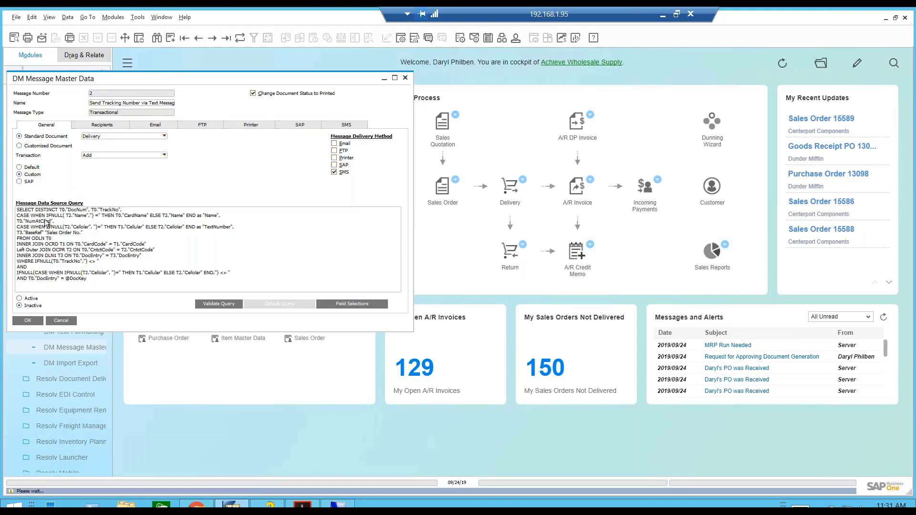
mouse_move(67, 215)
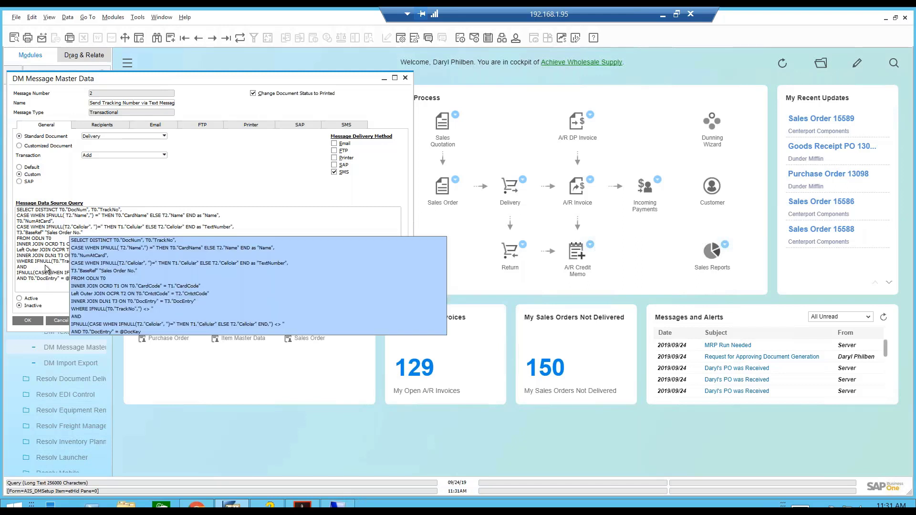
left_click(333, 127)
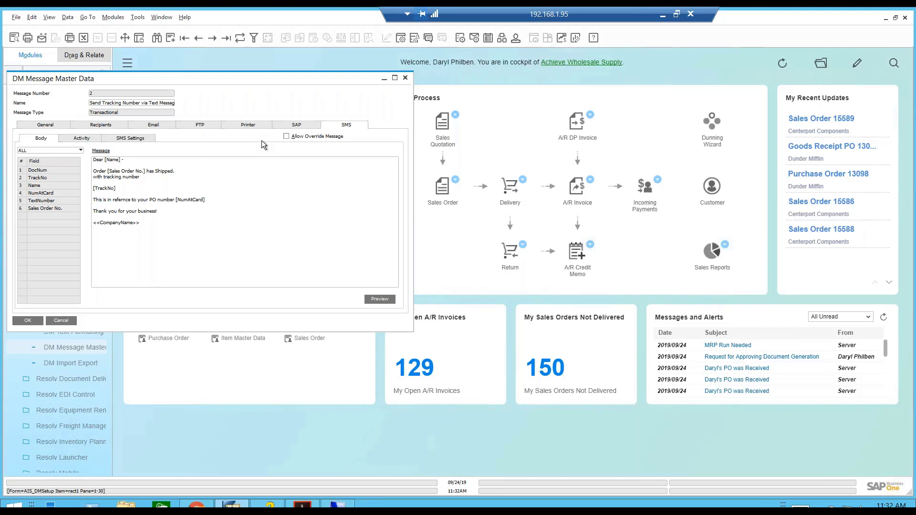
left_click(406, 79)
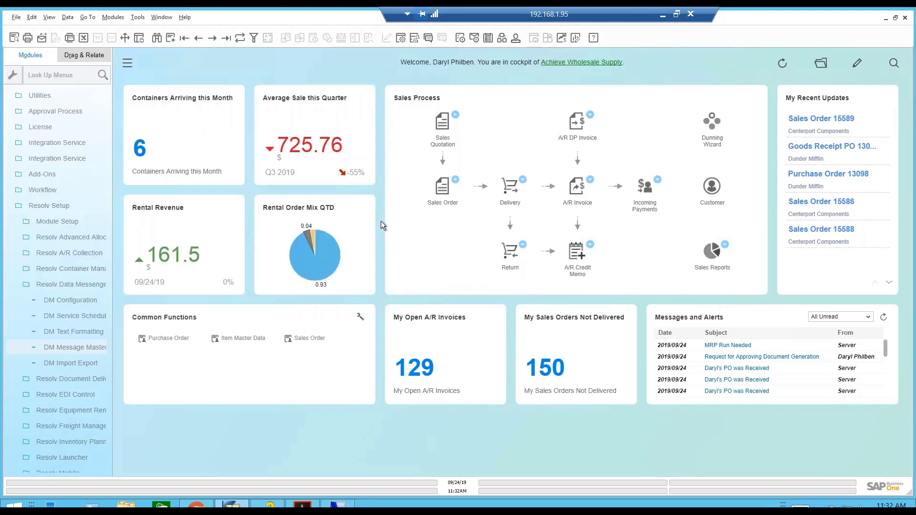
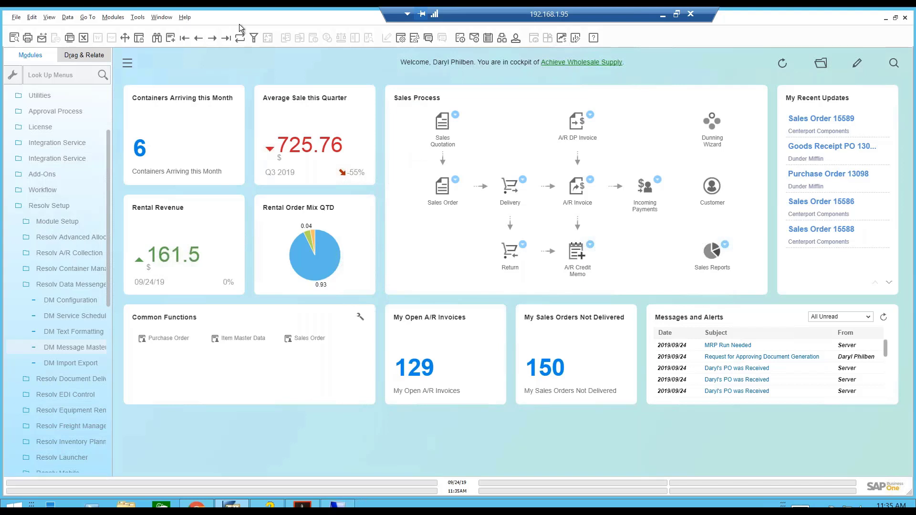
Open the Query Manager, run the Inventory with no commitments query from the Widgets category, and close its results.
left_click(405, 44)
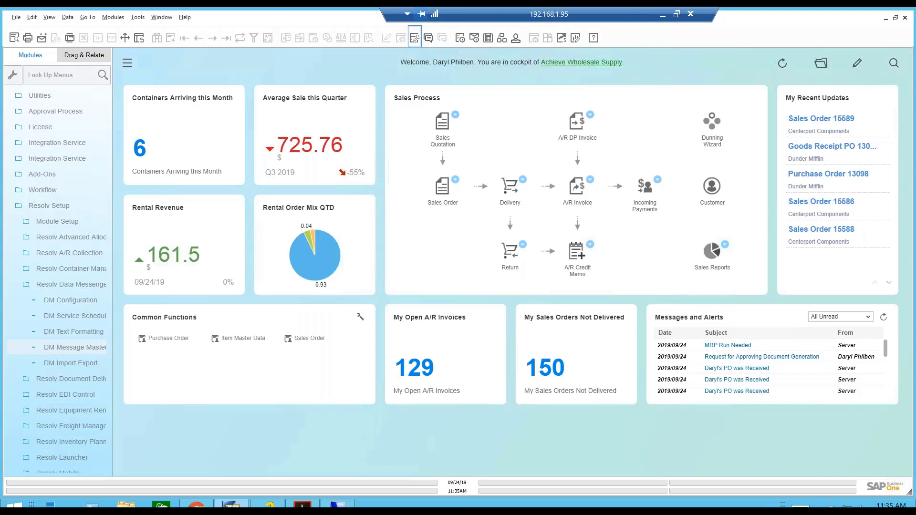
scroll(302, 212, "down", 4)
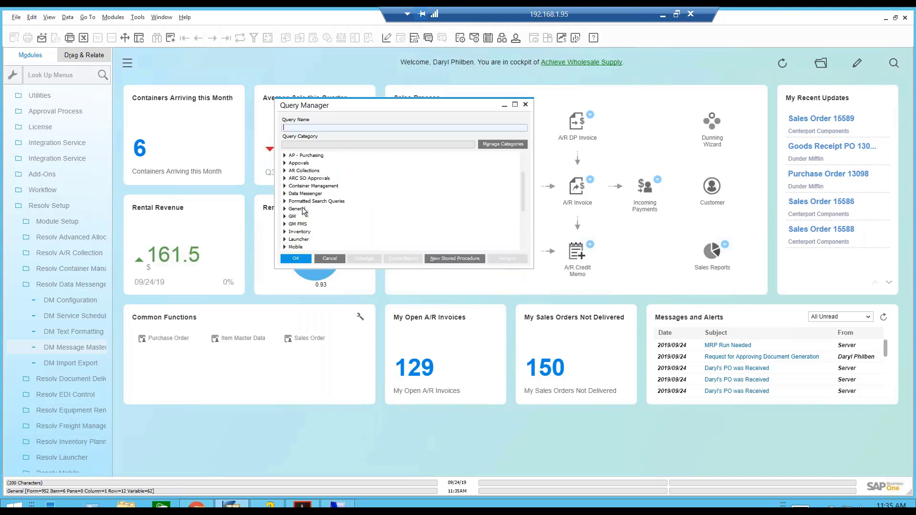
scroll(302, 212, "down", 1)
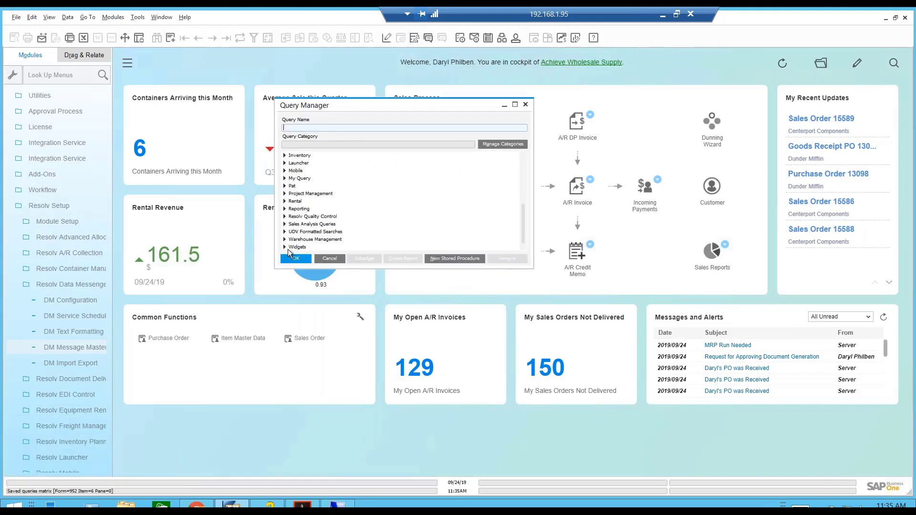
left_click(288, 247)
double_click(314, 247)
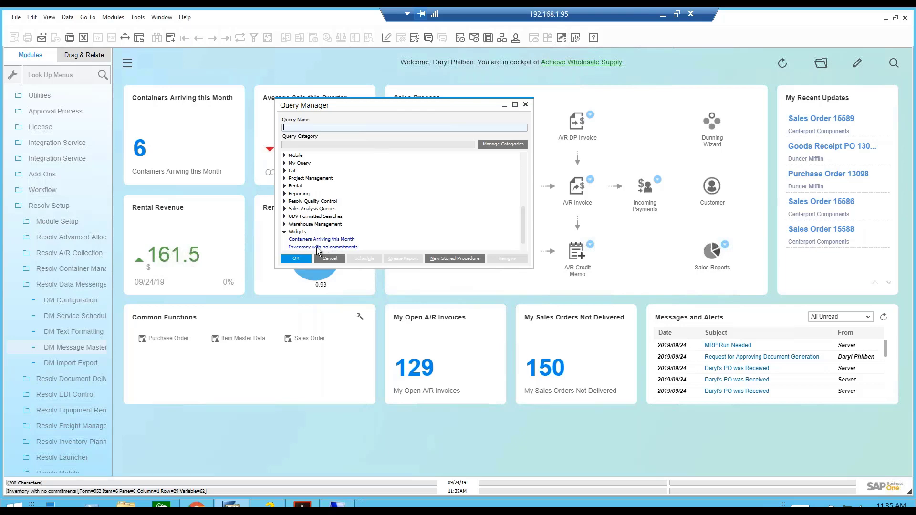
double_click(320, 247)
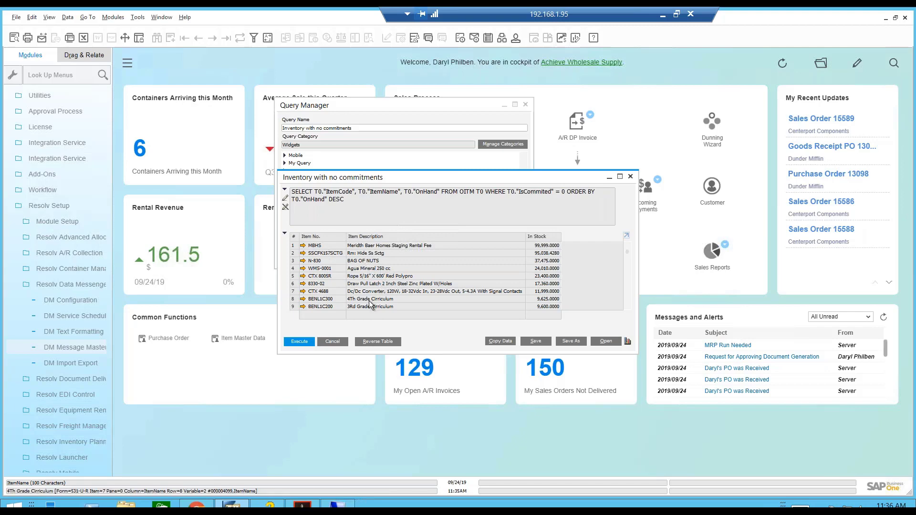
left_click(334, 341)
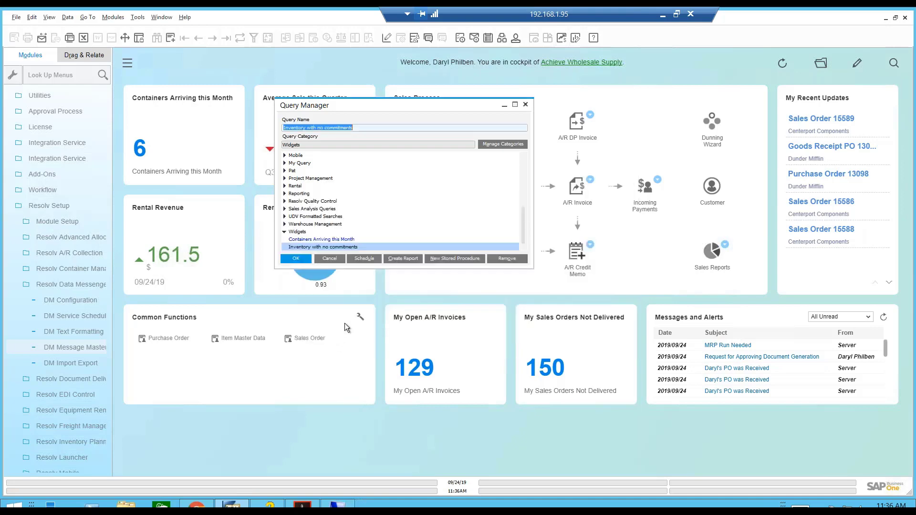
Open the Count Widget setup, view the last widget record, and cancel out of the setup.
left_click(142, 18)
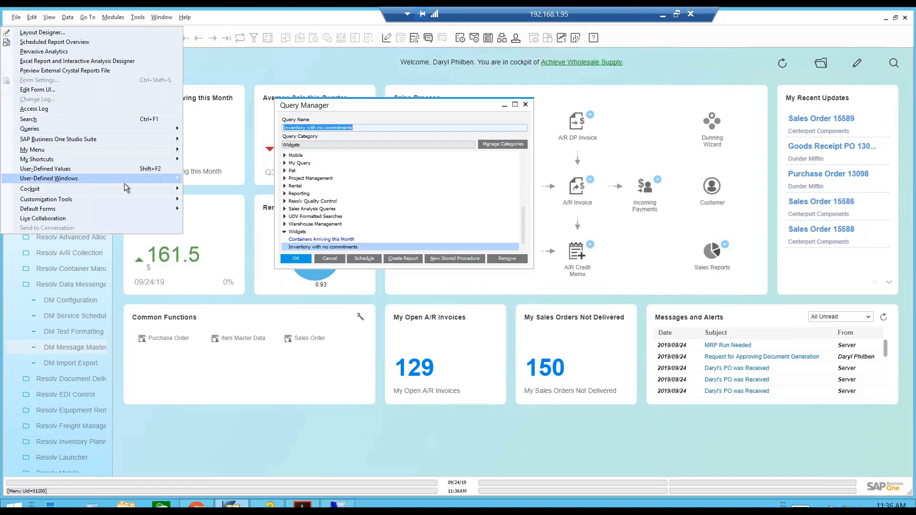
mouse_move(124, 188)
left_click(250, 218)
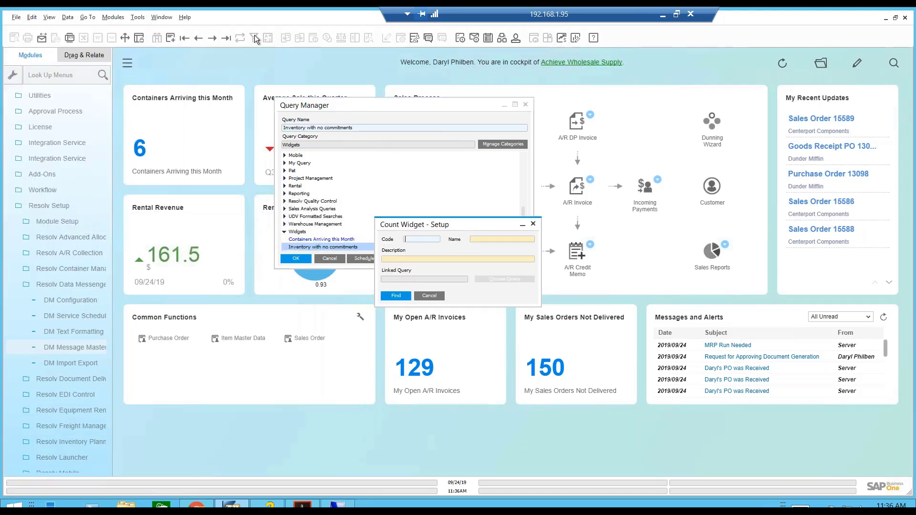
left_click(227, 39)
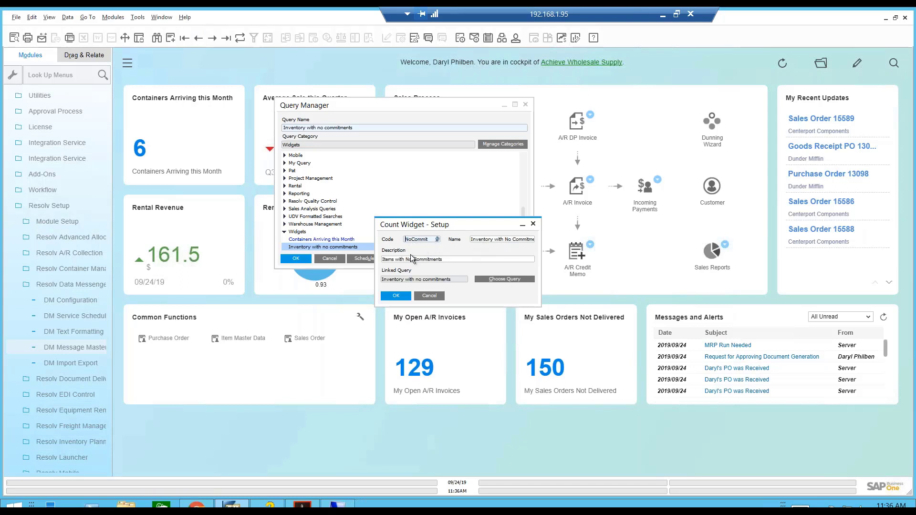
left_click(429, 297)
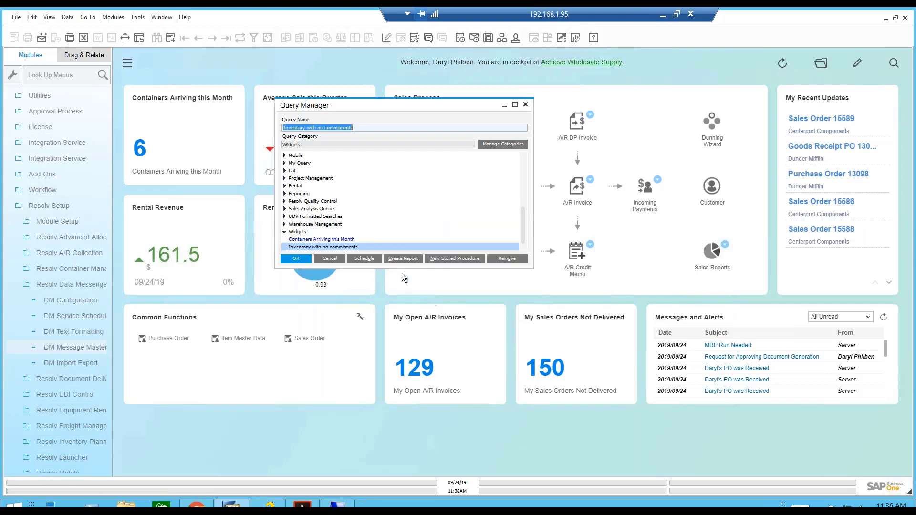
Run the Containers Arriving this Month query, review its SQL, and close the results and the Query Manager.
double_click(342, 238)
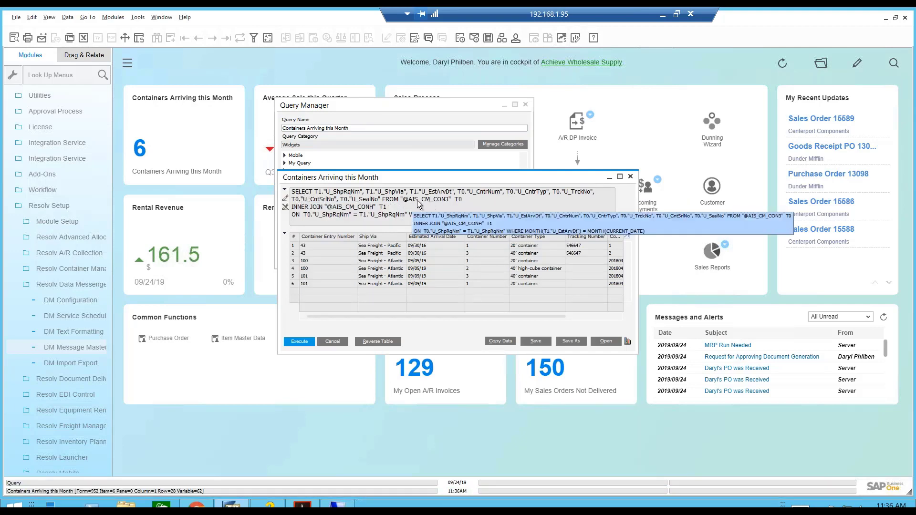
left_click(388, 204)
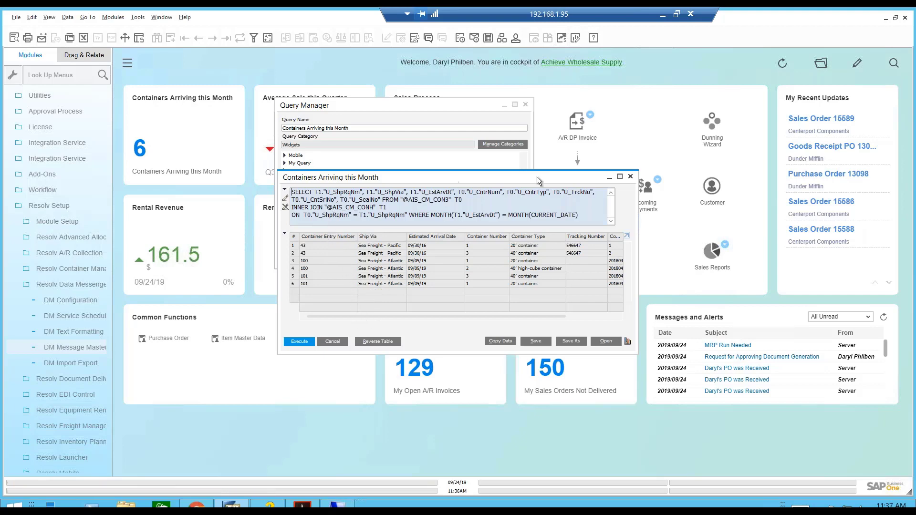
left_click(631, 177)
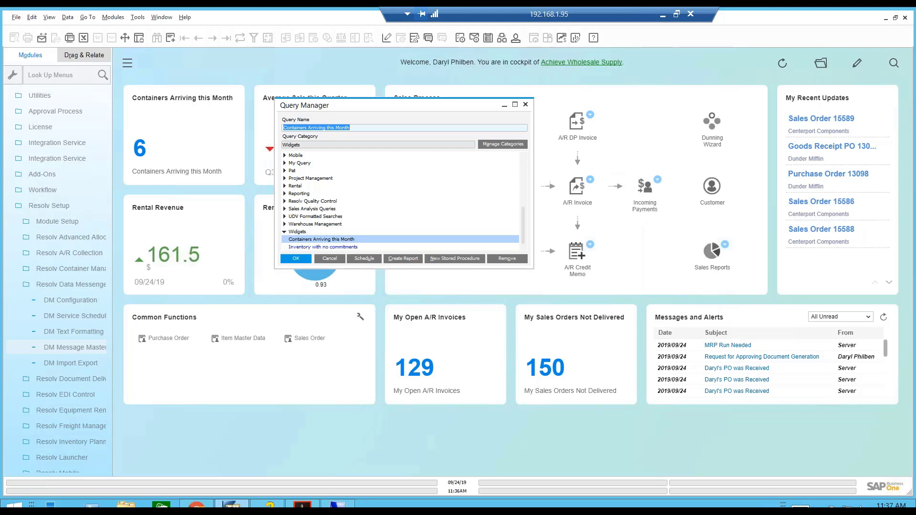
left_click(525, 106)
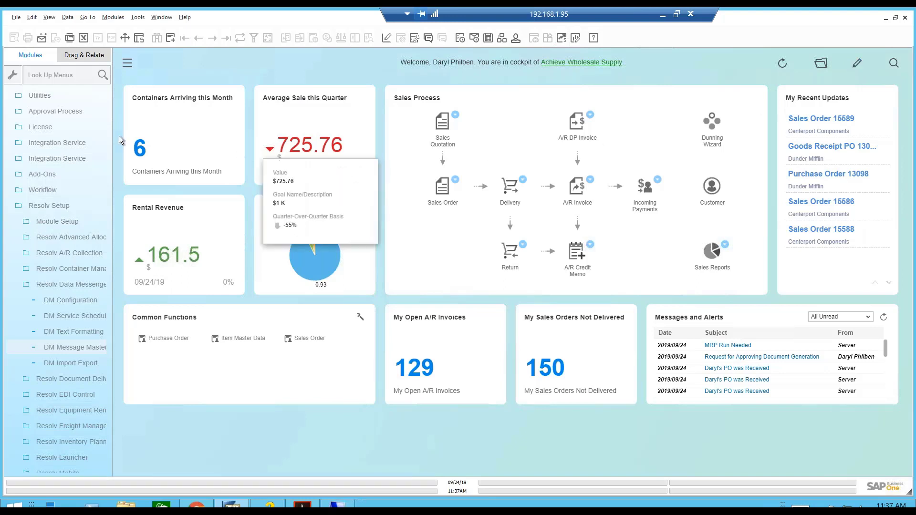
View the detailed results behind the Containers Arriving this Month count widget and close them.
left_click(141, 150)
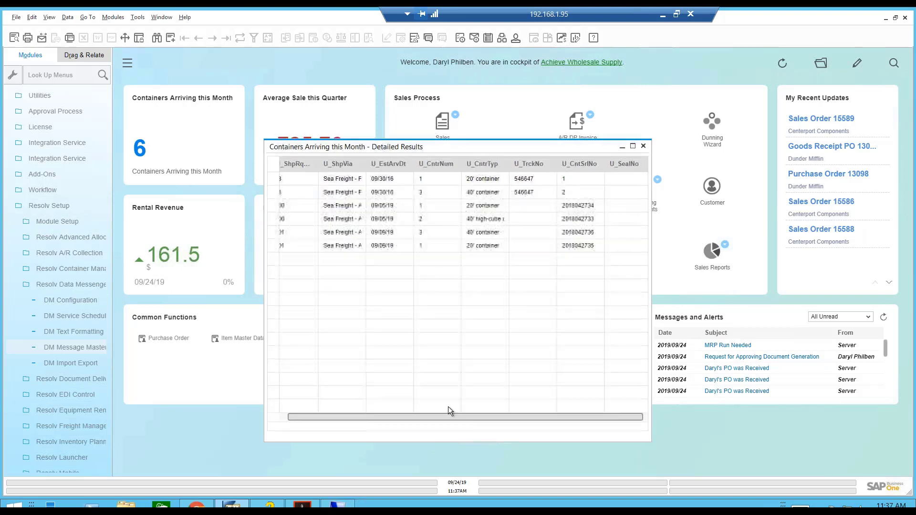
left_click(643, 146)
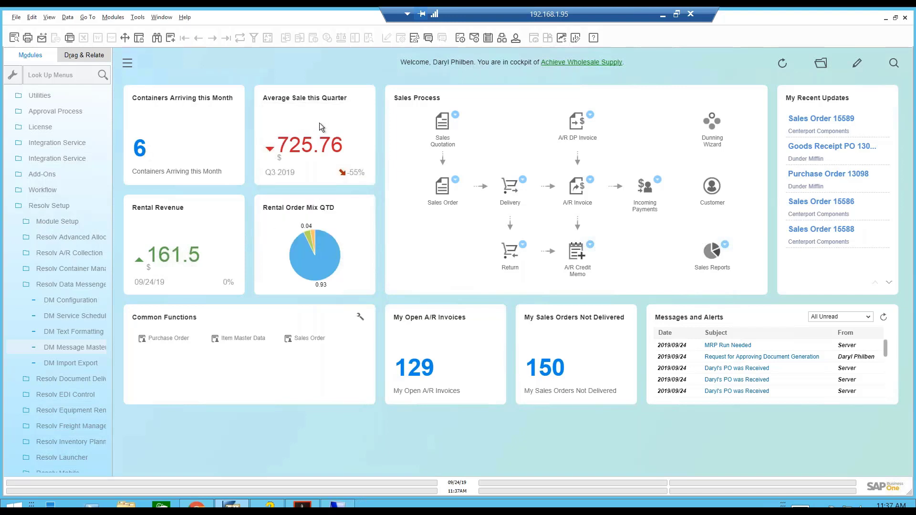
mouse_move(298, 141)
Open Pervasive Analytics and start a new KPI.
left_click(137, 18)
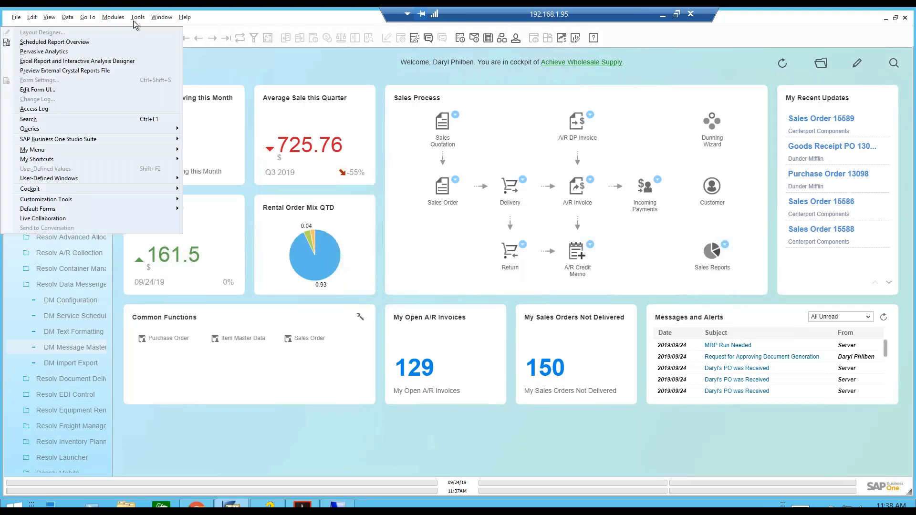
left_click(42, 51)
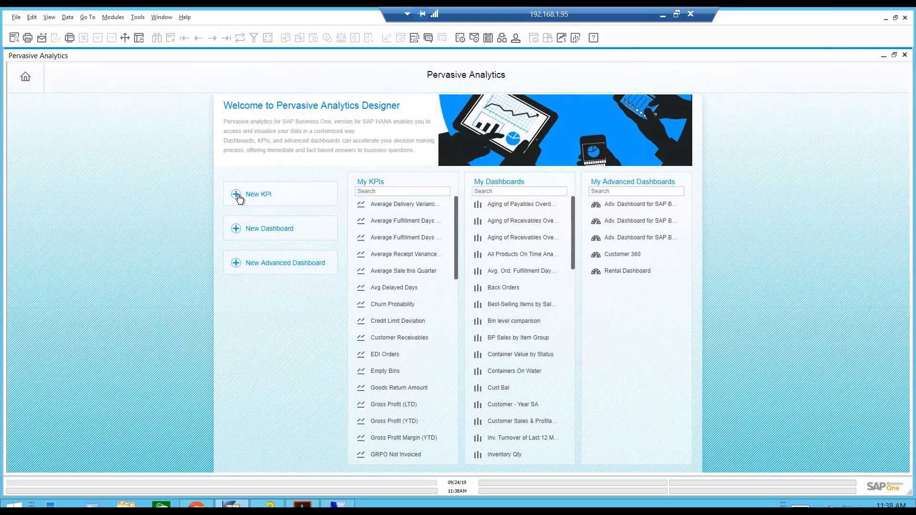
left_click(276, 200)
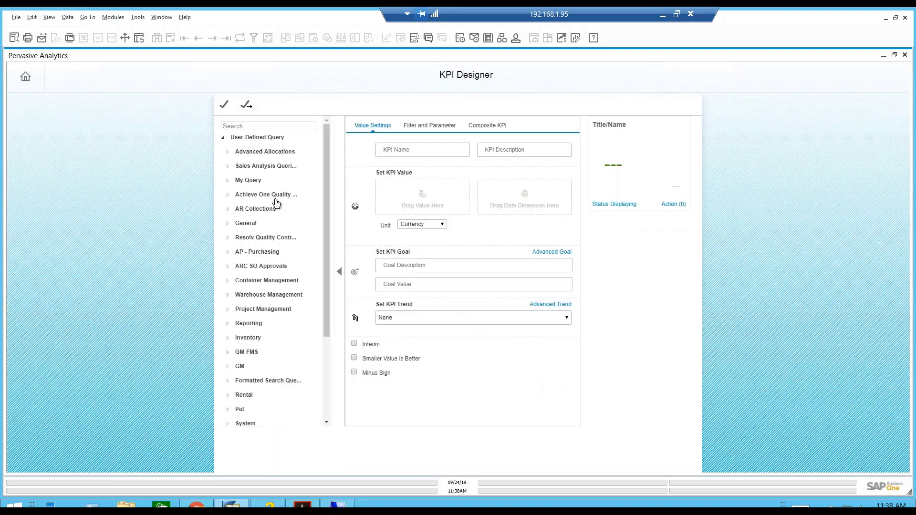
Set the KPI value to the Sum of LineTotal from the Sales Analysis by Customer Group 2 query.
left_click(228, 139)
left_click(228, 139)
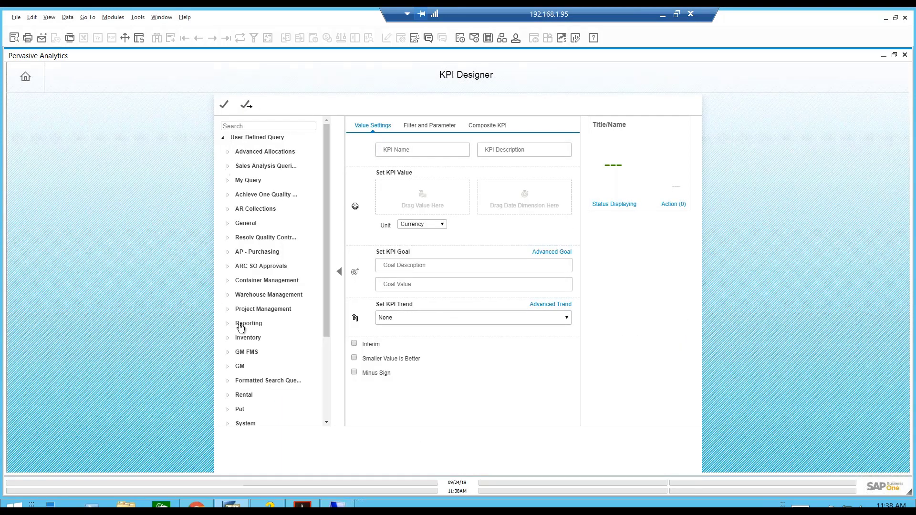
left_click(231, 168)
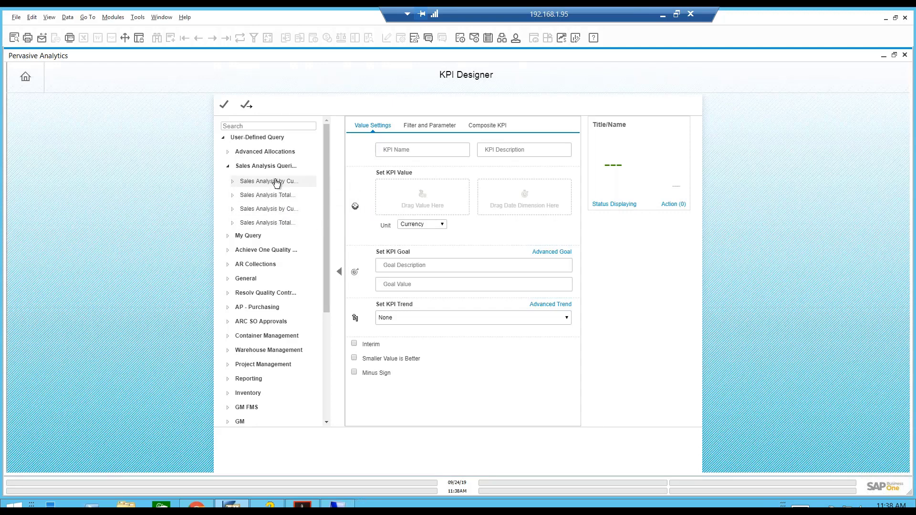
left_click(232, 182)
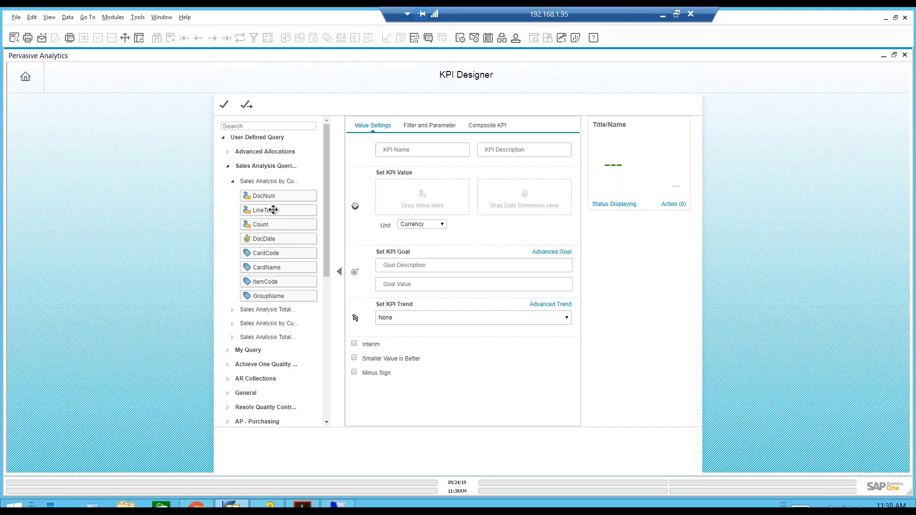
left_click_drag(266, 210, 432, 196)
left_click(410, 205)
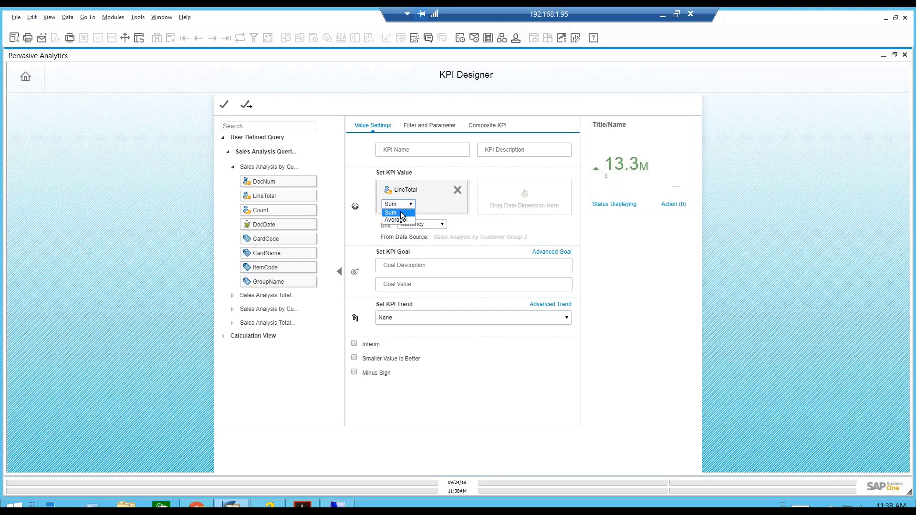
left_click(400, 212)
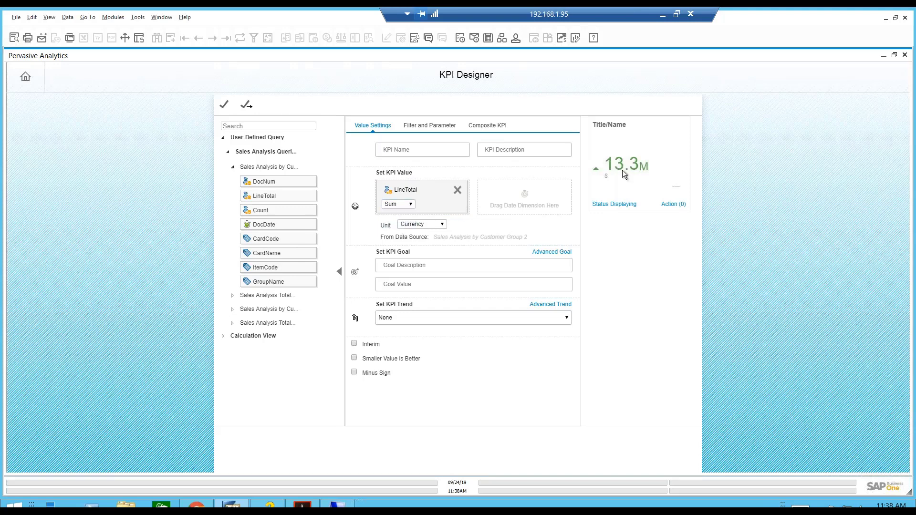
mouse_move(625, 167)
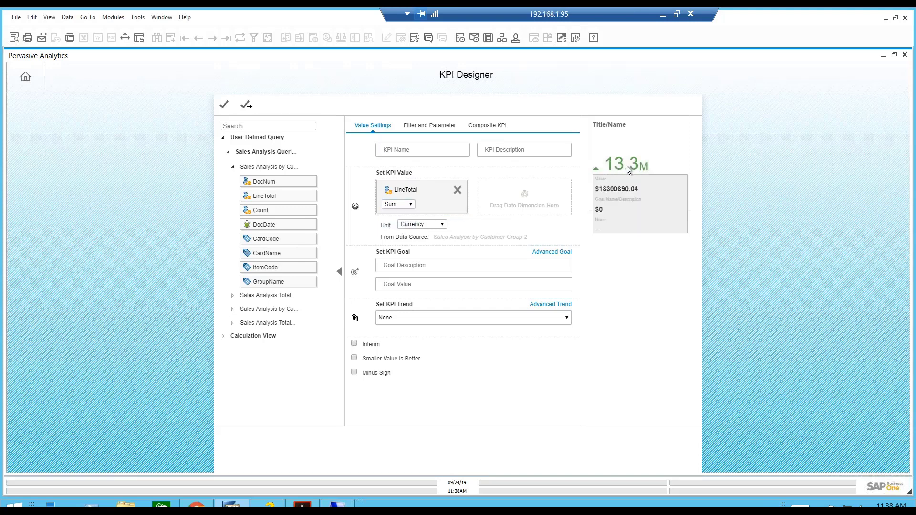
Add DocDate as the KPI's date dimension and set its period to This Month.
left_click_drag(262, 224, 514, 192)
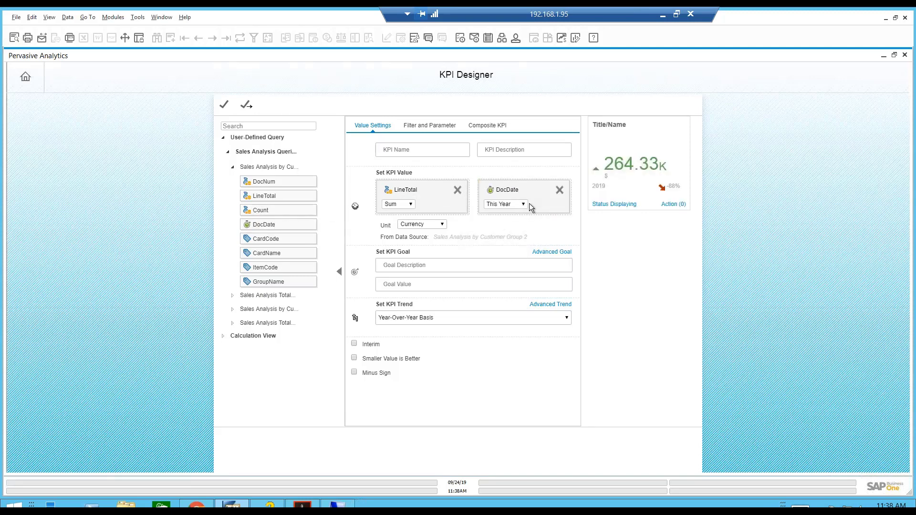
left_click(522, 204)
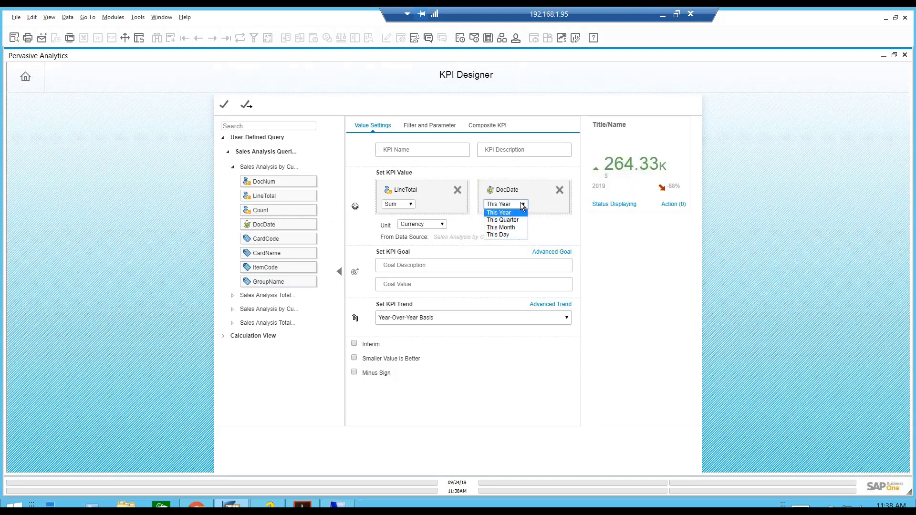
left_click(508, 228)
mouse_move(621, 168)
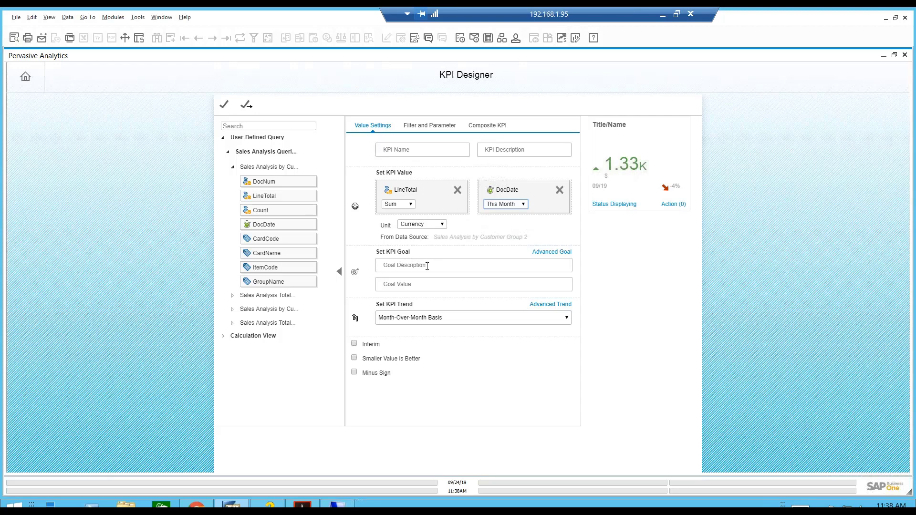
Set the KPI goal description to 2000 and the goal value to Increase Sales Goal, keeping the Month-Over-Month Basis trend.
left_click(462, 265)
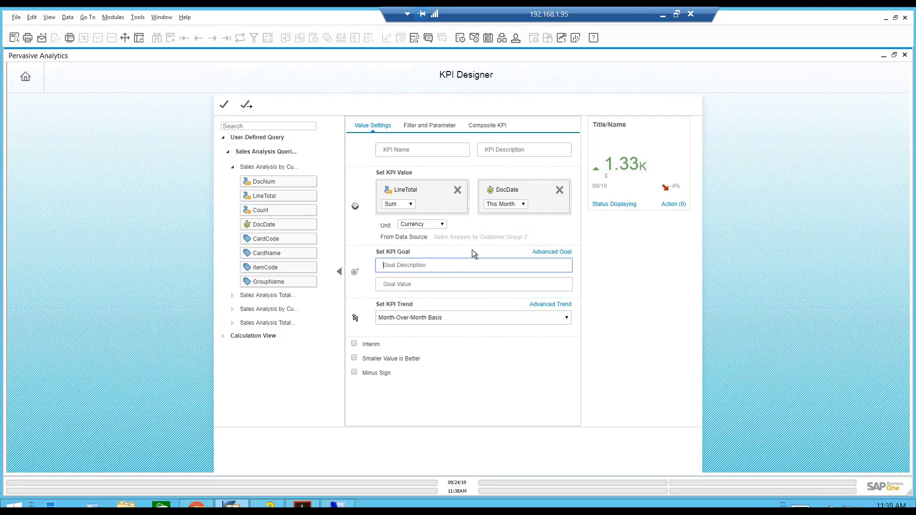
type("2000")
key("Tab")
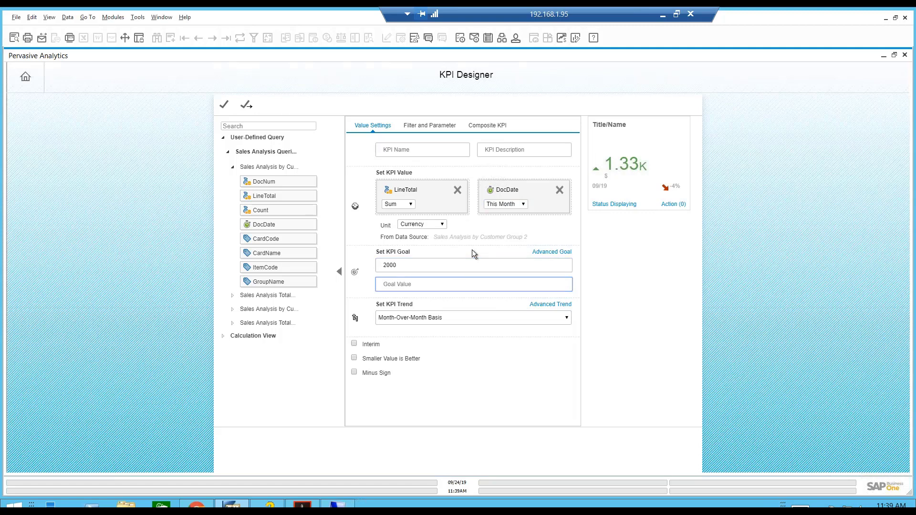
type("Increase Sales Goal")
key("Tab")
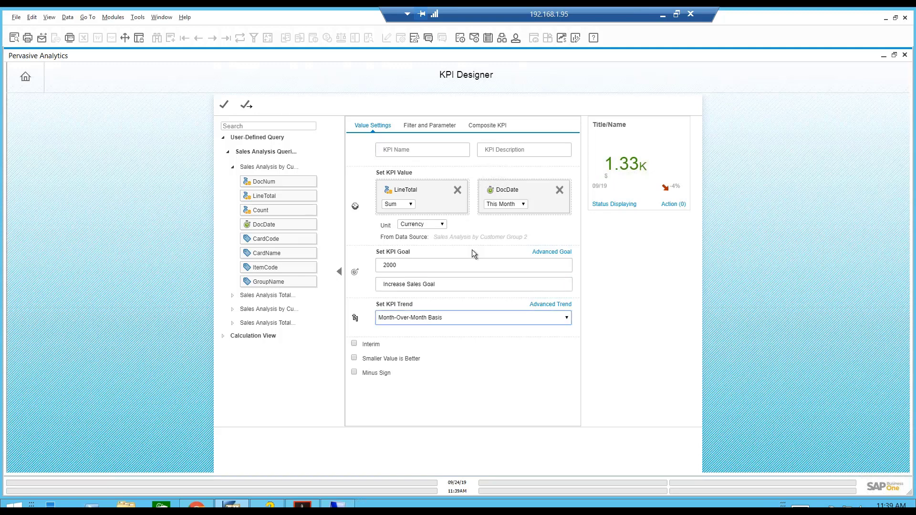
left_click(546, 316)
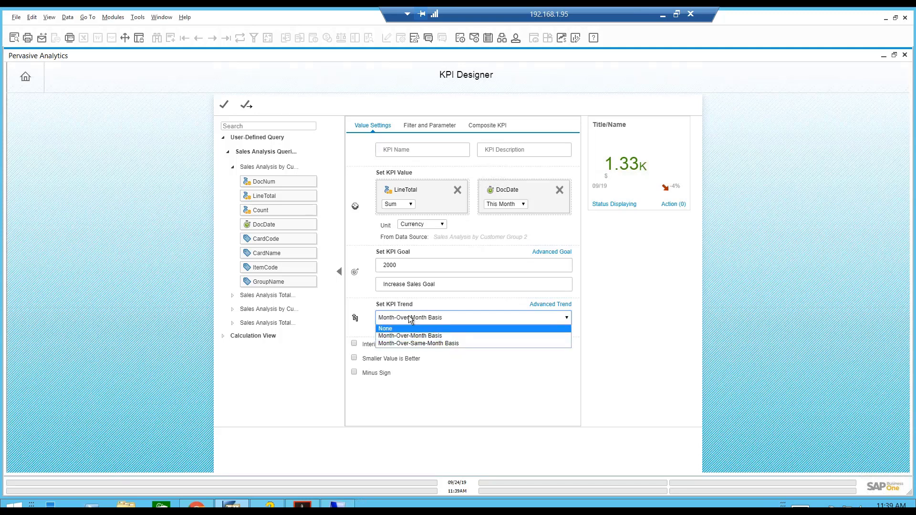
left_click(476, 302)
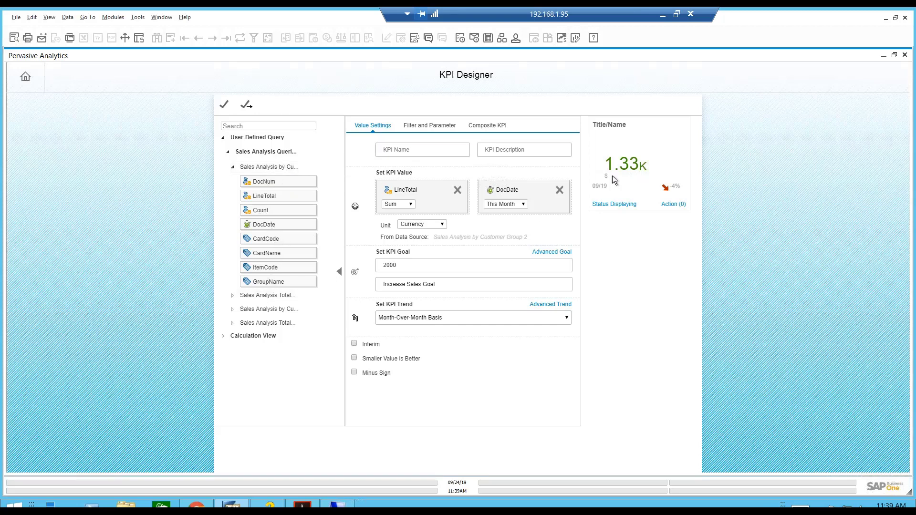
Try to save the KPI as MonthSale with the description Monthly Sales, and discard the unsaved KPI.
left_click(252, 106)
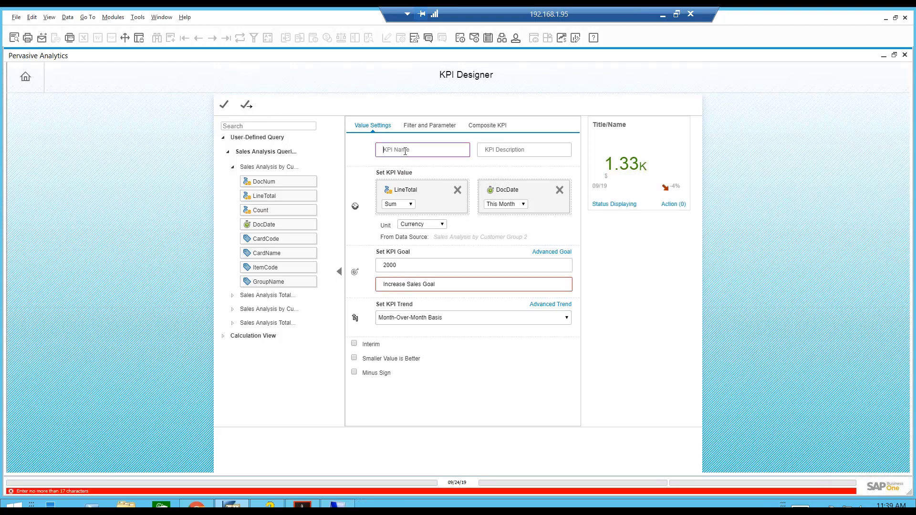
type("Montly Sale")
key("Tab")
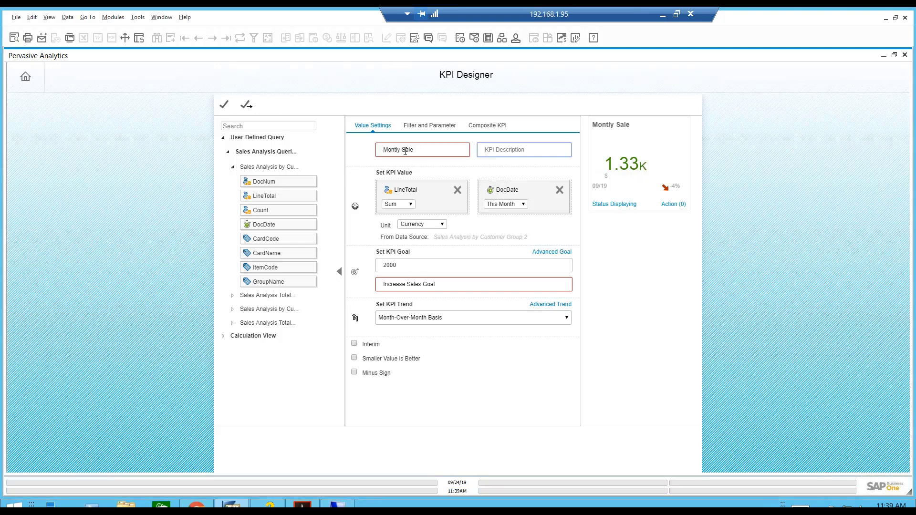
type("Monthly Sales")
left_click(246, 105)
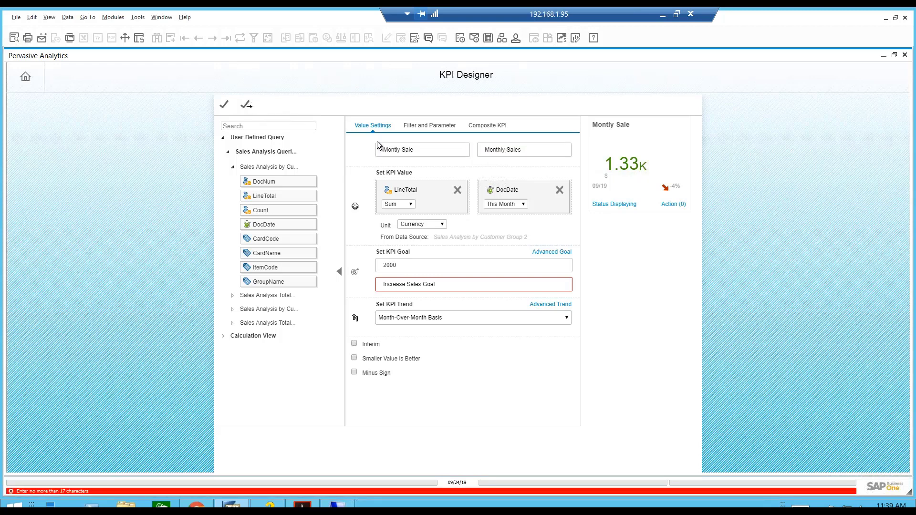
left_click(249, 107)
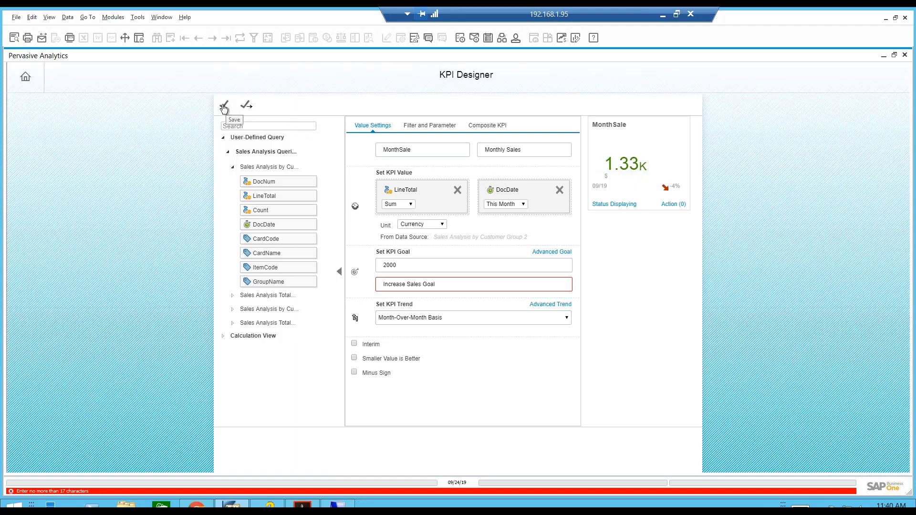
key("Escape")
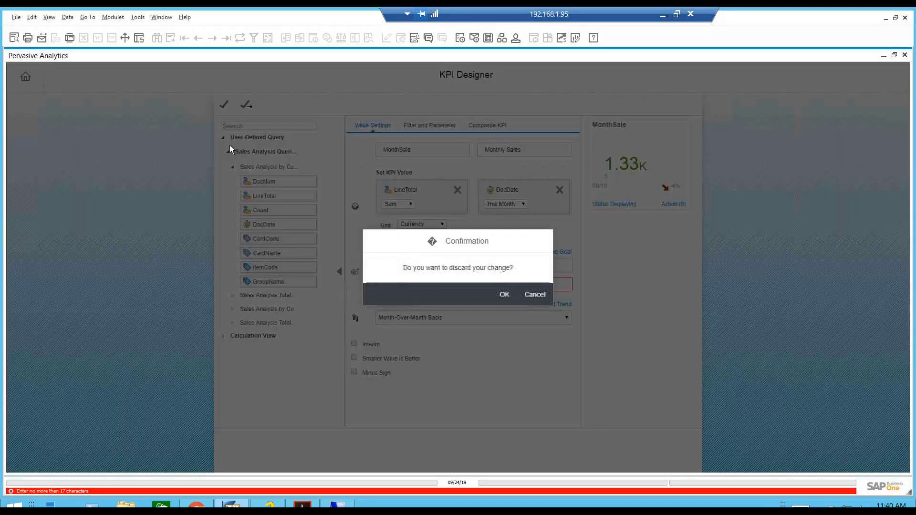
left_click(498, 296)
Review the settings of the existing Rental Revenue KPI and return to the Pervasive Analytics start page.
scroll(395, 298, "down", 10)
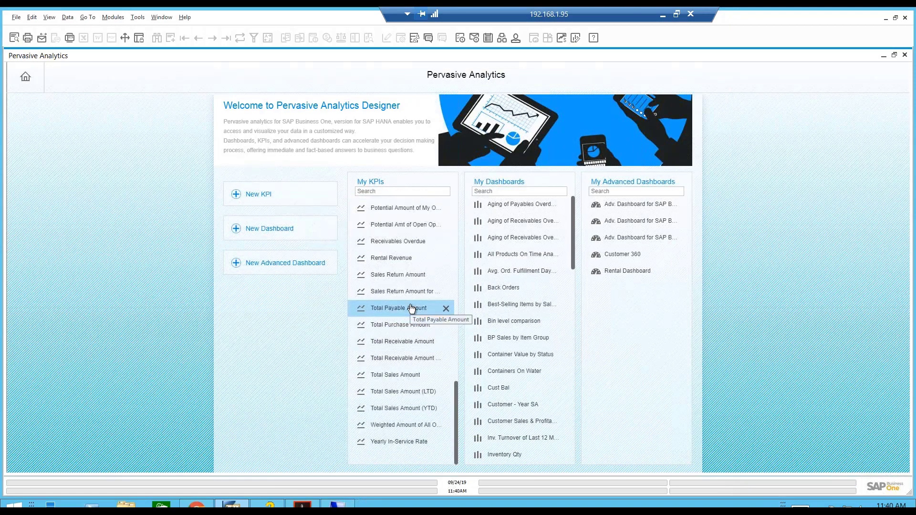
scroll(420, 338, "up", 1)
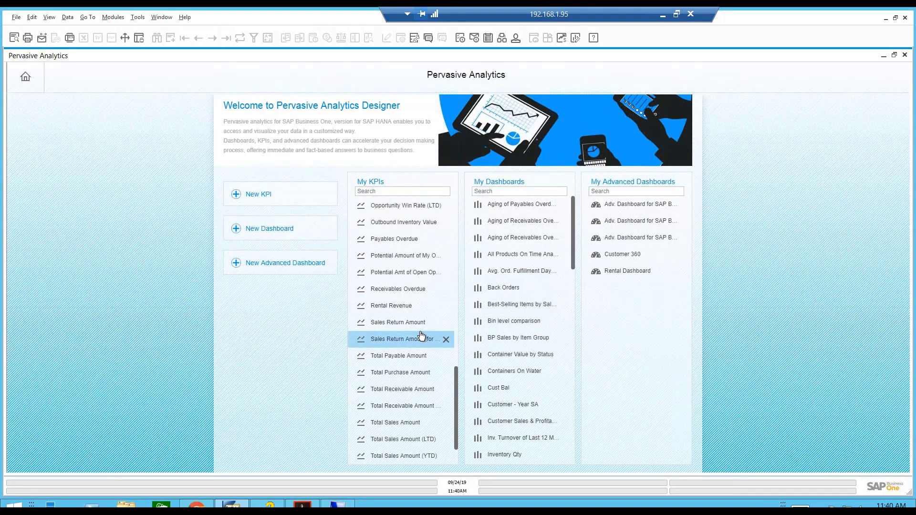
scroll(415, 315, "down", 1)
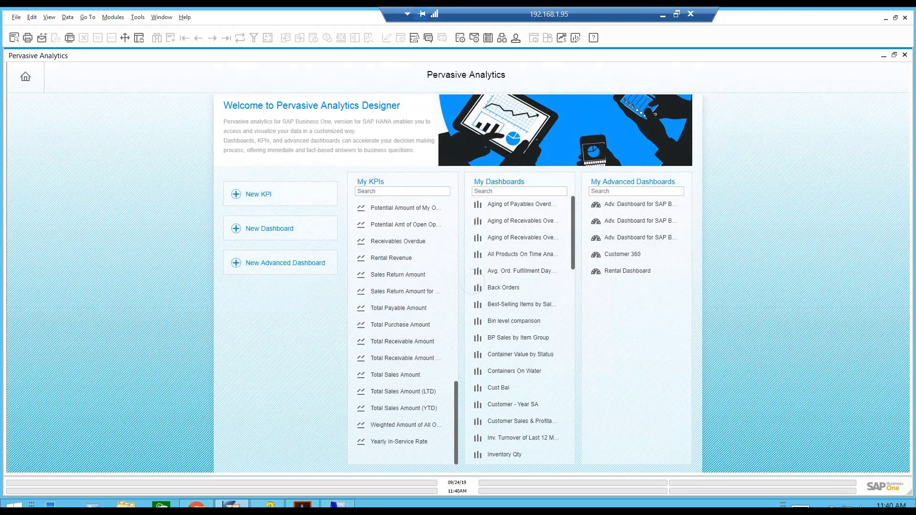
left_click(394, 260)
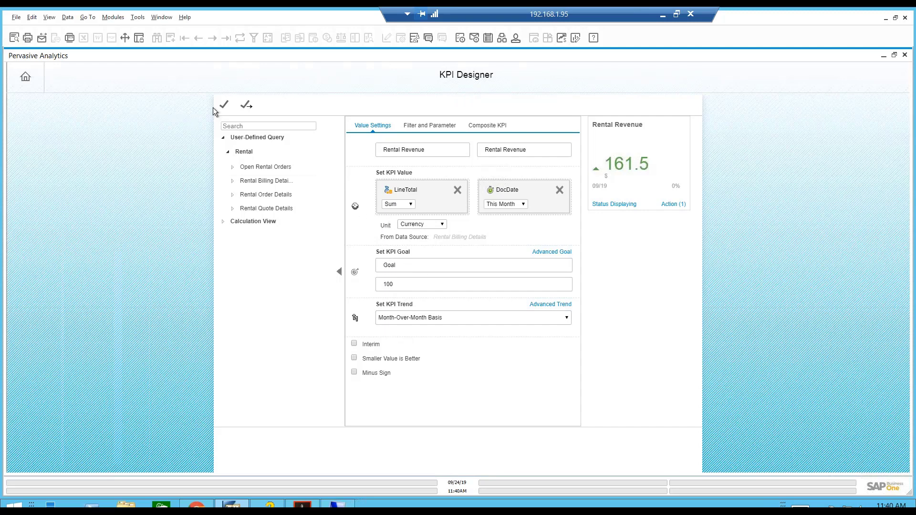
left_click(25, 79)
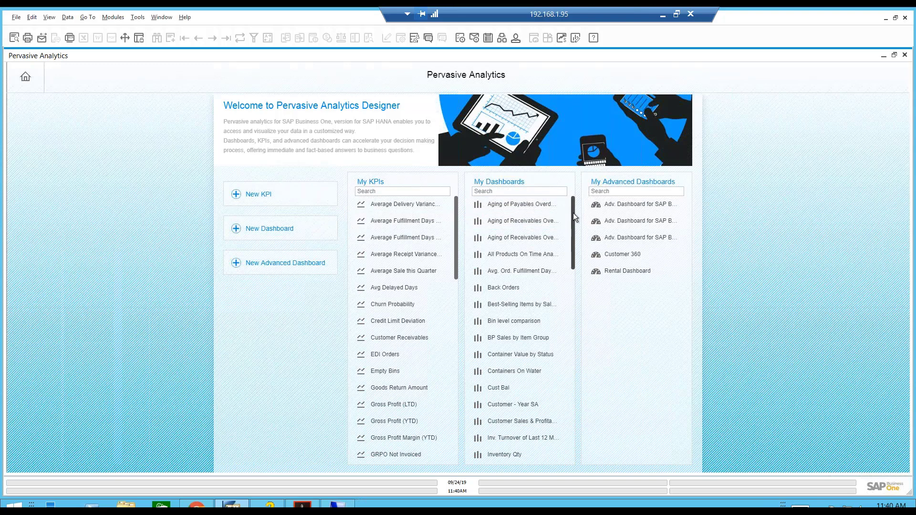
Open the sales analysis by customer group dashboard and examine its base data source without changing it.
left_click_drag(576, 219, 563, 355)
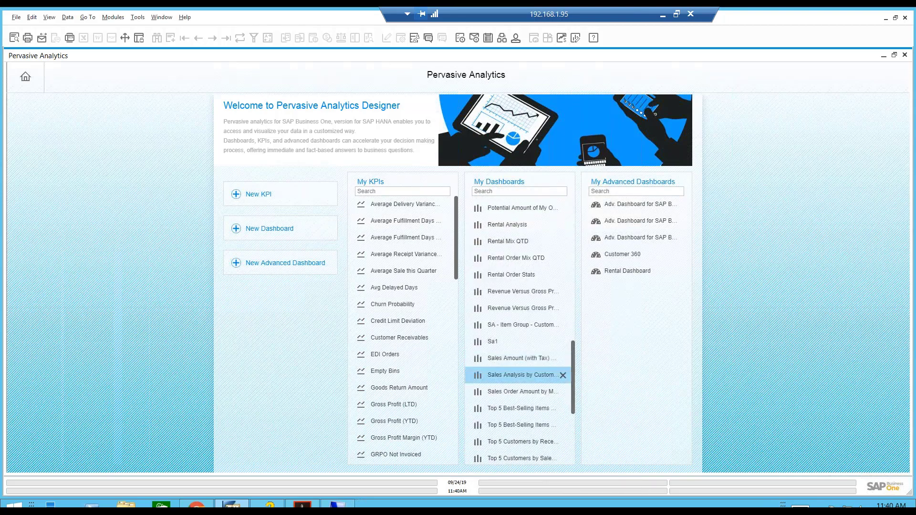
left_click(505, 375)
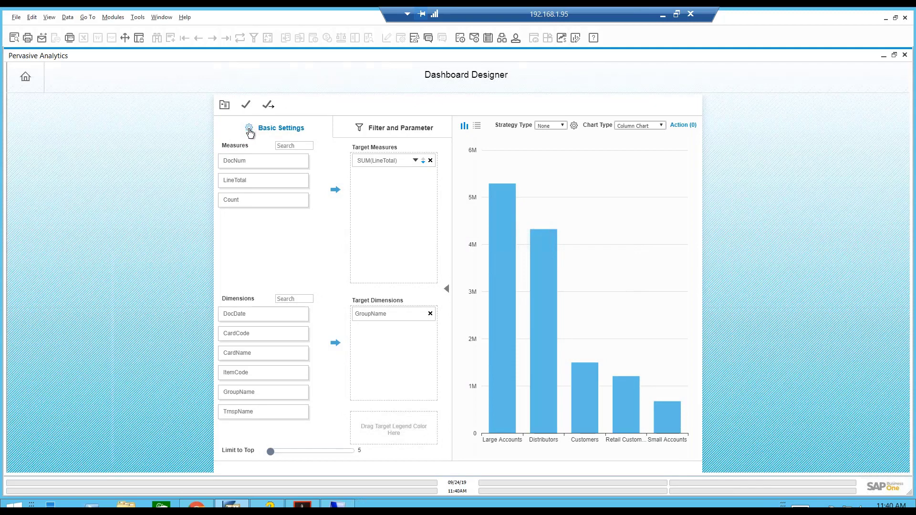
left_click(225, 106)
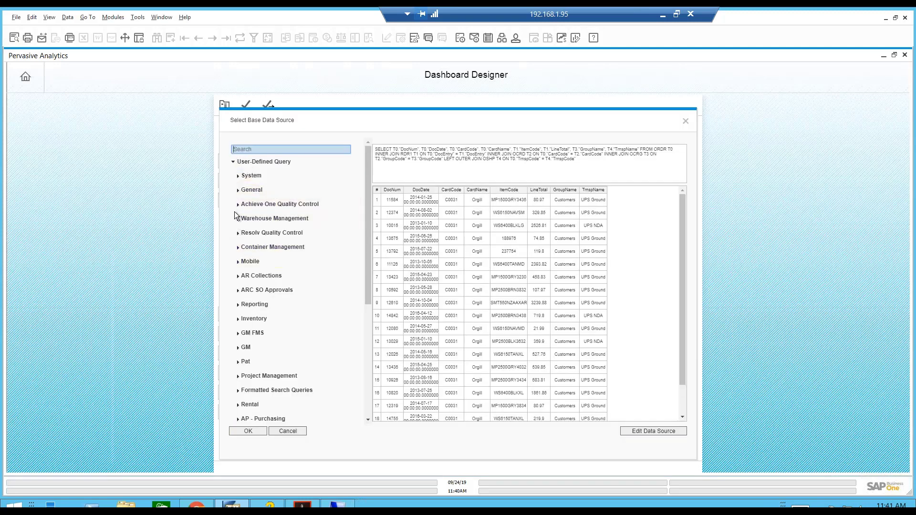
scroll(269, 365, "down", 5)
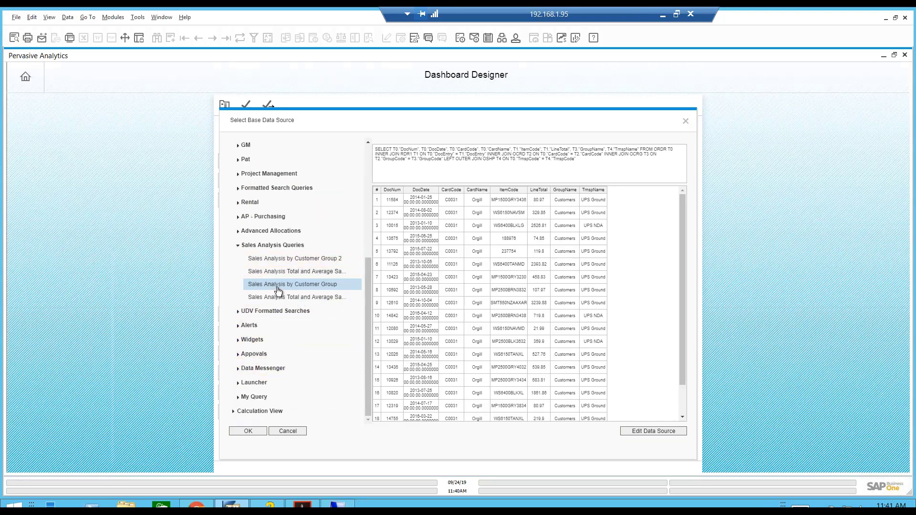
left_click(288, 431)
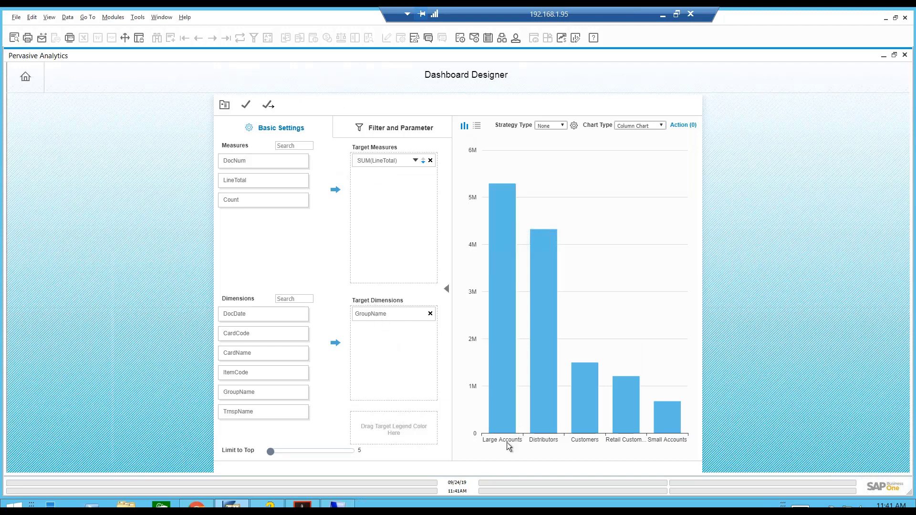
View the dashboard's data as a table and as a chart, and examine the available chart types.
left_click(477, 126)
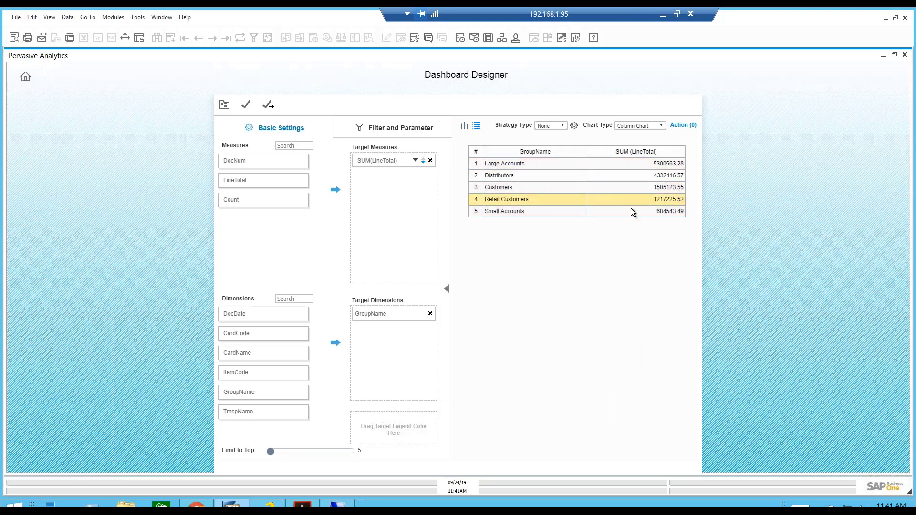
left_click(464, 126)
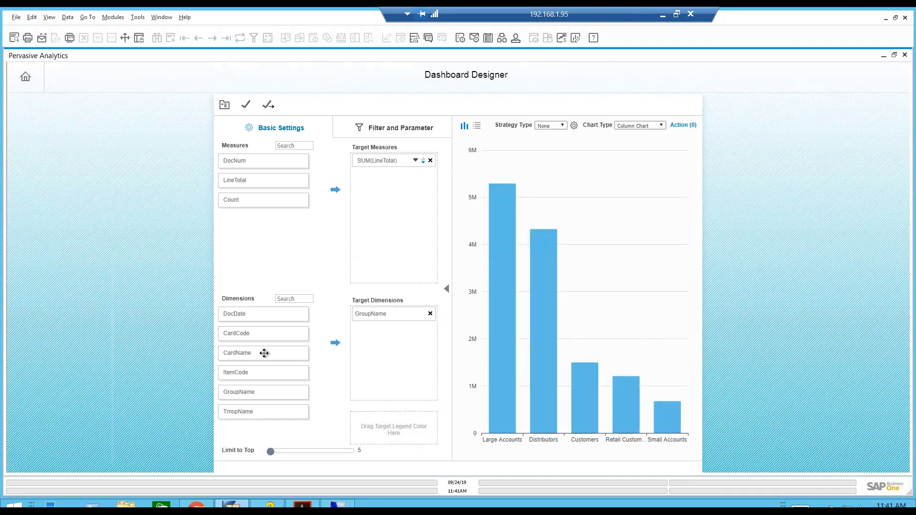
left_click(637, 125)
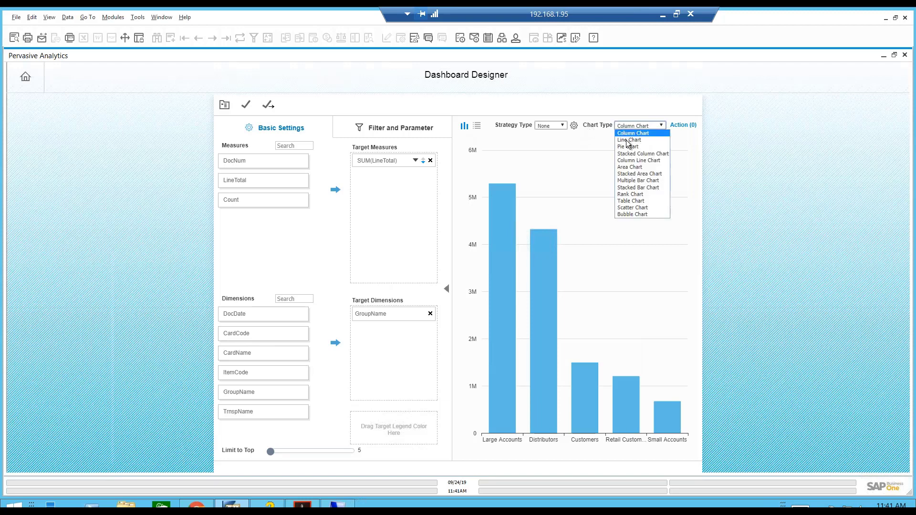
left_click(594, 143)
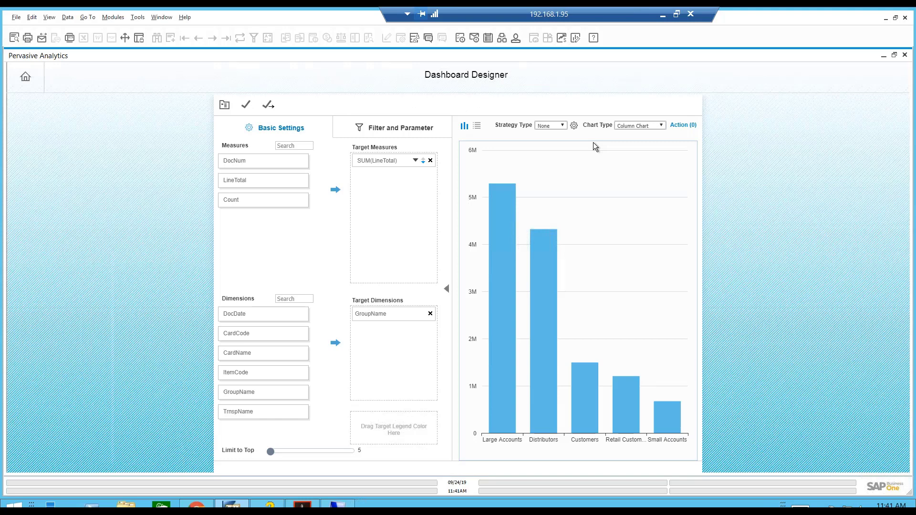
Try to add a dashboard action linking the ItemCode dimension to an SAP Business One window, and cancel it.
left_click(683, 126)
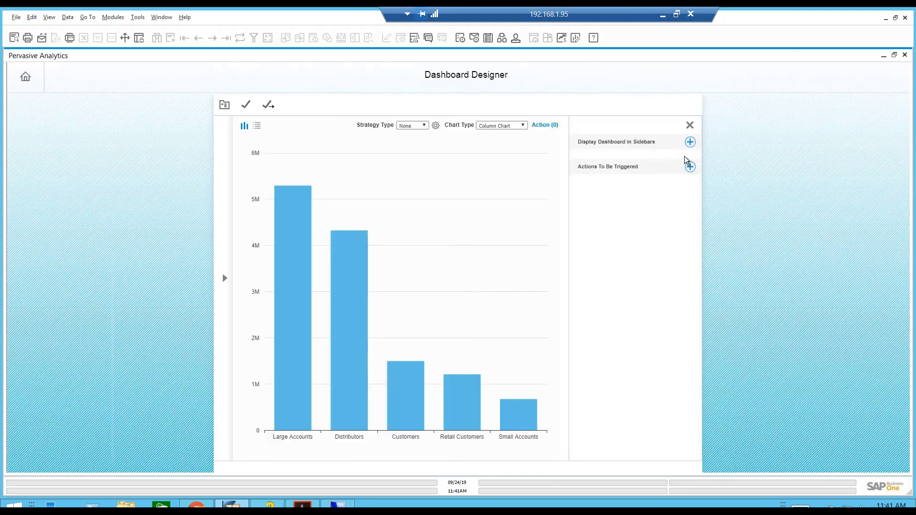
left_click(690, 143)
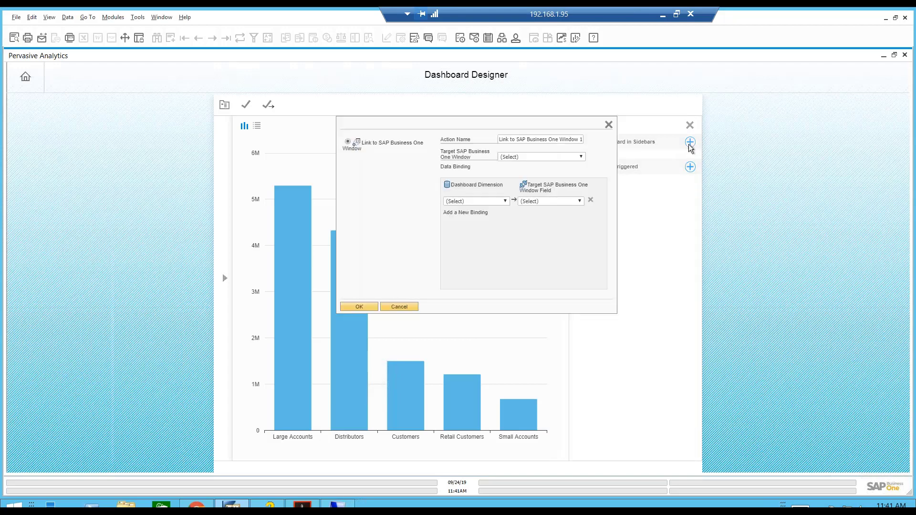
left_click(505, 201)
left_click(475, 237)
left_click(552, 202)
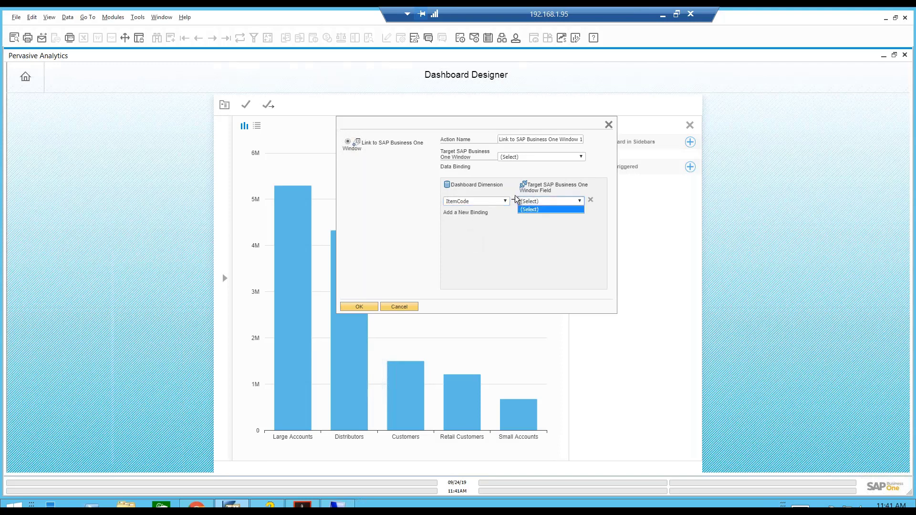
left_click(462, 235)
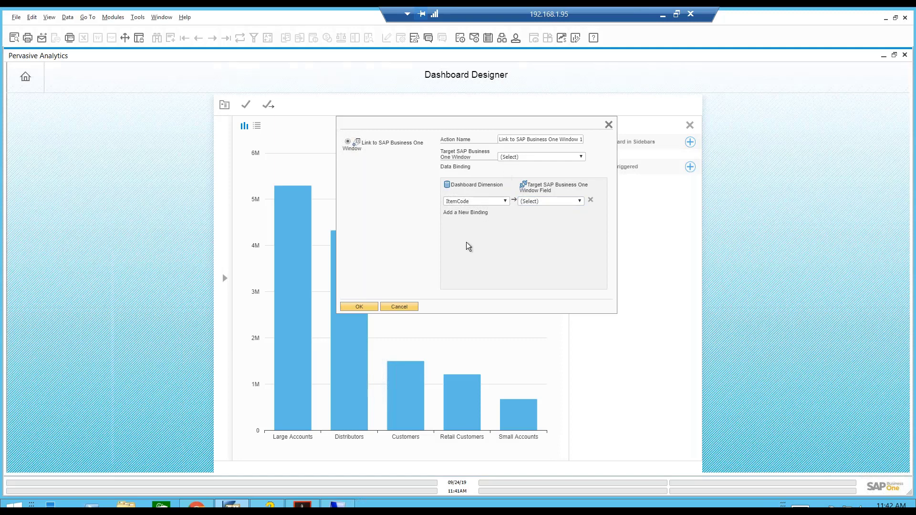
left_click(409, 306)
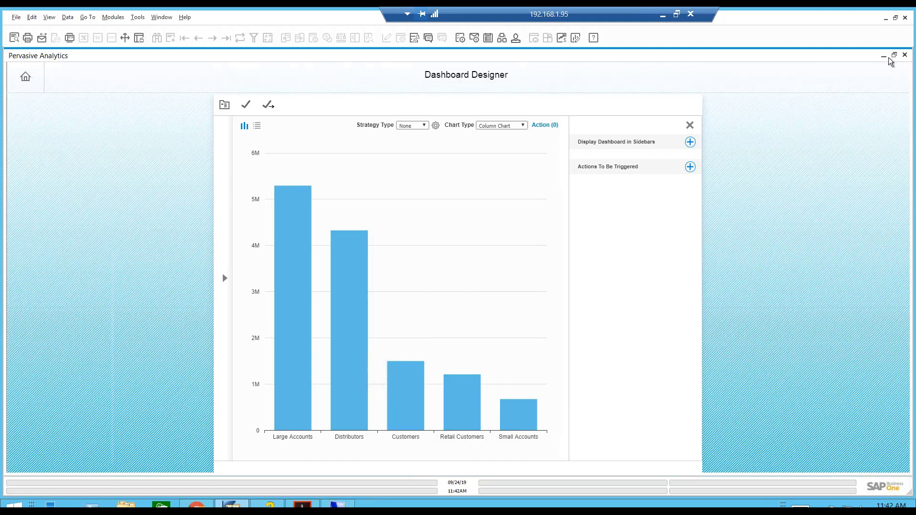
Close Pervasive Analytics and find the Centerport Components sales order that contains Simply Fruit Punch Juice Drink.
left_click(905, 57)
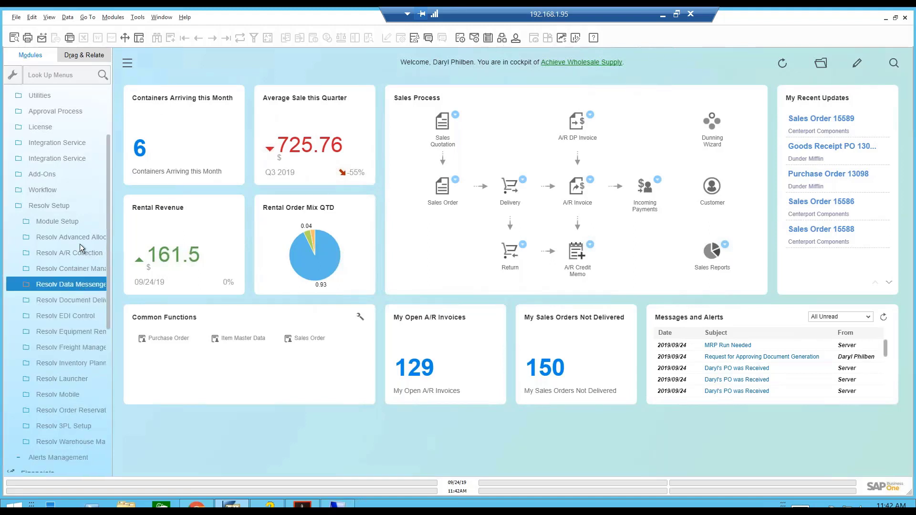
left_click(76, 222)
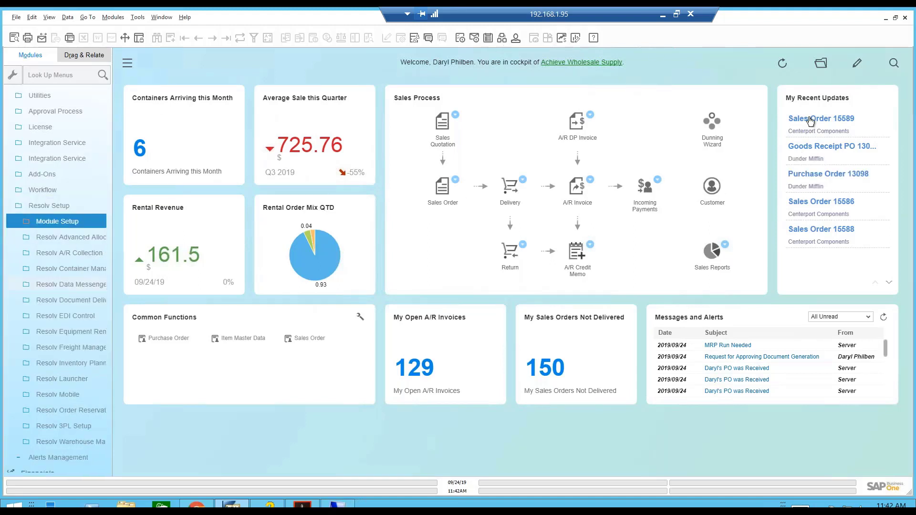
left_click(463, 194)
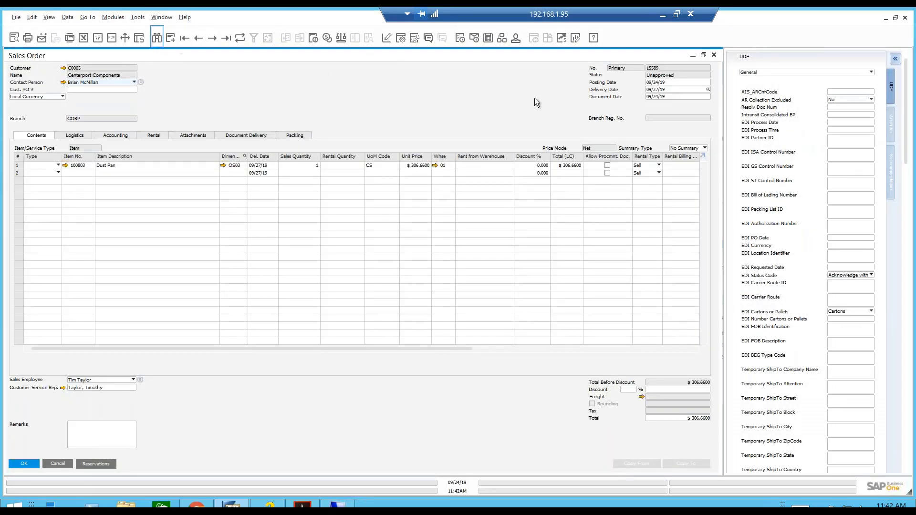
key("ctrl+f")
type("15586")
key("Return")
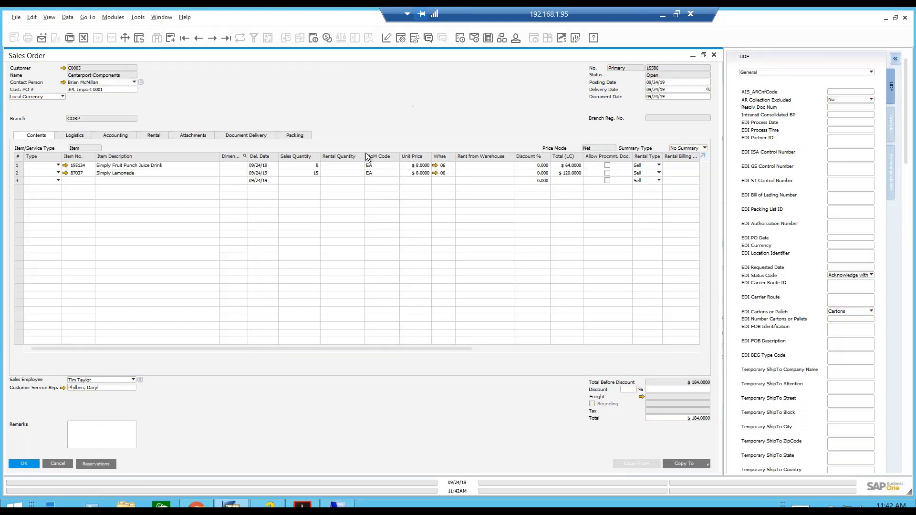
Launch the How this Item Ships query for the Simply Fruit Punch Juice Drink line, examine its conditions and shipping types, and close it.
right_click(136, 167)
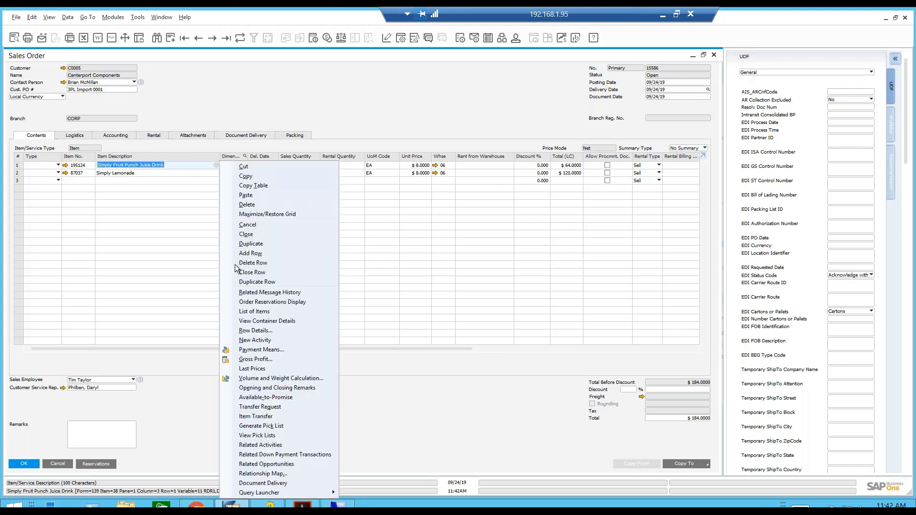
mouse_move(288, 497)
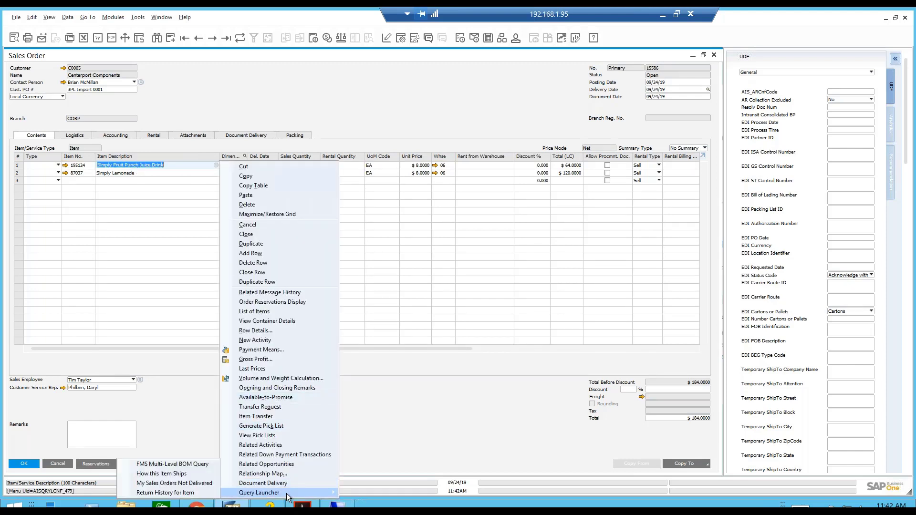
left_click(187, 474)
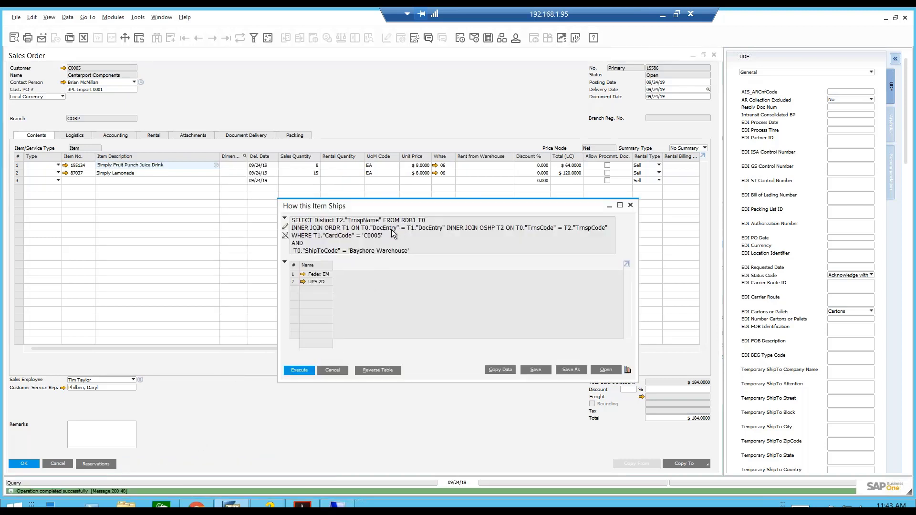
left_click(404, 230)
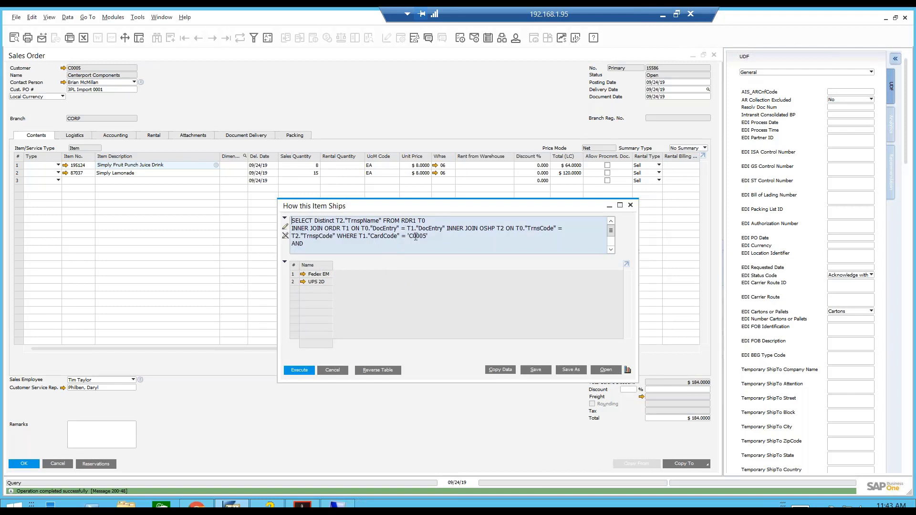
scroll(401, 246, "down", 1)
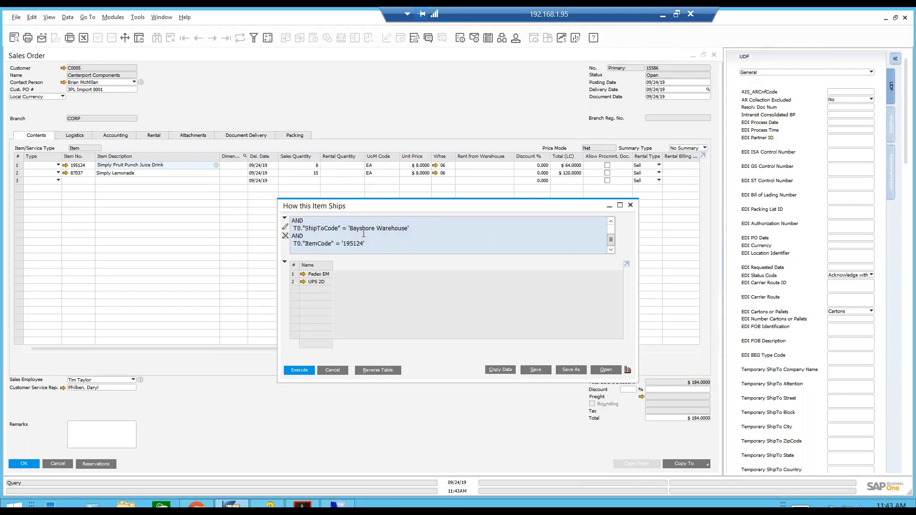
left_click(285, 221)
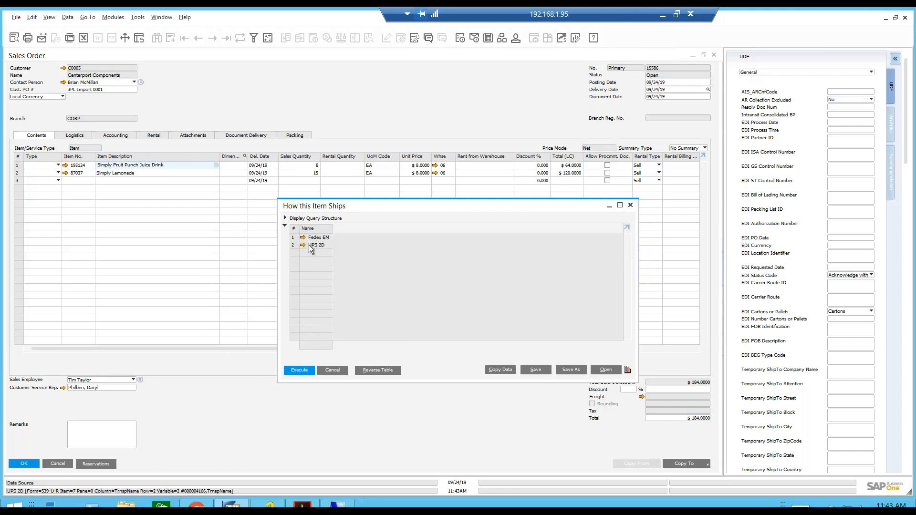
left_click(285, 218)
left_click(355, 234)
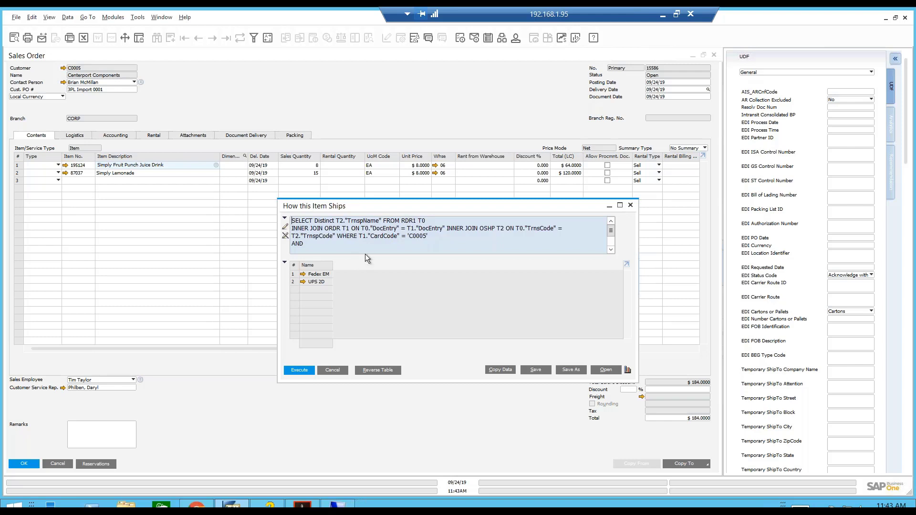
left_click(331, 369)
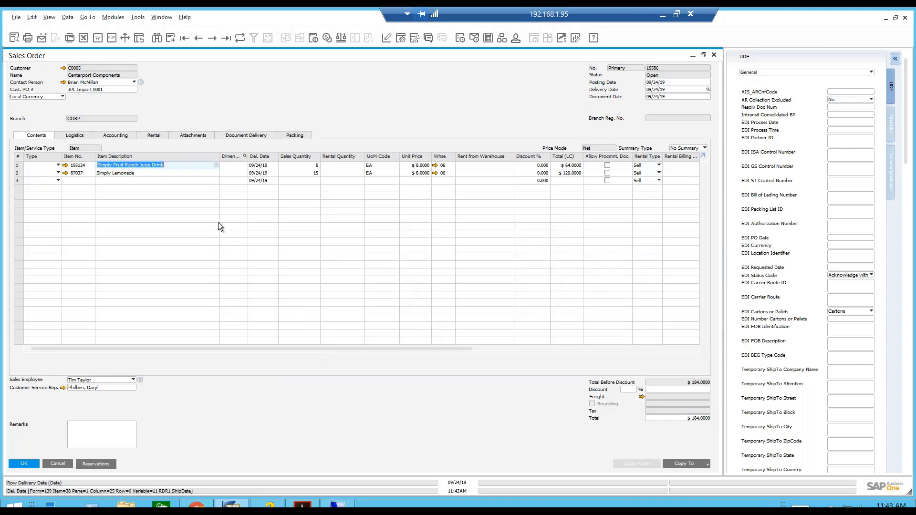
Launch the Return History for Item query for the same order line, examine its ItemCode condition, and close it.
right_click(220, 164)
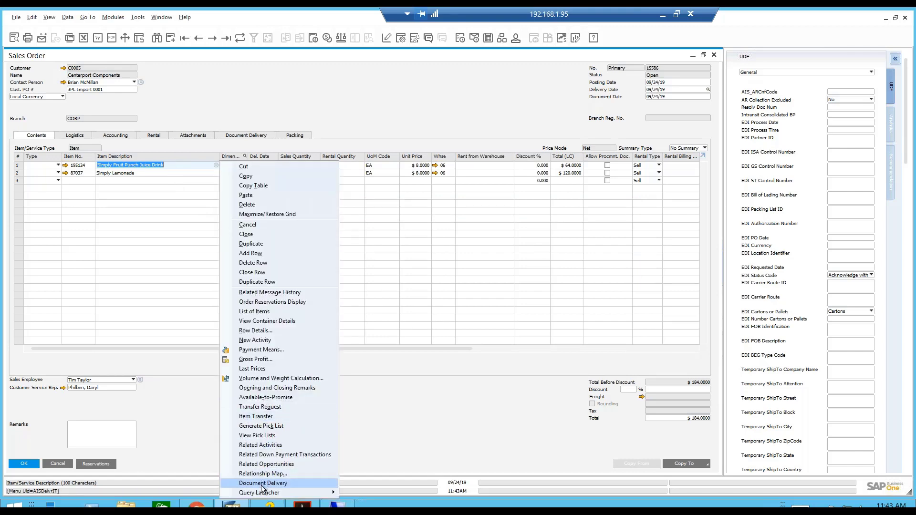
mouse_move(251, 494)
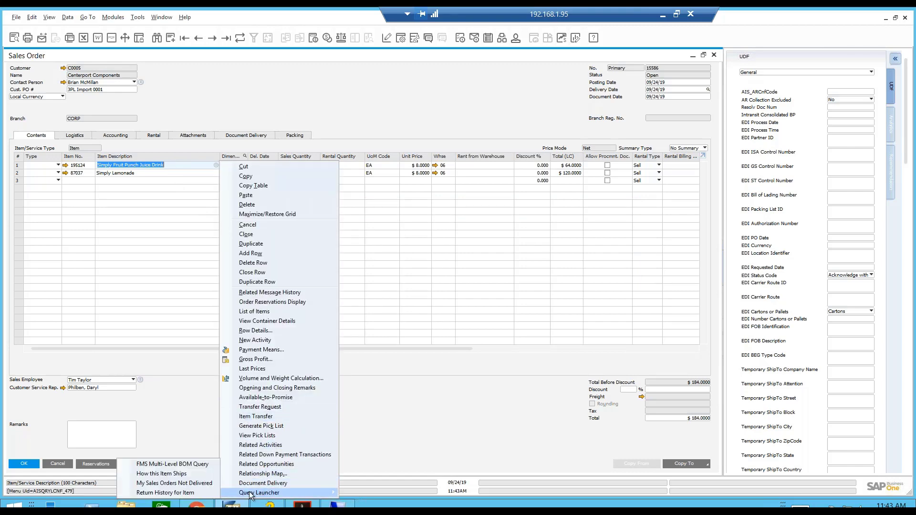
left_click(206, 494)
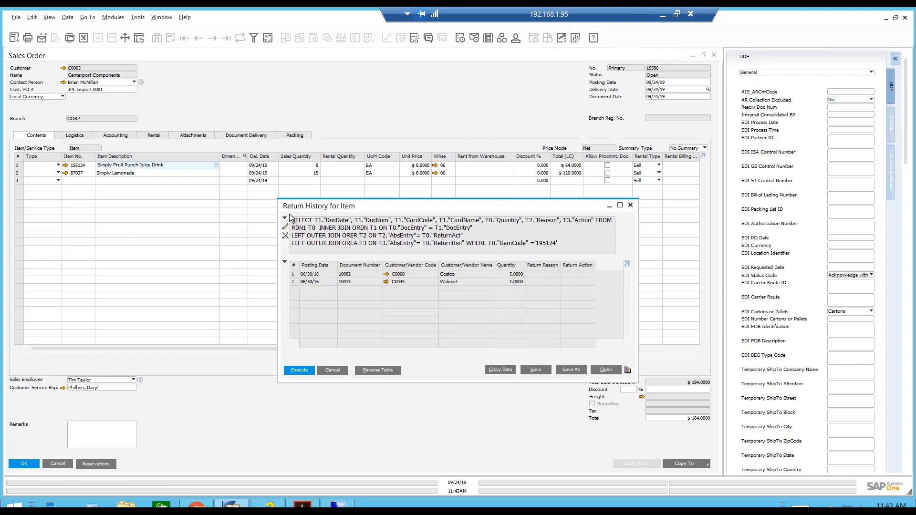
left_click(346, 232)
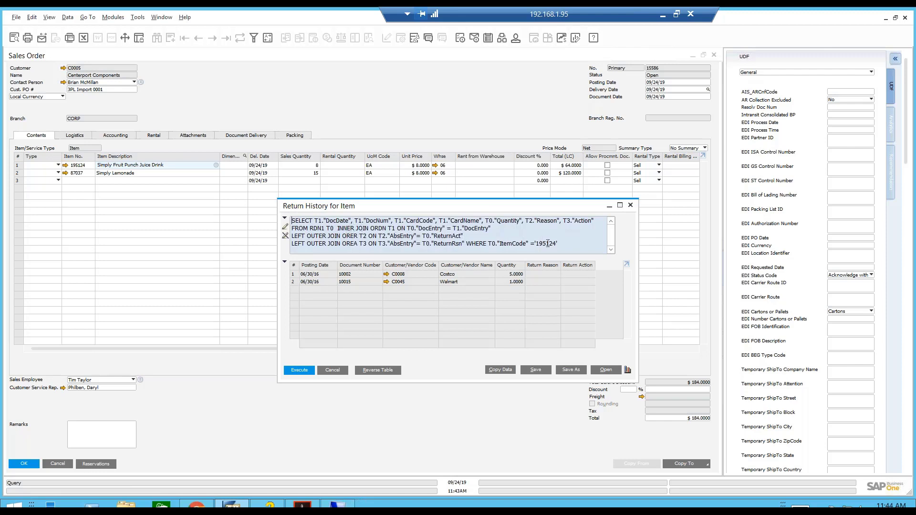
left_click_drag(561, 242, 535, 244)
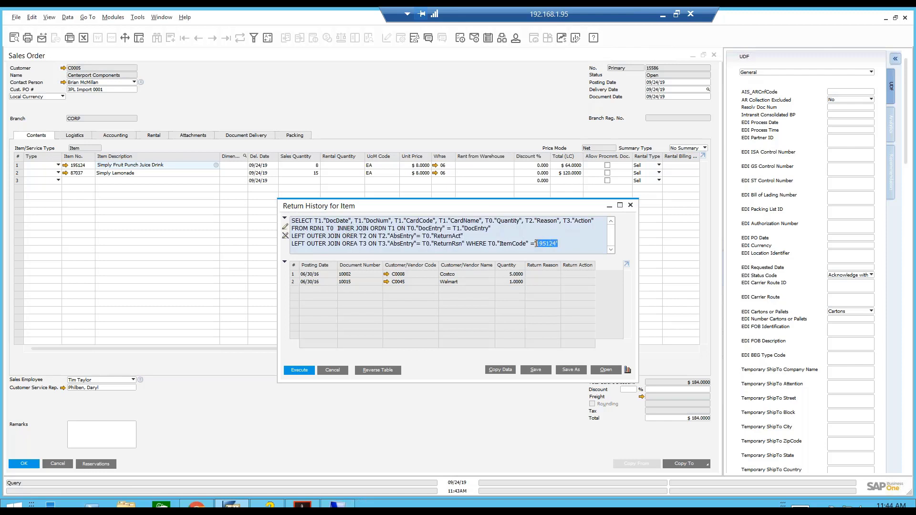
left_click(339, 371)
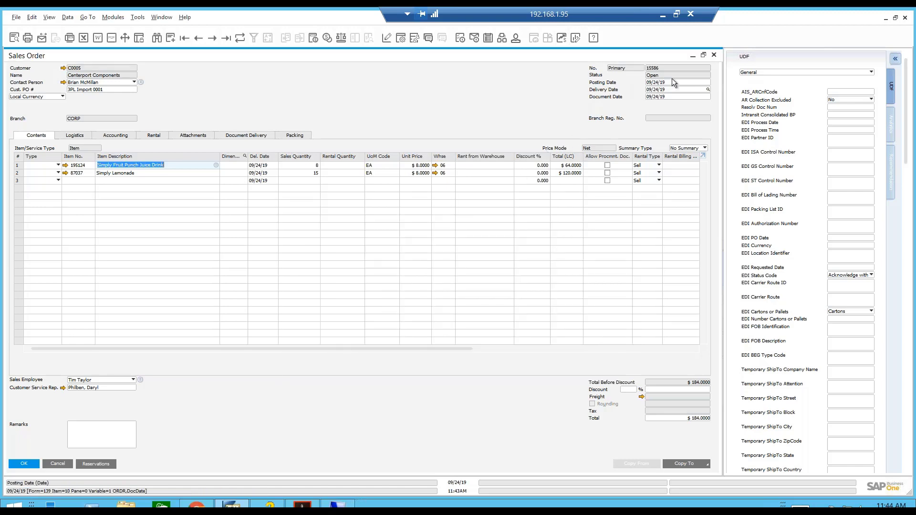
Close the sales order and review the Return History for Item record in the Resolv Query Launcher setup without changing it.
left_click(714, 55)
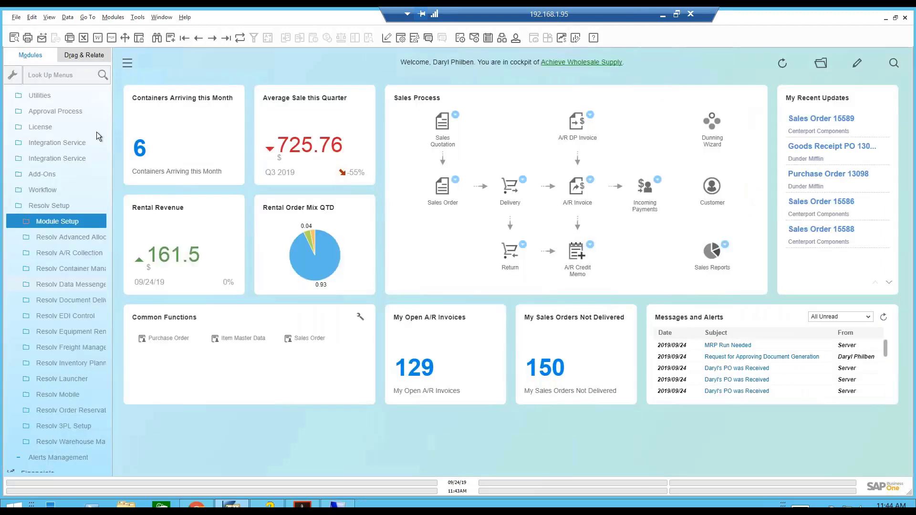
scroll(103, 112, "up", 3)
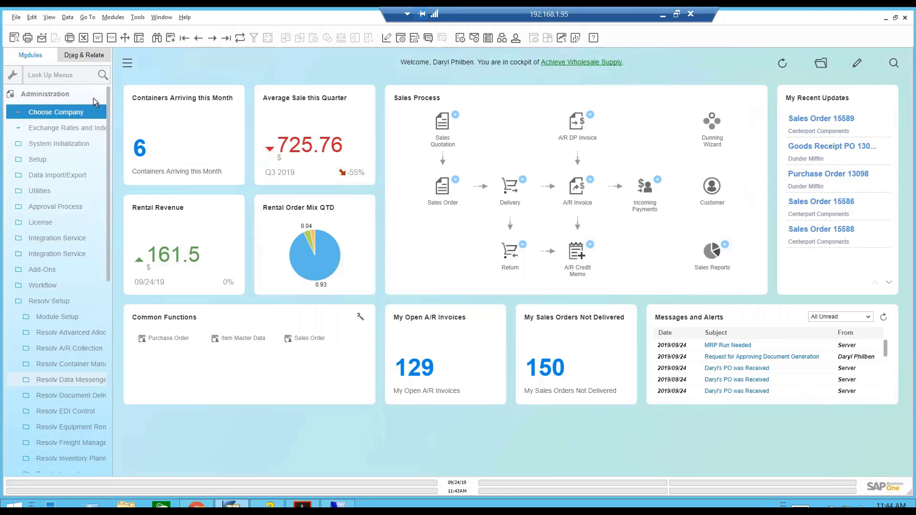
scroll(85, 410, "down", 3)
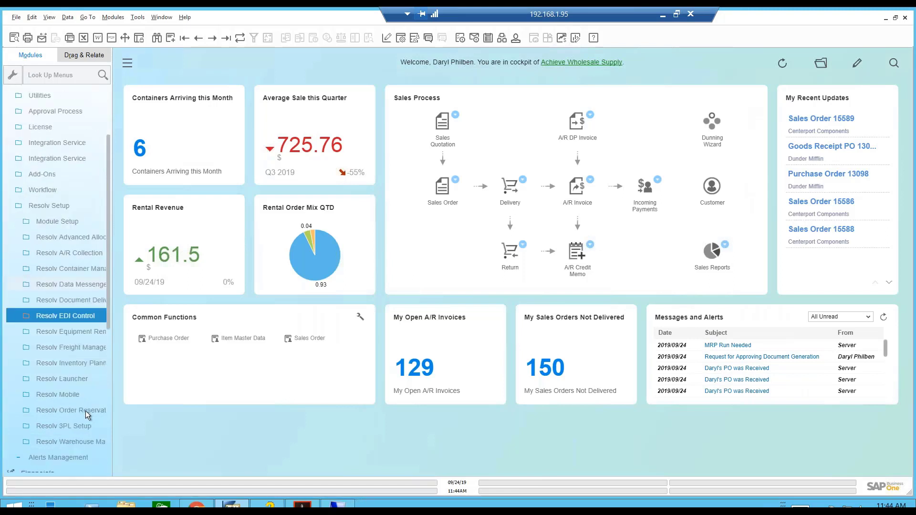
left_click(72, 330)
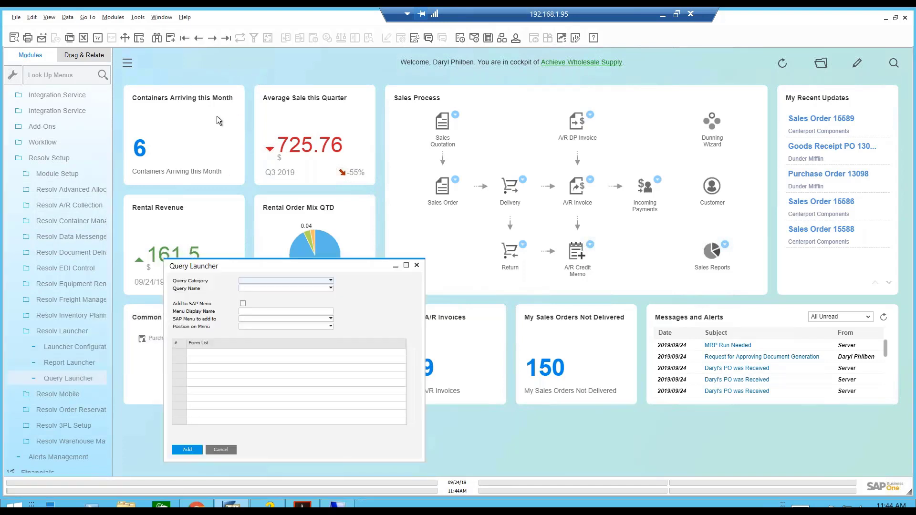
left_click(199, 38)
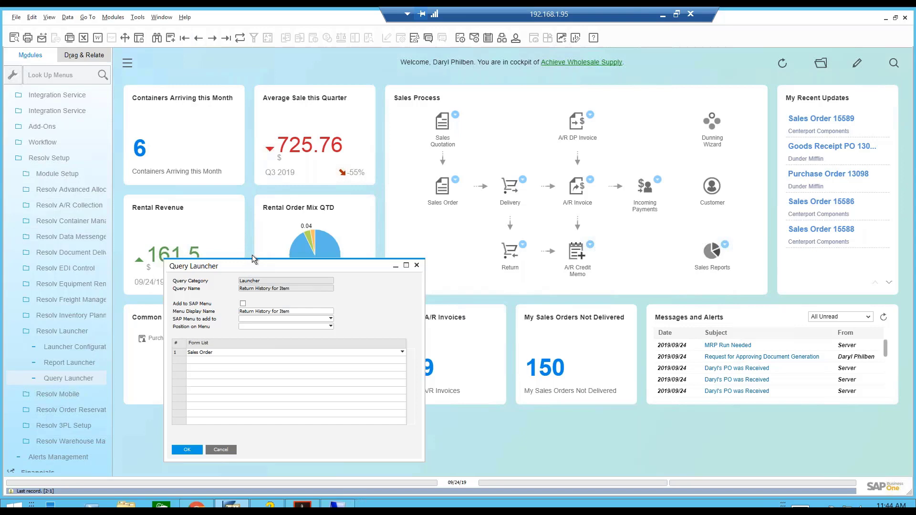
left_click_drag(255, 263, 267, 201)
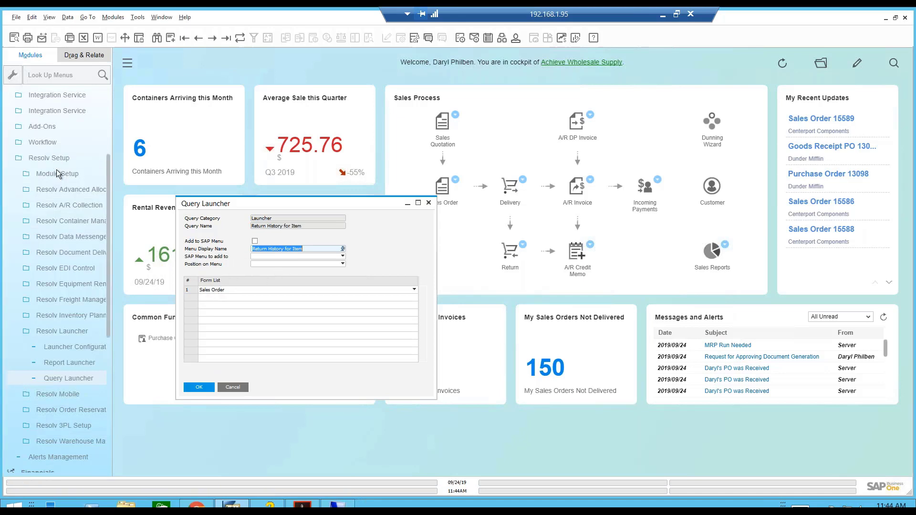
left_click(234, 386)
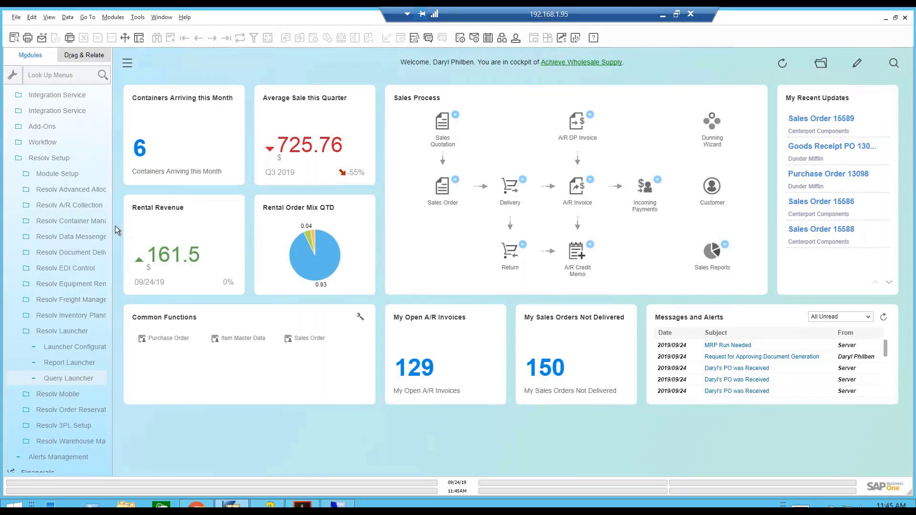
Open the Resolv Advanced Allocations rules and find the Amazon Orders pick ticket rule.
mouse_move(119, 208)
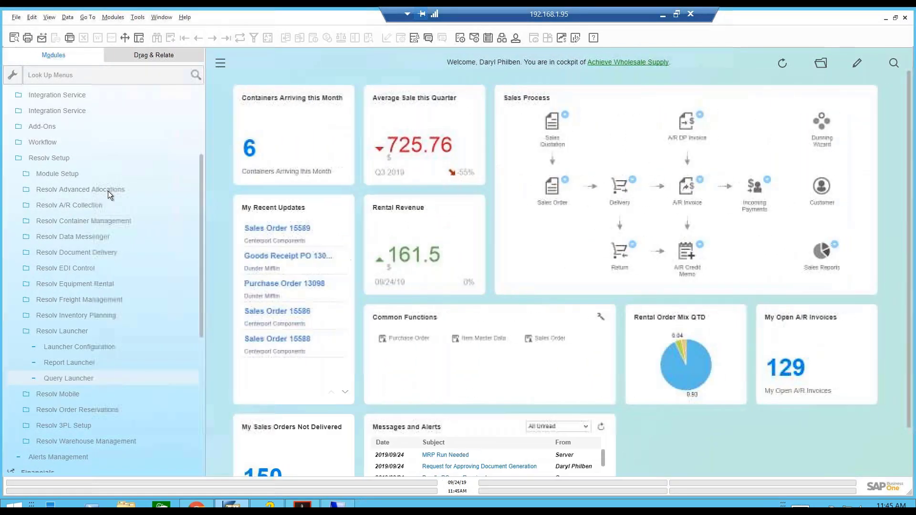
left_click(108, 191)
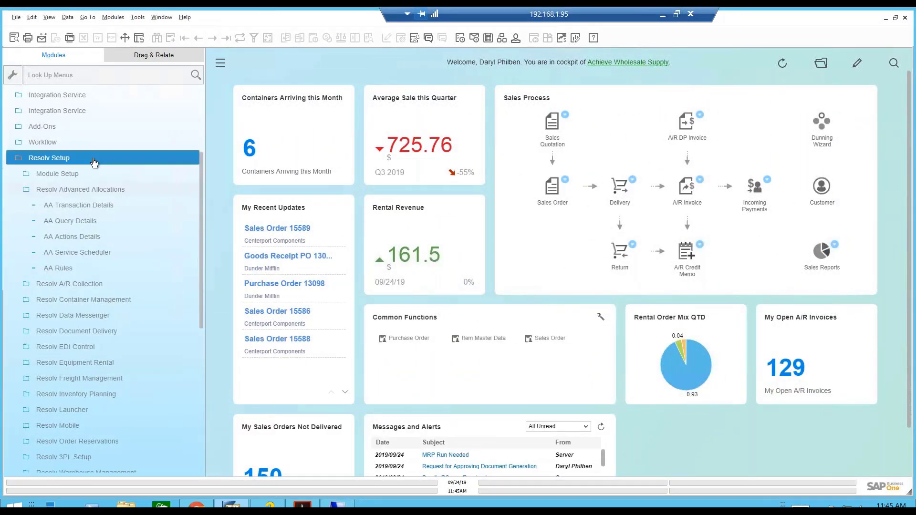
left_click(69, 270)
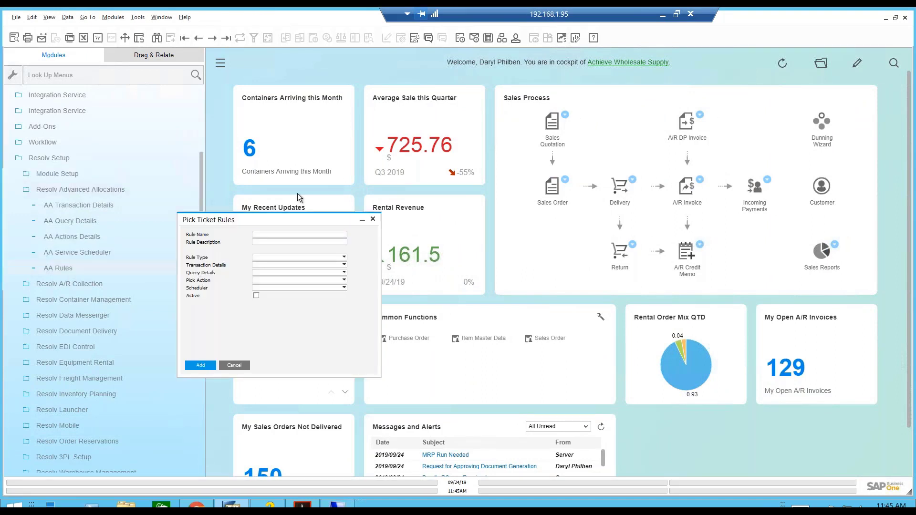
left_click(199, 41)
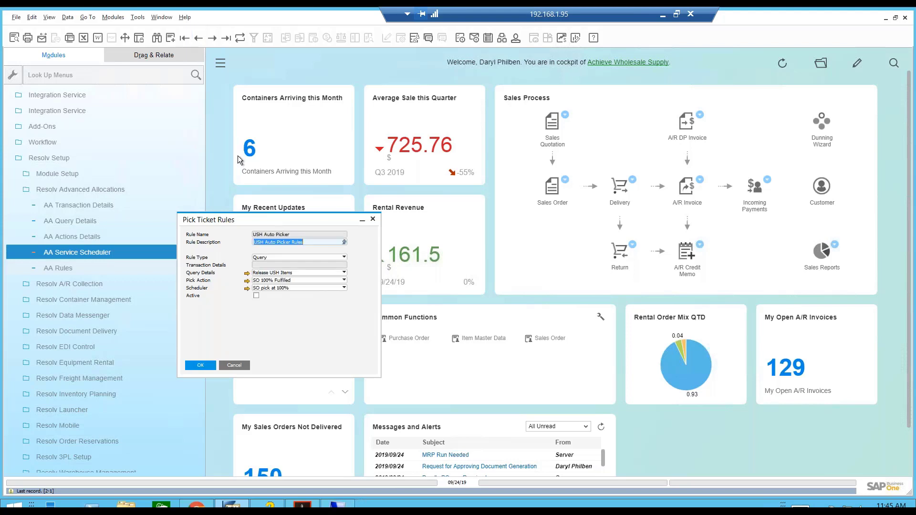
left_click(157, 38)
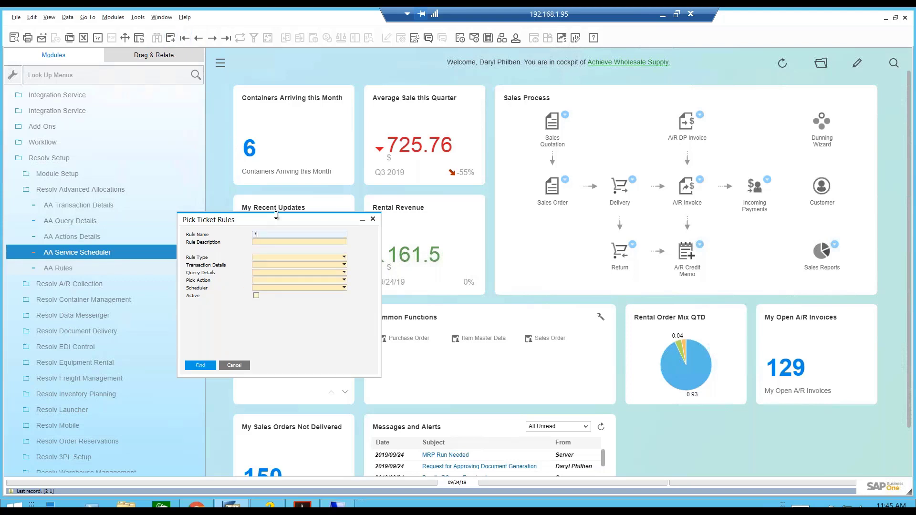
left_click(195, 363)
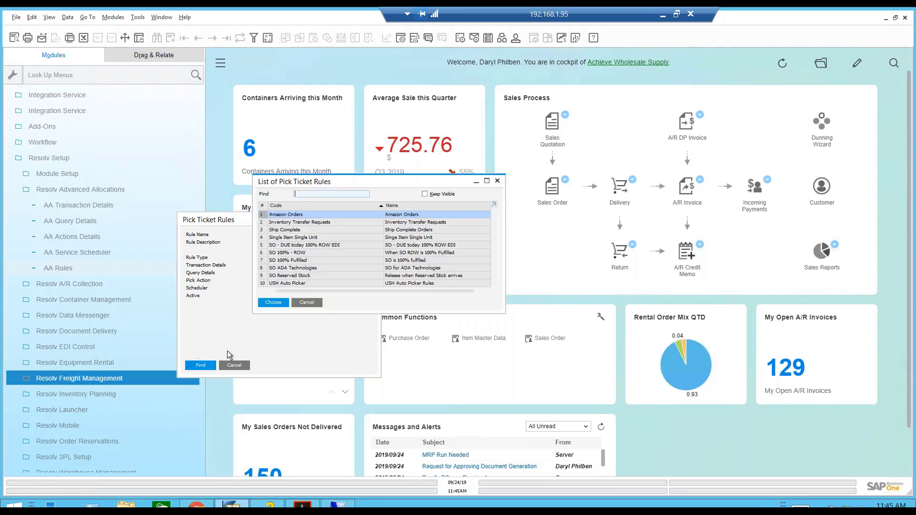
double_click(304, 217)
left_click_drag(303, 217, 346, 184)
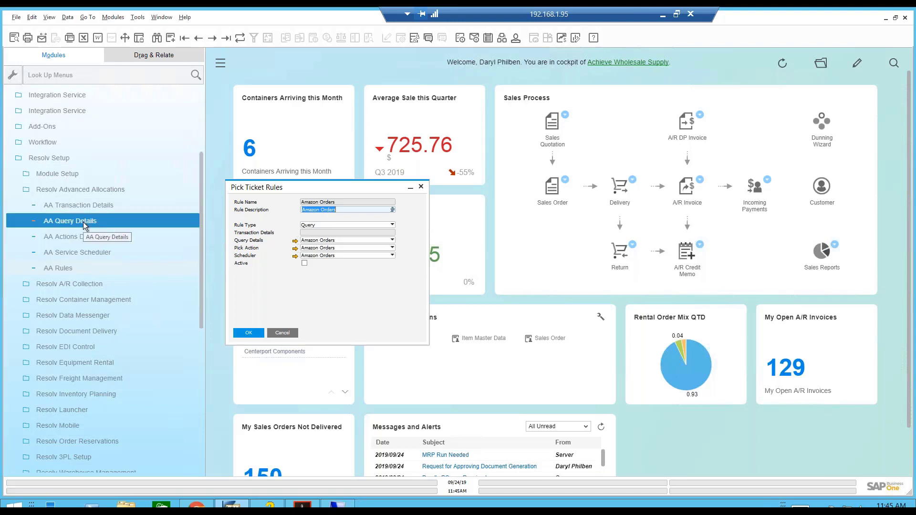
View the Amazon Orders rule's query details and run the Amazon Sales Order query saved under Advanced Allocations.
left_click(295, 241)
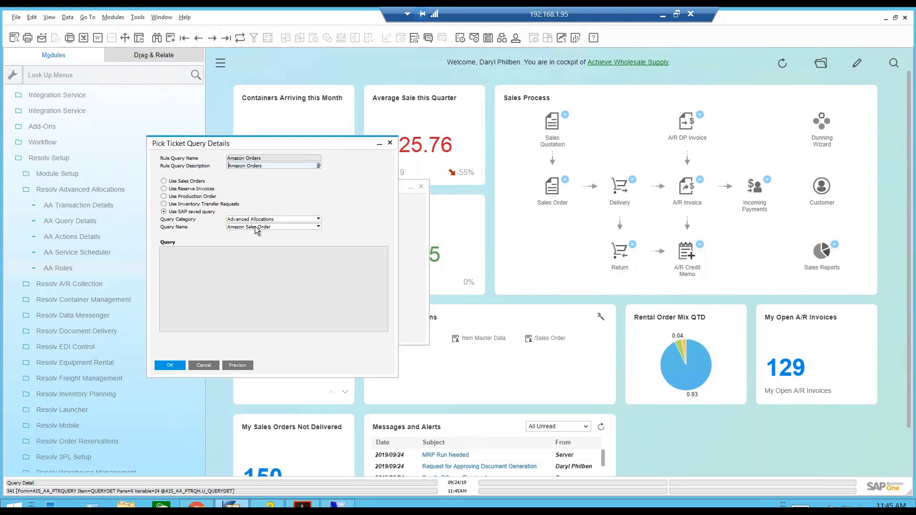
left_click(414, 39)
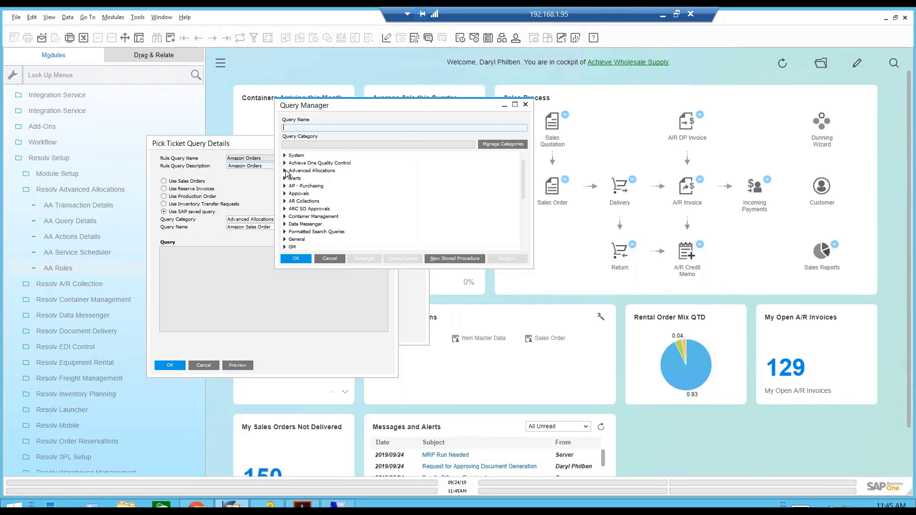
left_click(285, 171)
double_click(308, 179)
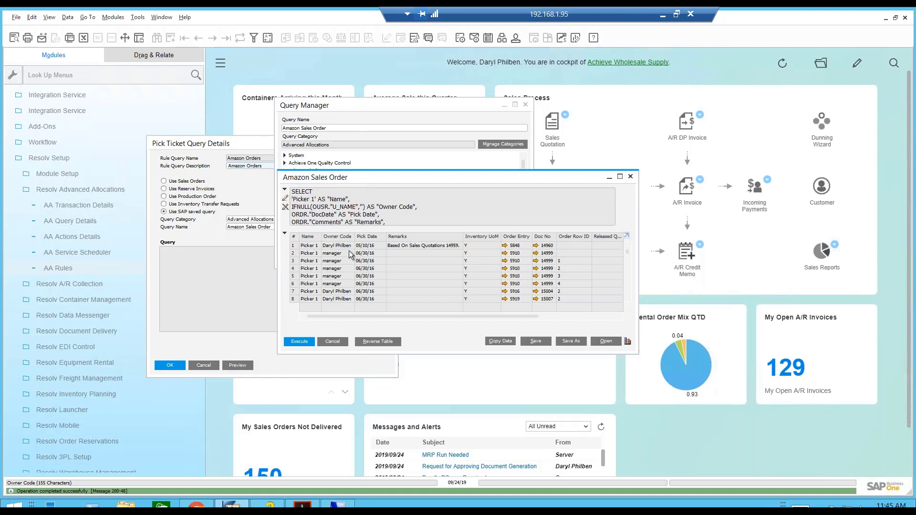
Examine the Amazon Sales Order query's SQL down to the WHERE conditions on confirmation, document status and customer code.
left_click(393, 202)
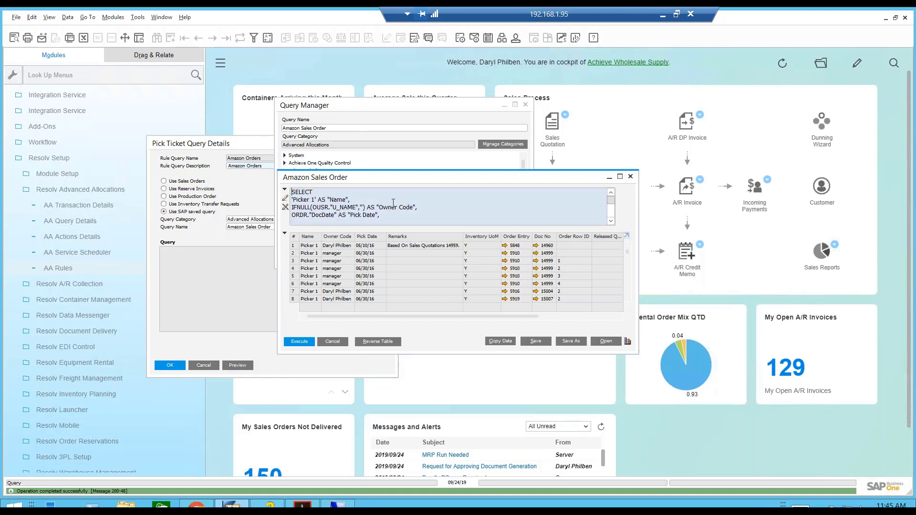
key("Down")
key("Down")
key("Down")
key("Down")
key("Down")
key("Down")
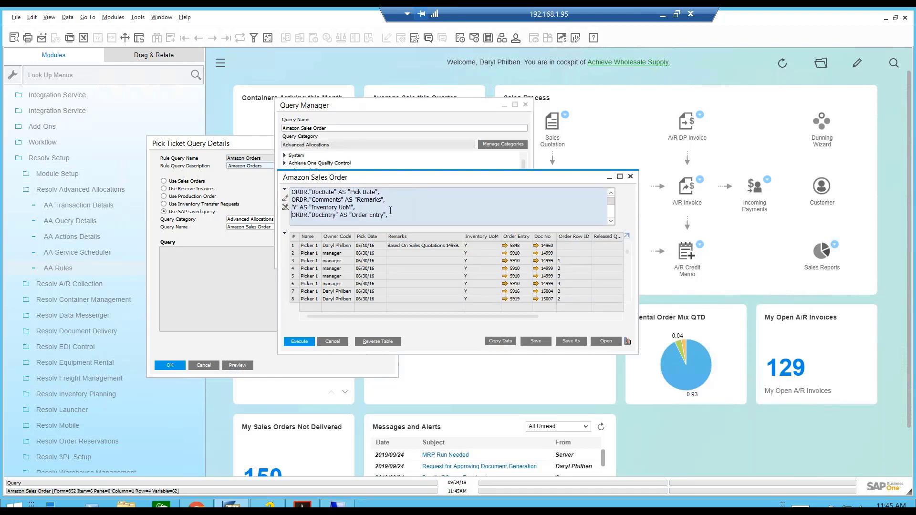
key("Down")
key("Down")
key("Down")
key("Down")
key("Down")
key("Down")
key("Down")
key("Down")
key("Down")
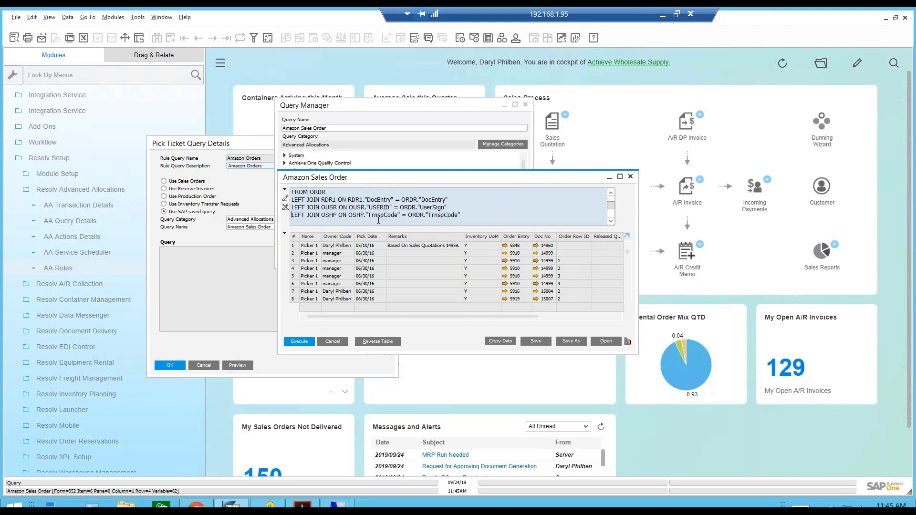
key("Down")
key("Down")
key("Down")
key("Down")
key("Down")
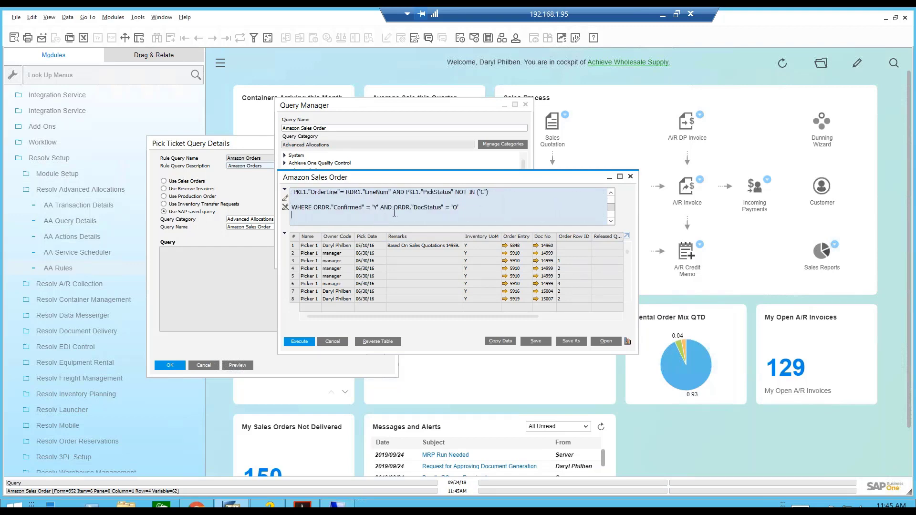
type("AND ORDR.\"CardCode\" = 'C0002' -- Amazon")
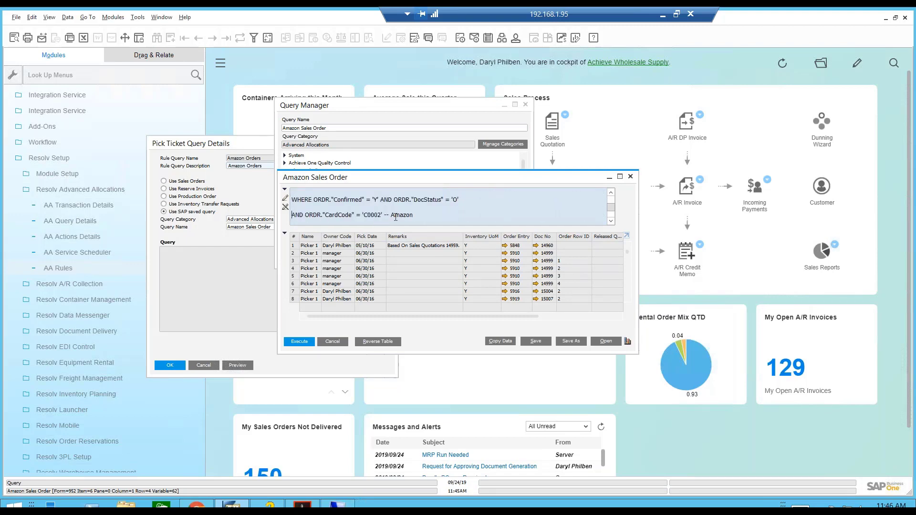
key("Down")
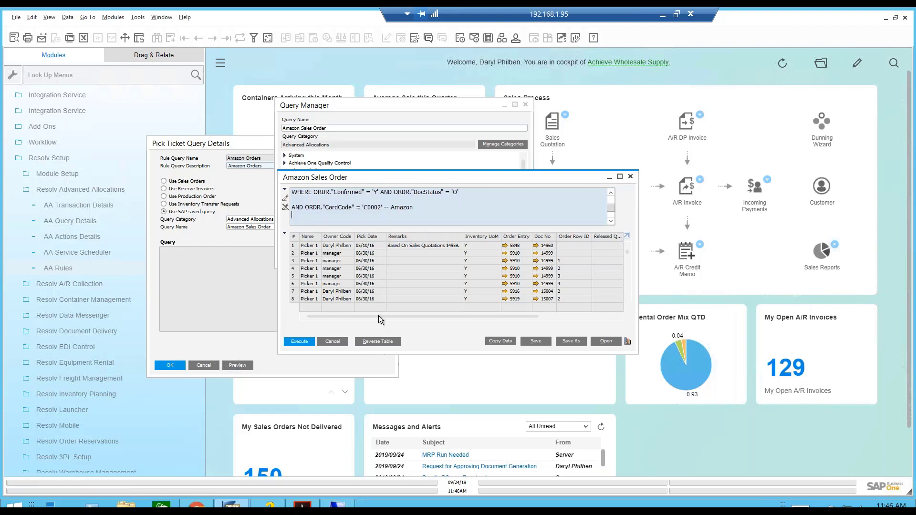
left_click_drag(379, 316, 358, 300)
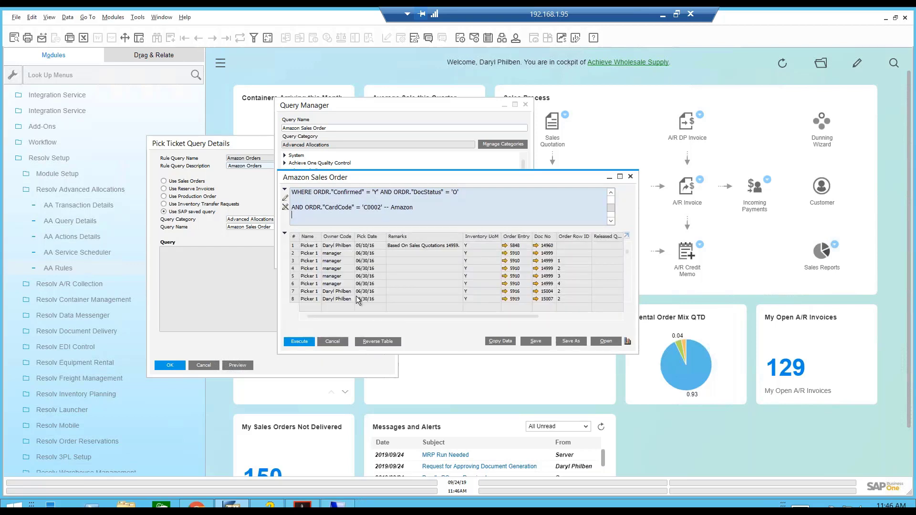
Close the Amazon Orders query details without saving, review the rule's recurring schedule and close the scheduler unchanged.
left_click(242, 185)
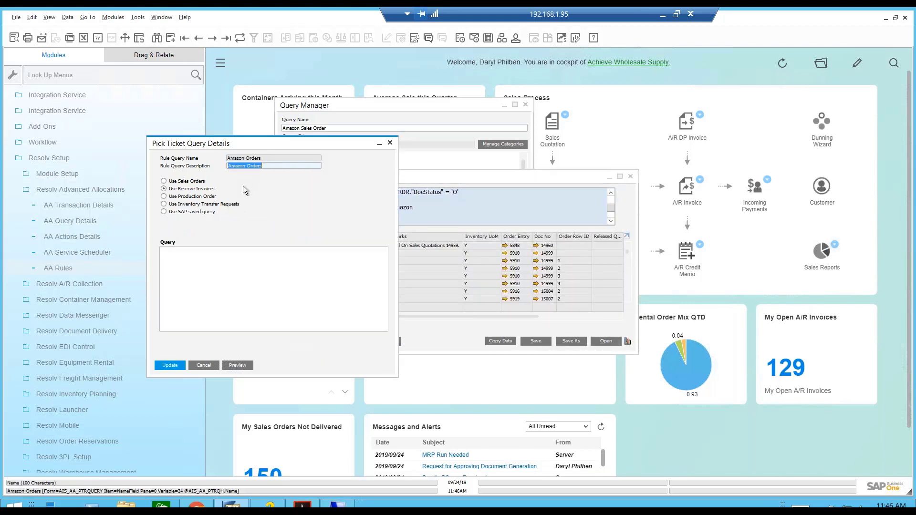
left_click(204, 365)
left_click(248, 301)
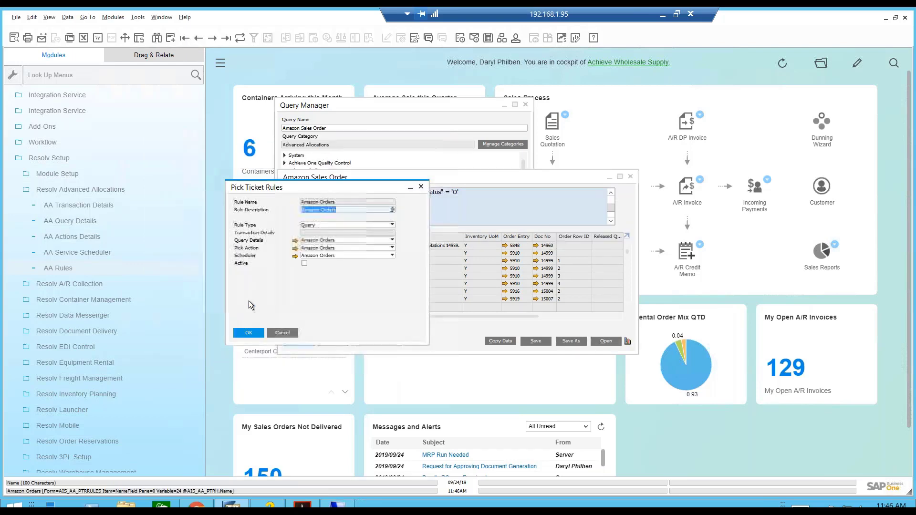
left_click(295, 256)
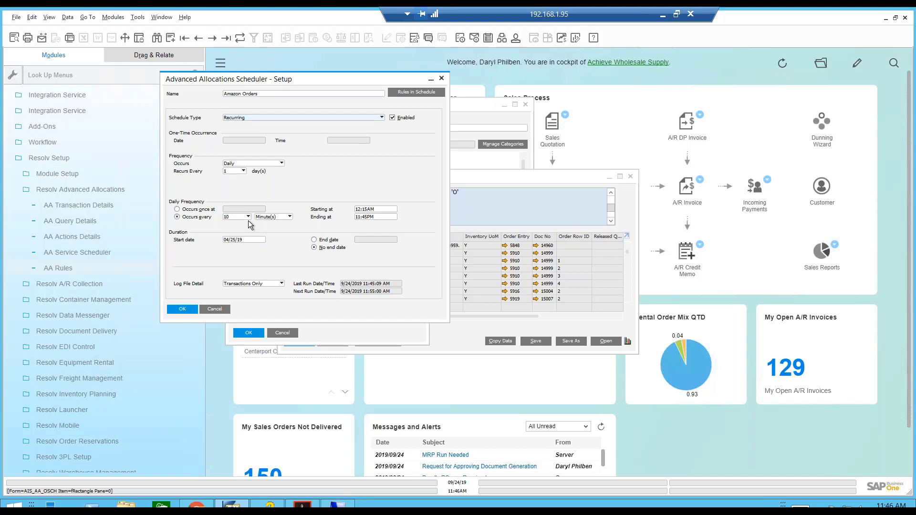
left_click(222, 310)
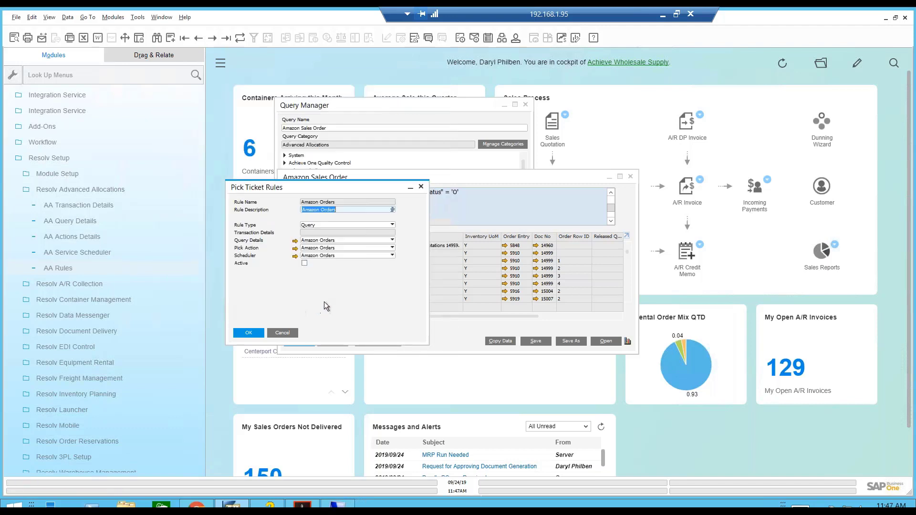
Review the Amazon Orders pick action's release rule and bin allocation filters, and close it without changes.
left_click(296, 248)
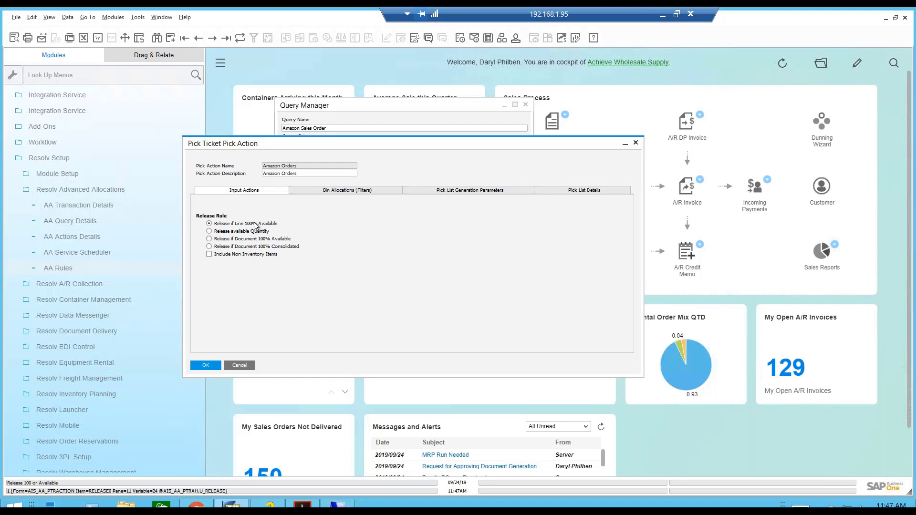
left_click(336, 190)
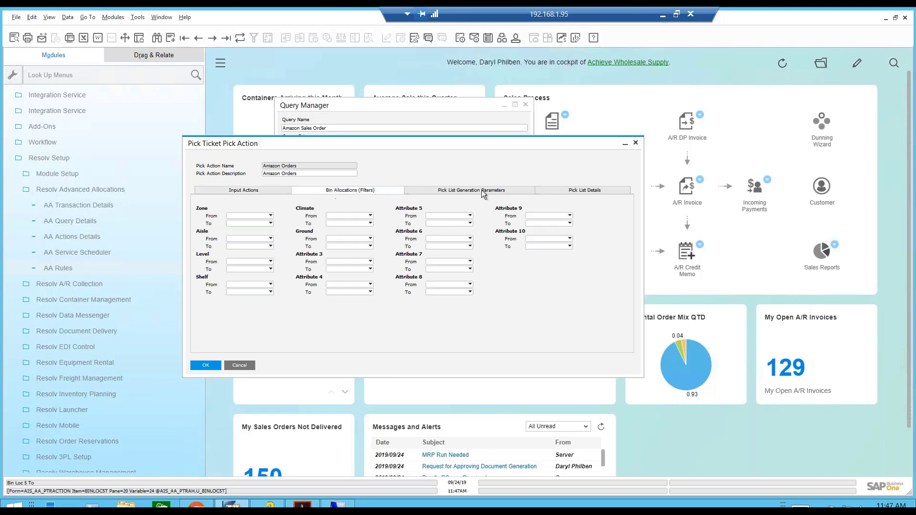
left_click(636, 143)
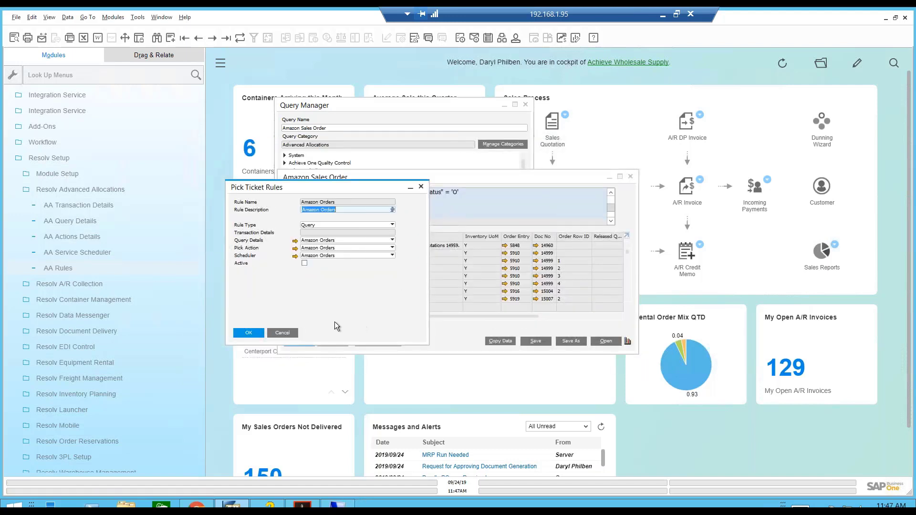
Find the Ship Complete pick ticket rule by searching for "Ship*" and review its SO pick at 100% schedule.
left_click(157, 38)
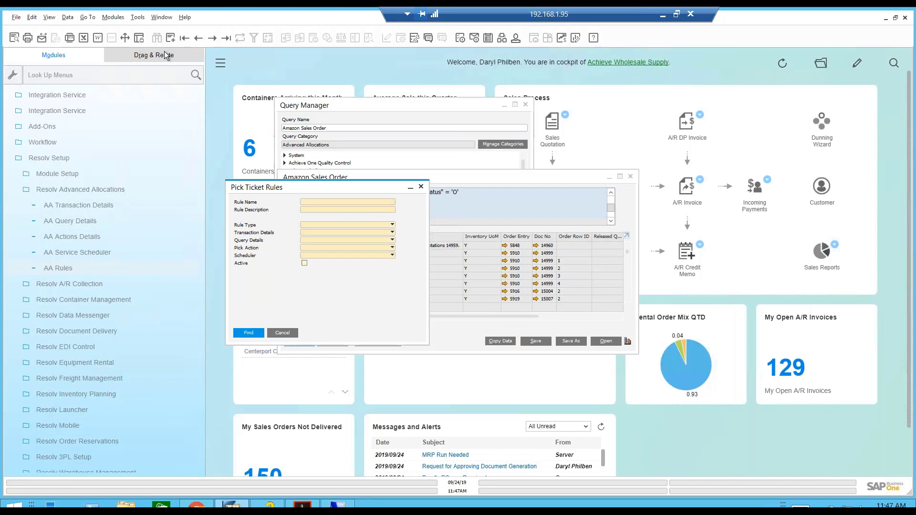
left_click(311, 203)
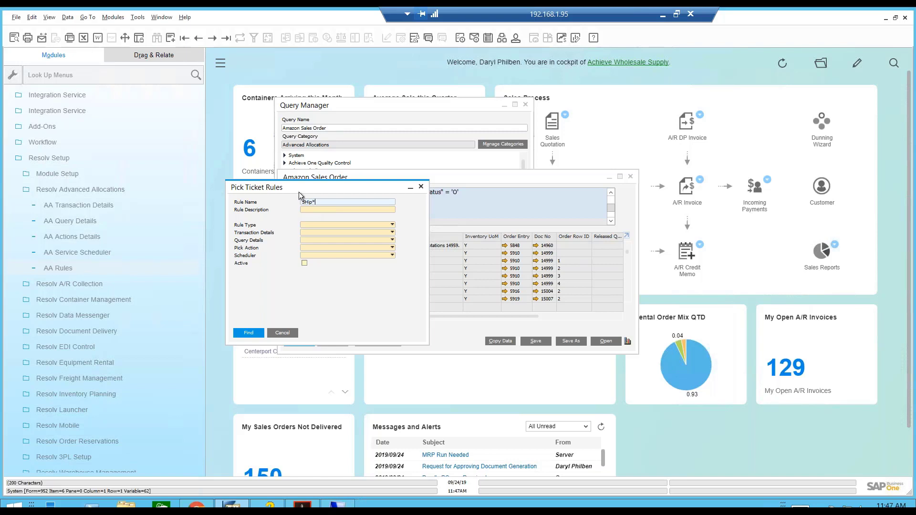
left_click(249, 332)
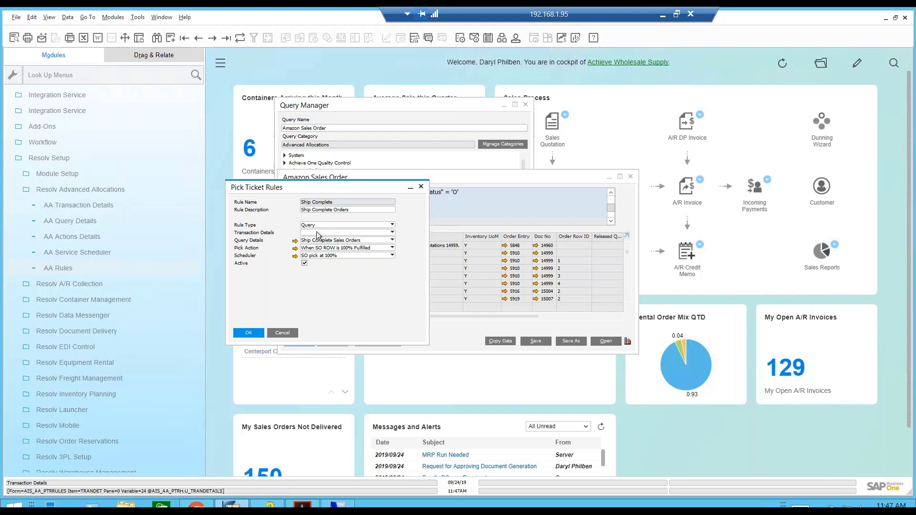
left_click(295, 256)
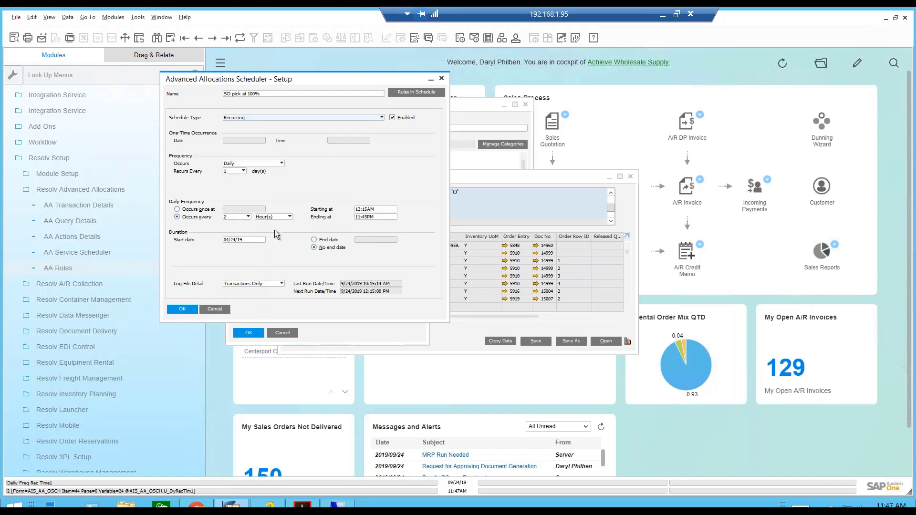
left_click(224, 312)
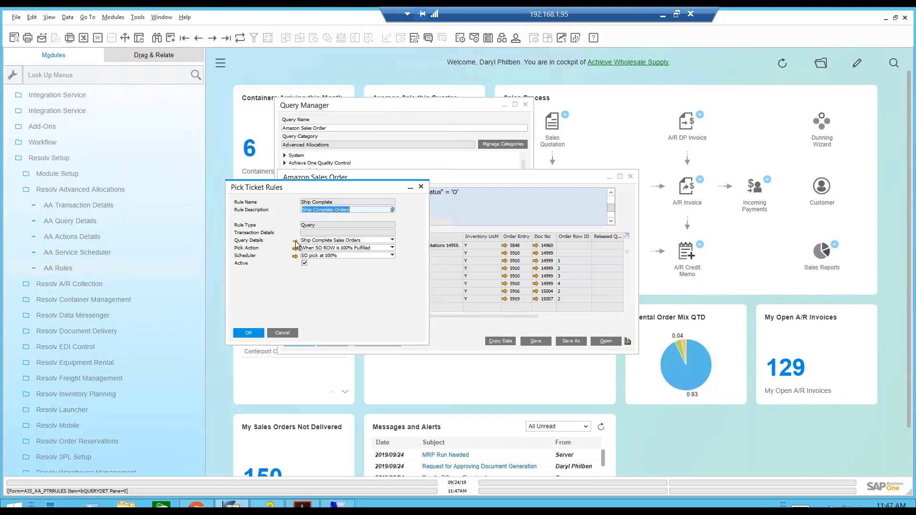
View the Ship Complete rule's query details, run its saved Ship Complete Sales Order query, examine the WHERE conditions, and close both.
left_click(295, 241)
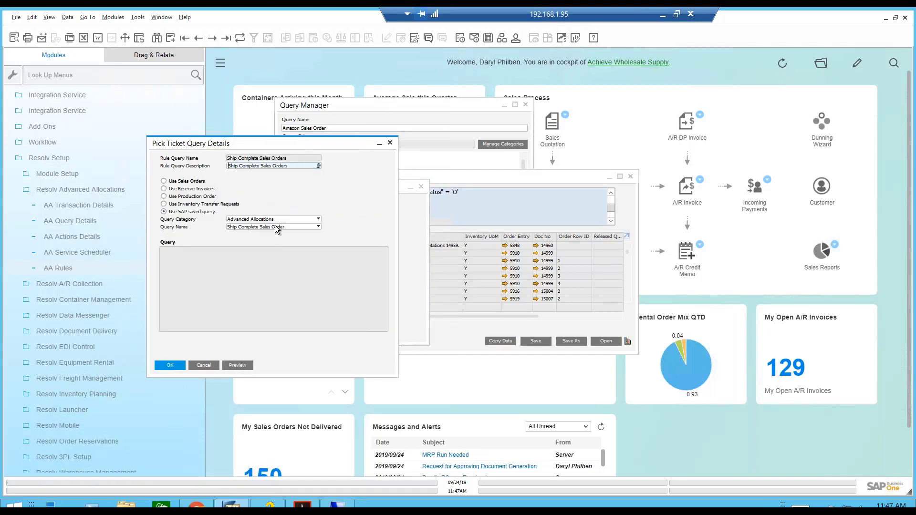
left_click(413, 104)
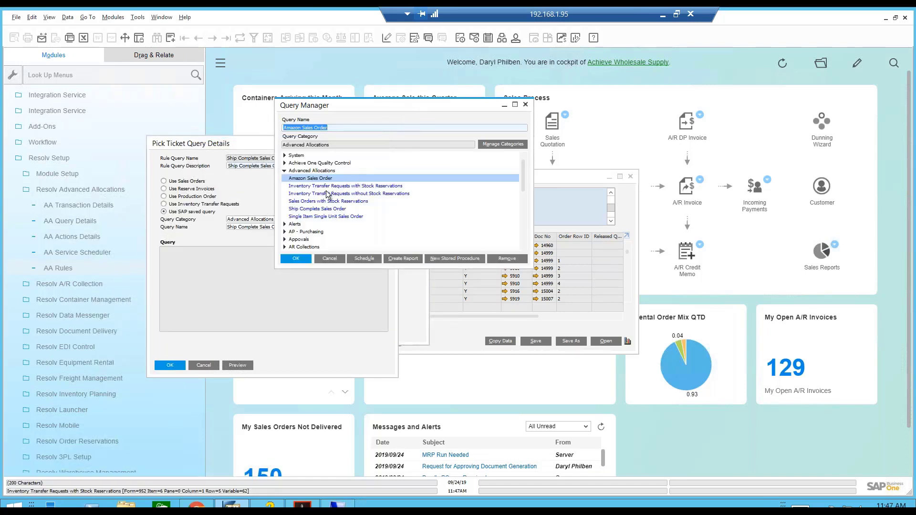
double_click(322, 210)
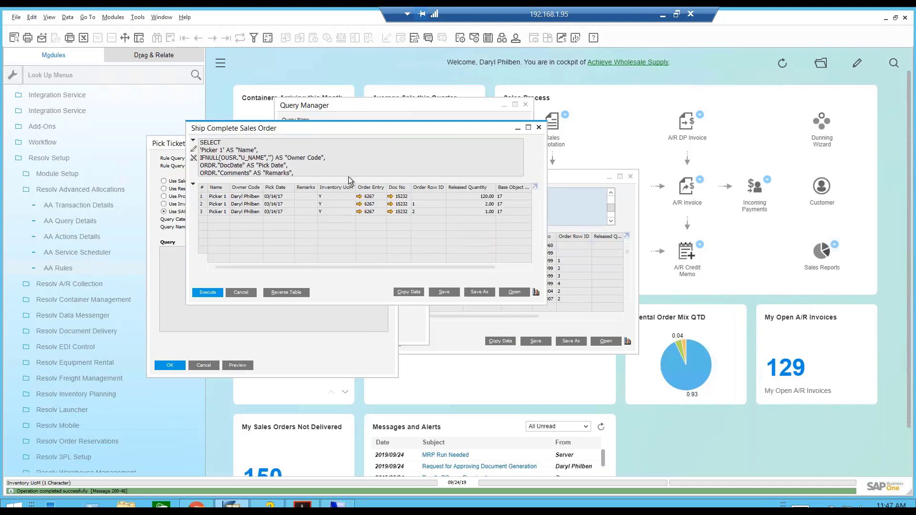
scroll(341, 153, "down", 5)
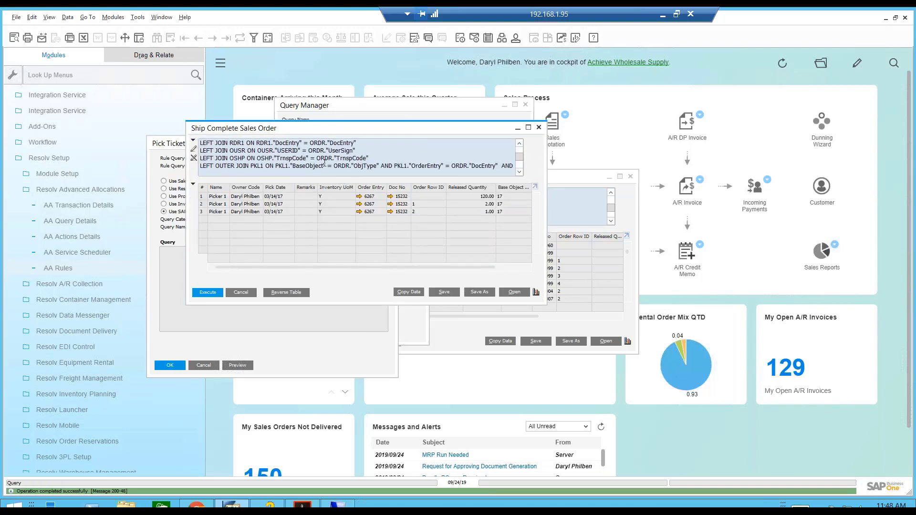
scroll(319, 163, "down", 6)
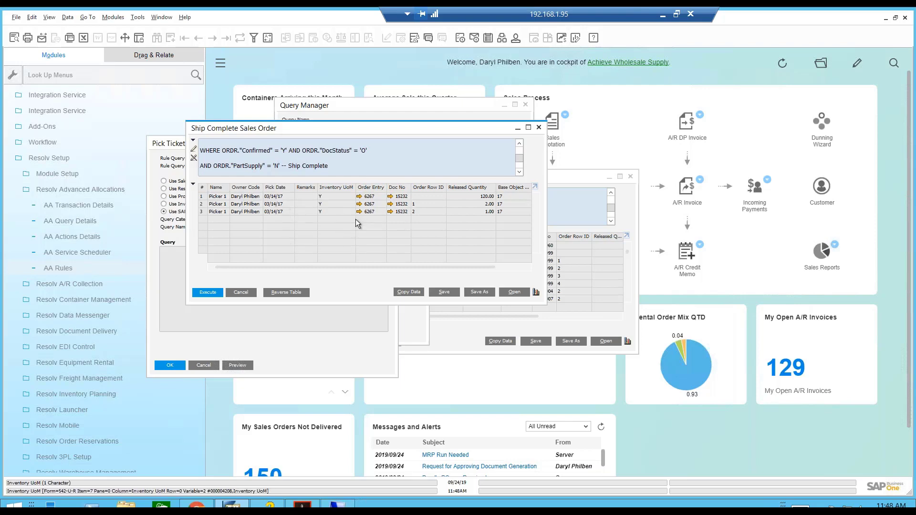
left_click(244, 291)
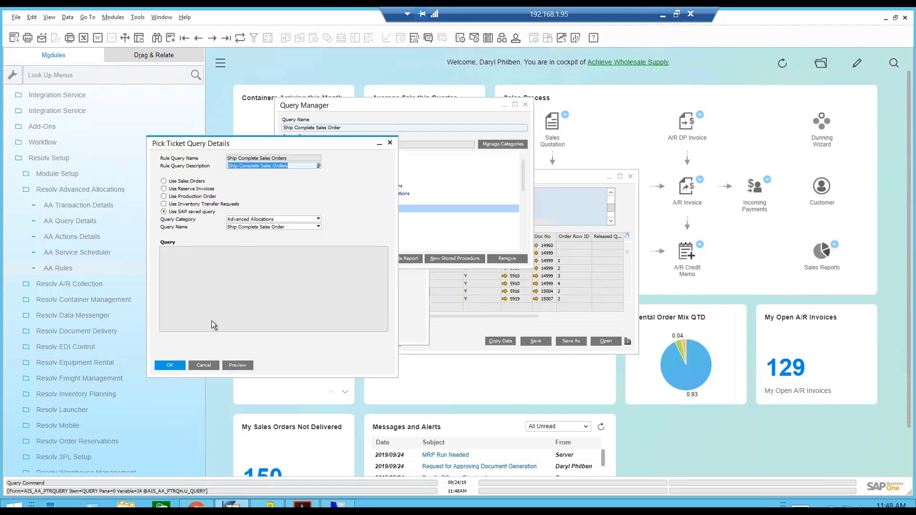
left_click(203, 365)
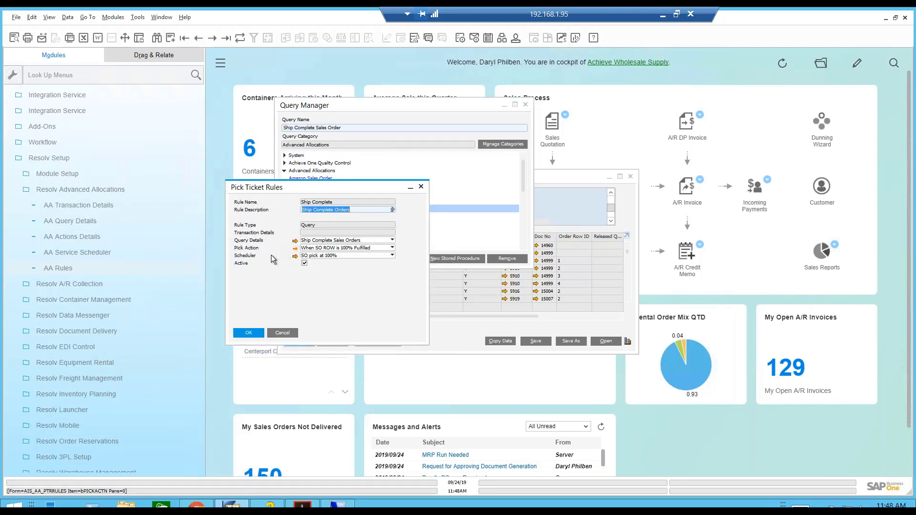
Open the Ship Complete rule's pick action and try to update its release rule to Release if Document 100% Consolidated.
left_click(295, 249)
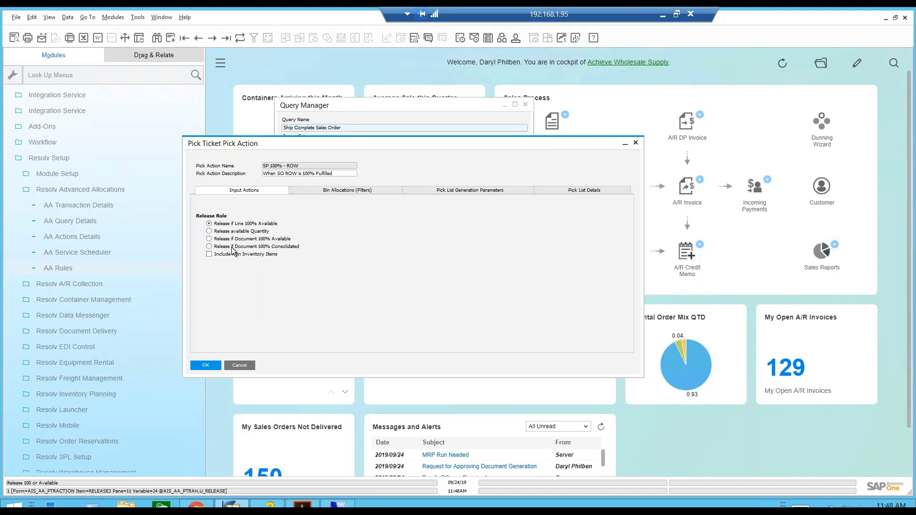
left_click(234, 247)
left_click(213, 365)
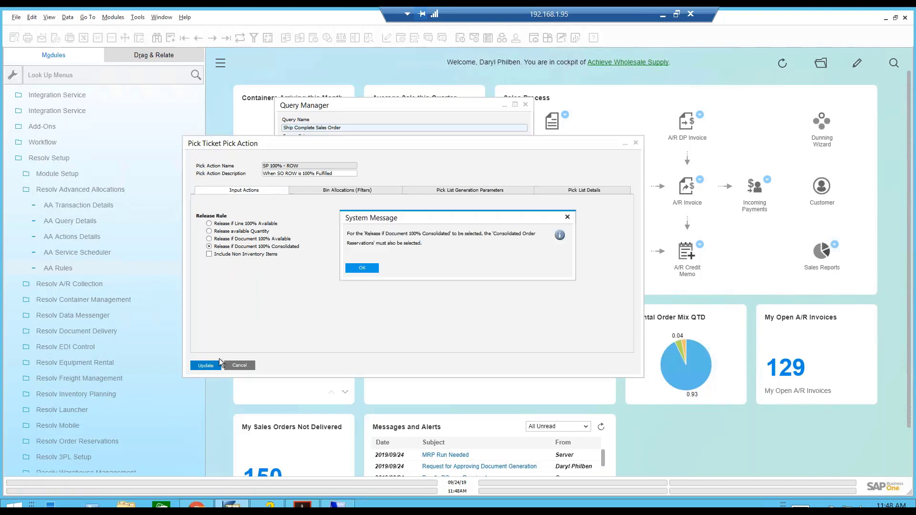
left_click(363, 267)
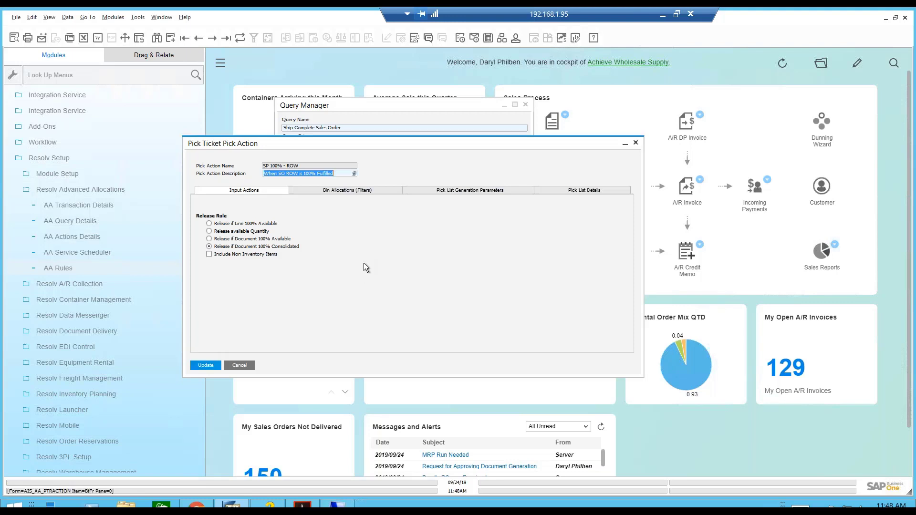
Set the pick action's release rule to Release if Document 100% Available, save the update and return to the rule.
left_click(239, 239)
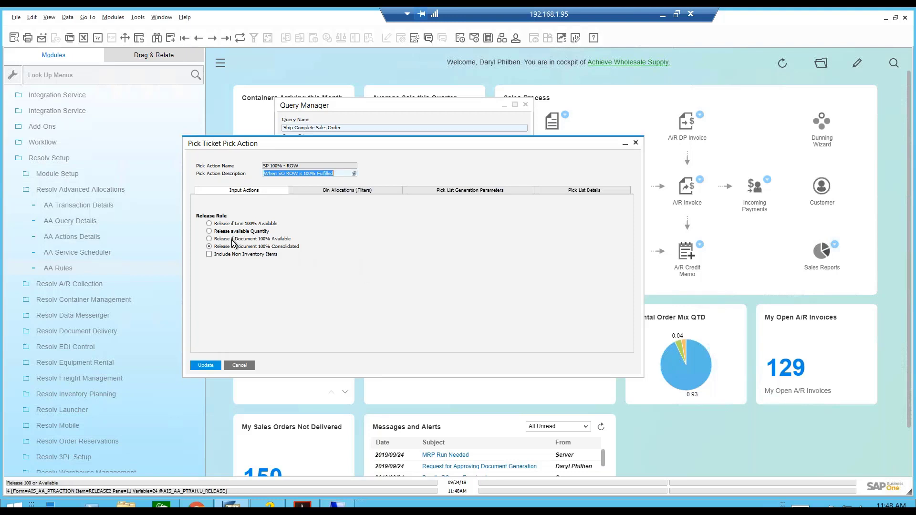
left_click(213, 365)
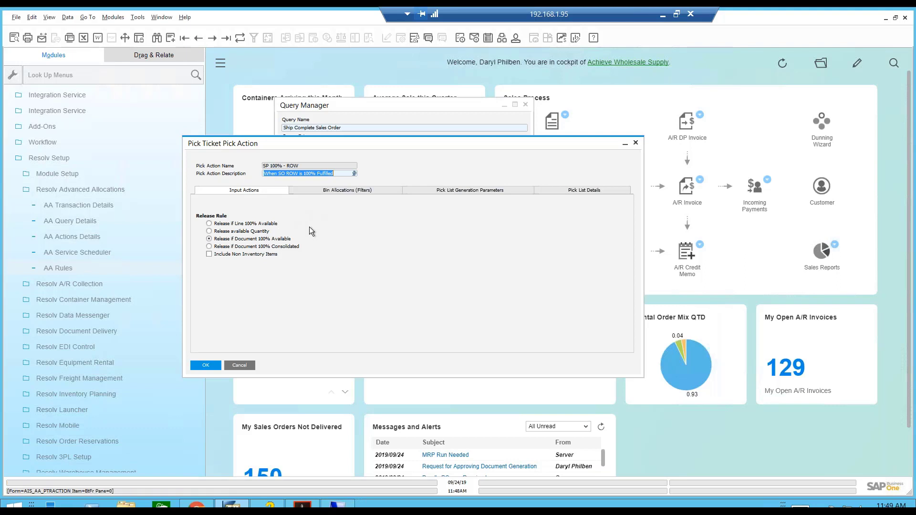
left_click(248, 362)
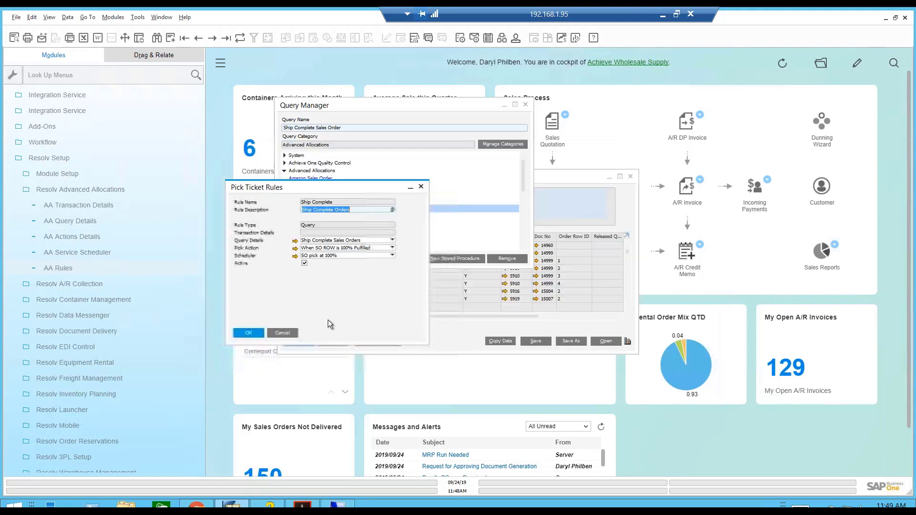
Find the Single Item Single Unit pick ticket rule by searching rule names for "Sin*".
left_click(161, 41)
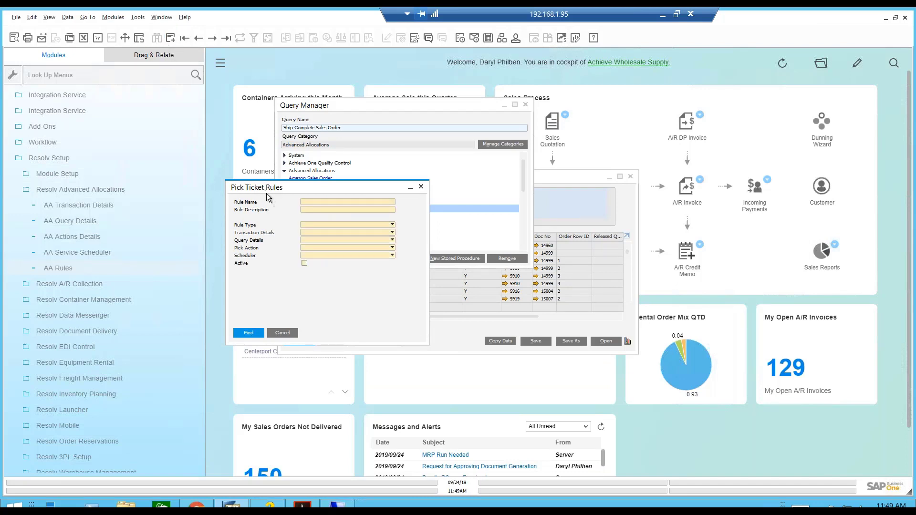
left_click(310, 201)
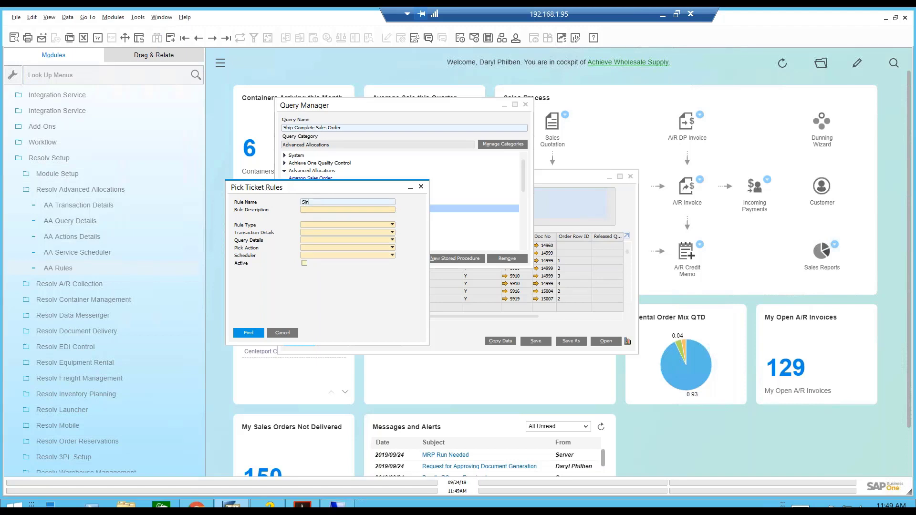
type("Sin*")
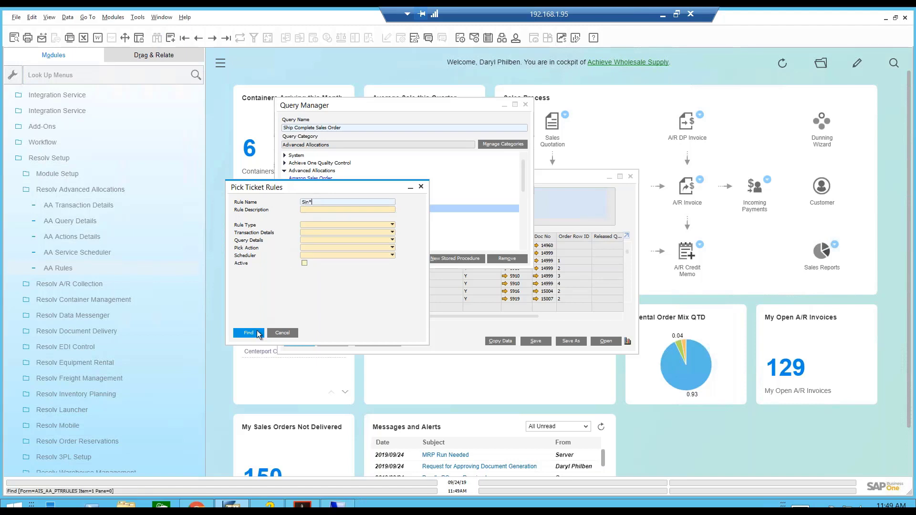
key("Return")
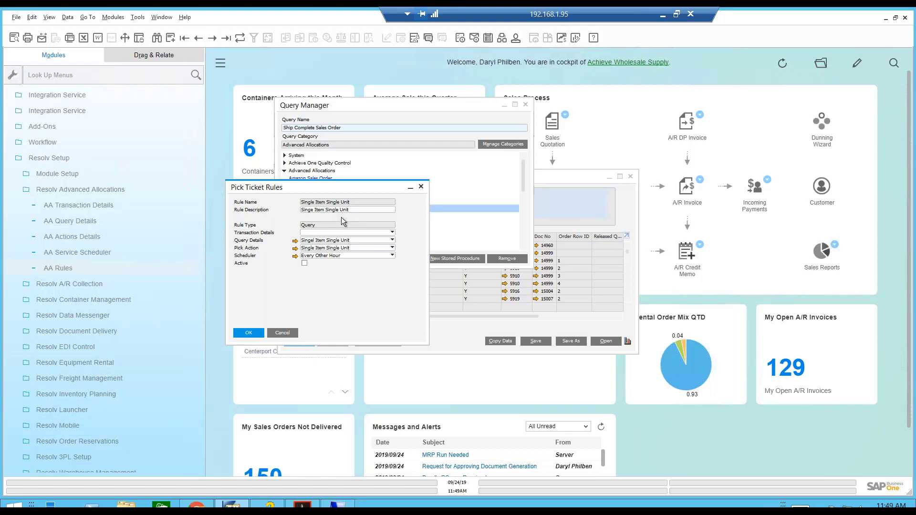
View the rule's query details and run the saved Single Item Single Unit Sales Order query from Advanced Allocations.
left_click(295, 240)
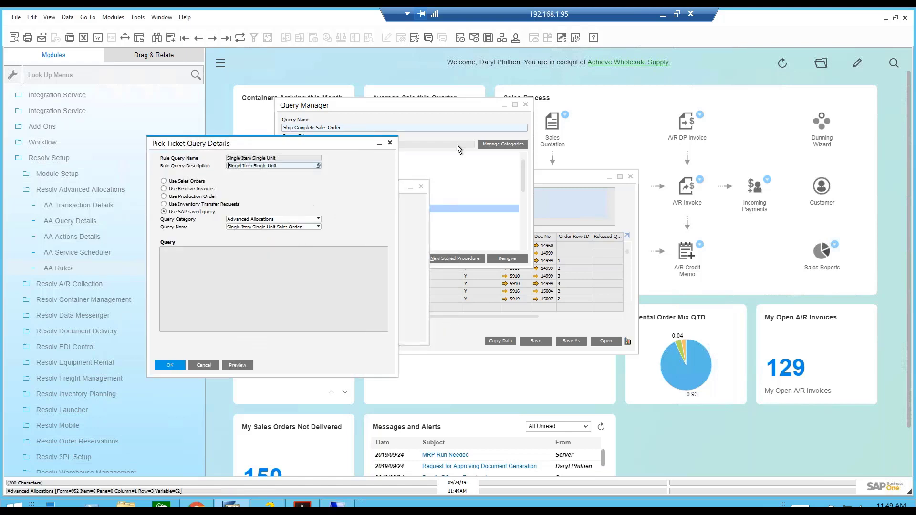
left_click(406, 128)
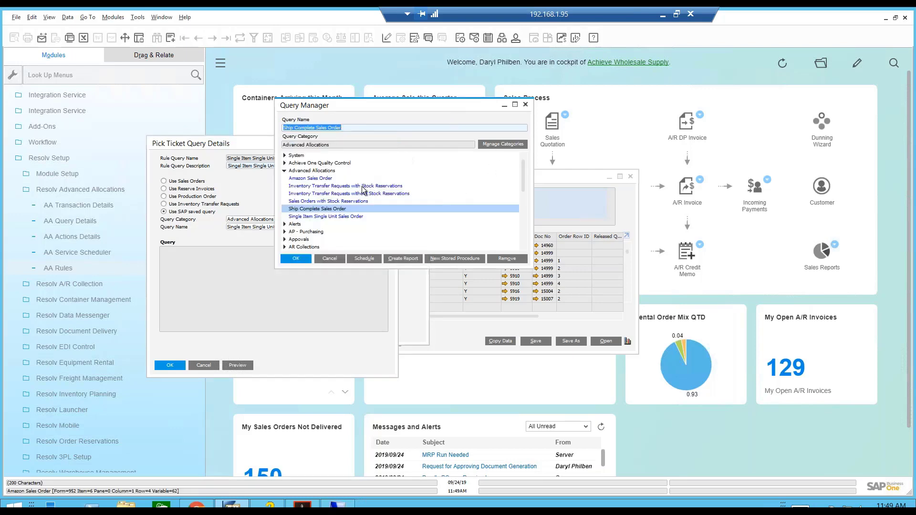
double_click(336, 216)
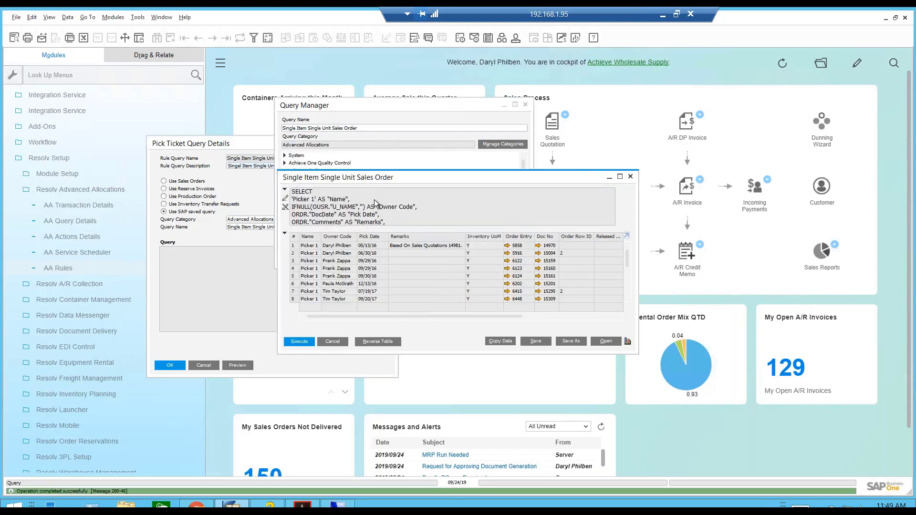
Examine the query's WHERE and HAVING conditions on line count and open quantity, then close the rule's query details.
scroll(373, 202, "down", 5)
scroll(373, 204, "down", 3)
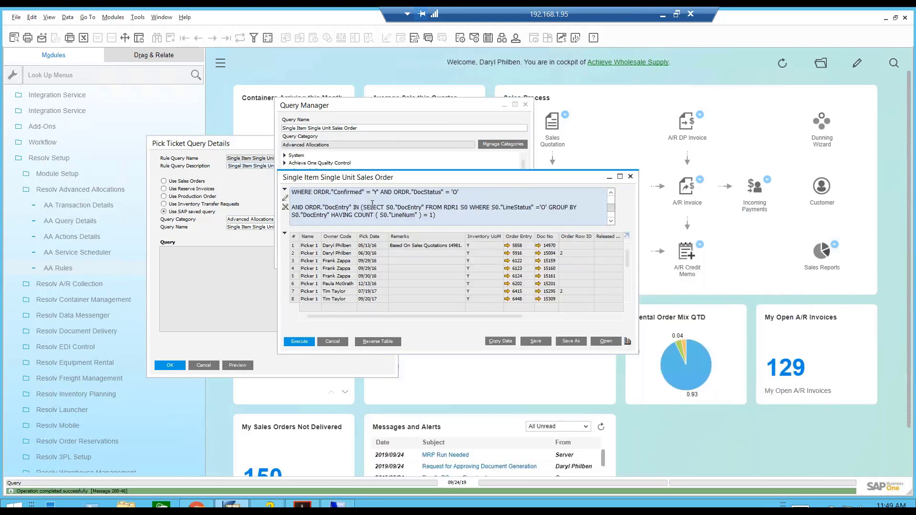
scroll(372, 205, "down", 1)
scroll(371, 204, "up", 1)
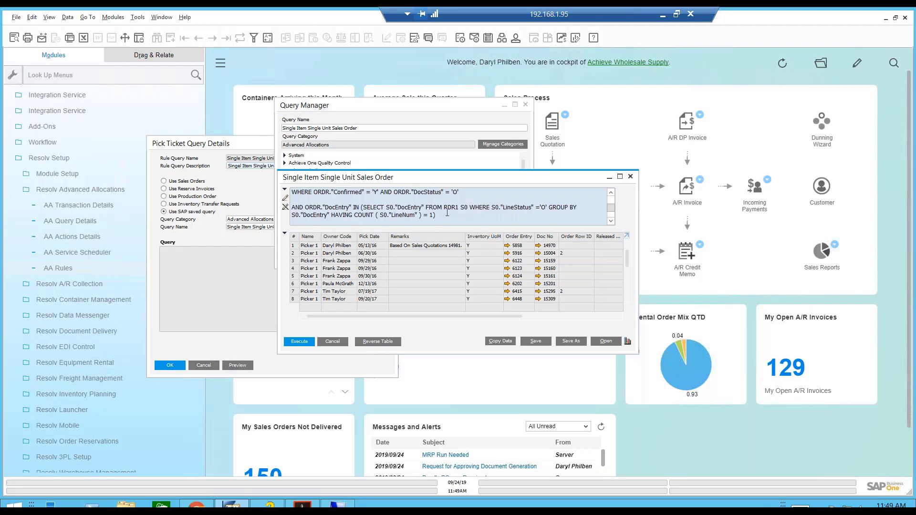
scroll(447, 213, "down", 3)
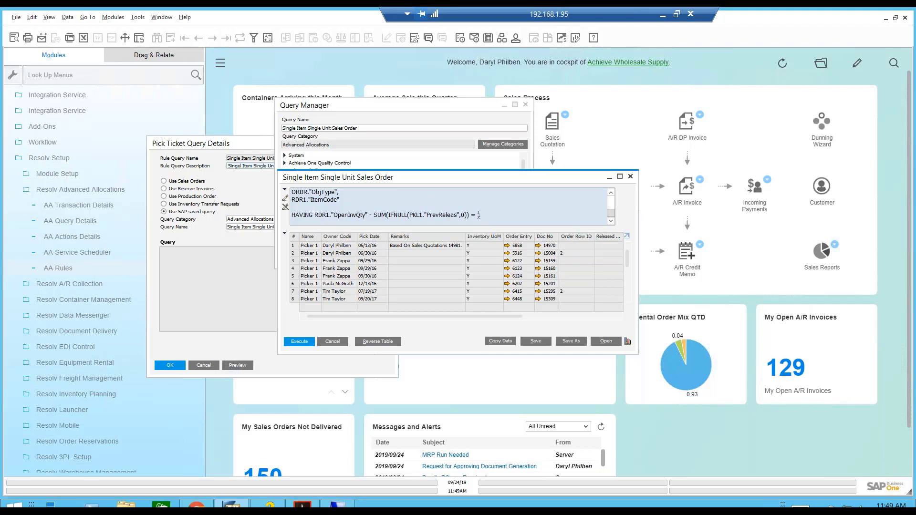
type("1")
left_click(231, 302)
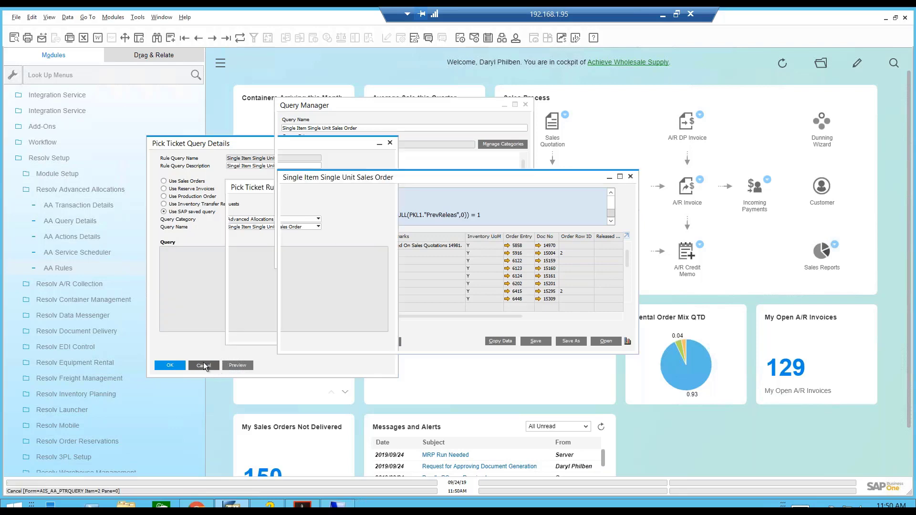
left_click(203, 364)
left_click(265, 277)
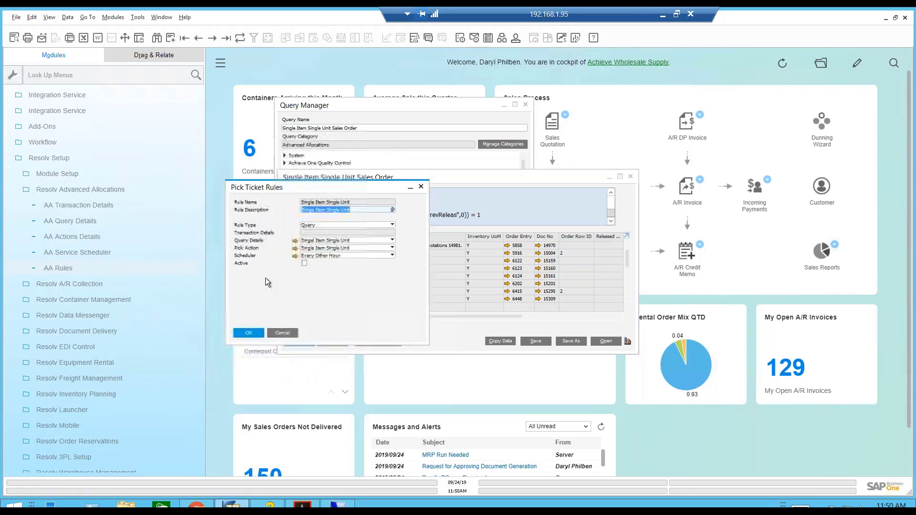
Review the Single Item Single Unit pick action's release rule, bin allocation filters and pick list splitting, then close it and the rule.
left_click(295, 248)
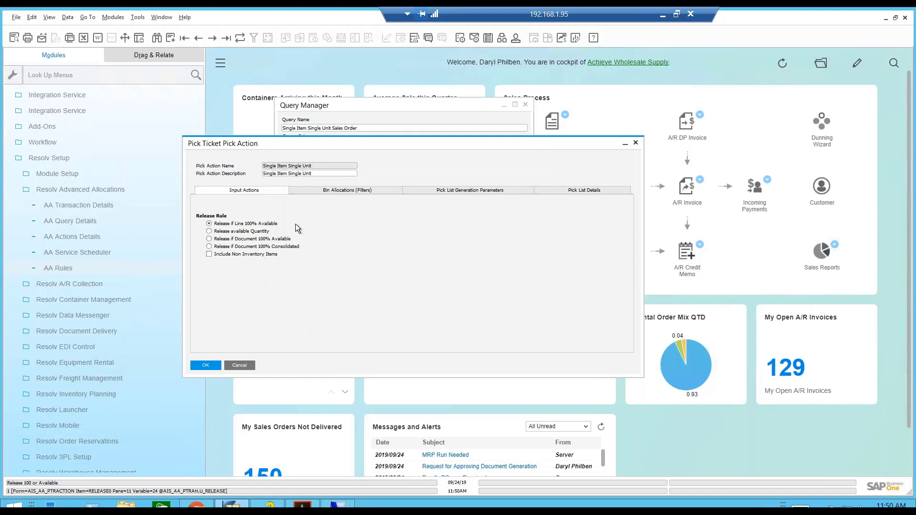
left_click(330, 191)
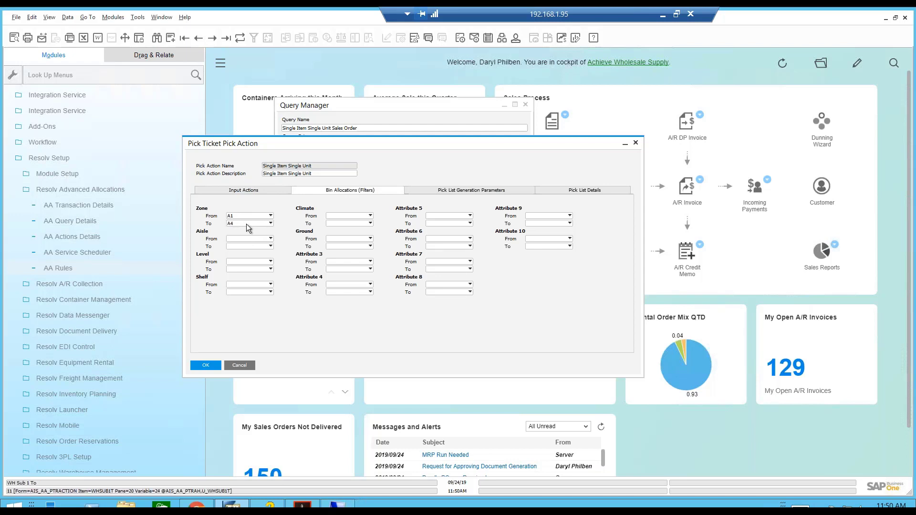
left_click(462, 189)
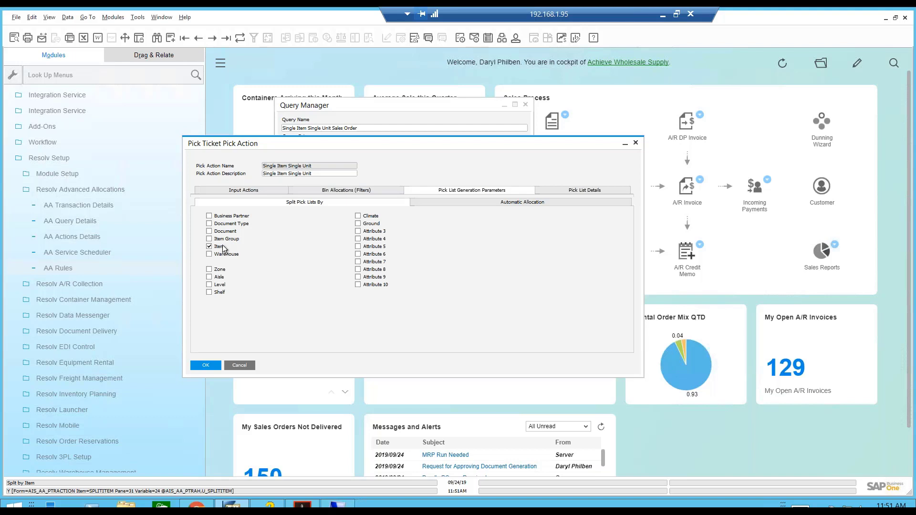
left_click(245, 364)
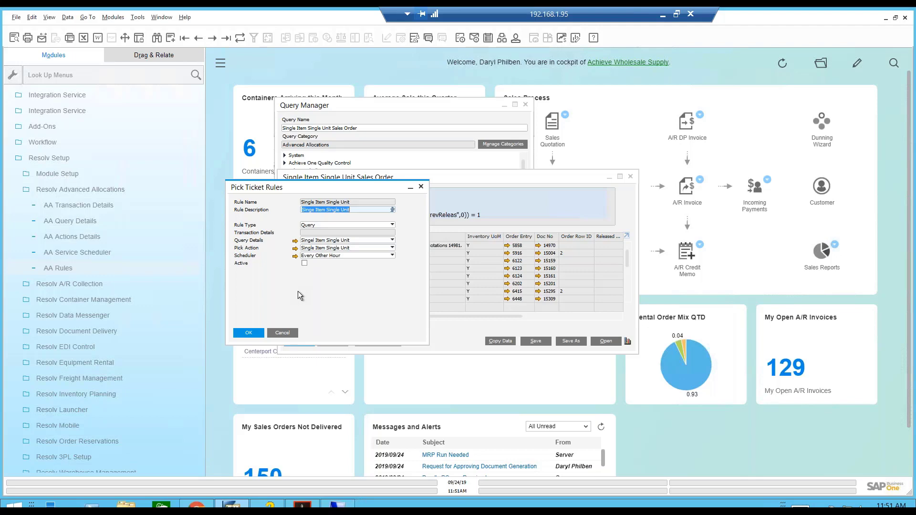
left_click(288, 334)
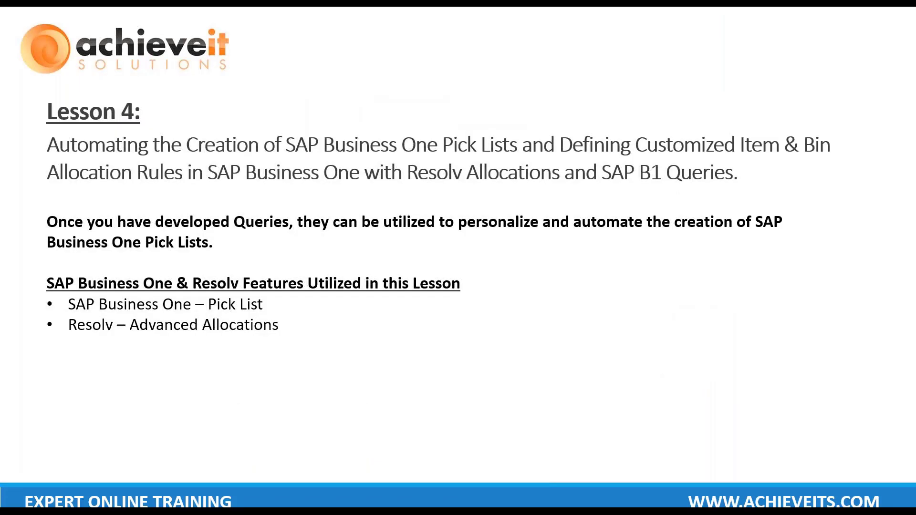
left_click(336, 371)
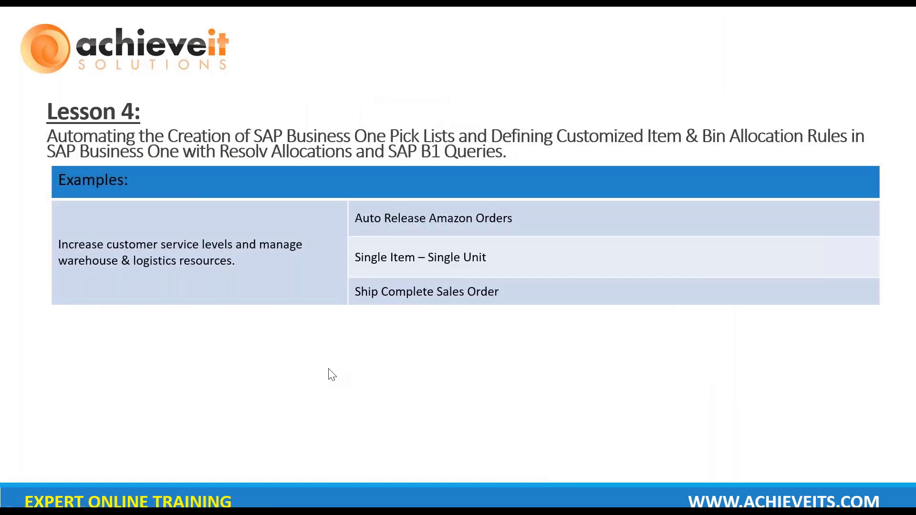
left_click(292, 359)
left_click(292, 361)
key("Left")
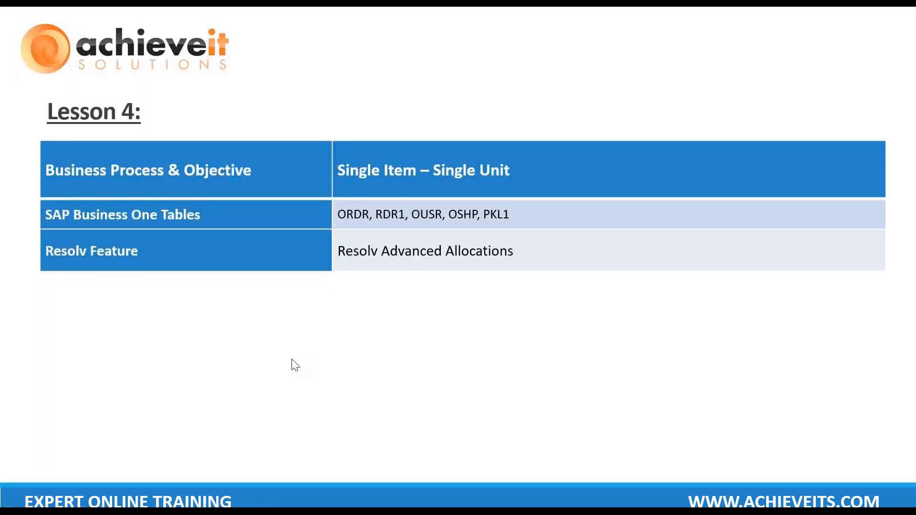
left_click(290, 359)
left_click(290, 359)
left_click(291, 359)
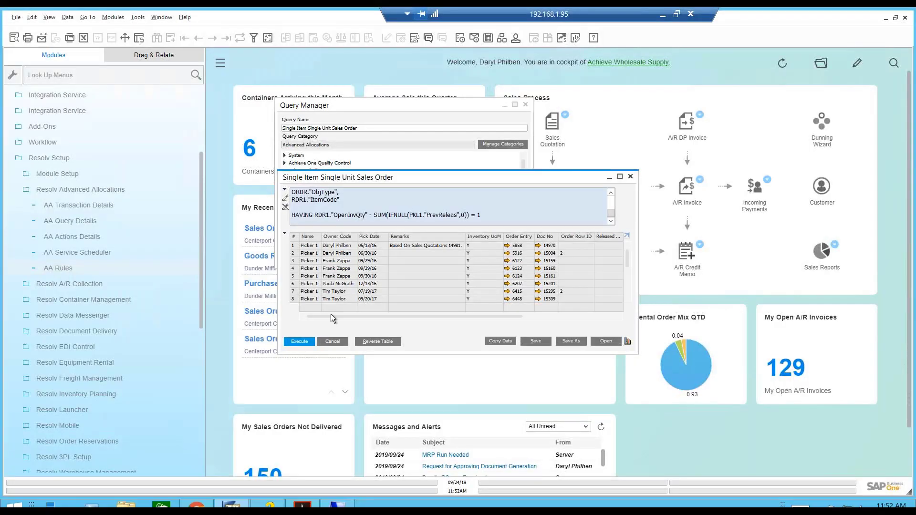
Close the Single Item Single Unit and Amazon Sales Order query results along with the Query Manager.
left_click(334, 340)
double_click(330, 259)
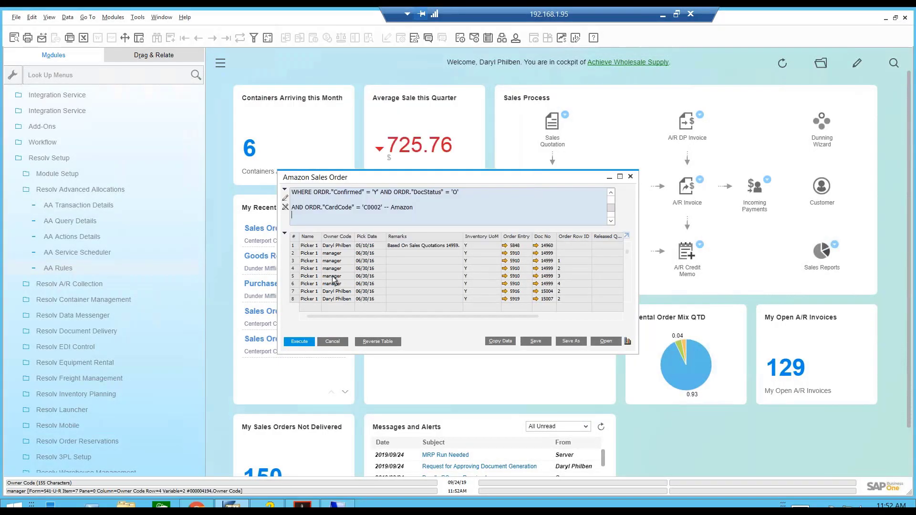
left_click(334, 340)
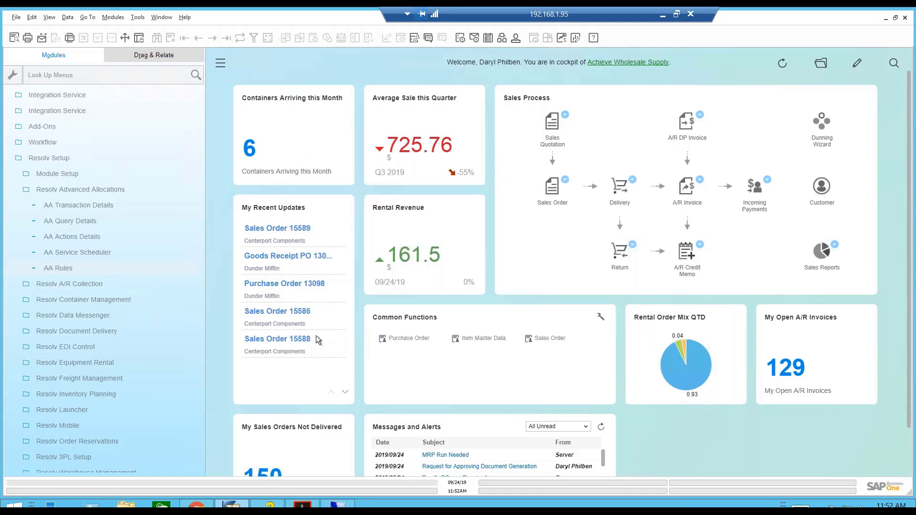
Collapse the Administration module tree and open Warehouse Item Planning from Resolv Inventory Planning.
left_click(82, 190)
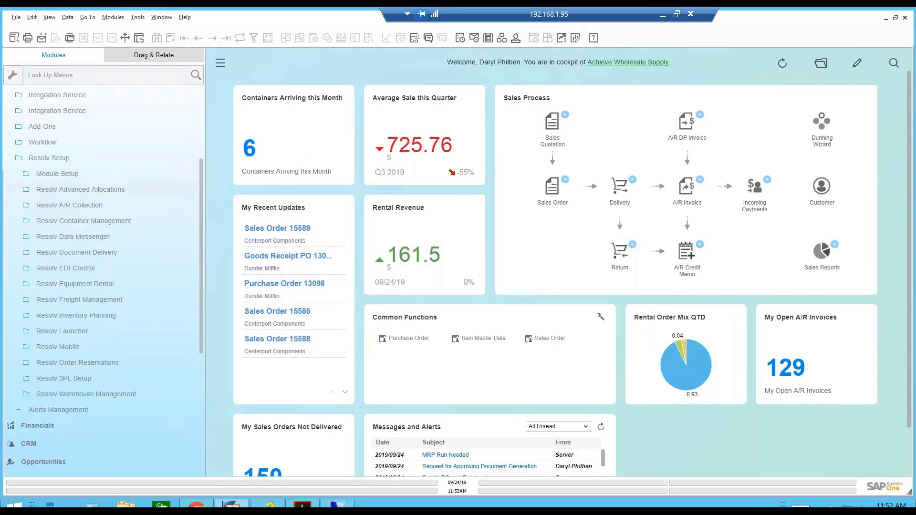
left_click(50, 157)
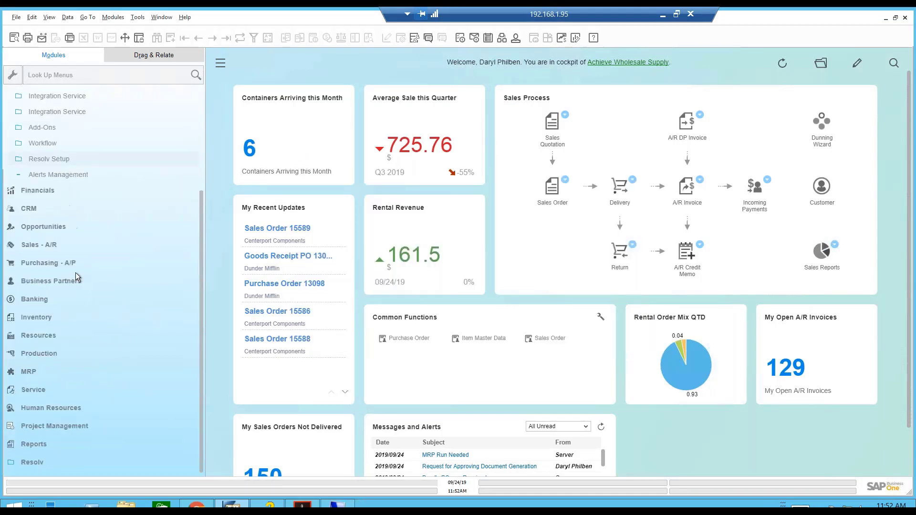
scroll(76, 276, "up", 4)
left_click(59, 95)
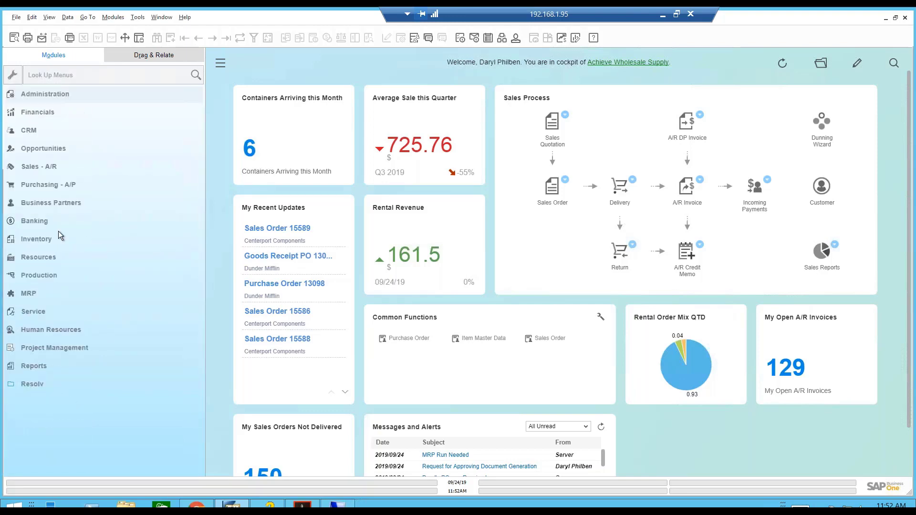
left_click(44, 384)
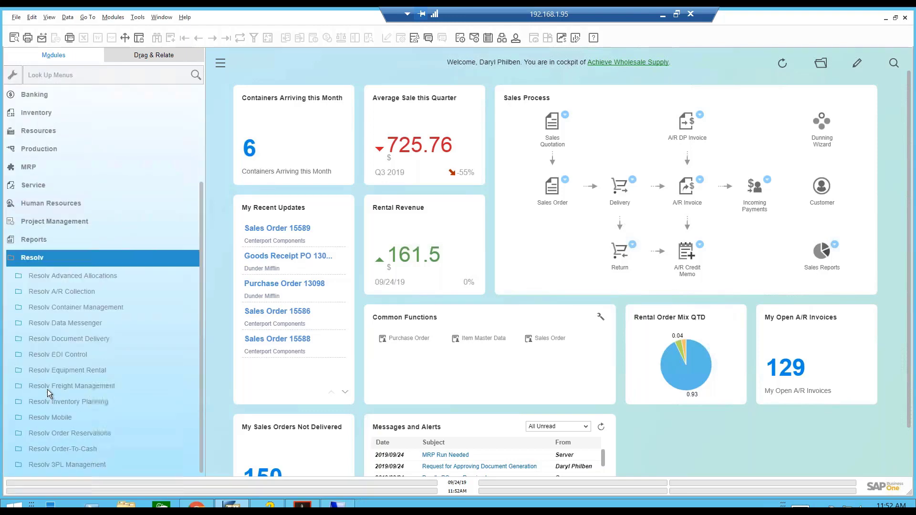
left_click(64, 402)
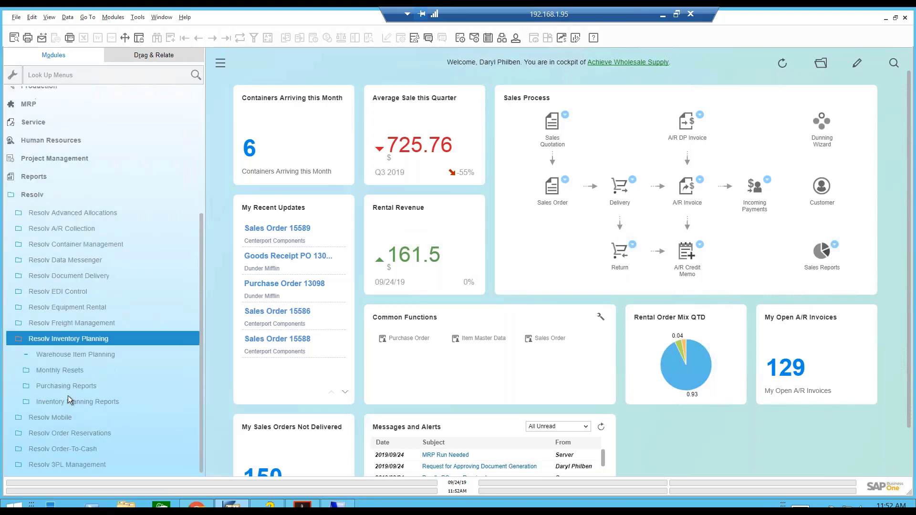
left_click(89, 356)
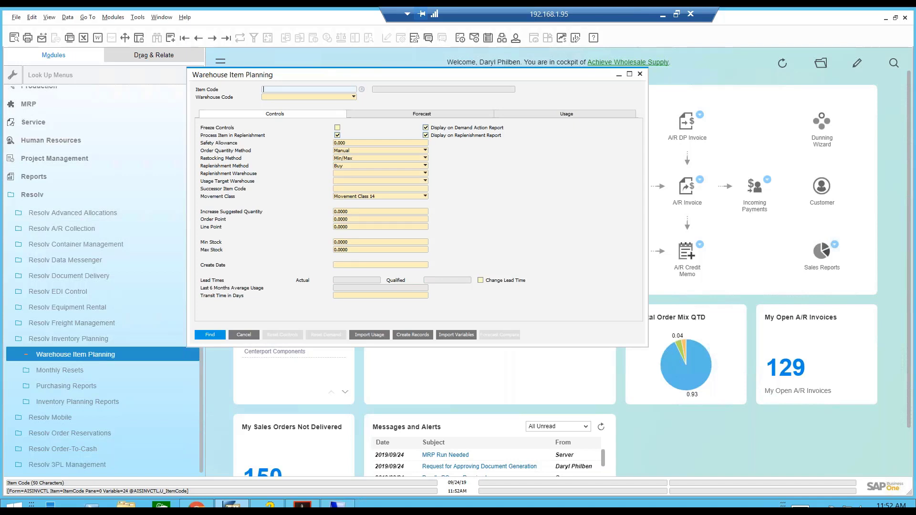
Display the Chestnut Nightstand planning record for NY Warehouse and review its replenishment controls.
left_click(212, 39)
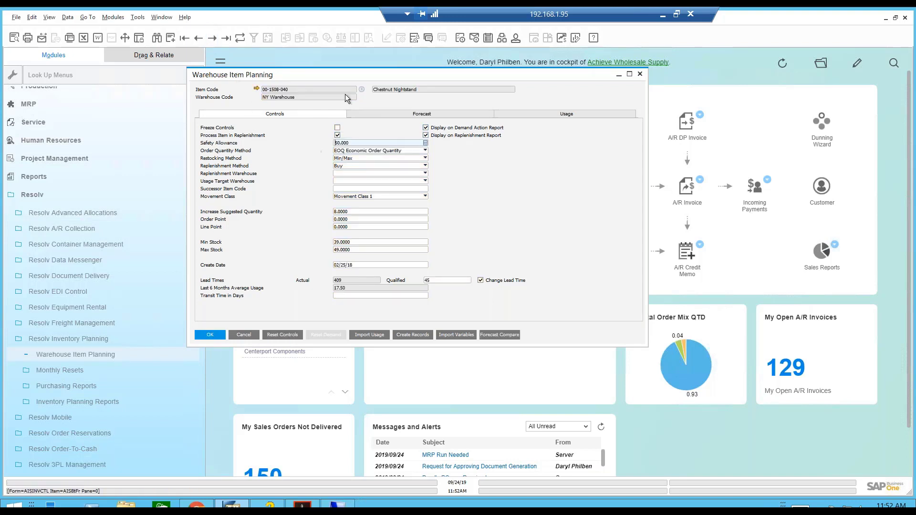
left_click(351, 164)
left_click(352, 165)
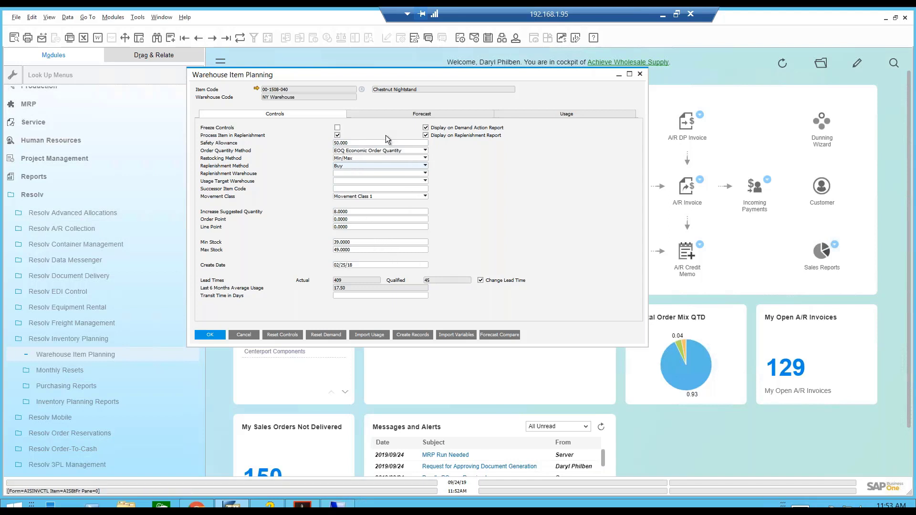
Review the nightstand's forecast settings and the available forecast formulas, keeping 532, and move the planning window clear of the module tree.
left_click(386, 113)
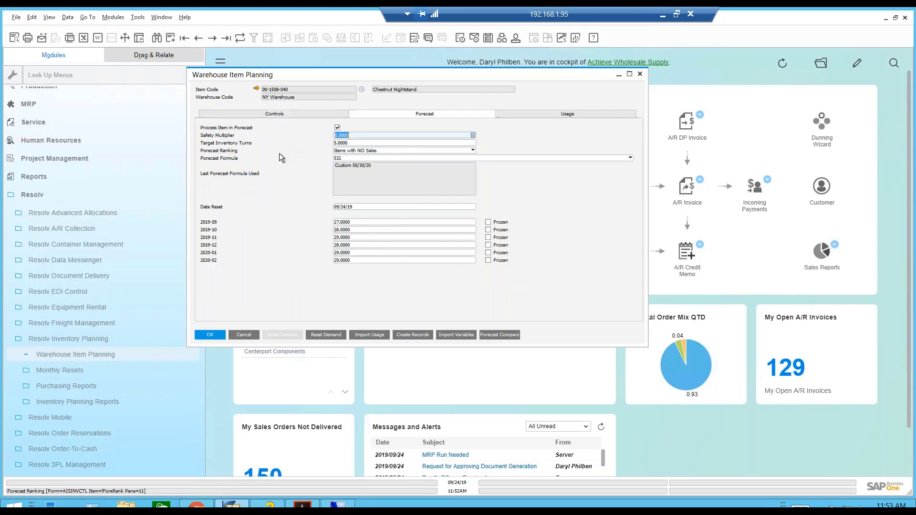
left_click(372, 158)
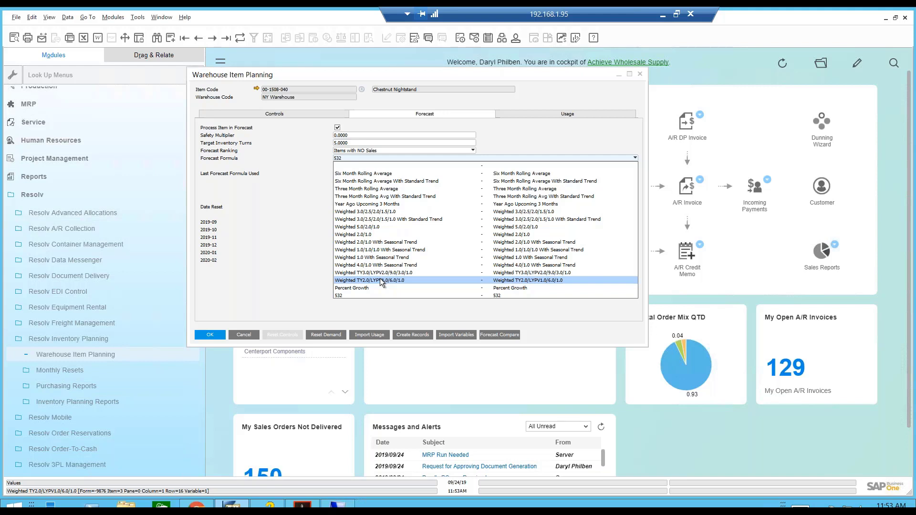
left_click(304, 283)
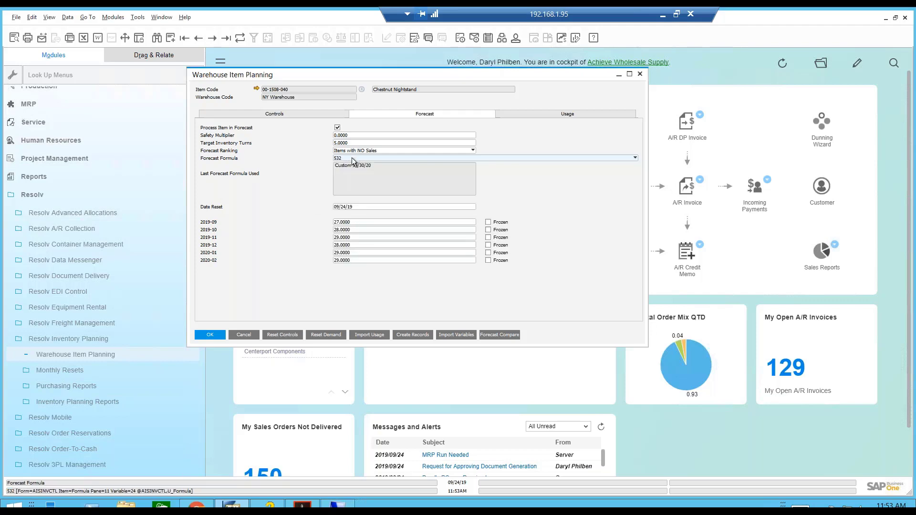
left_click(351, 158)
left_click(302, 277)
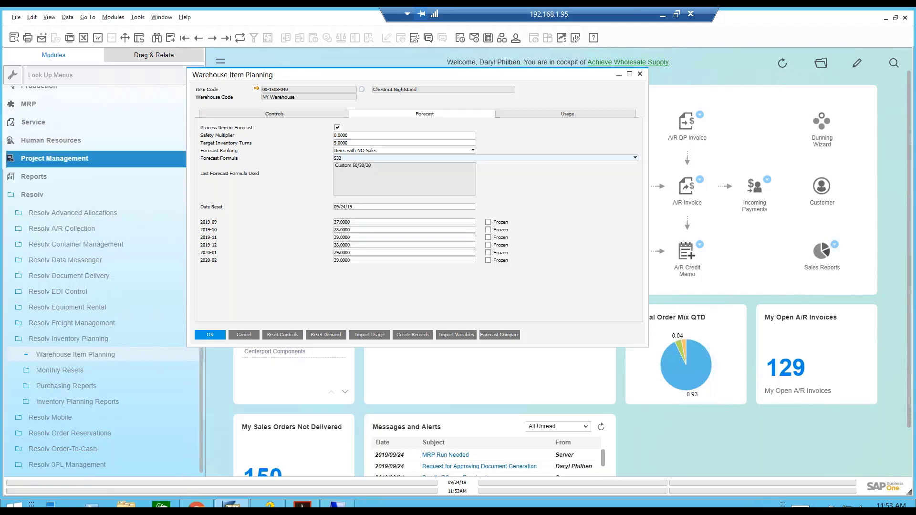
left_click_drag(244, 74, 339, 82)
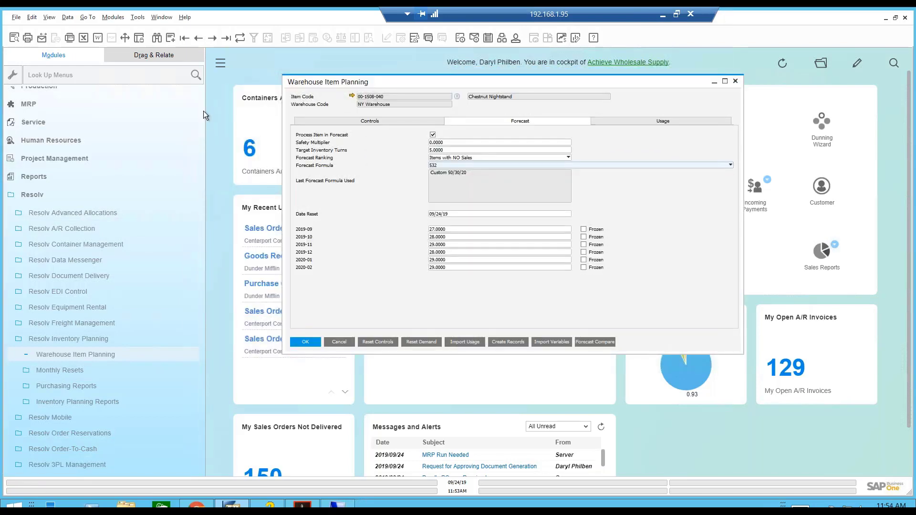
Open IP Custom Formulas from the Resolv Inventory Planning setup, examine the Percent Growth and Custom 50/30/20 queries, and close the form.
left_click(202, 111)
left_click(87, 97)
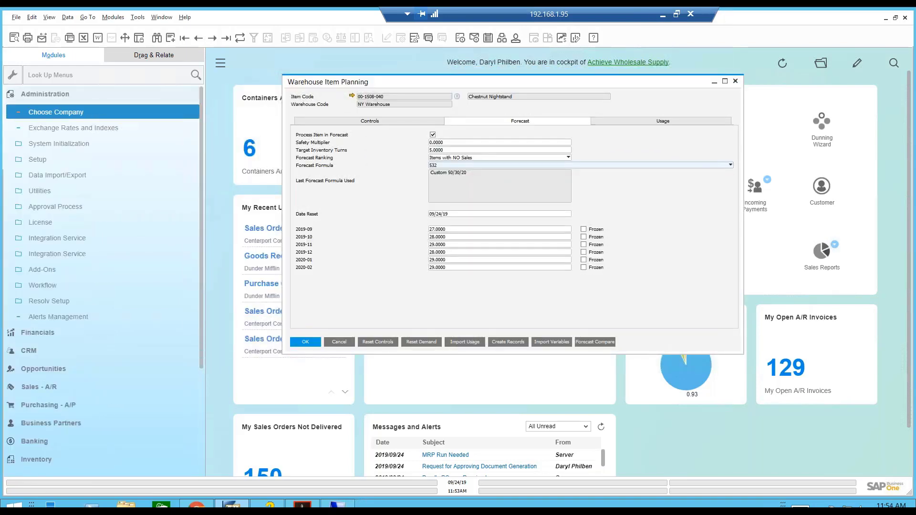
left_click(56, 303)
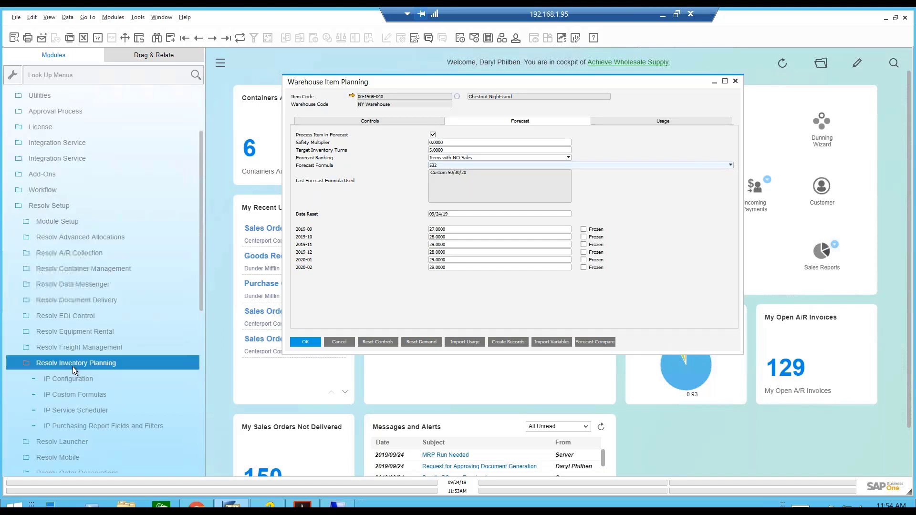
left_click(79, 395)
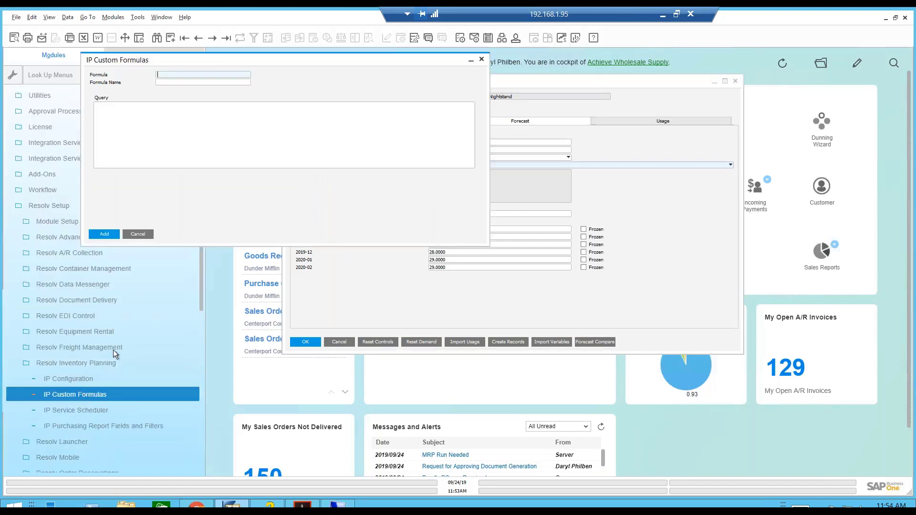
left_click(199, 37)
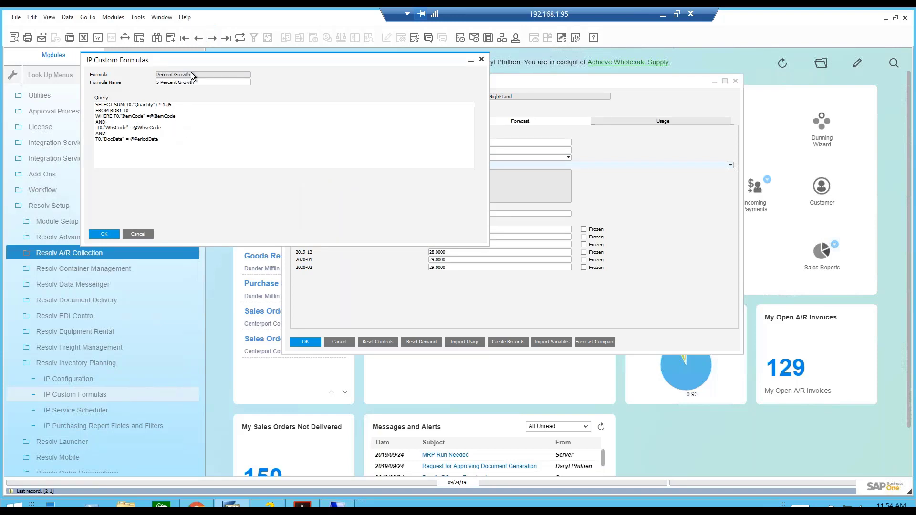
left_click(198, 37)
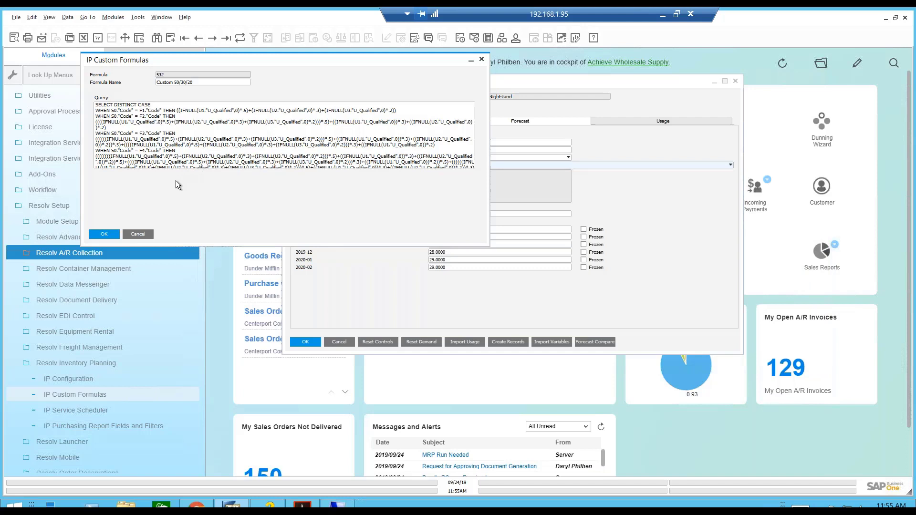
left_click(143, 233)
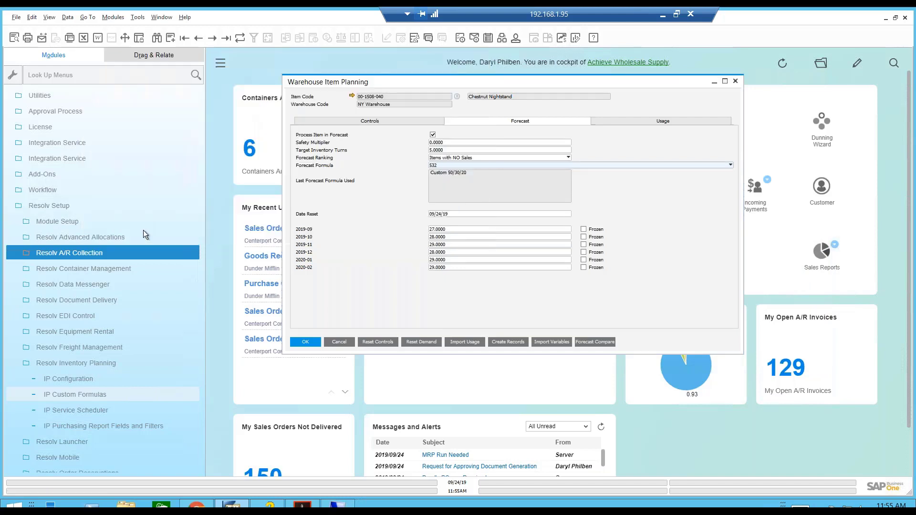
Compare the nightstand's usage history with its forecast quantities and recheck the available forecast formulas, keeping 532.
left_click(628, 123)
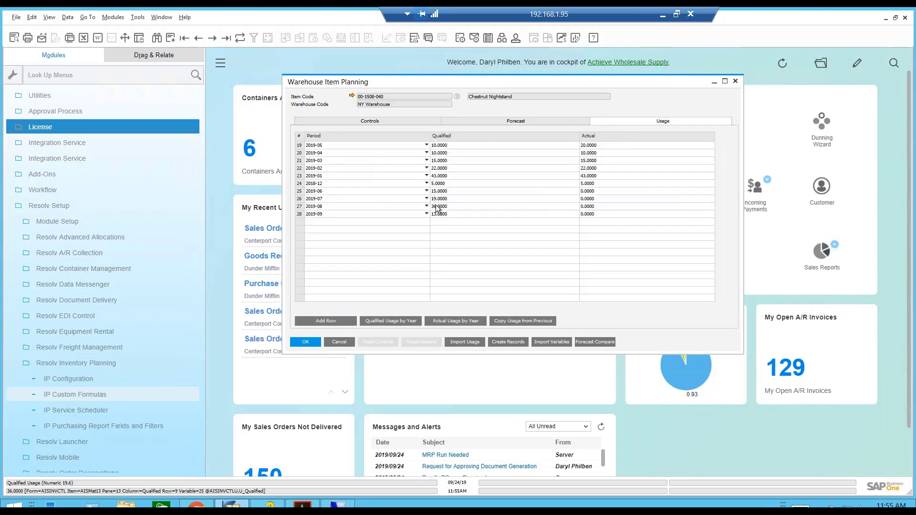
left_click(483, 120)
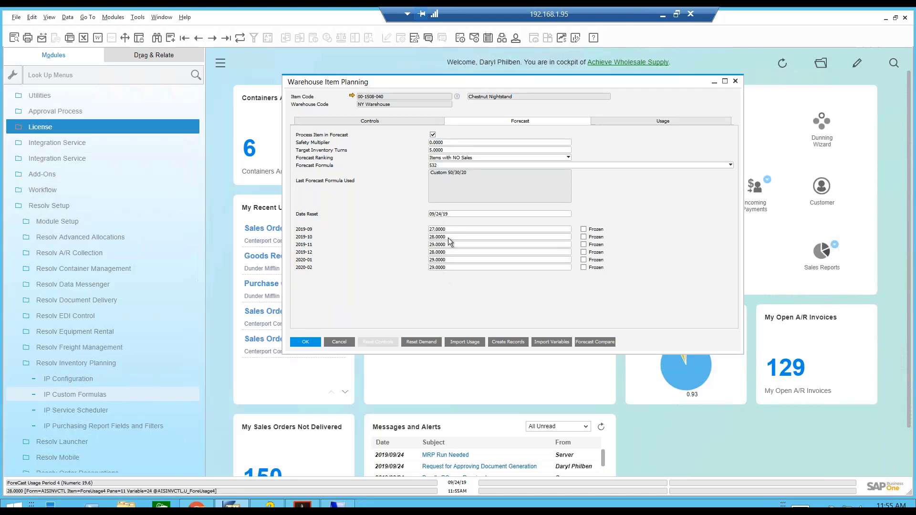
left_click(461, 166)
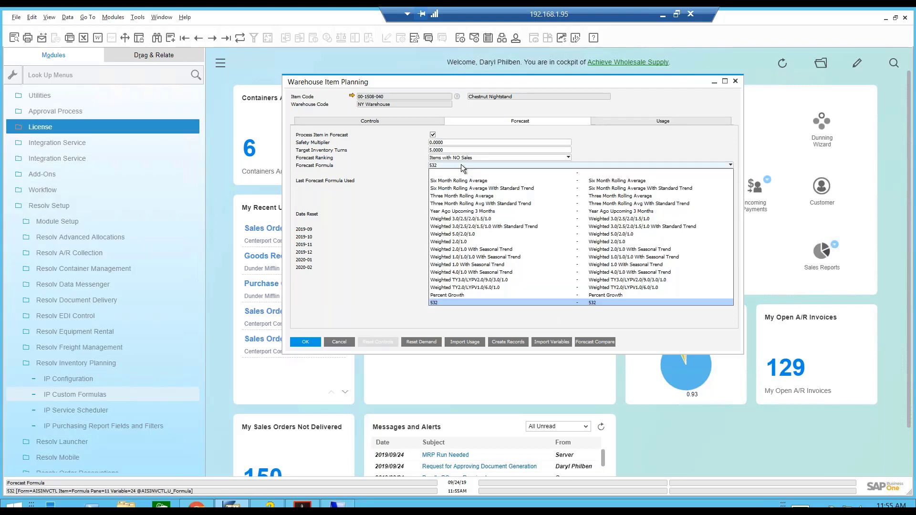
left_click(371, 245)
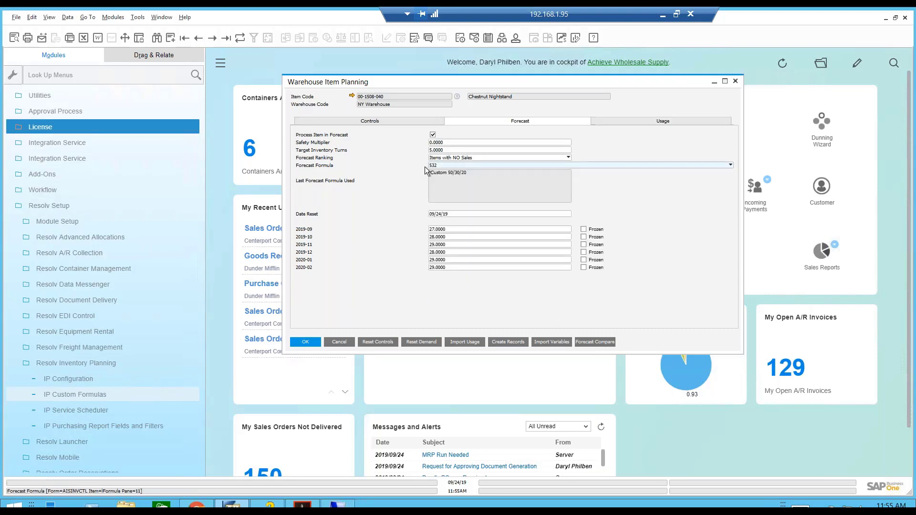
Set the nightstand's qualified usage for period 2019-08 to 50 and save the planning record.
left_click(608, 123)
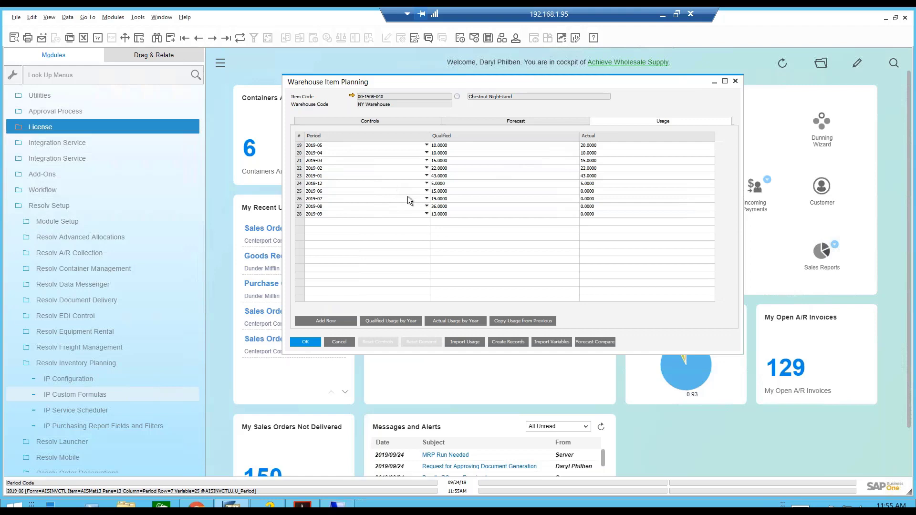
left_click(445, 207)
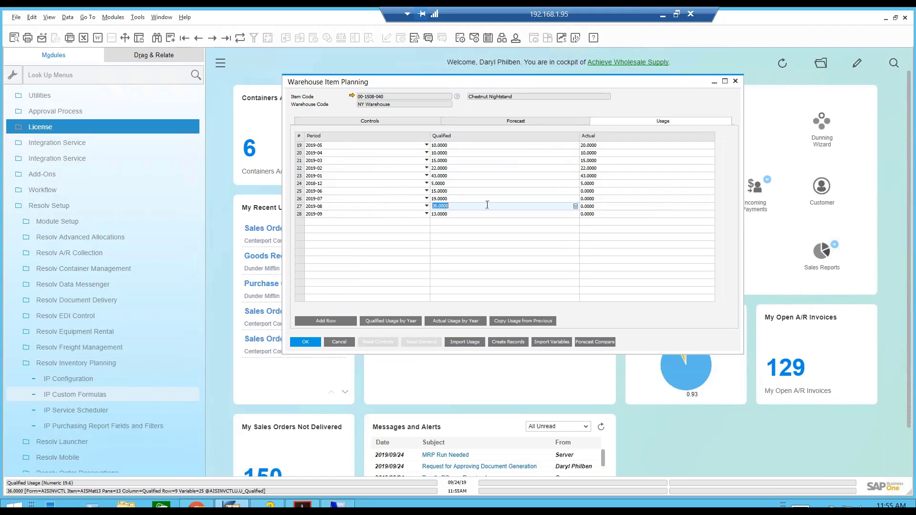
type("50")
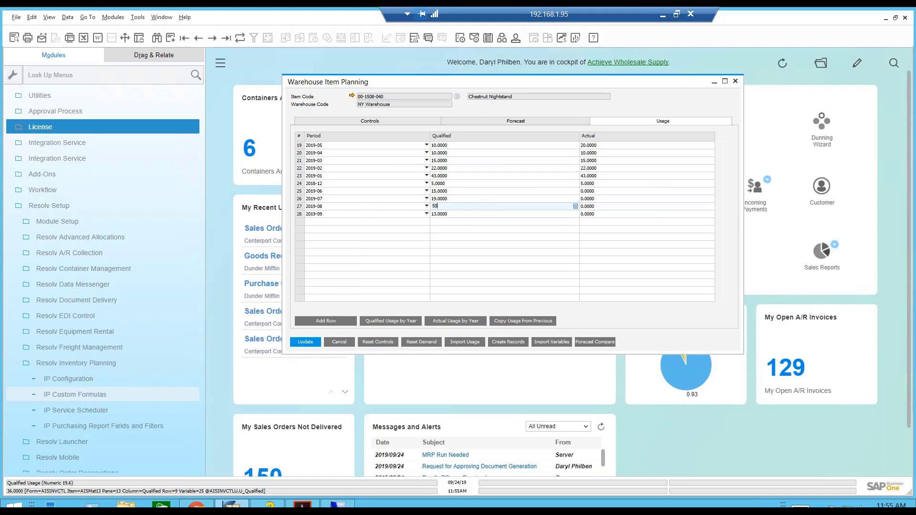
key("Tab")
left_click(312, 341)
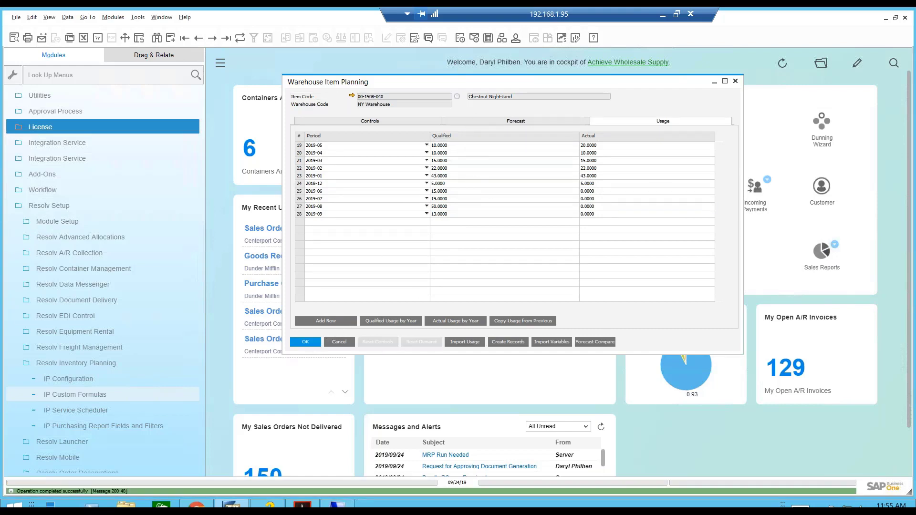
Examine the nightstand's recalculated monthly forecast and close the planning record without updating it.
left_click(477, 120)
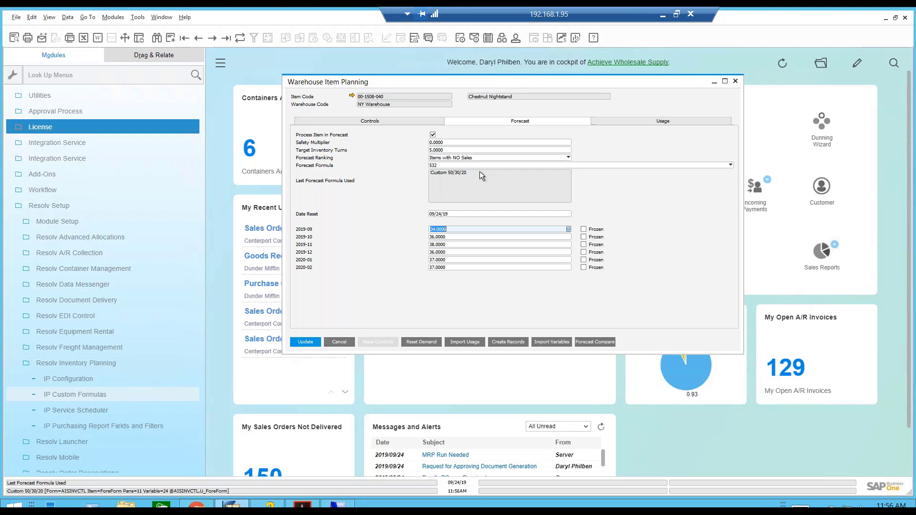
left_click(339, 343)
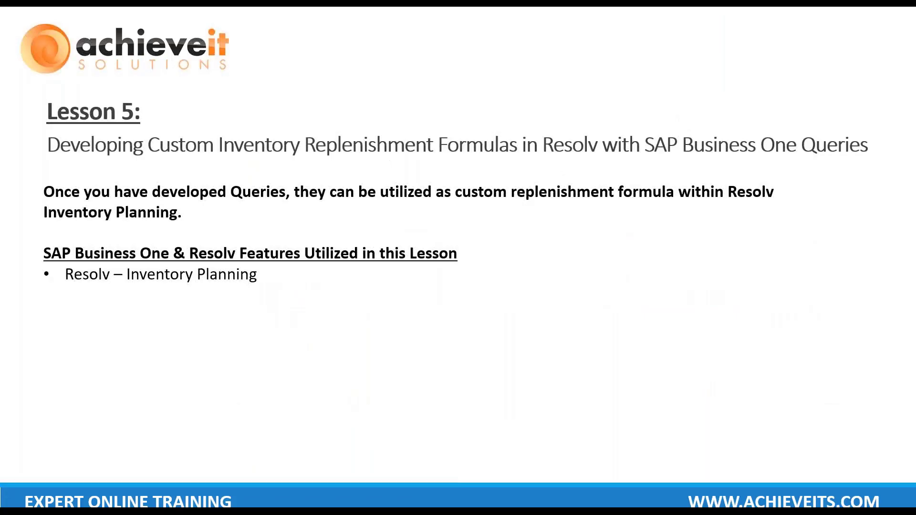
left_click(309, 264)
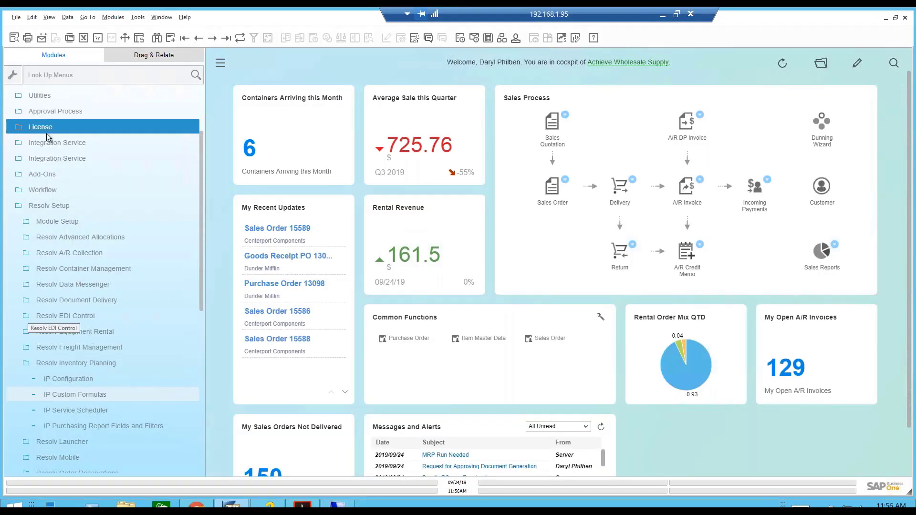
Open EDI Export Configuration from the Resolv EDI Control setup and display the Walmart A/R Invoices record.
left_click(49, 206)
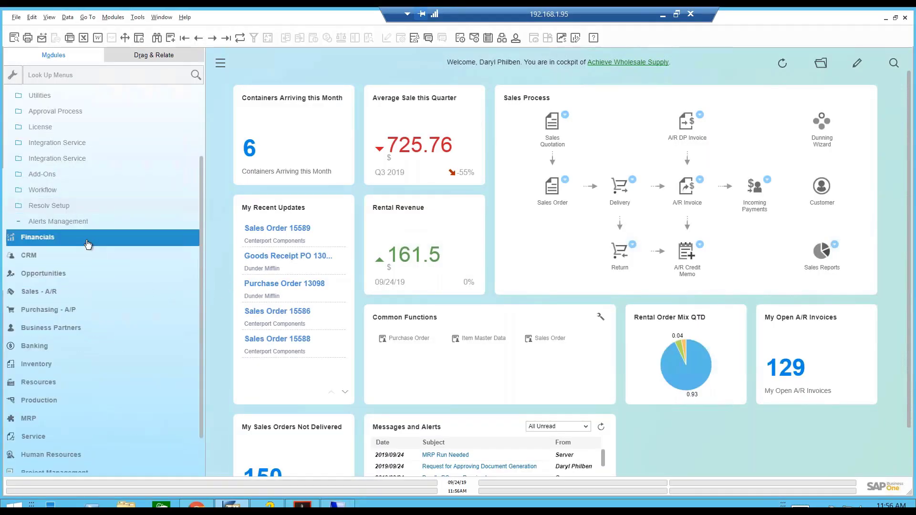
scroll(86, 237, "up", 5)
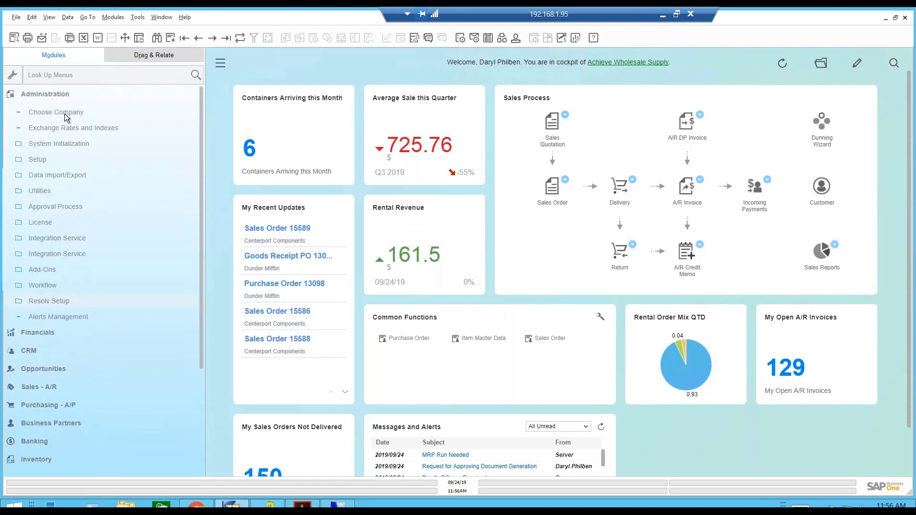
left_click(67, 301)
scroll(113, 339, "down", 1)
left_click(87, 363)
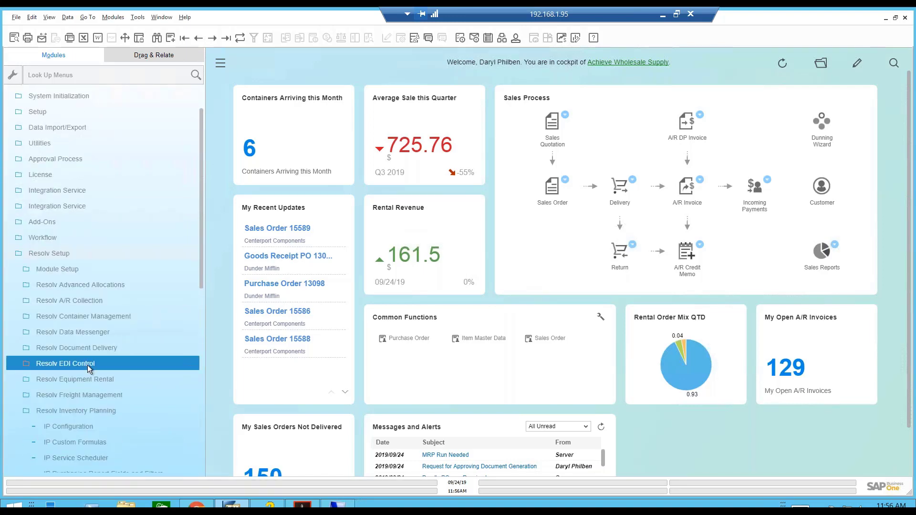
scroll(88, 365, "down", 3)
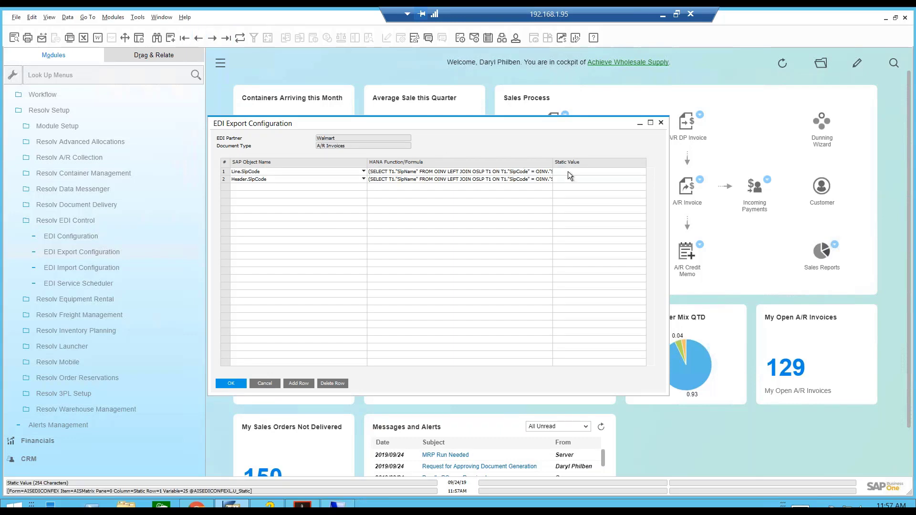
Maximize the Walmart export configuration, examine its HANA formulas and the selectable SAP object names, and close it unchanged.
left_click(650, 122)
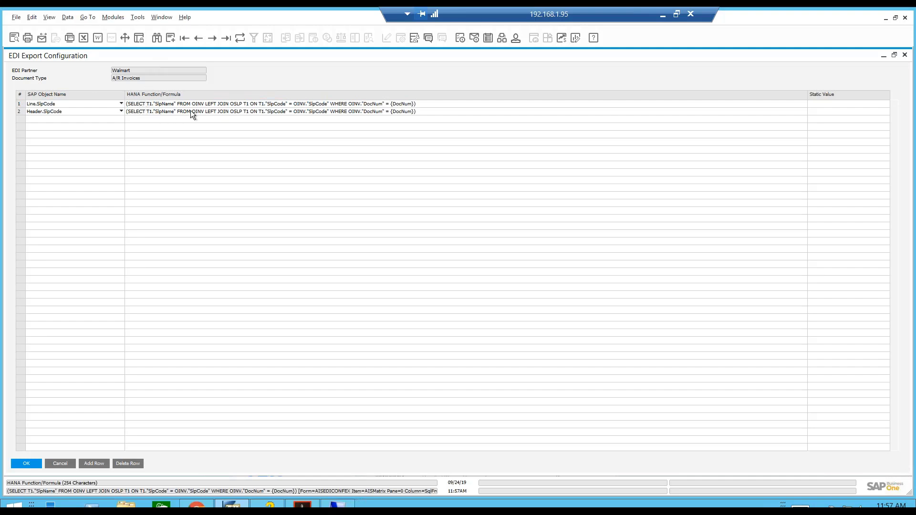
left_click(115, 112)
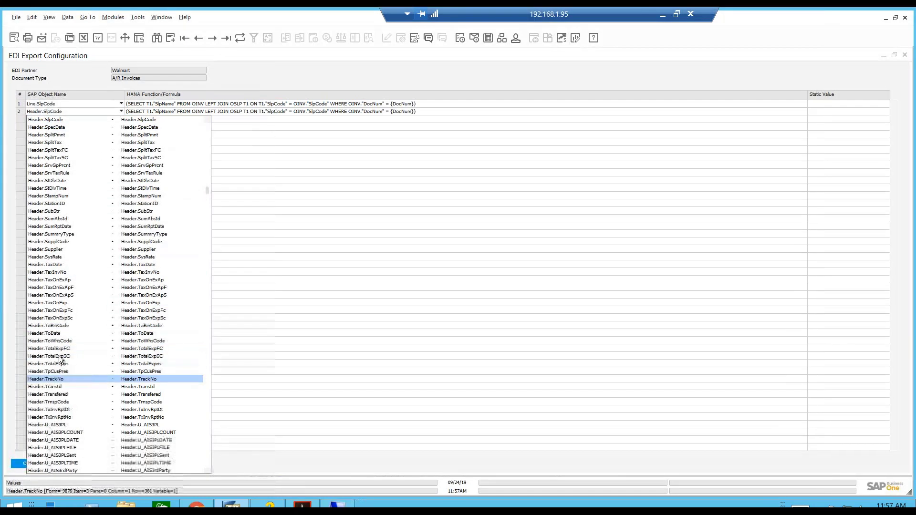
left_click(84, 80)
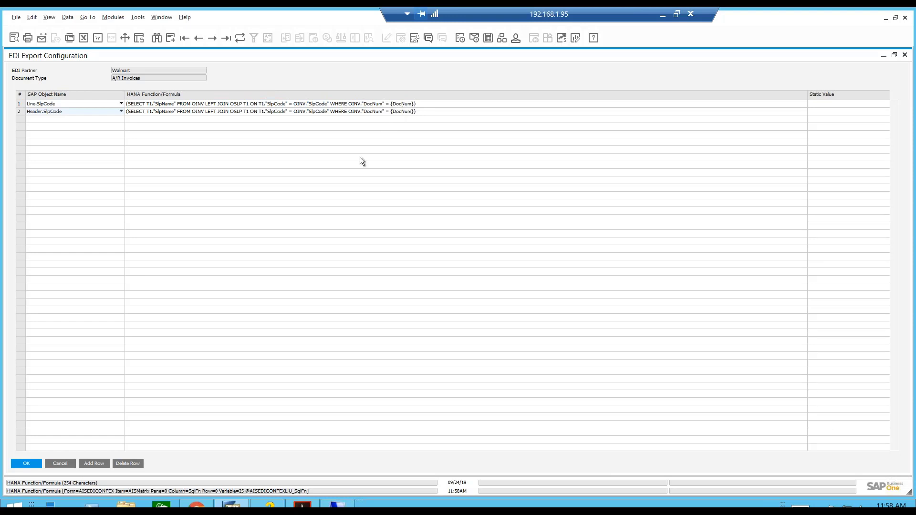
left_click(65, 465)
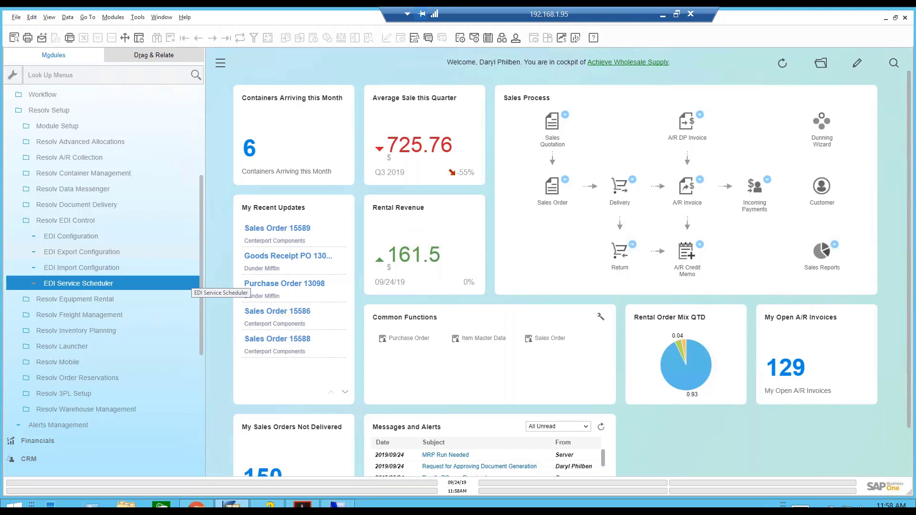
Collapse Resolv Setup and display Walmart's Customer Configuration from the Resolv EDI Control sales order functions.
left_click(127, 112)
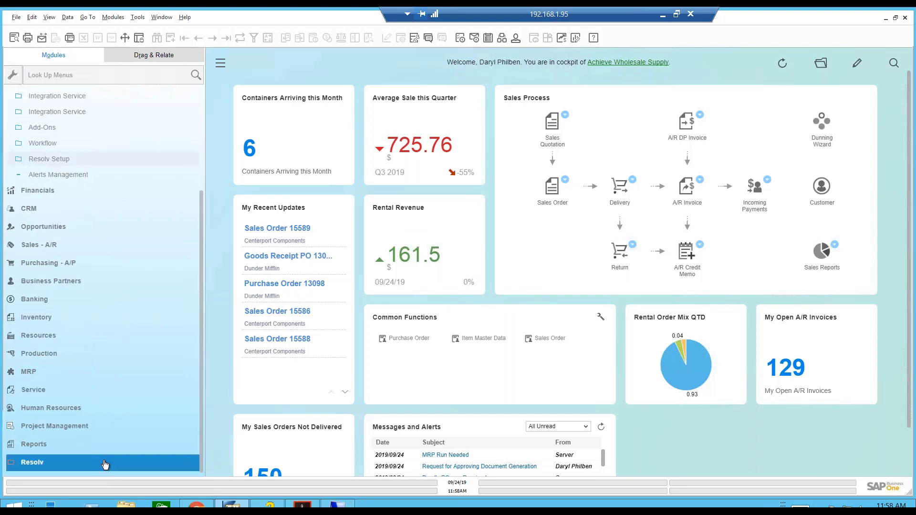
left_click(96, 465)
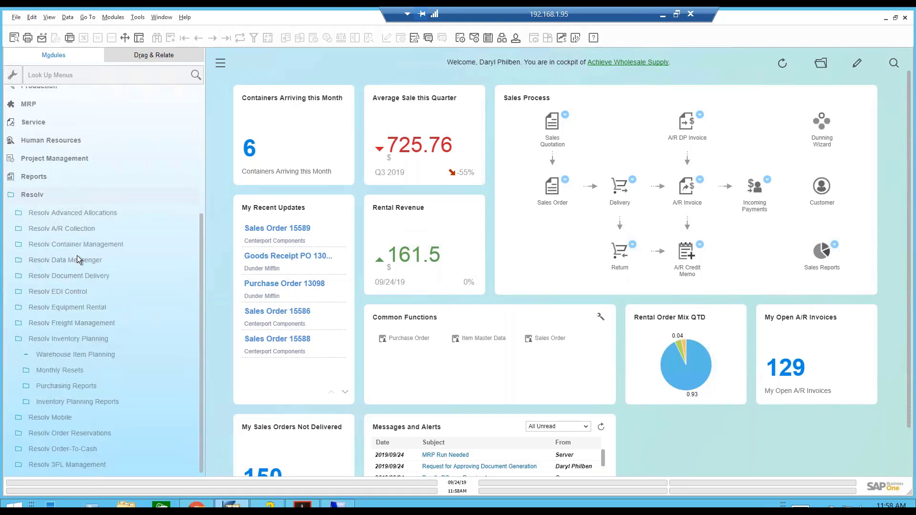
left_click(76, 342)
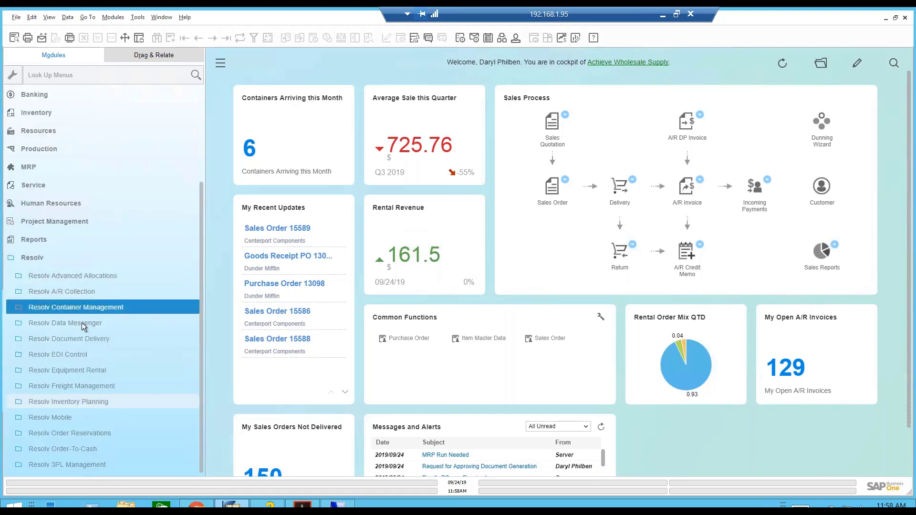
left_click(76, 357)
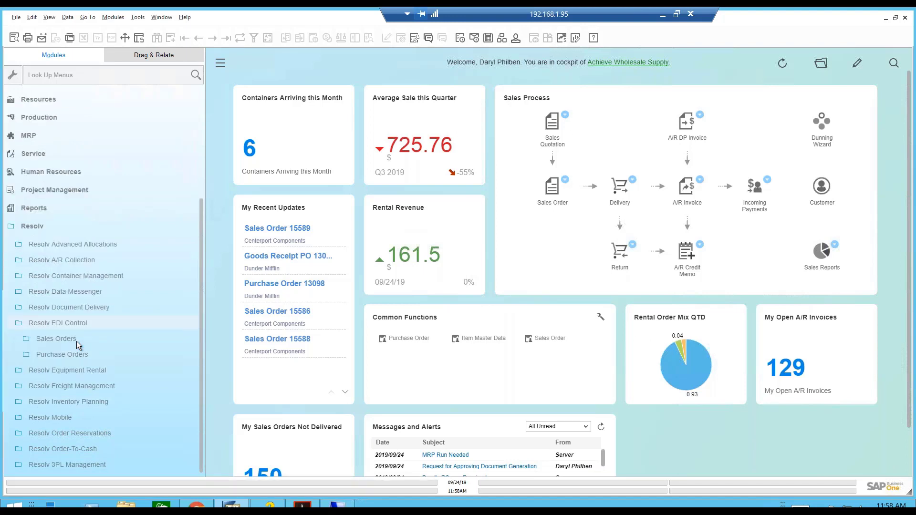
left_click(76, 339)
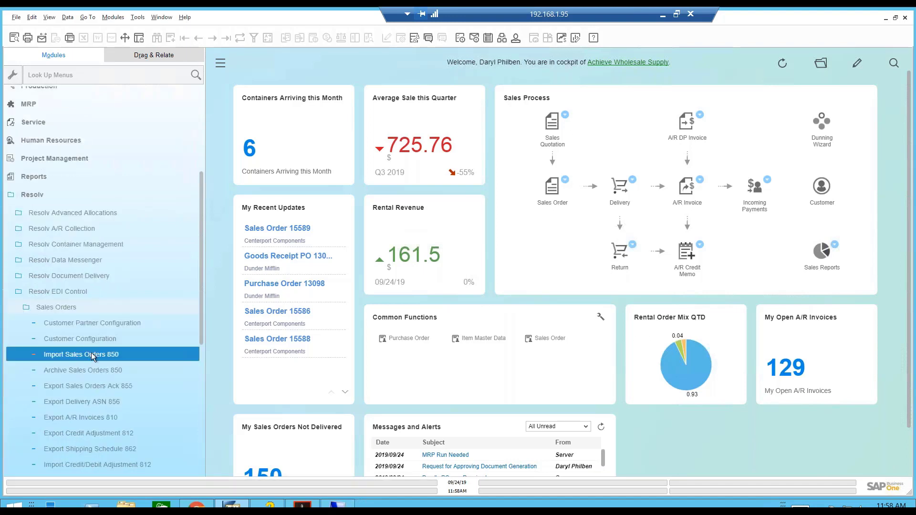
left_click(119, 342)
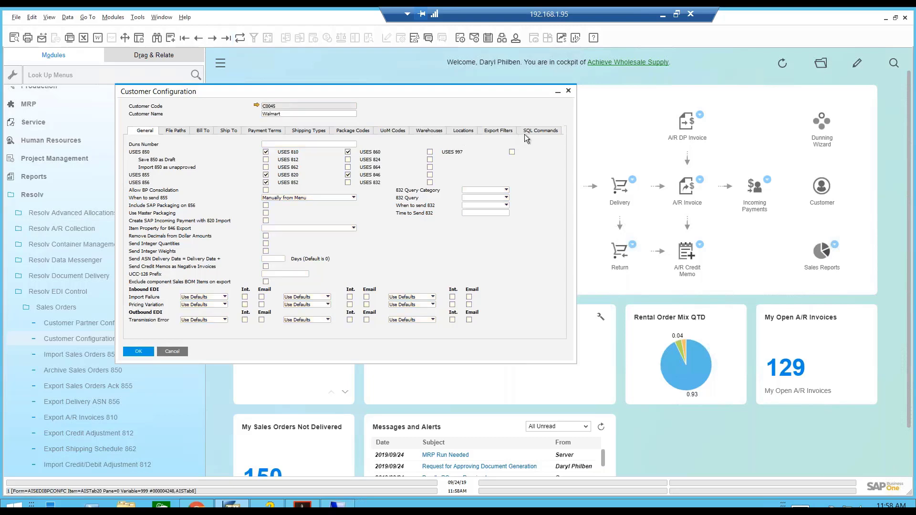
Review Walmart's header and line SQL commands, close the customer configuration, and collapse Resolv EDI Control.
left_click(546, 130)
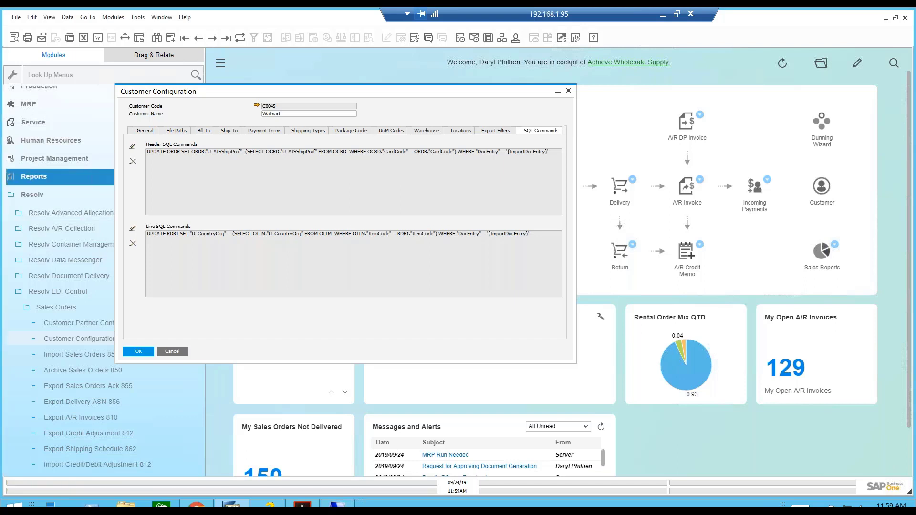
left_click(179, 353)
left_click(75, 293)
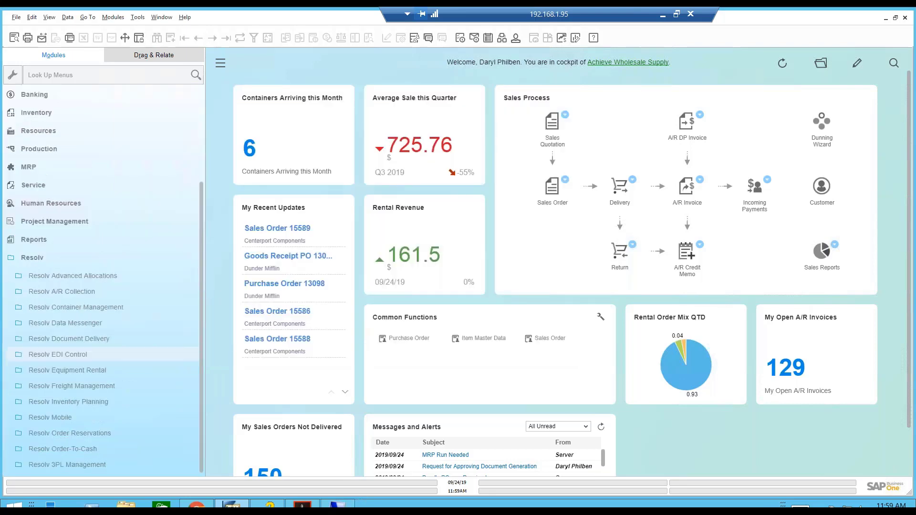
Expand Resolv 3PL Management and its Resolv 3PL Export group to view the available export functions.
left_click(82, 465)
left_click(92, 451)
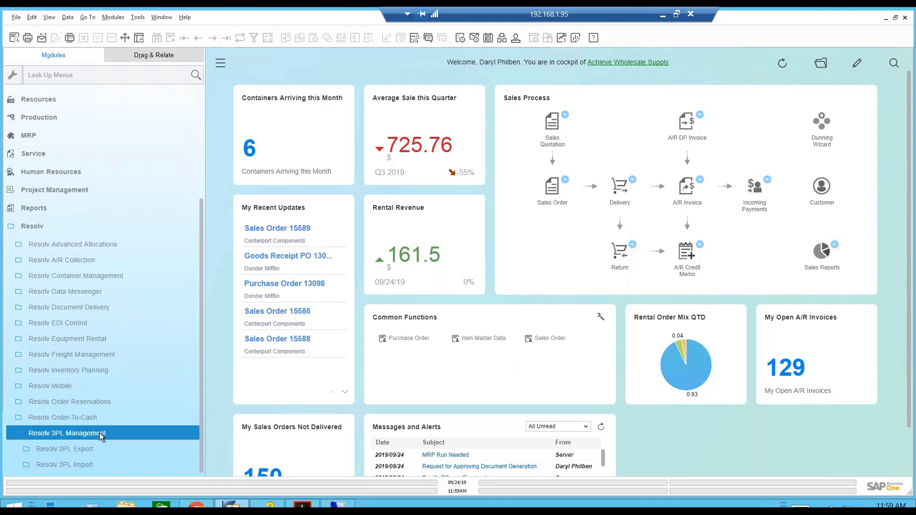
left_click(85, 454)
left_click(73, 361)
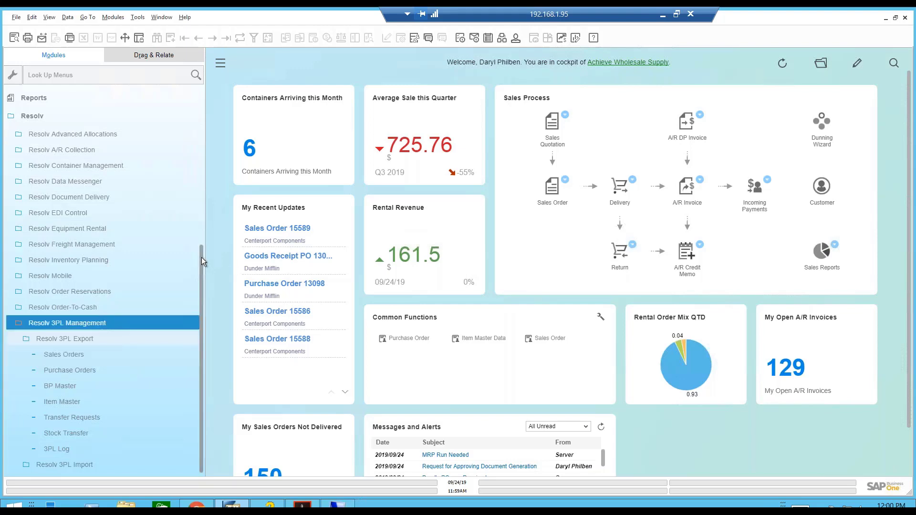
Expand Resolv Setup in the Administration module and its Resolv 3PL Setup group to view the 3PL configuration functions.
left_click_drag(201, 257, 211, 110)
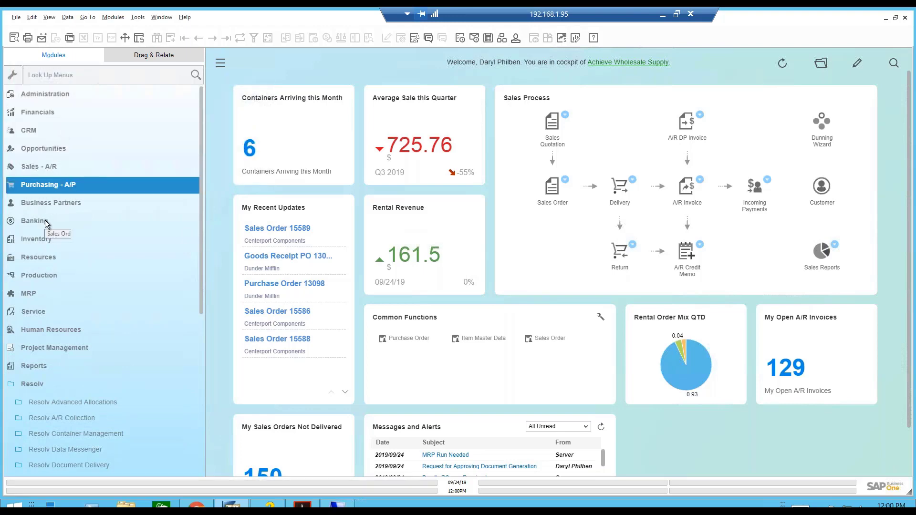
left_click(41, 94)
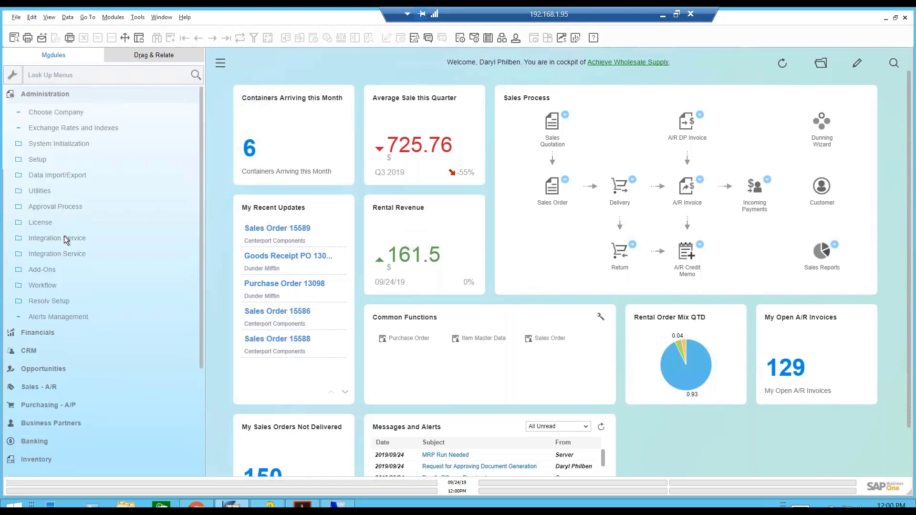
left_click(47, 307)
scroll(61, 374, "down", 4)
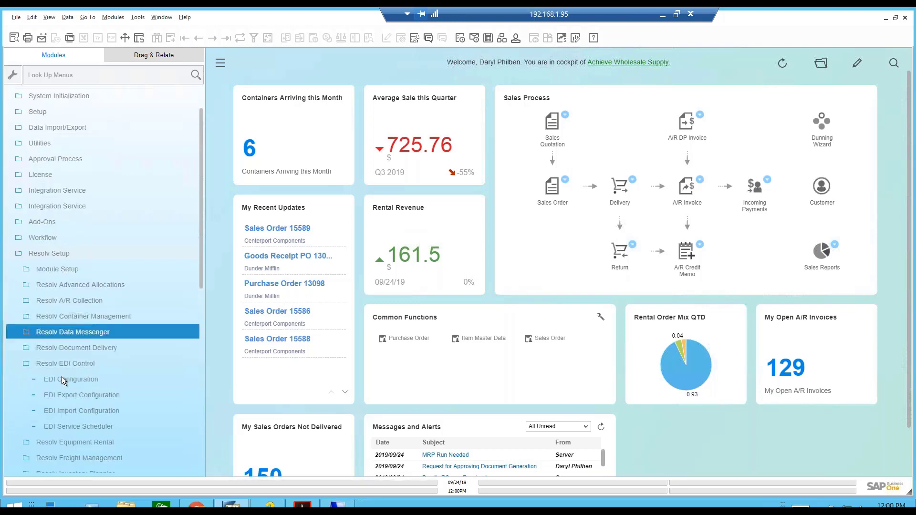
scroll(62, 378, "down", 2)
left_click(71, 301)
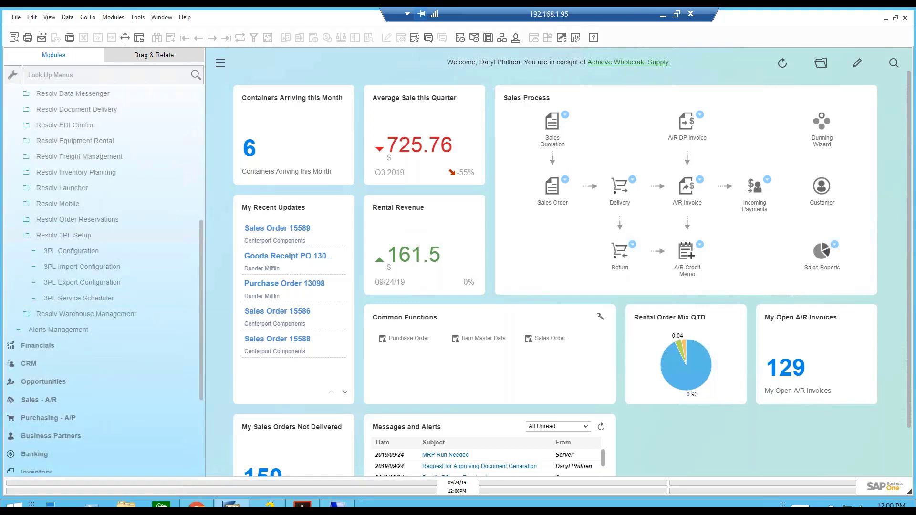
Open the 3PL Export Configuration and review the last and first records, Outsourced Warehouse's Sales Orders and BP Master exports.
left_click(71, 298)
left_click(85, 267)
left_click(78, 284)
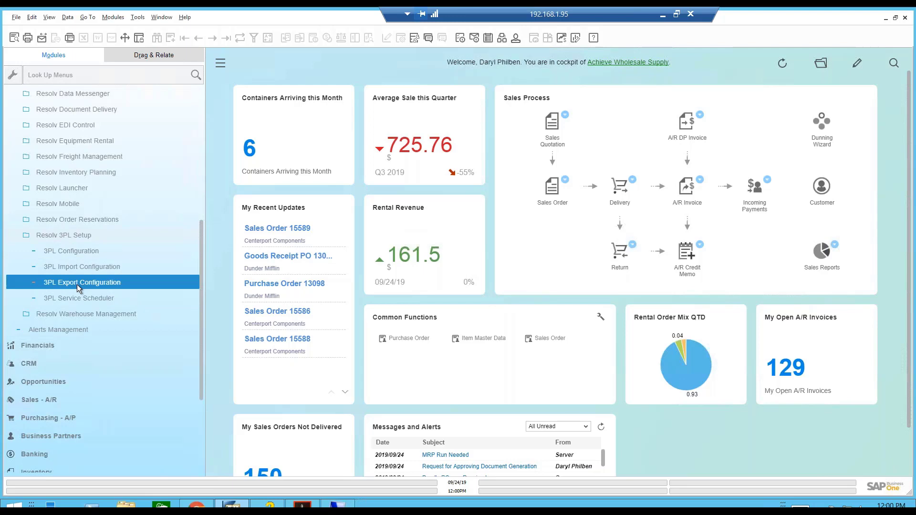
left_click(77, 285)
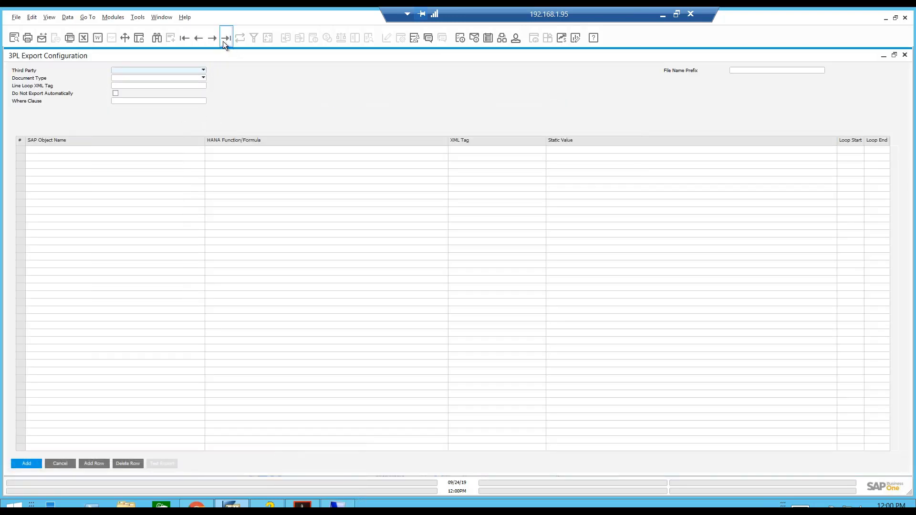
left_click(222, 41)
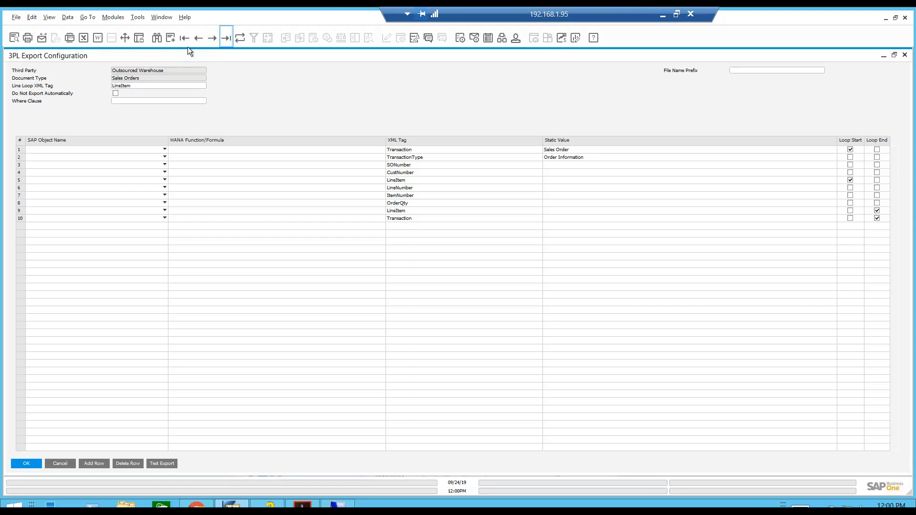
left_click(184, 41)
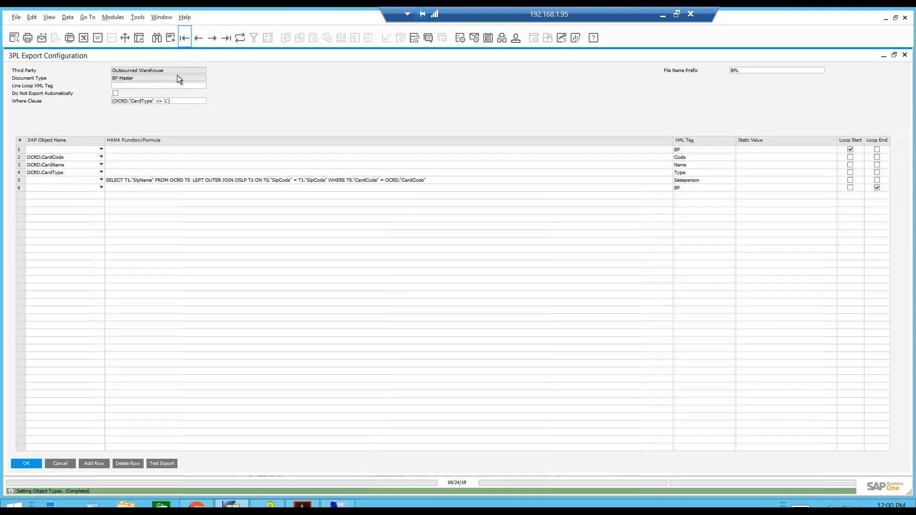